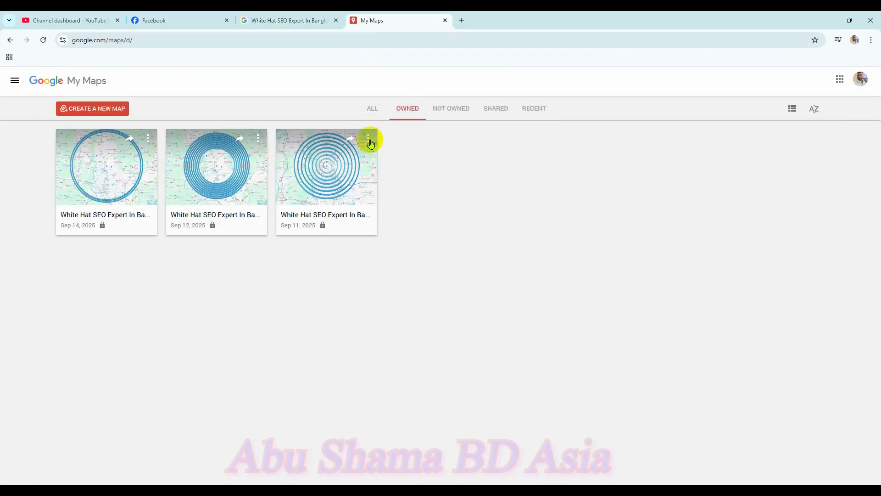
- Move all three owned White Hat SEO Expert maps to the trash
left_click(368, 139)
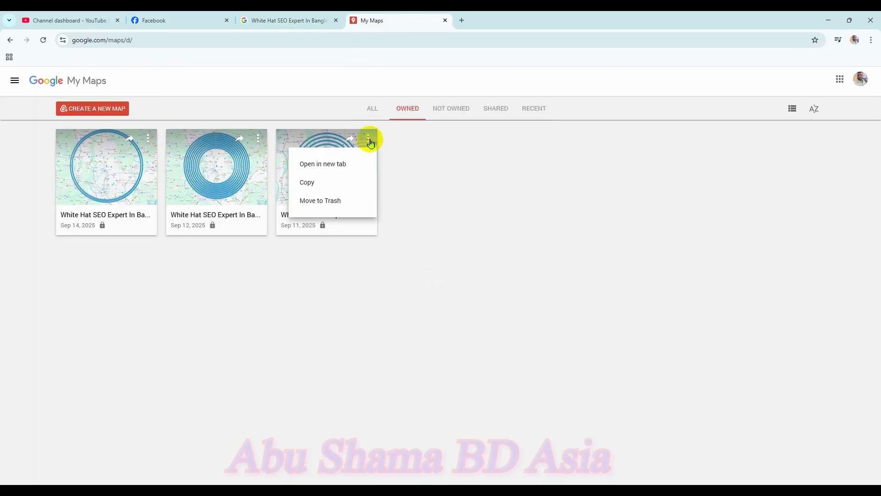
left_click(338, 200)
left_click(569, 317)
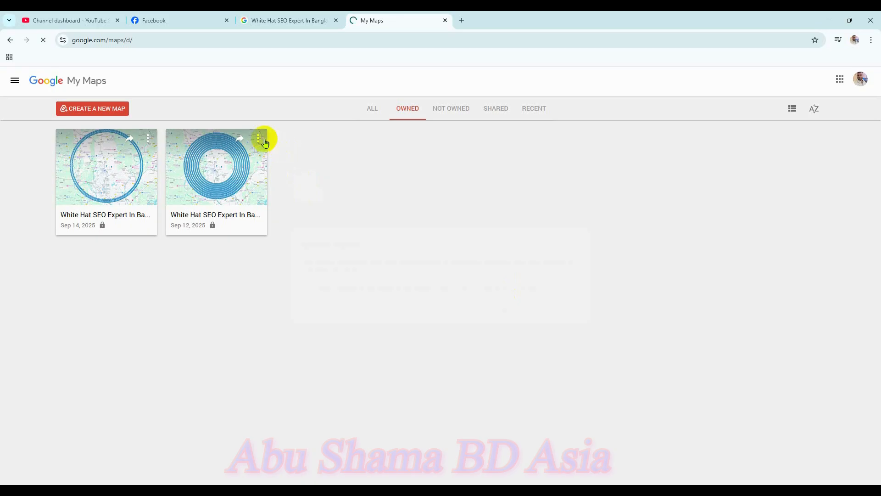
left_click(258, 138)
left_click(234, 201)
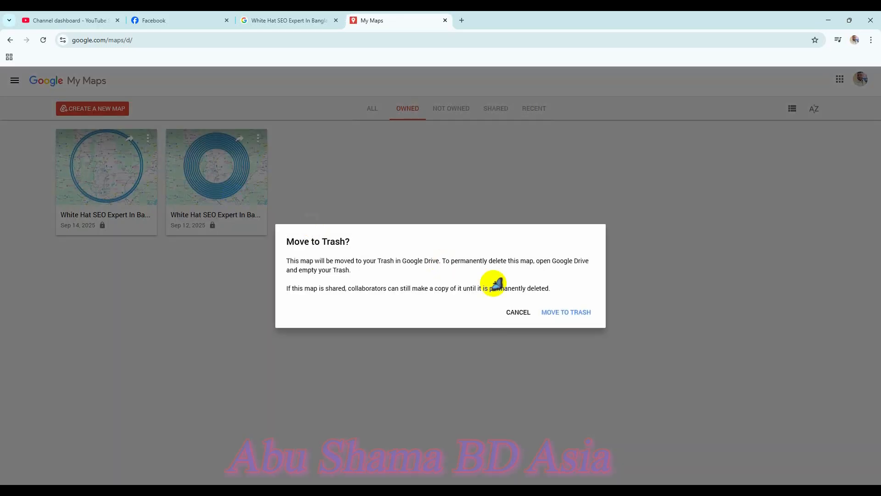
left_click(568, 310)
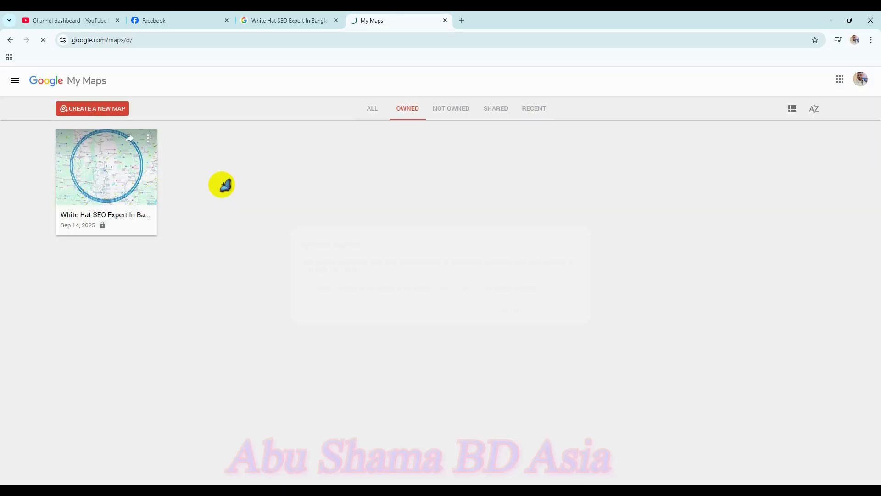
left_click(151, 140)
left_click(129, 199)
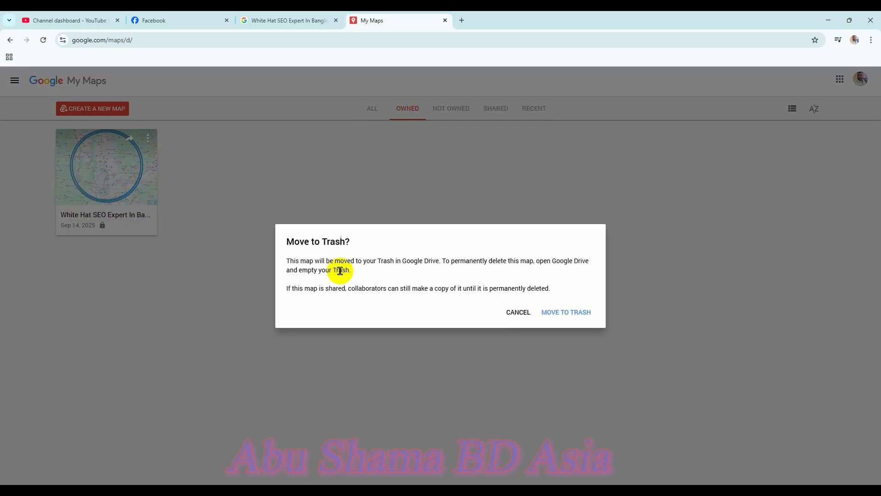
left_click(580, 312)
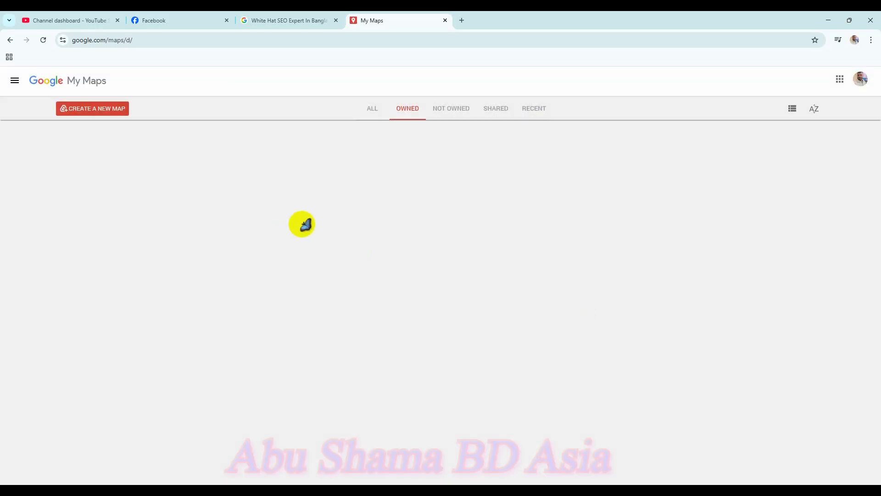
- Create a new map and search it for the coordinates 23.866714037831834, 90.4118839732477
left_click(107, 112)
left_click(532, 314)
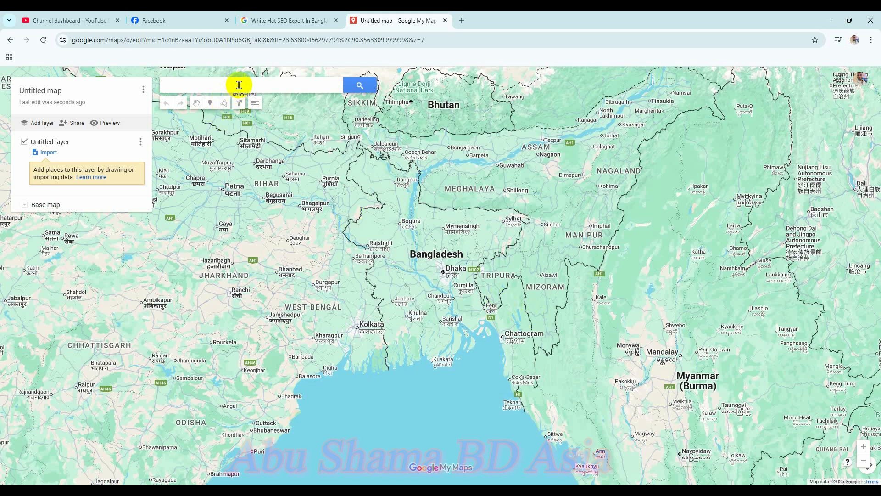
scroll(514, 291, "up", 2)
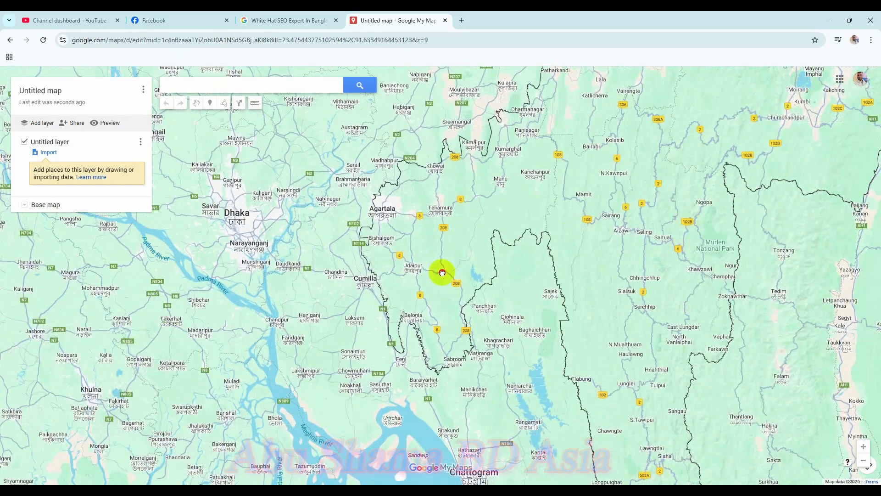
left_click_drag(443, 276, 612, 338)
scroll(482, 320, "up", 1)
scroll(482, 320, "up", 2)
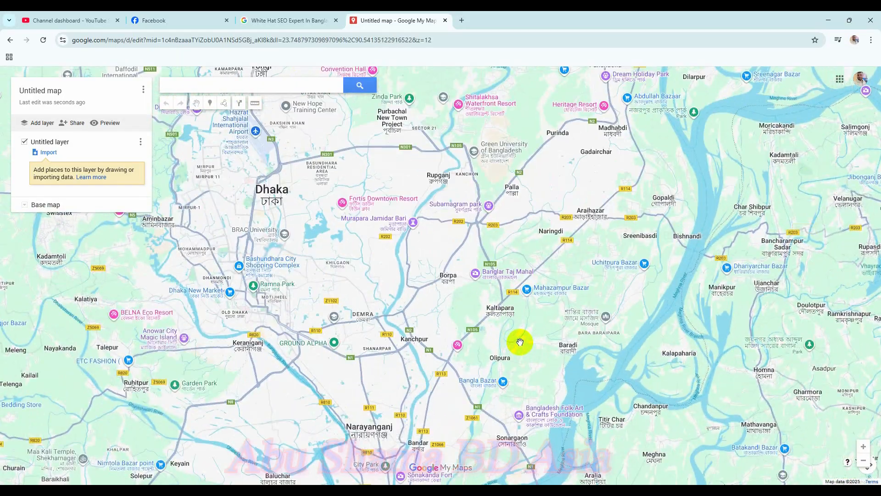
scroll(520, 342, "down", 2)
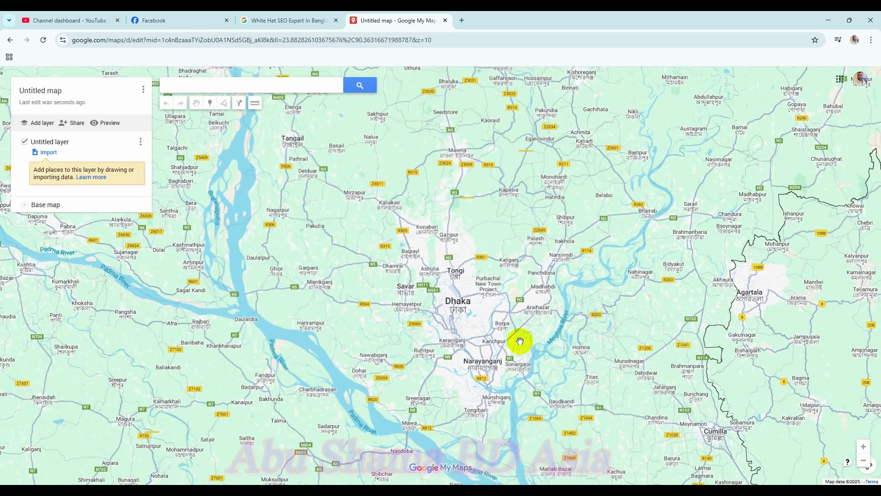
left_click(246, 86)
right_click(246, 86)
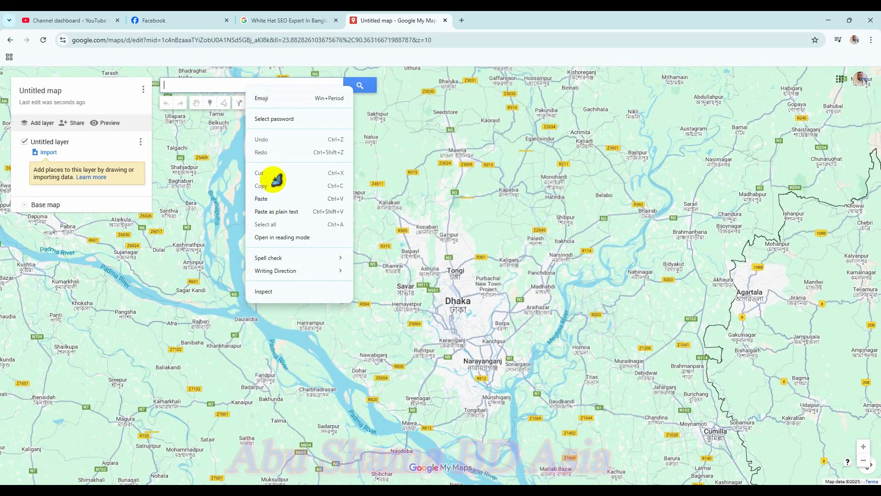
left_click(272, 198)
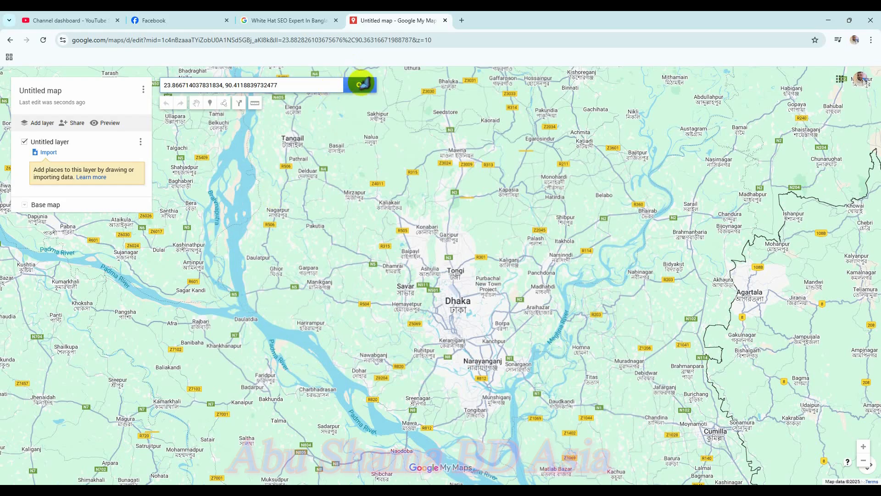
left_click(360, 85)
- Locate the marker for the searched coordinates and view its details
scroll(459, 257, "up", 3)
scroll(388, 336, "up", 3)
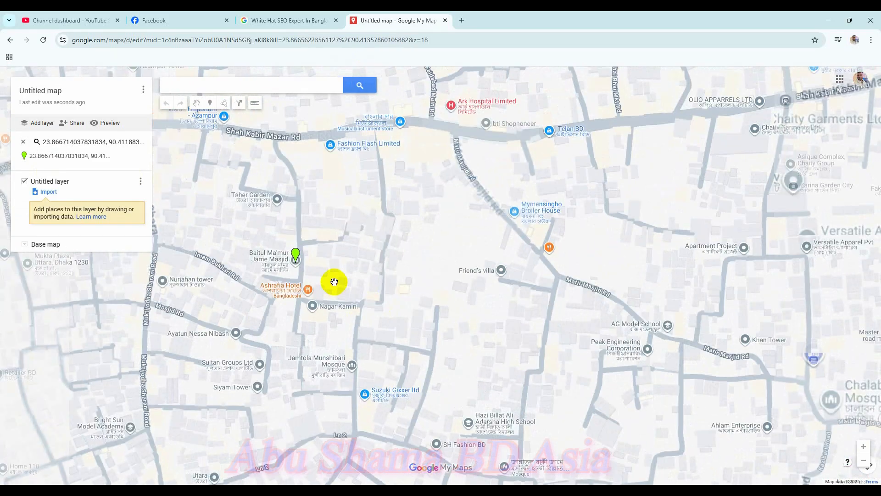
left_click_drag(336, 283, 496, 311)
scroll(482, 304, "up", 2)
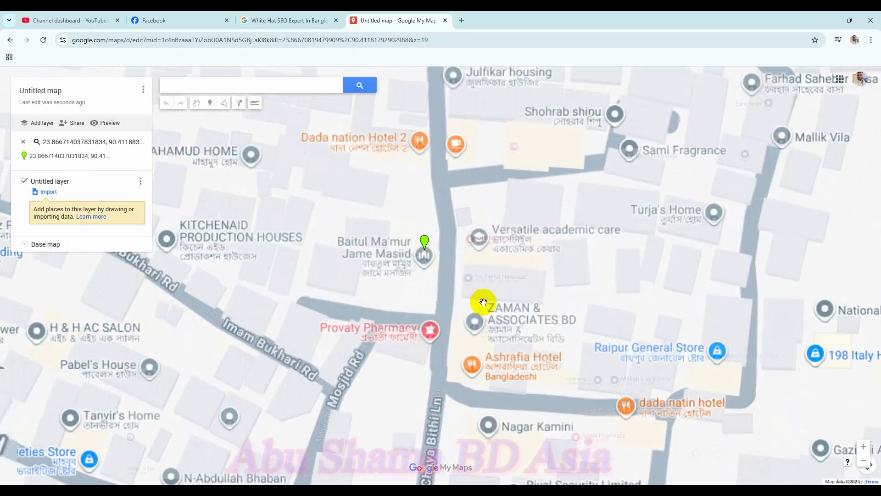
scroll(446, 275, "up", 2)
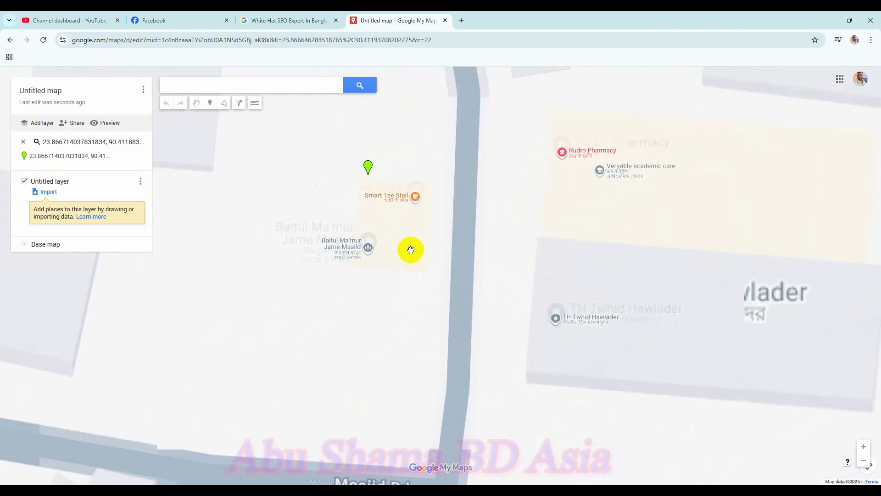
left_click_drag(409, 248, 456, 299)
left_click(438, 267)
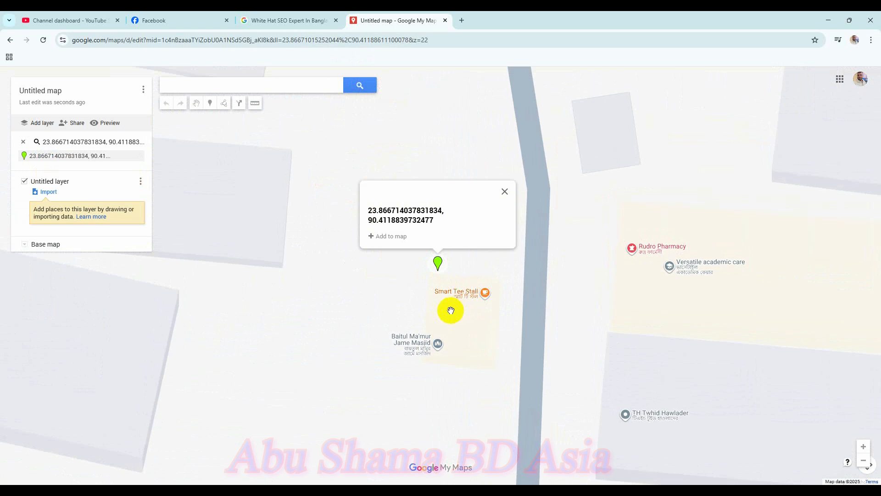
left_click(444, 311)
- Check the details of nearby Baitul Ma'mur Jame Masjid and Smart Tee Stall against the marker at the searched coordinates
left_click(438, 347)
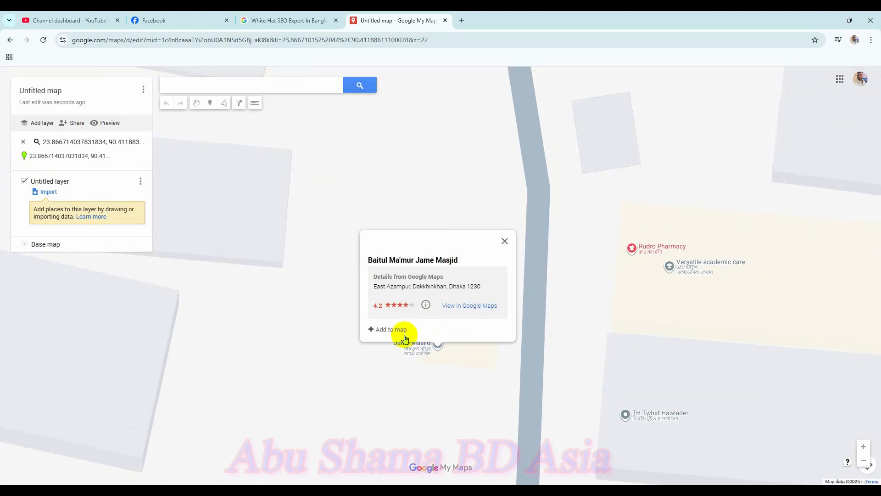
left_click(505, 241)
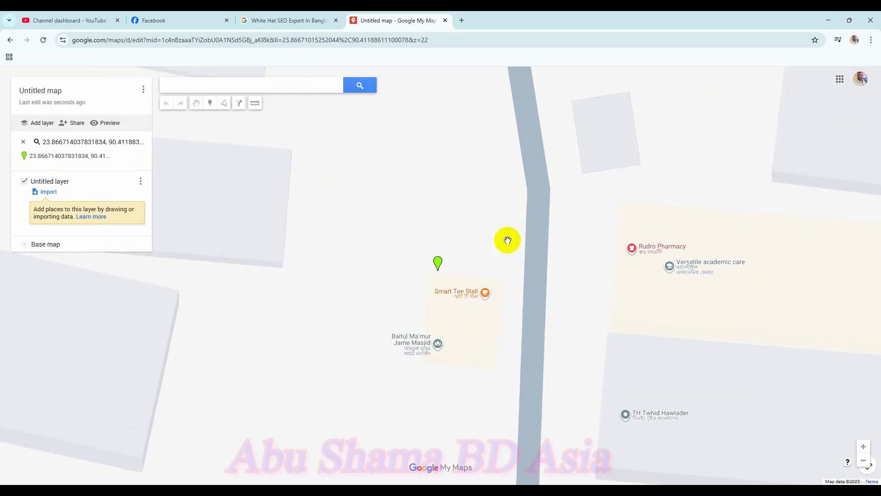
left_click(486, 296)
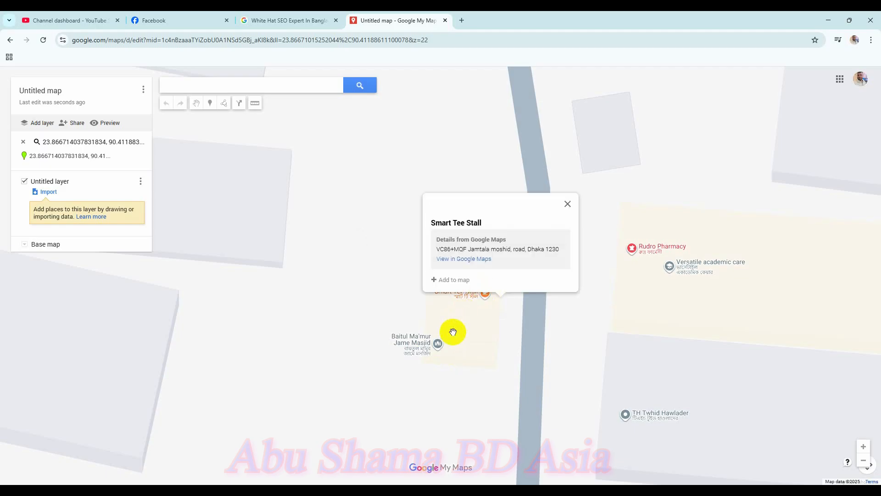
left_click(438, 345)
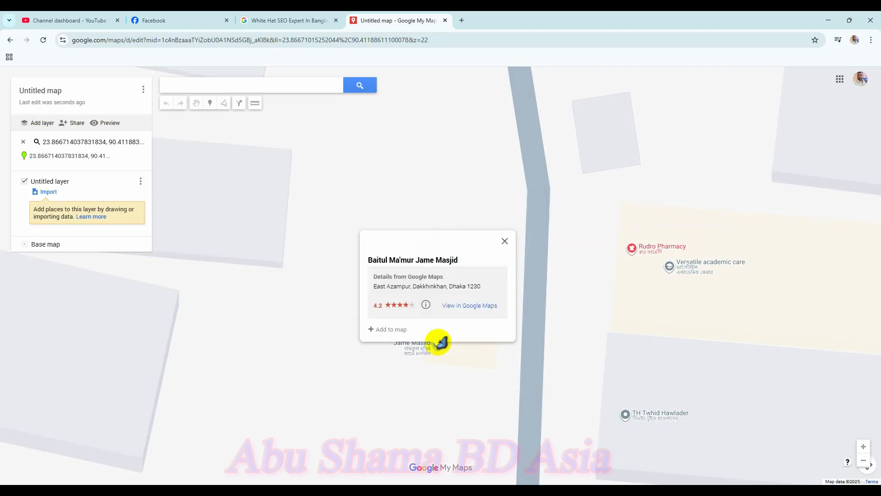
left_click(460, 351)
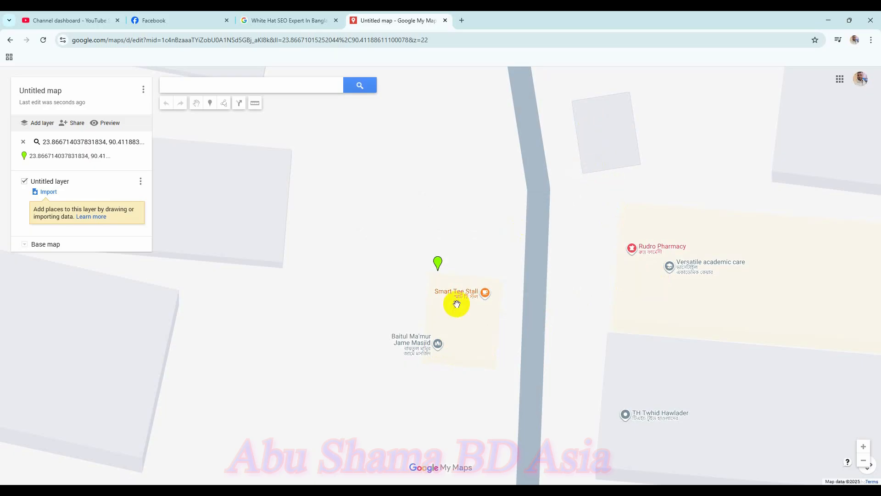
left_click(438, 262)
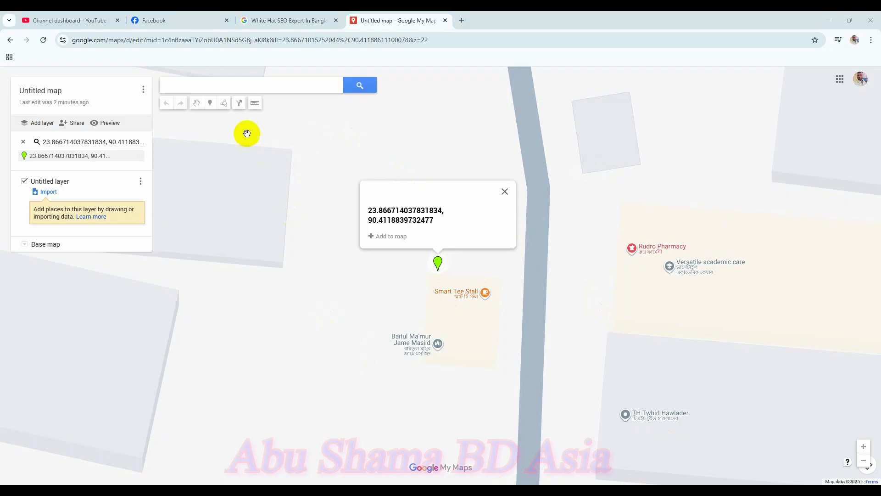
- Search the map for "white hat seo expert Abushamabdasia"
left_click(224, 85)
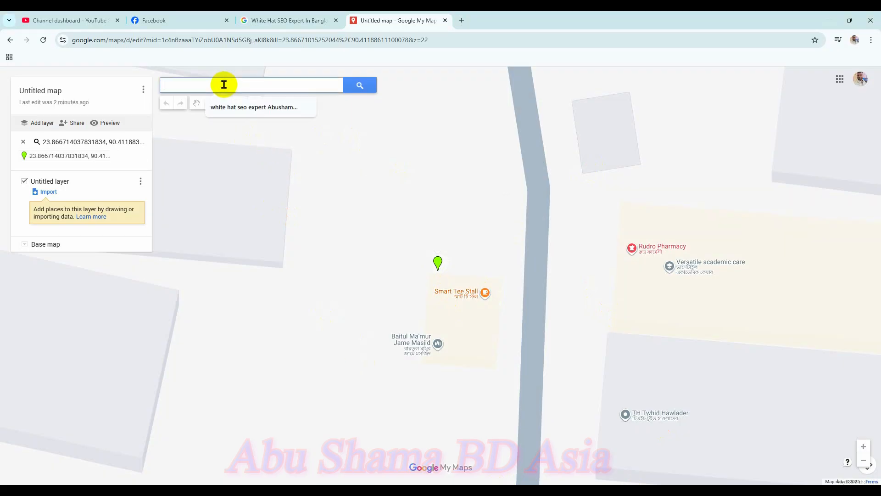
left_click(252, 107)
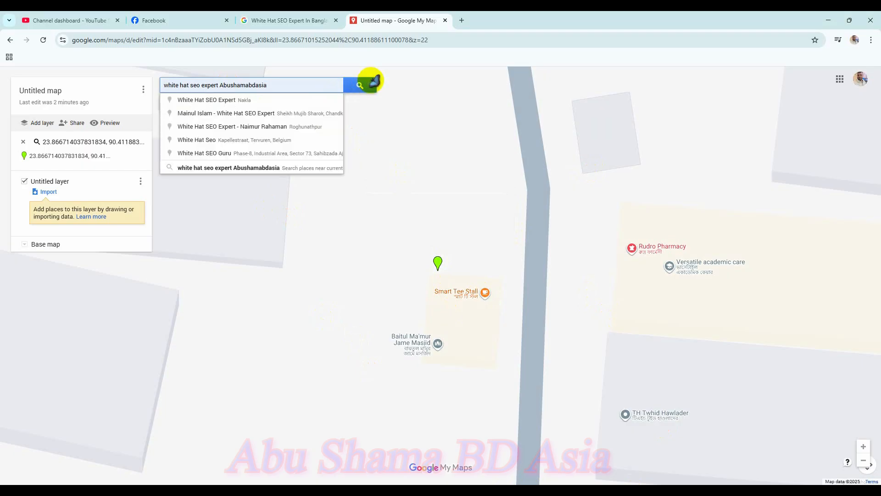
left_click(367, 83)
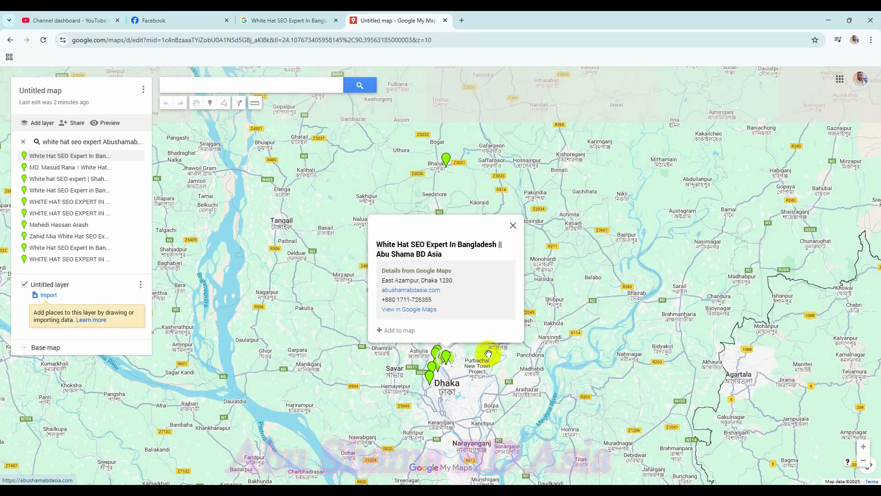
- Examine where the found business listing's marker sits relative to Smart Tee Stall and Baitul Ma'mur Jame Masjid
scroll(461, 361, "up", 2)
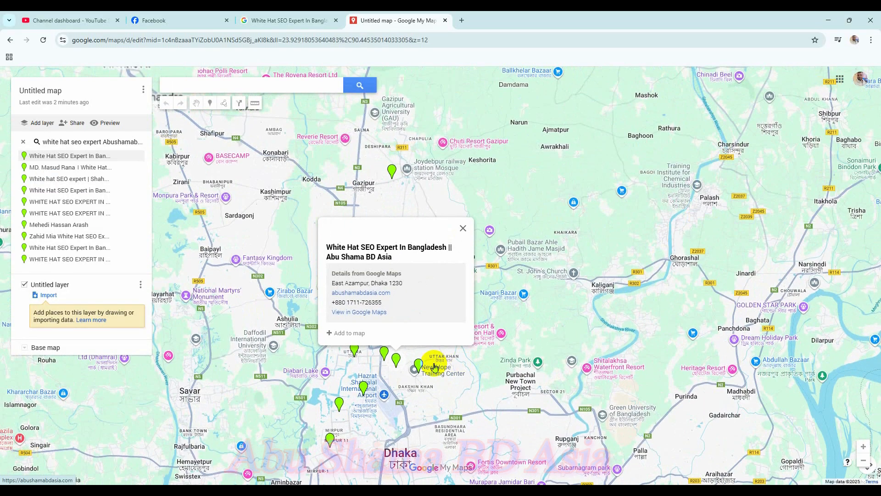
scroll(434, 368, "up", 1)
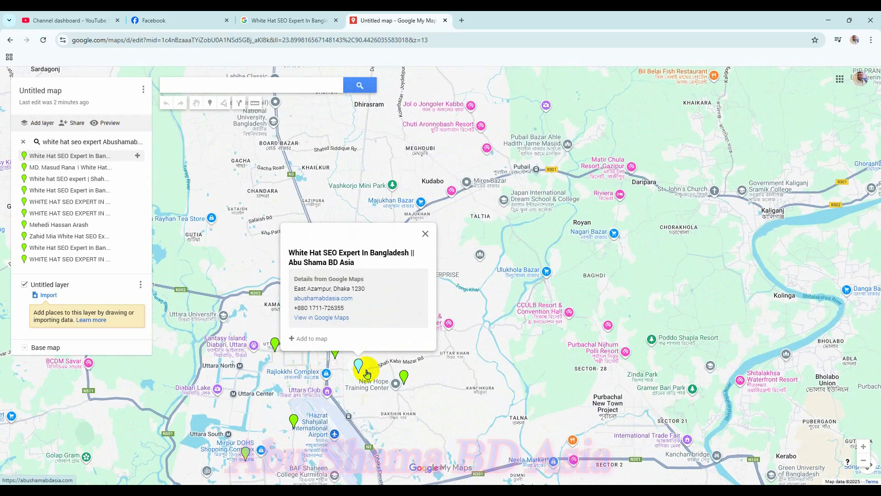
scroll(365, 370, "up", 3)
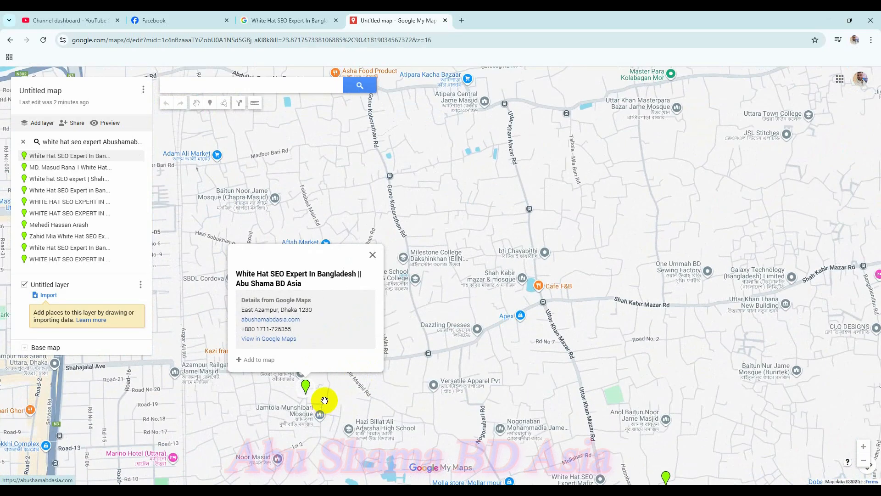
scroll(325, 400, "up", 4)
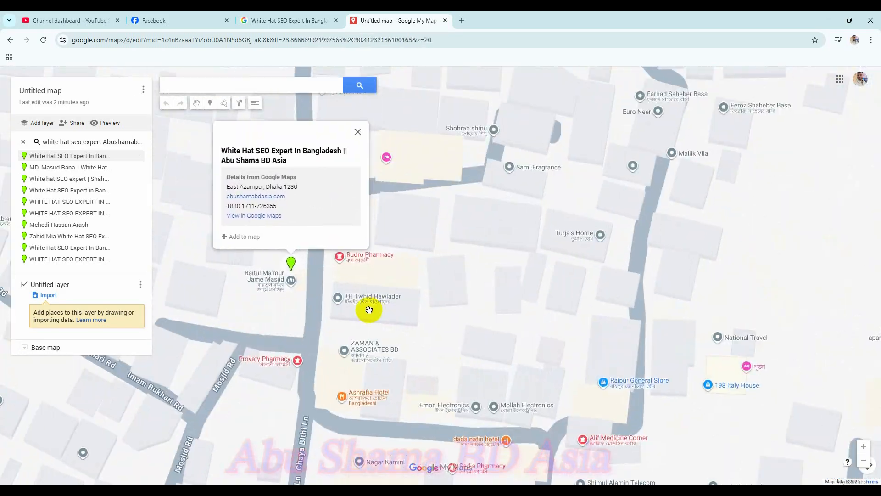
left_click_drag(316, 305, 534, 353)
scroll(527, 347, "up", 2)
left_click_drag(575, 304, 583, 339)
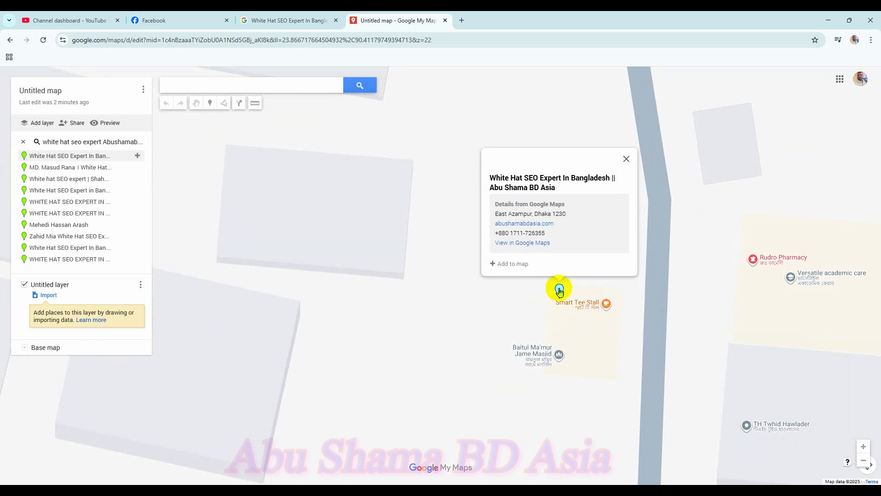
left_click_drag(559, 291, 560, 301)
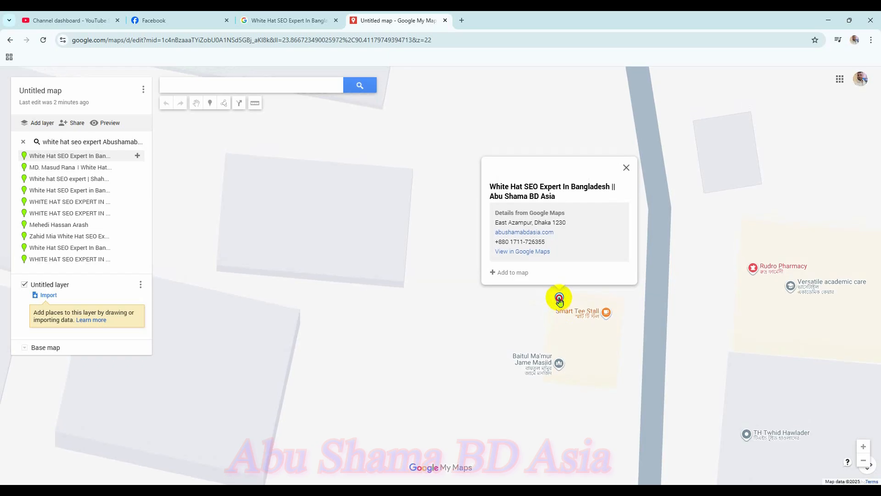
- Search the map for the coordinates 23.866673941122787,90.41188474404277
left_click(245, 83)
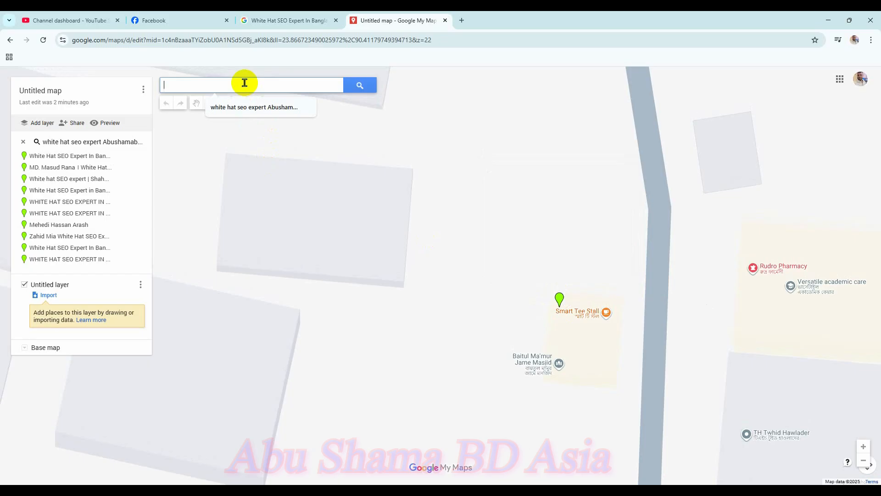
type("23")
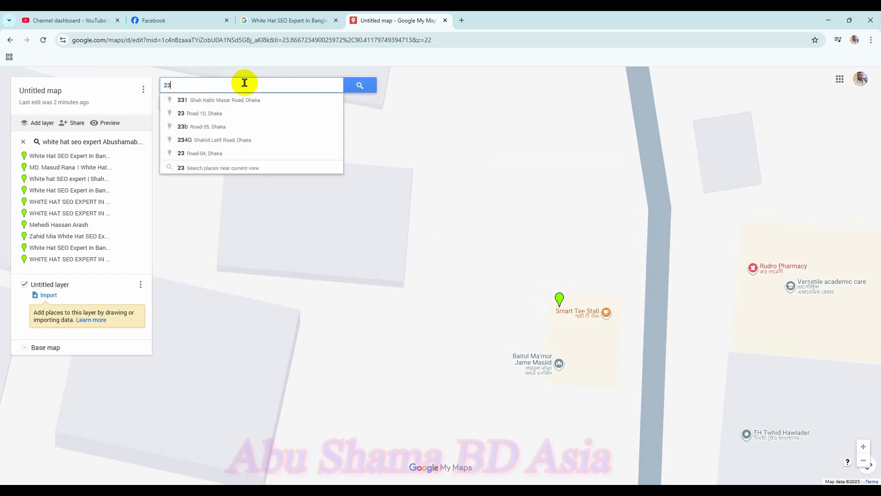
type(".")
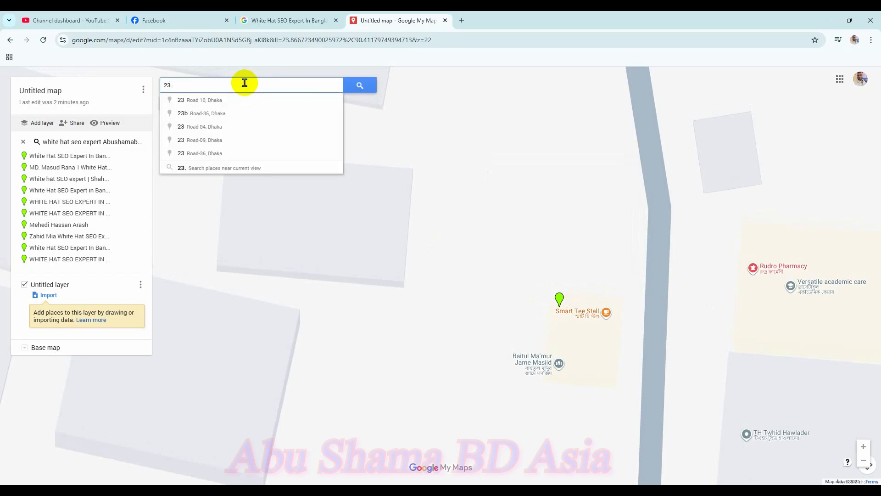
type("8")
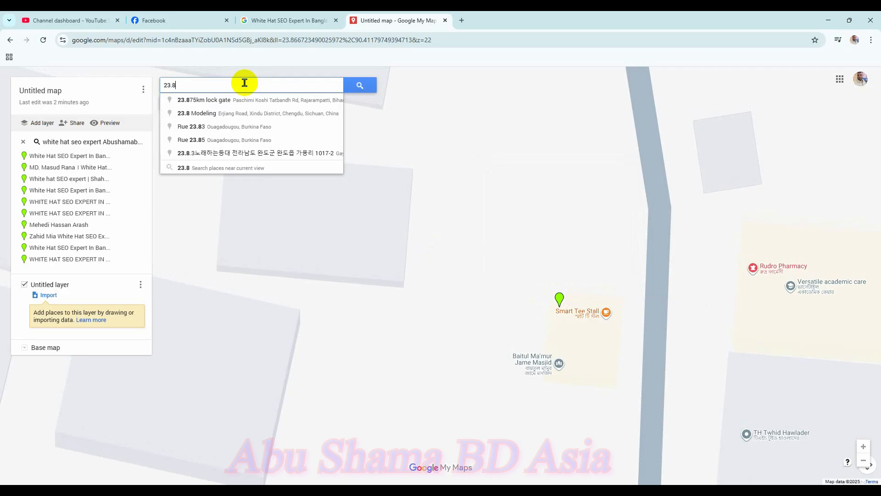
type("6")
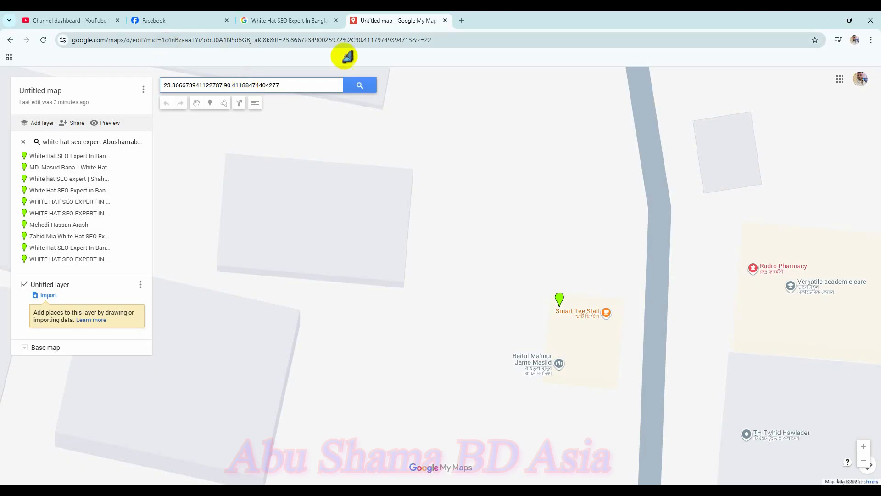
left_click(361, 85)
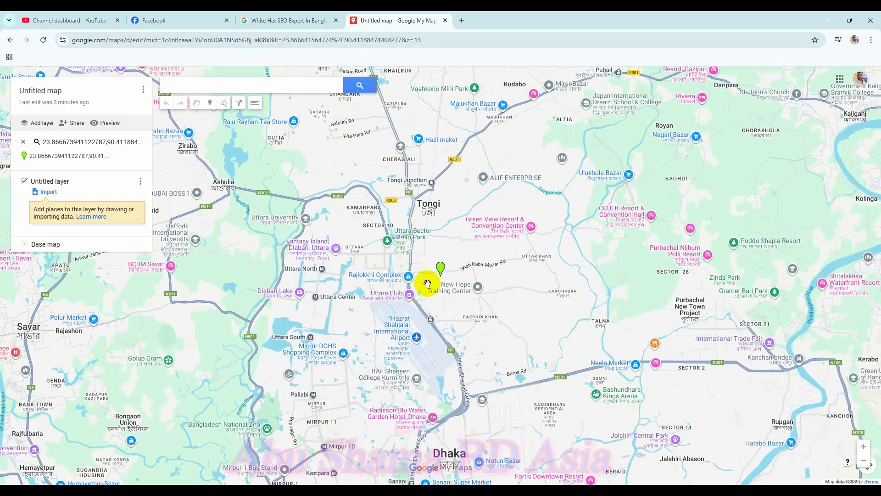
- Locate the marker for the searched coordinates near Baitul Ma'mur Jame Masjid and add it to the map
scroll(449, 293, "up", 3)
scroll(445, 286, "up", 3)
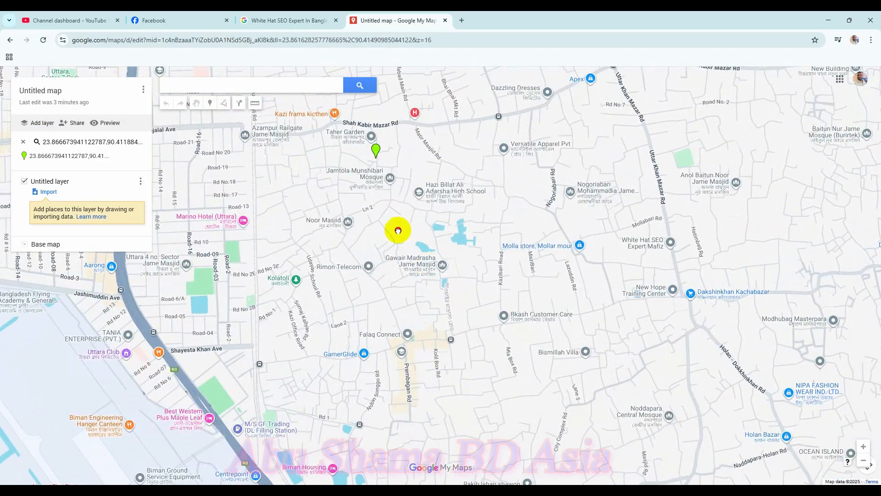
scroll(467, 321, "up", 3)
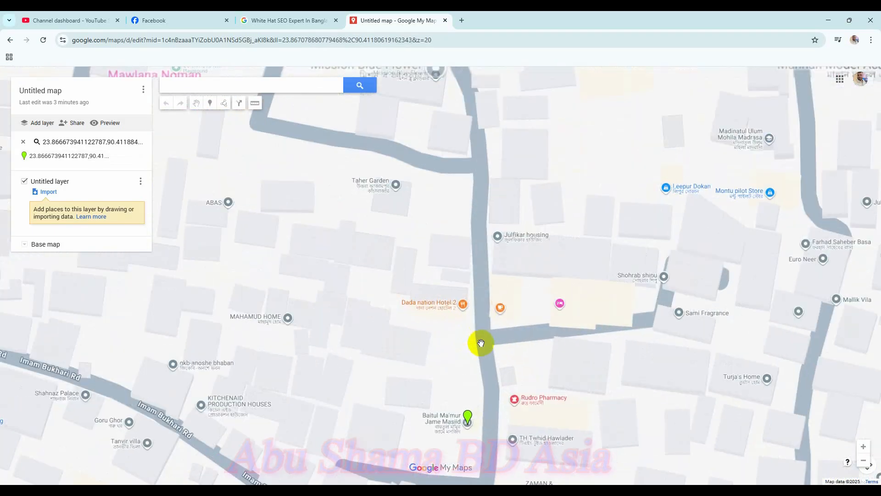
scroll(485, 332, "up", 2)
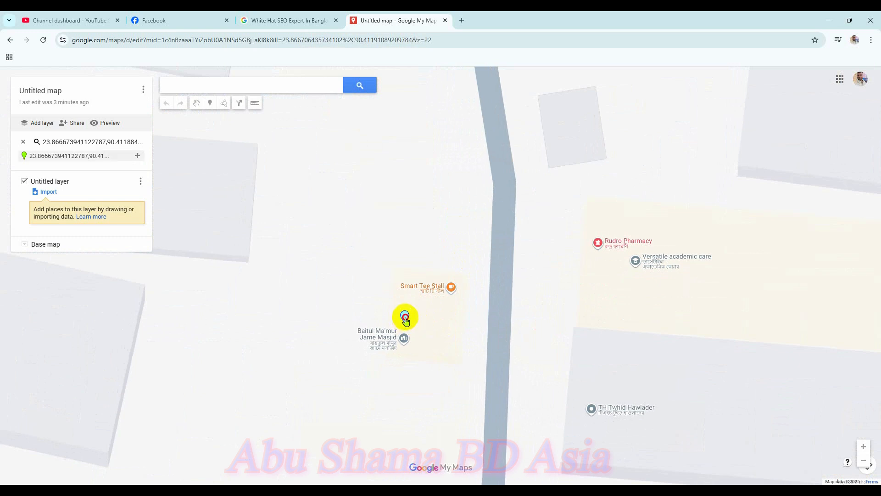
left_click(406, 320)
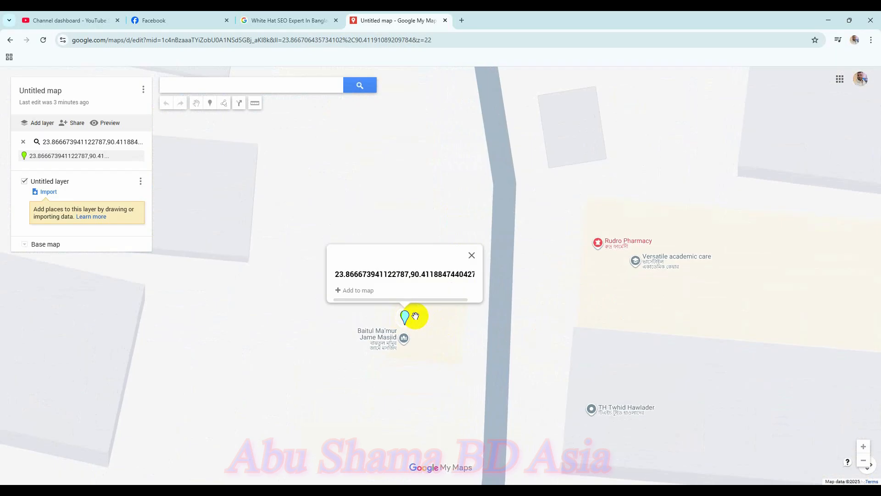
left_click(361, 291)
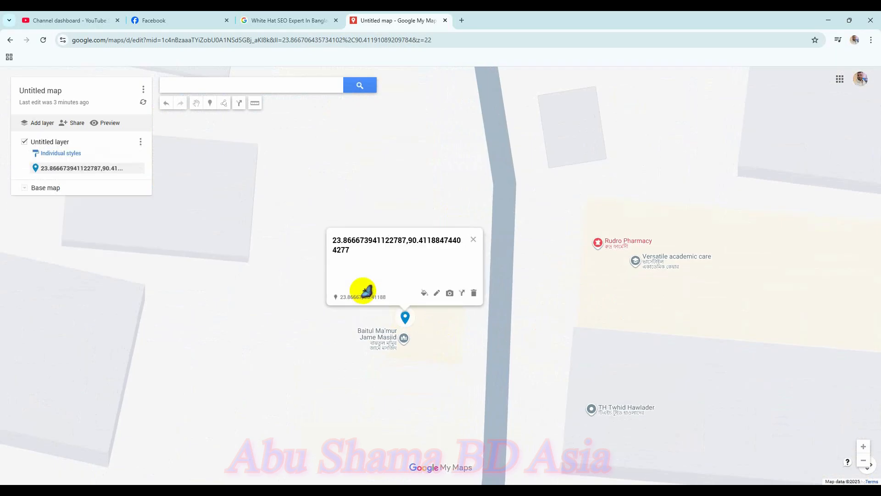
- Copy the coordinates 23.86667, 90.41188 from the added marker's details
left_click_drag(340, 297, 387, 301)
right_click(388, 301)
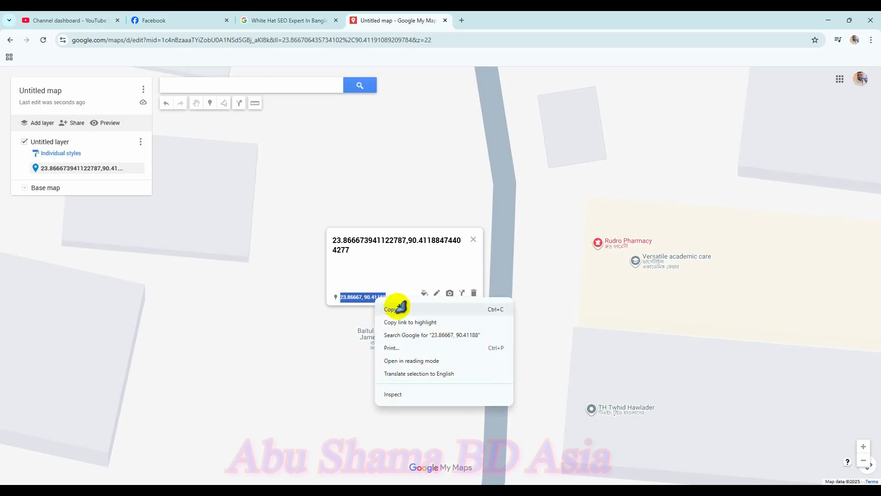
left_click(403, 306)
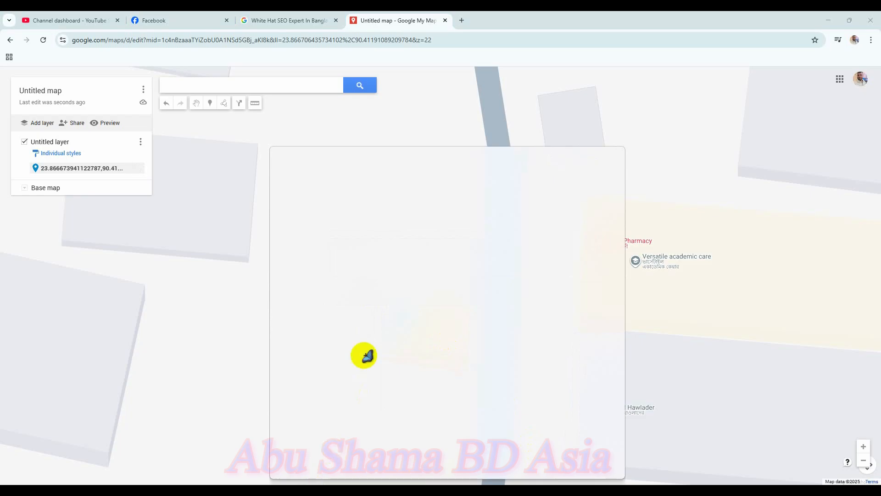
- Open Notepad and return to the added marker's details on the map
type("n")
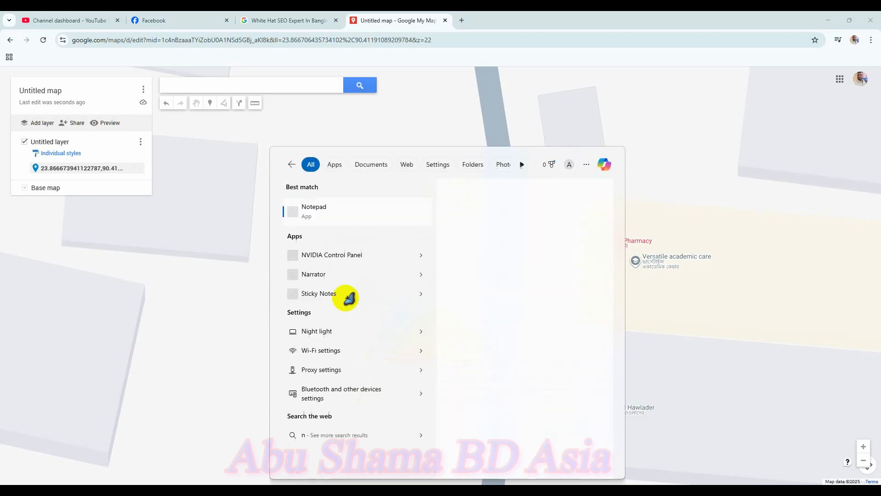
left_click(342, 210)
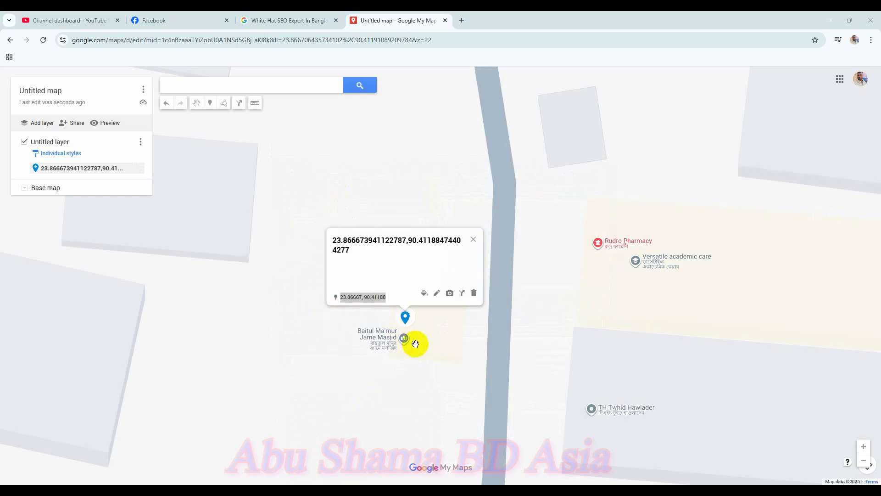
left_click(404, 320)
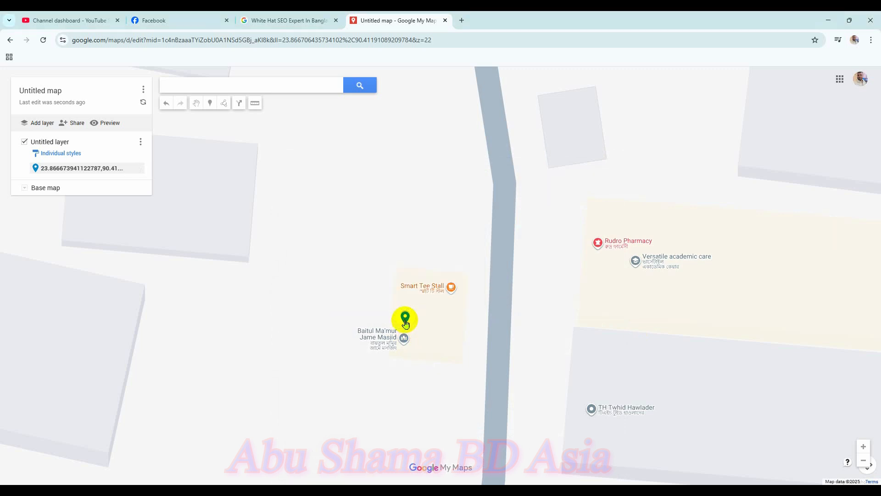
left_click(405, 320)
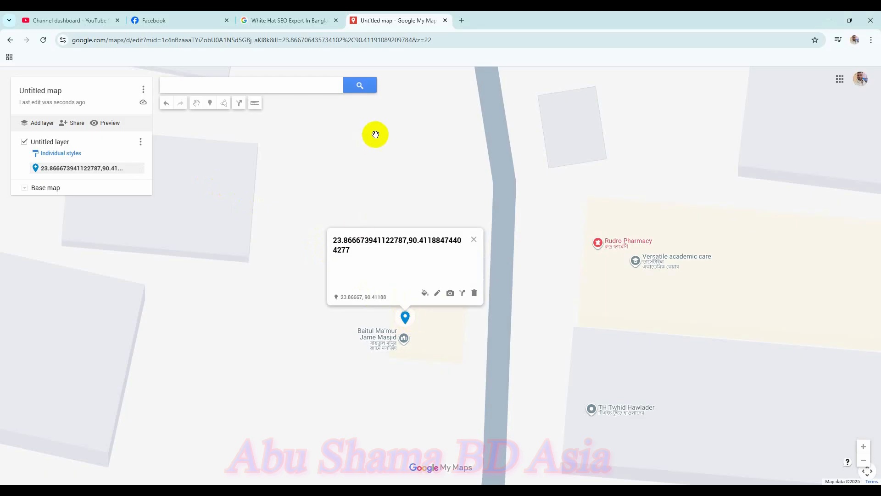
- Open Google Maps in a new browser tab by searching the web for "google map"
left_click(464, 22)
left_click(458, 39)
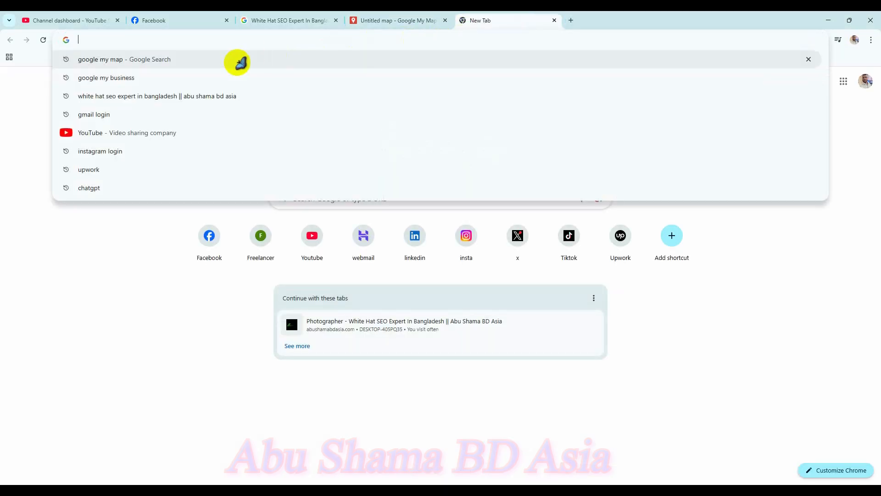
left_click(279, 58)
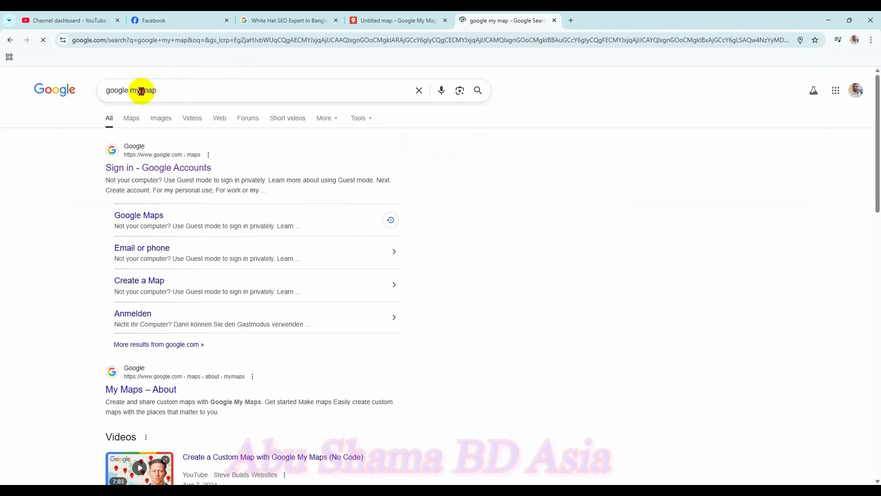
left_click(141, 90)
key("BackSpace")
key("BackSpace")
key("BackSpace")
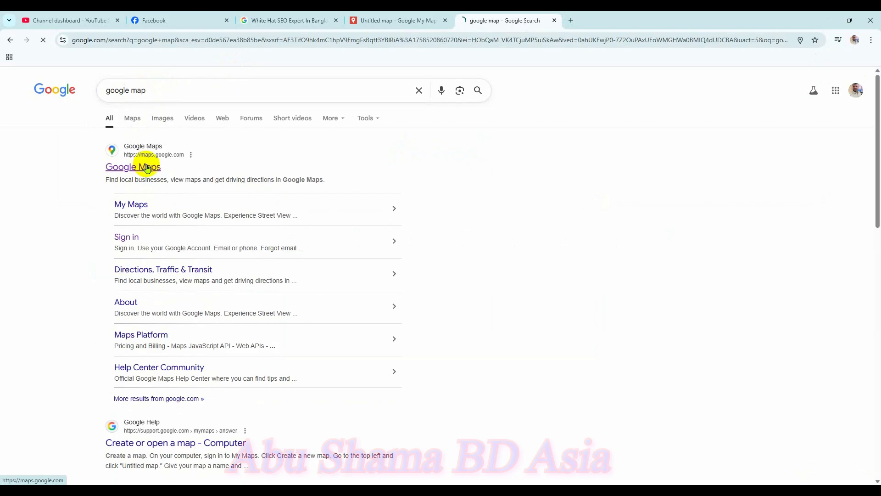
left_click(147, 167)
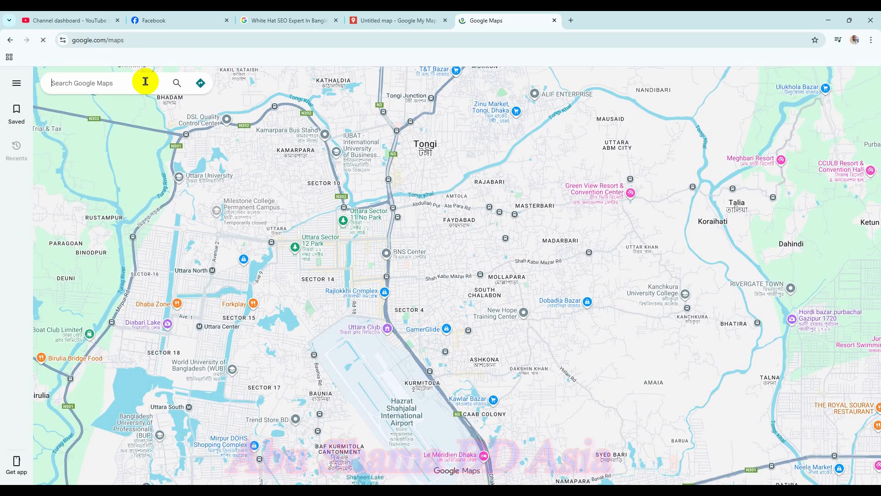
- Search Google Maps for the copied coordinates 23.86667, 90.41188
right_click(145, 82)
left_click(169, 192)
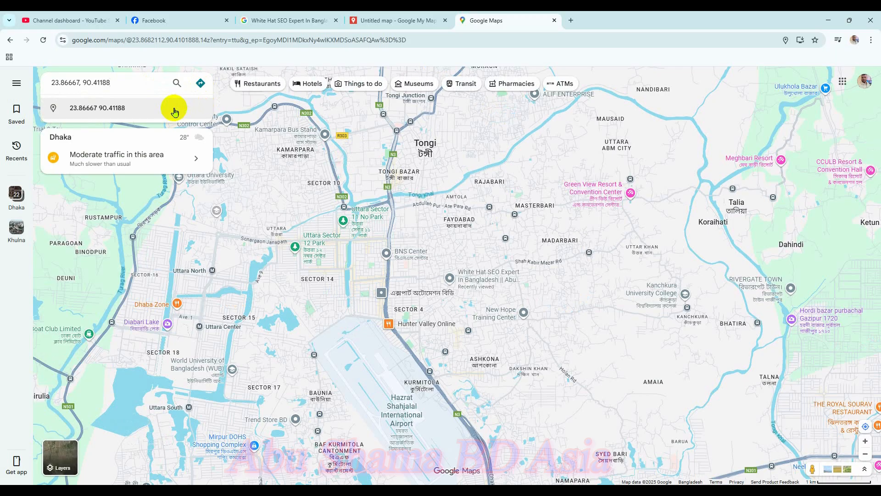
left_click(174, 108)
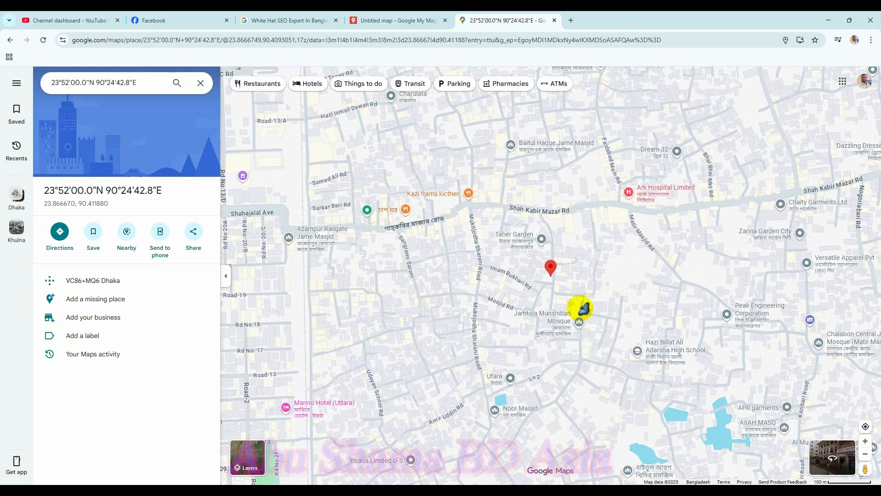
- Examine where the coordinates' pin sits among the buildings near Mosjid Rd and view its place details
scroll(557, 284, "up", 5)
left_click_drag(503, 260, 538, 352)
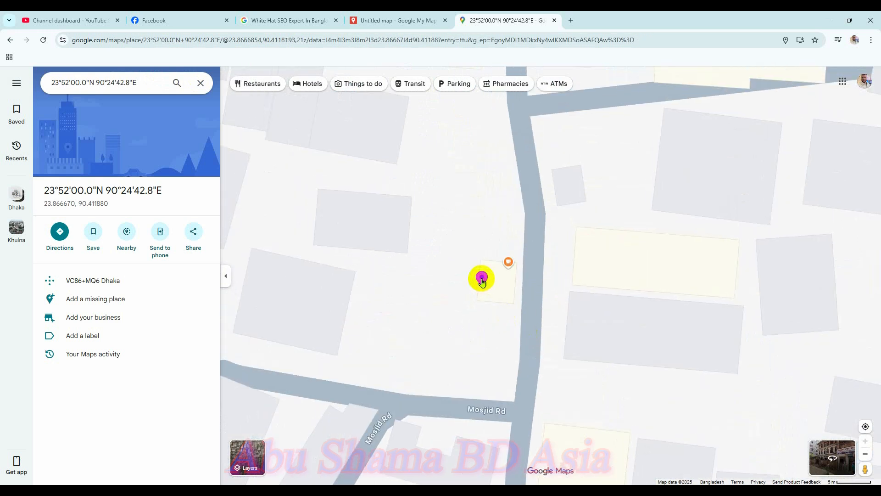
left_click(482, 280)
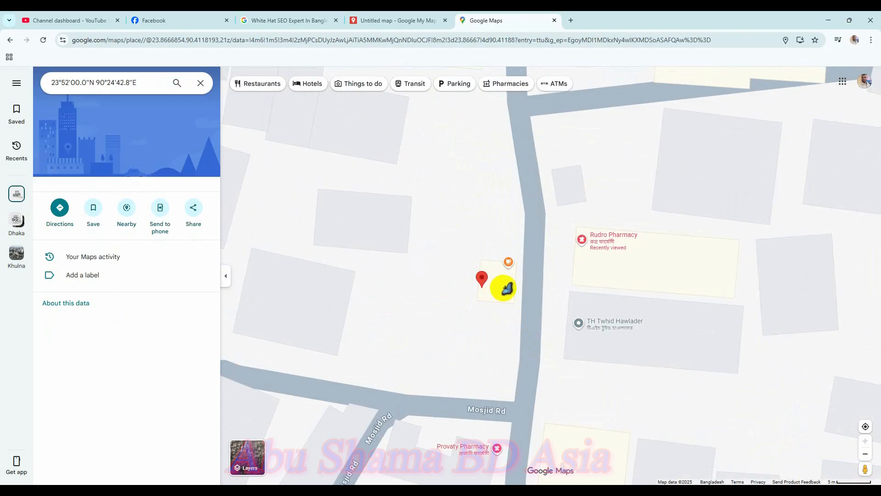
mouse_move(484, 278)
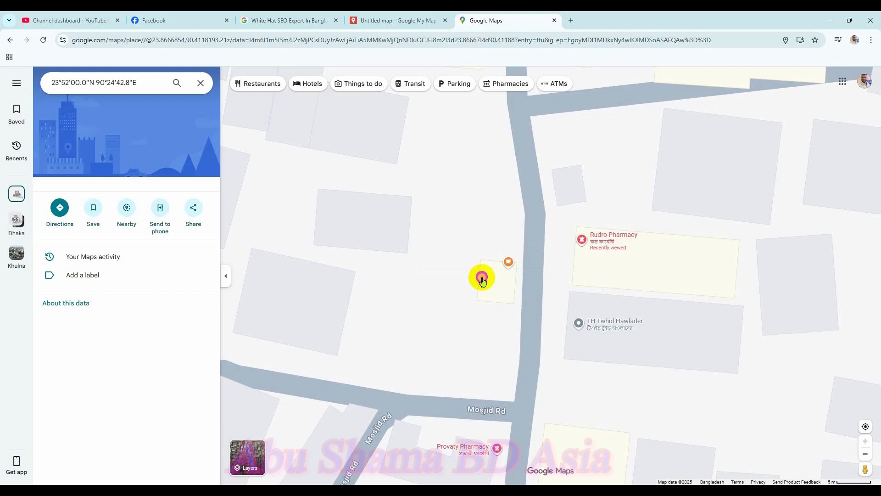
- Switch back to the My Maps tab and check the details of Baitul Ma'mur Jame Masjid beside the marker
left_click(391, 21)
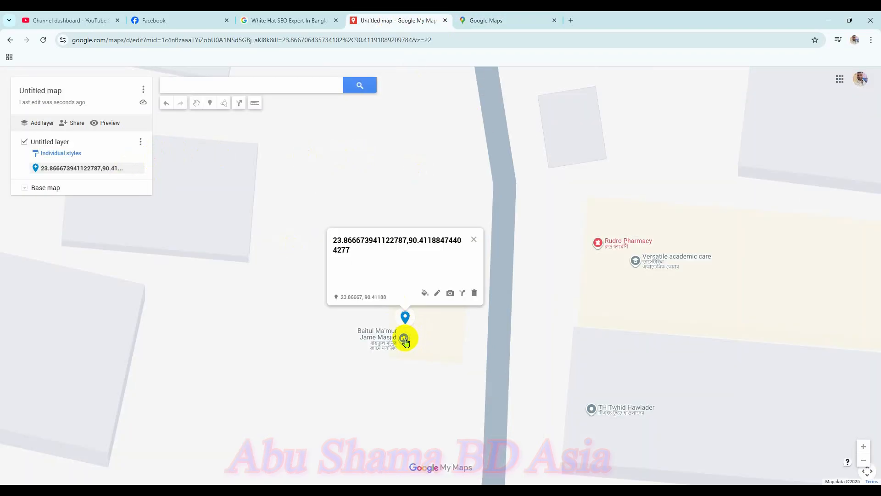
left_click(404, 339)
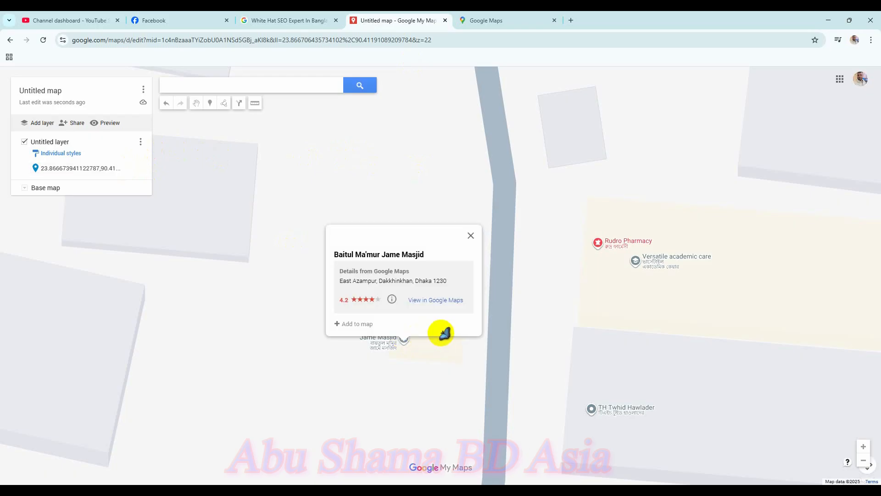
left_click(471, 235)
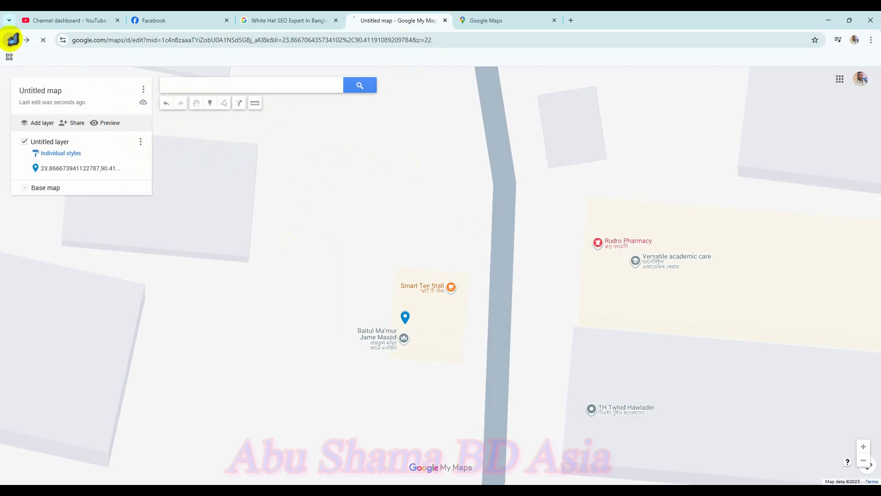
- Move the existing untitled map to the trash and create a new map
left_click(147, 140)
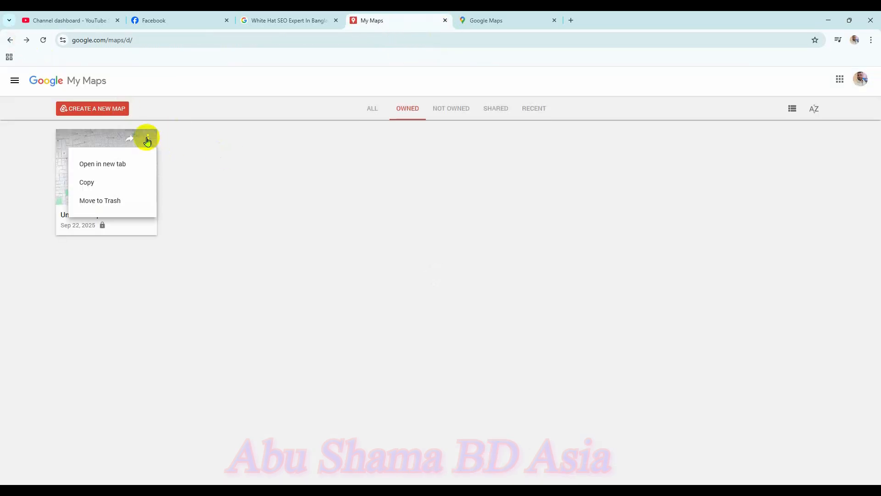
left_click(113, 202)
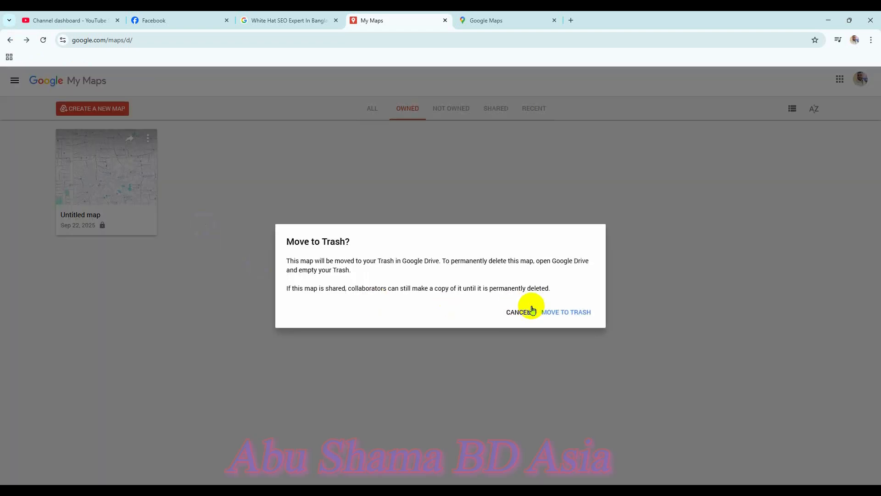
left_click(555, 310)
left_click(112, 108)
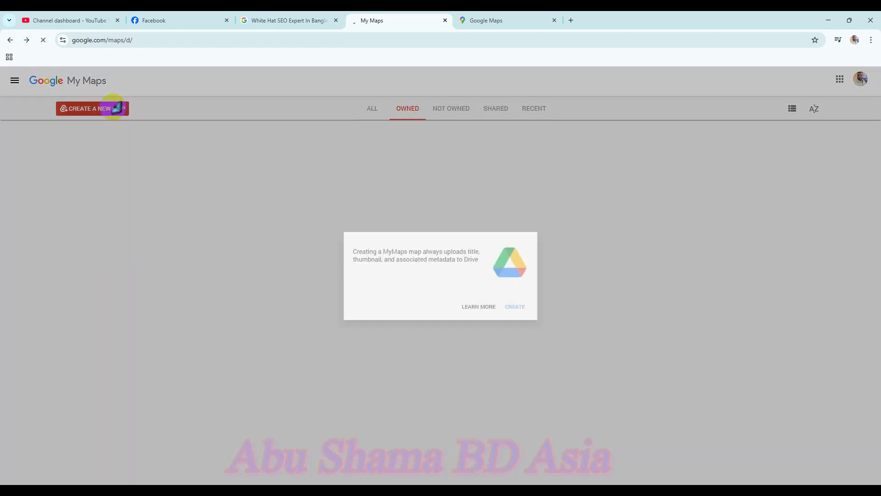
left_click(528, 312)
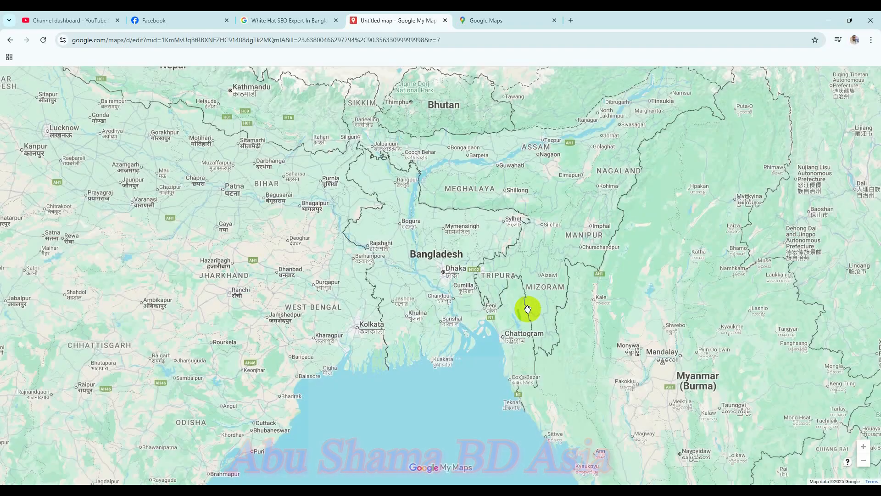
- Search the new map for the copied coordinates 23.86667, 90.41188
left_click(214, 85)
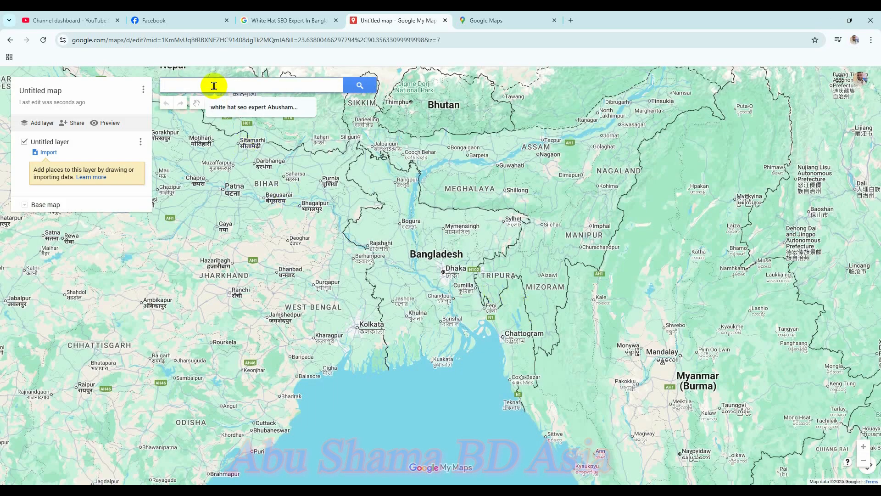
right_click(213, 85)
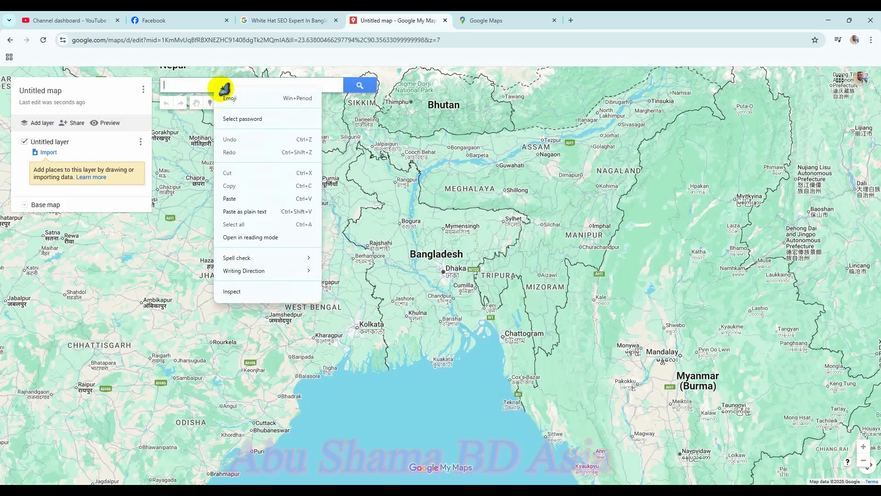
left_click(236, 193)
left_click(371, 87)
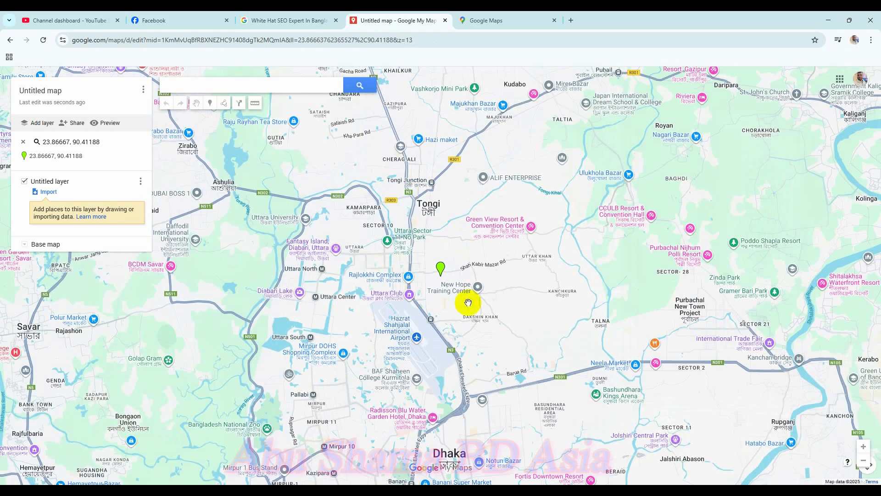
- Examine the green marker beside Baitul Ma'mur Jame Masjid up close and check its coordinate details
scroll(402, 254, "up", 4)
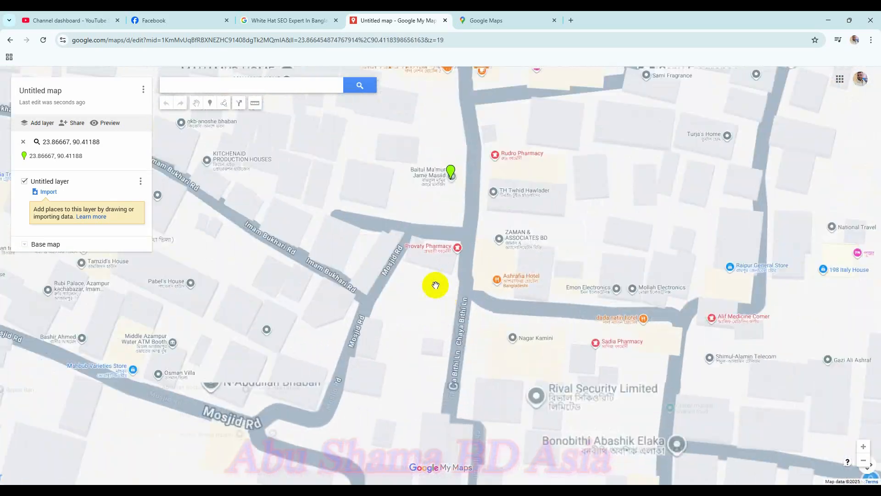
left_click_drag(435, 286, 436, 403)
scroll(449, 358, "up", 3)
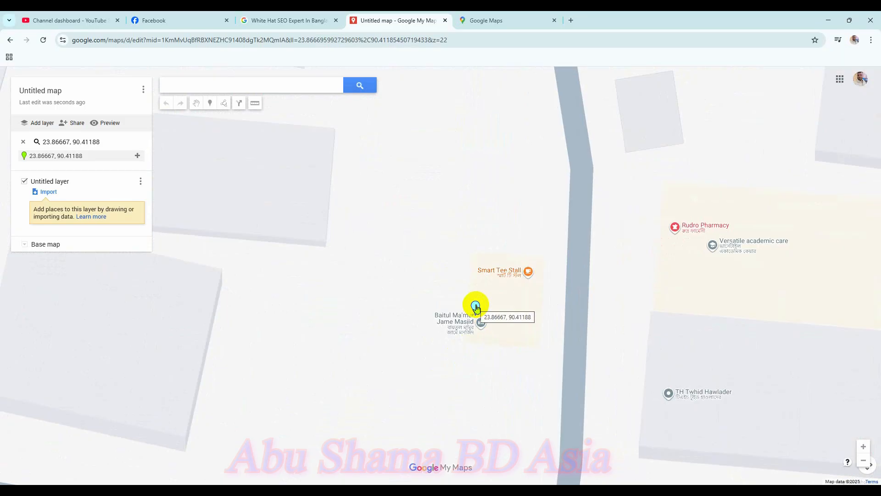
left_click(476, 307)
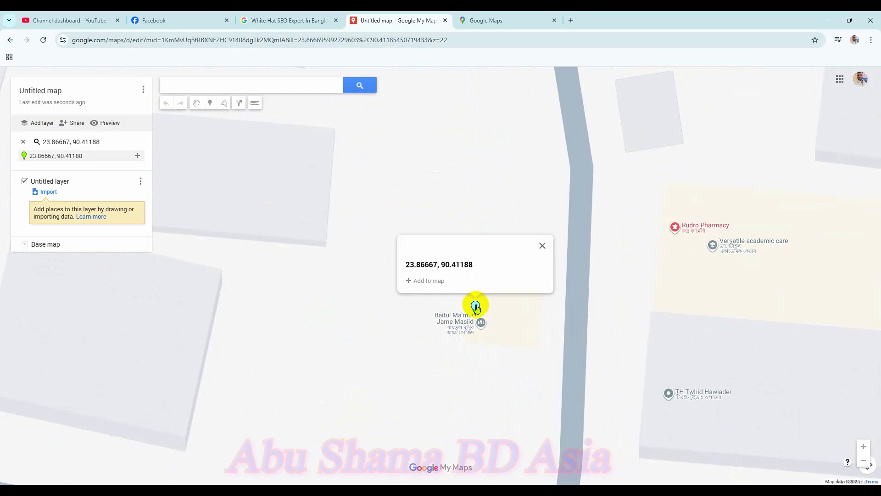
left_click(543, 246)
scroll(431, 235, "down", 1)
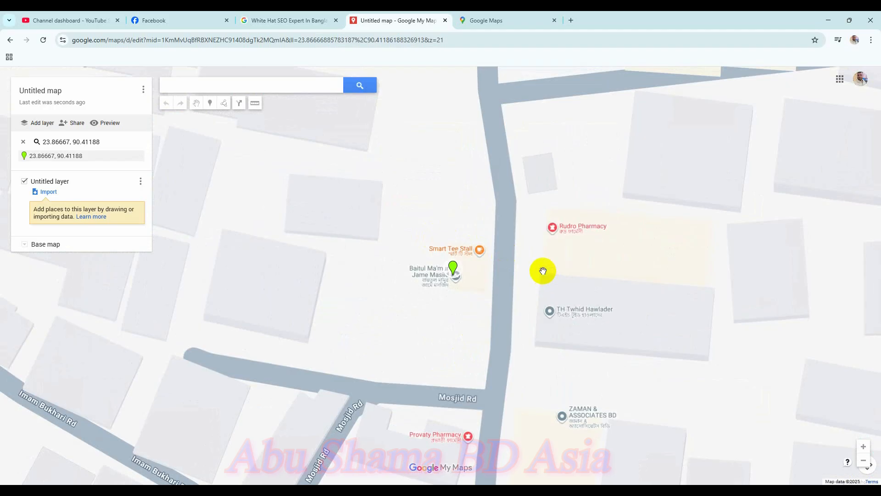
- Switch to the Google Maps tab, compare the pin's position among the buildings and clear the selected pin
left_click(480, 21)
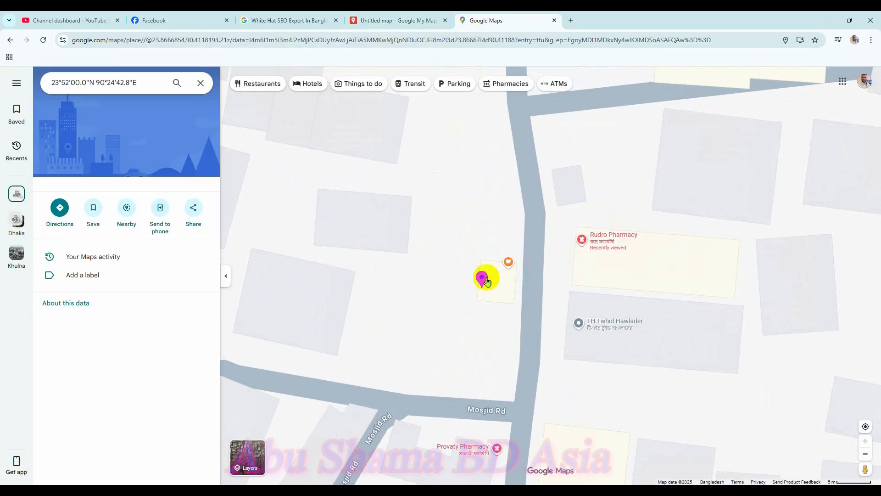
scroll(509, 288, "down", 3)
scroll(517, 292, "up", 2)
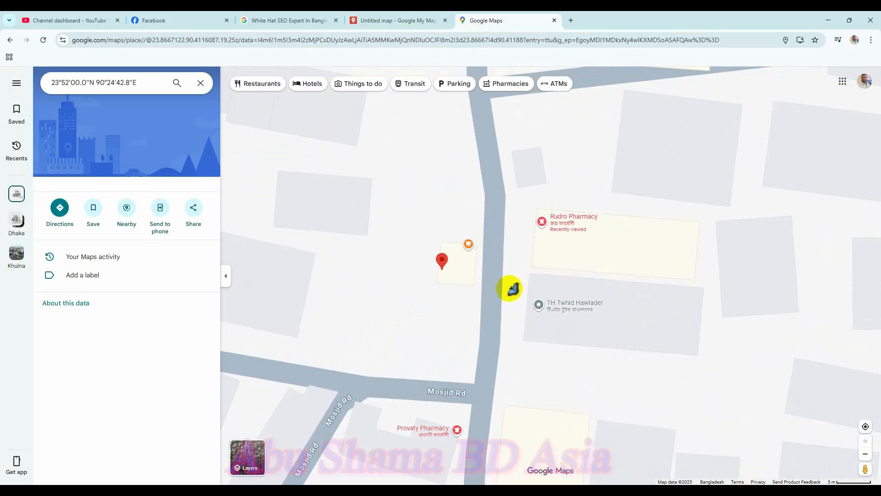
left_click(522, 181)
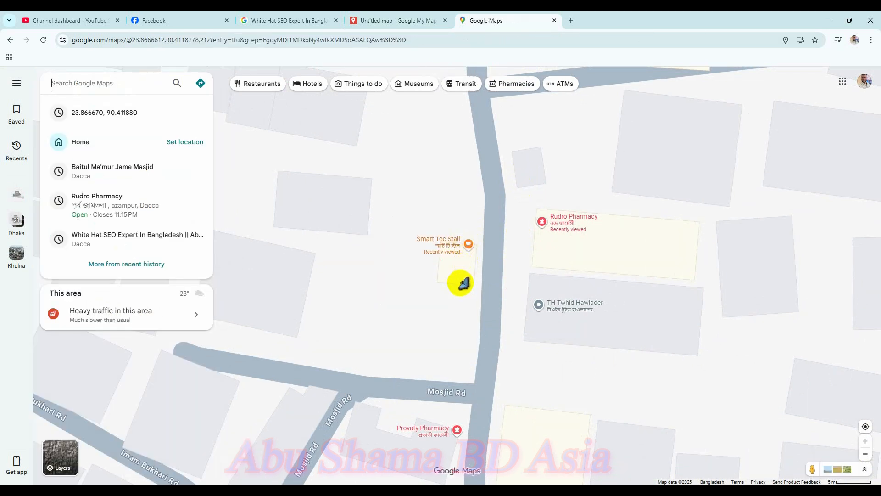
- Select Baitul Ma'mur Jame Masjid on the map and copy the coordinates of its pin
scroll(481, 284, "down", 1)
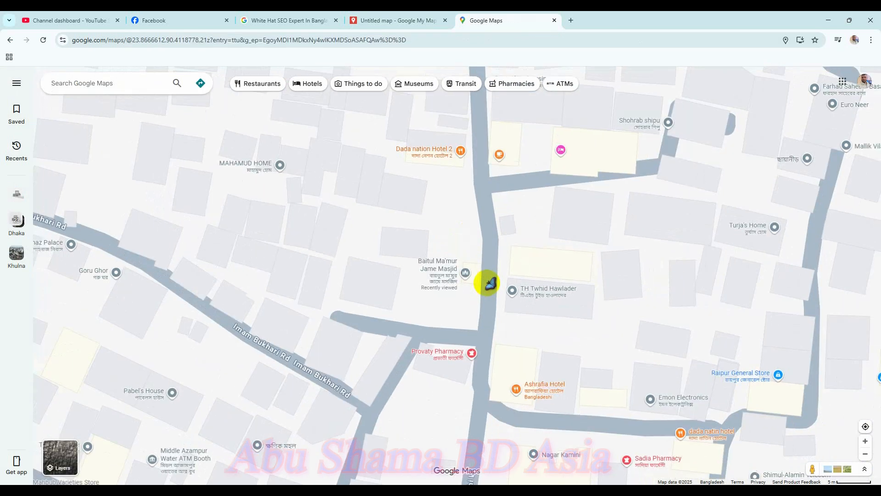
left_click(465, 275)
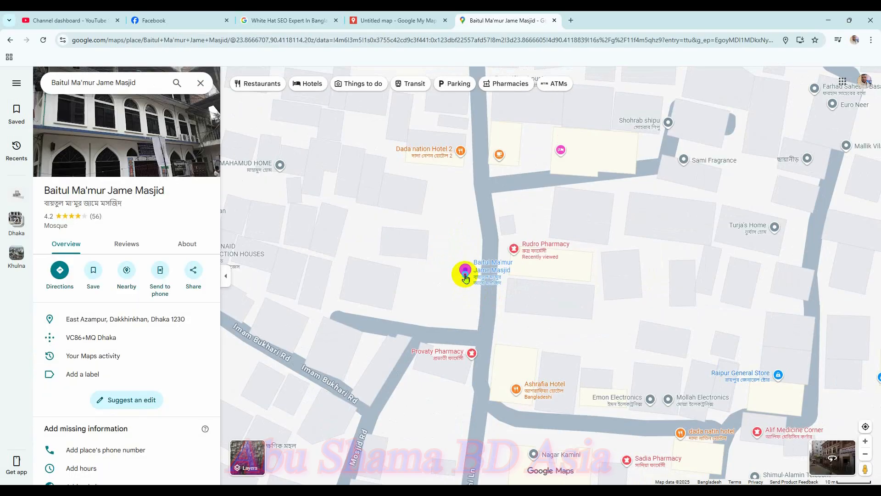
right_click(465, 275)
left_click(484, 286)
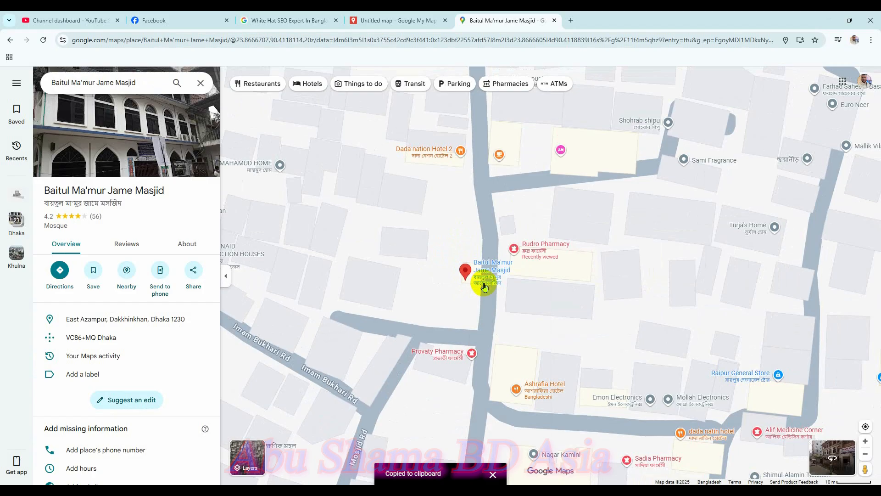
- Return to the My Maps tab and search for the copied coordinates 23.866674985629896, 90.41188249564303
left_click(394, 20)
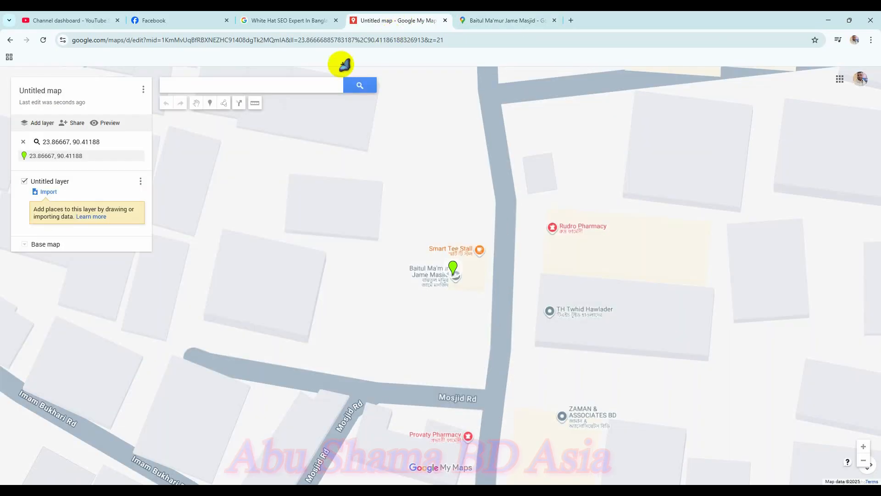
left_click(309, 81)
right_click(308, 83)
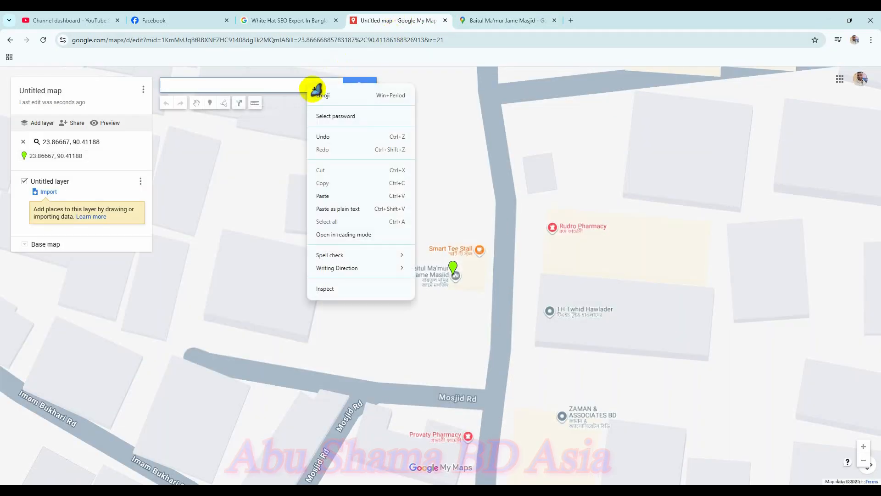
left_click(339, 195)
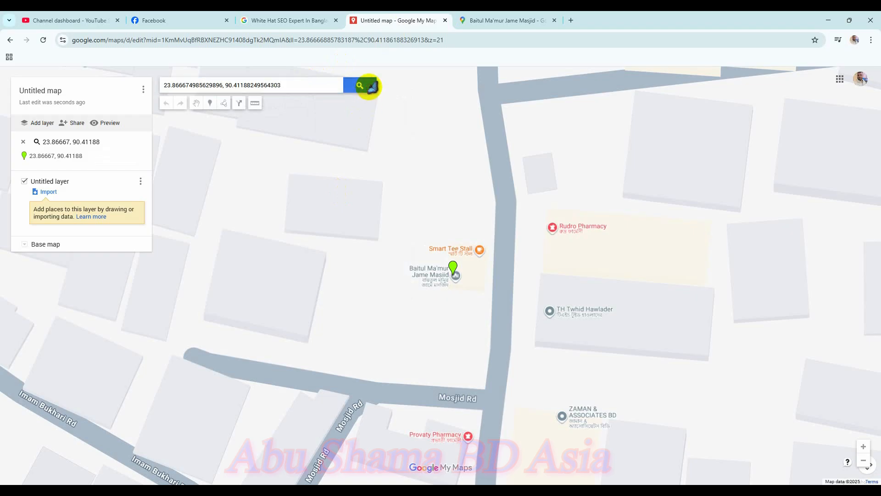
left_click(370, 86)
- Inspect the new search marker beside Baitul Ma'mur Jame Masjid up close and open its details
scroll(452, 260, "up", 3)
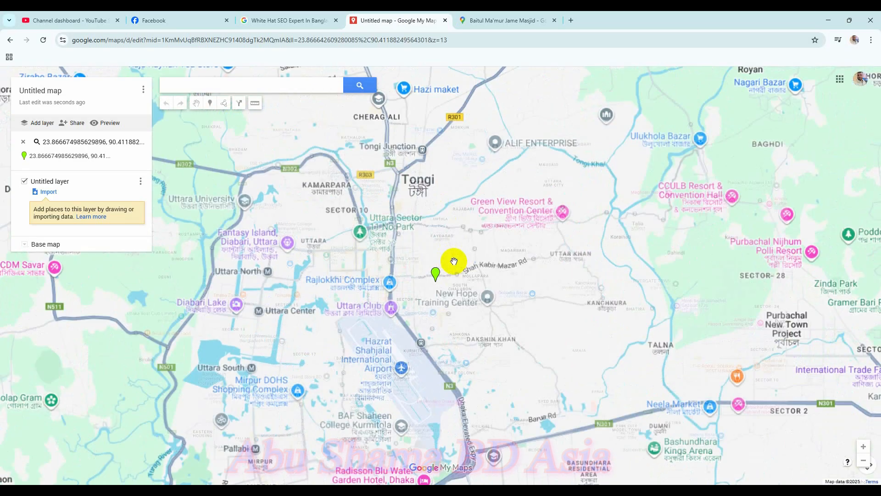
left_click_drag(399, 351, 434, 240)
scroll(429, 256, "up", 3)
scroll(382, 298, "up", 3)
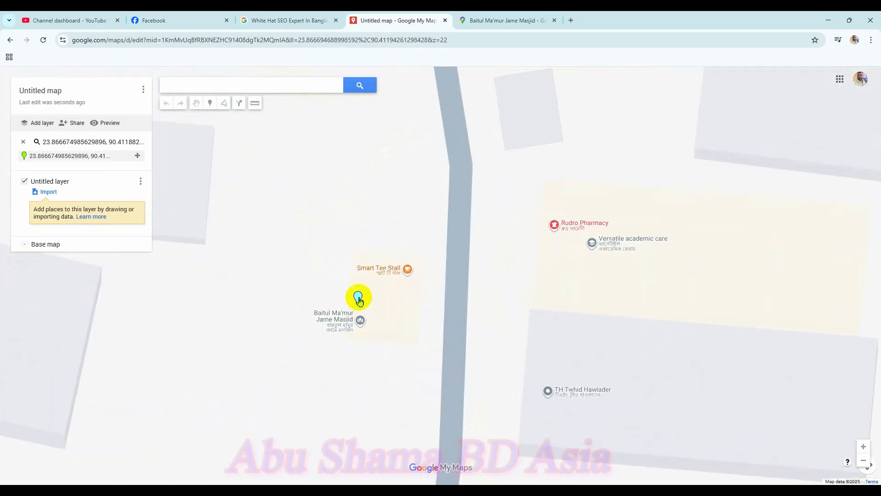
left_click(359, 298)
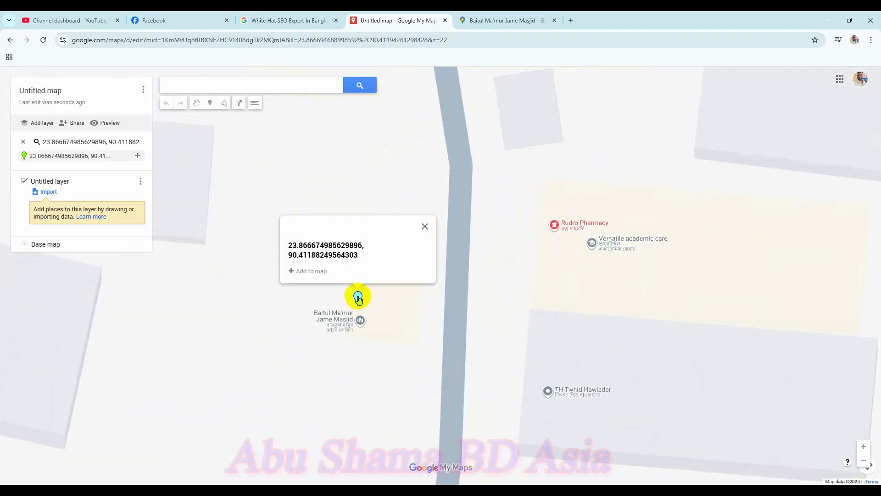
- Switch to the Google Maps tab and search for the same copied coordinates in place of the mosque's name
left_click(502, 21)
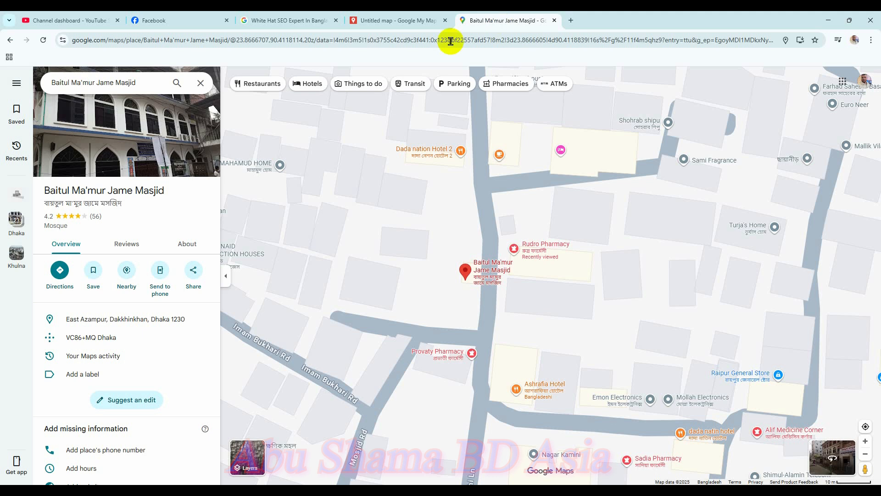
double_click(147, 87)
right_click(150, 86)
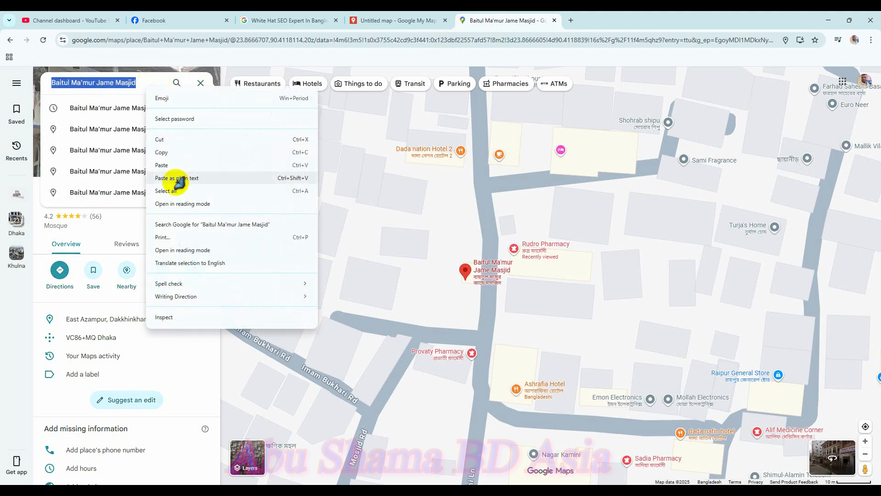
left_click(177, 165)
left_click(176, 85)
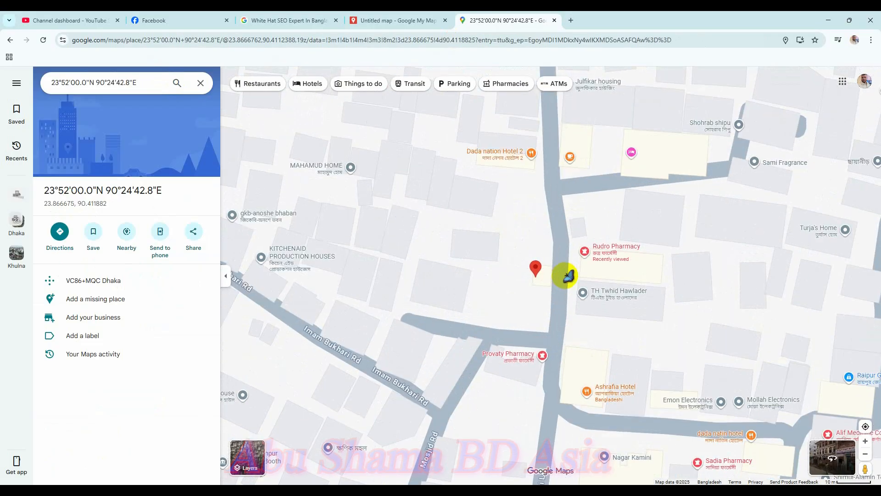
- Check the pin of the searched coordinates near Smart Tee Stall up close and dismiss it
left_click(536, 268)
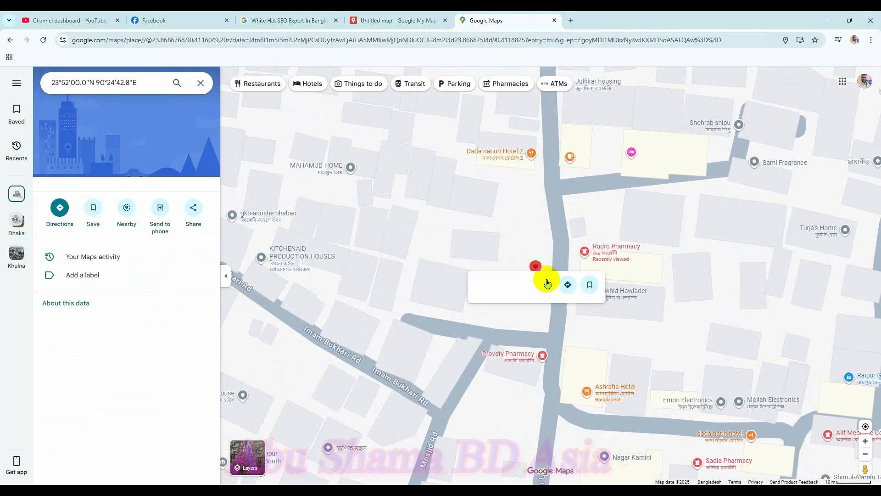
scroll(581, 342, "up", 3)
left_click_drag(499, 253, 470, 342)
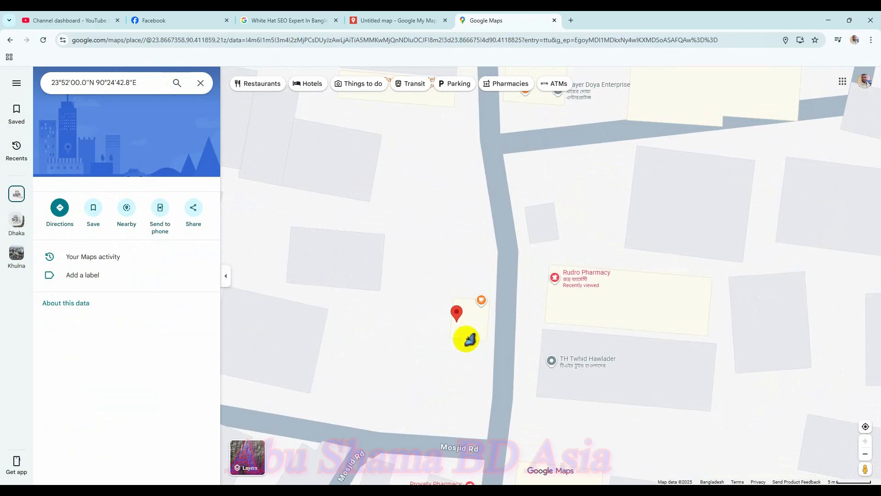
left_click(457, 315)
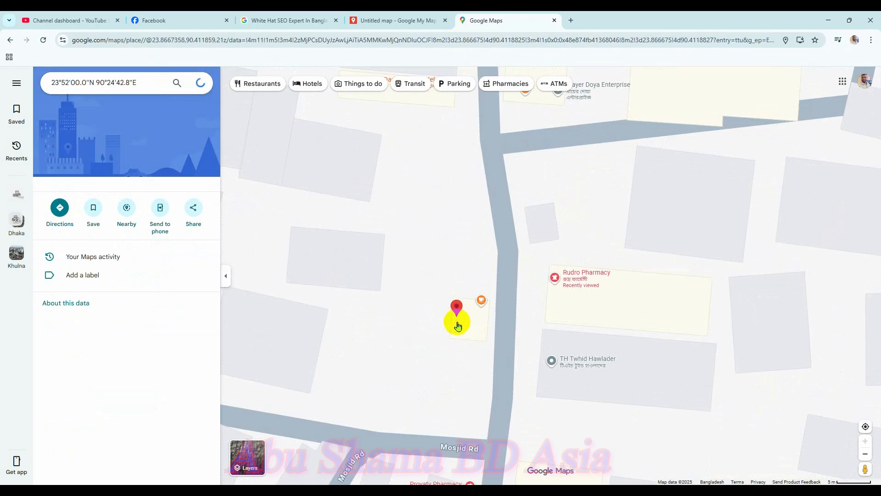
left_click(463, 329)
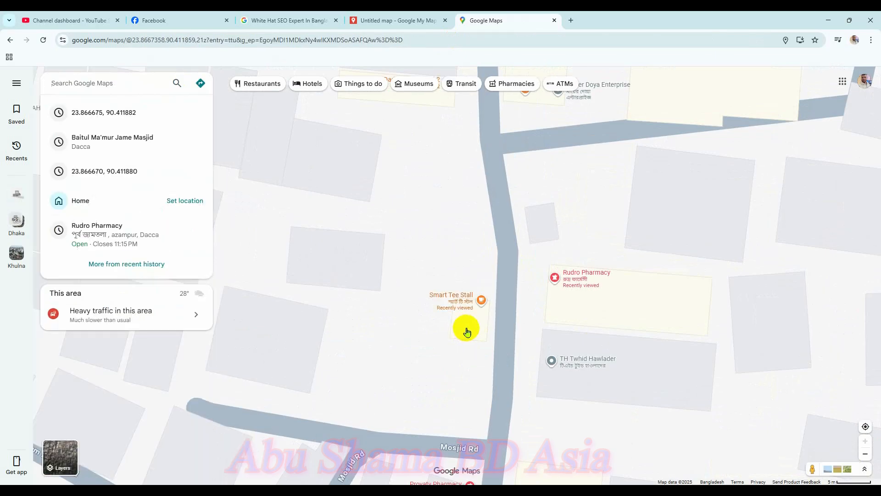
left_click(470, 328)
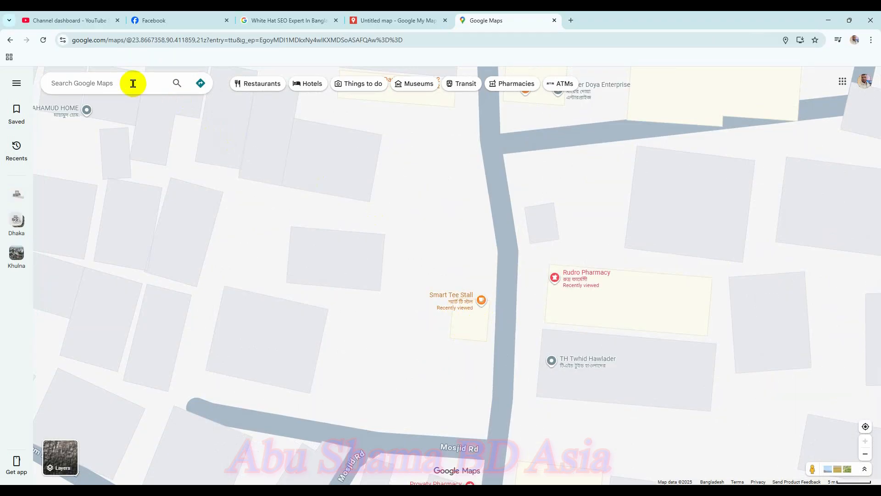
- Go back through the earlier Google Maps pages to the initial map view of Dhaka
left_click(13, 41)
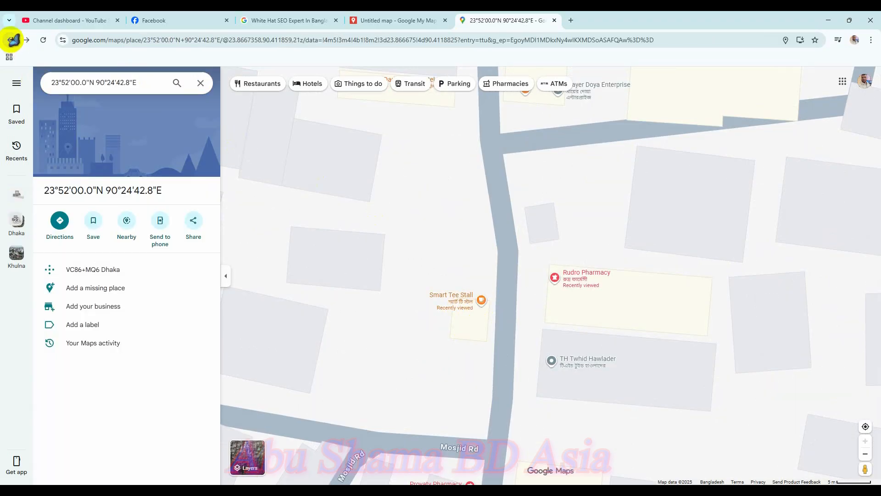
left_click(13, 40)
left_click(13, 40)
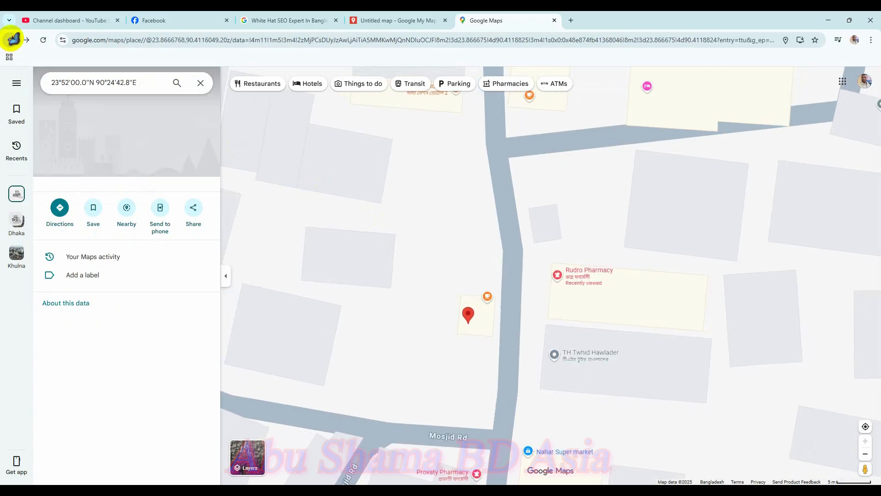
left_click(13, 41)
left_click(13, 40)
left_click(13, 40)
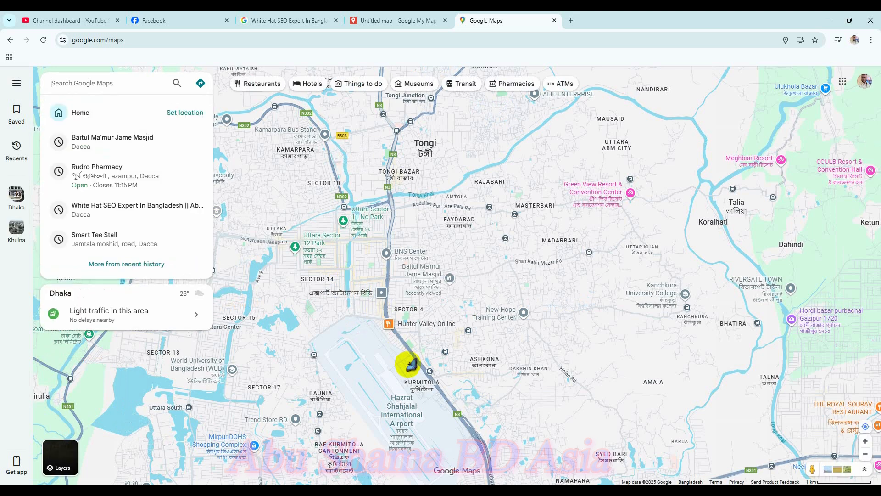
- Open the details of Baitul Ma'mur Jame Masjid and examine its pin at street level
left_click(449, 282)
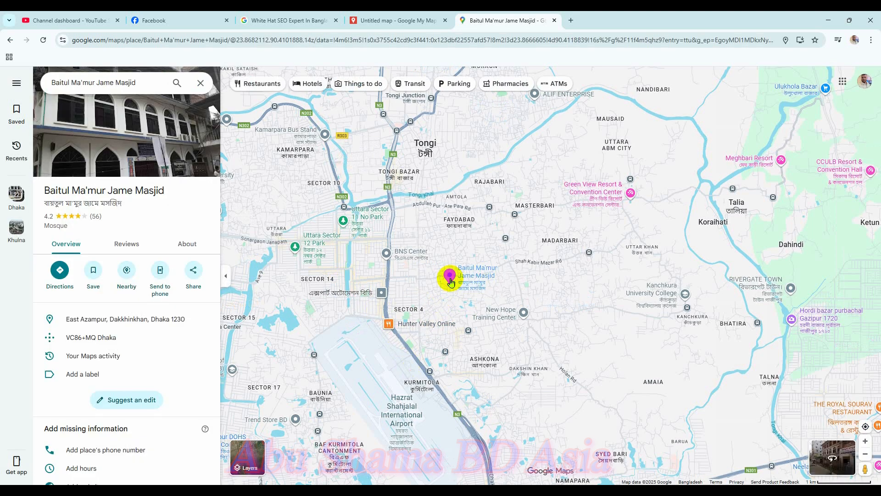
scroll(451, 283, "up", 10)
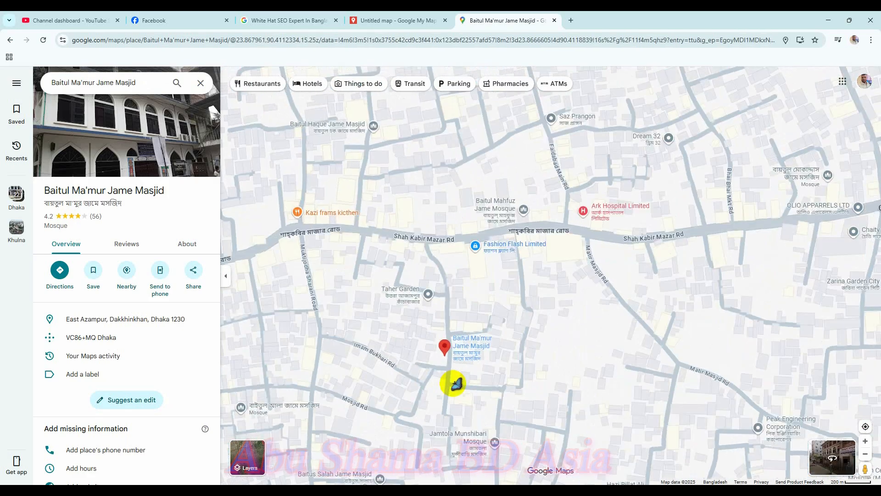
scroll(453, 376, "up", 5)
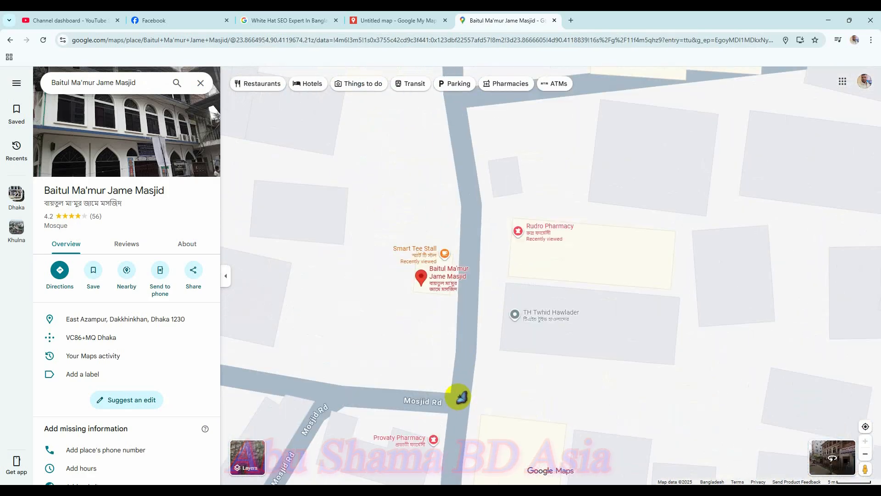
left_click(421, 277)
mouse_move(424, 285)
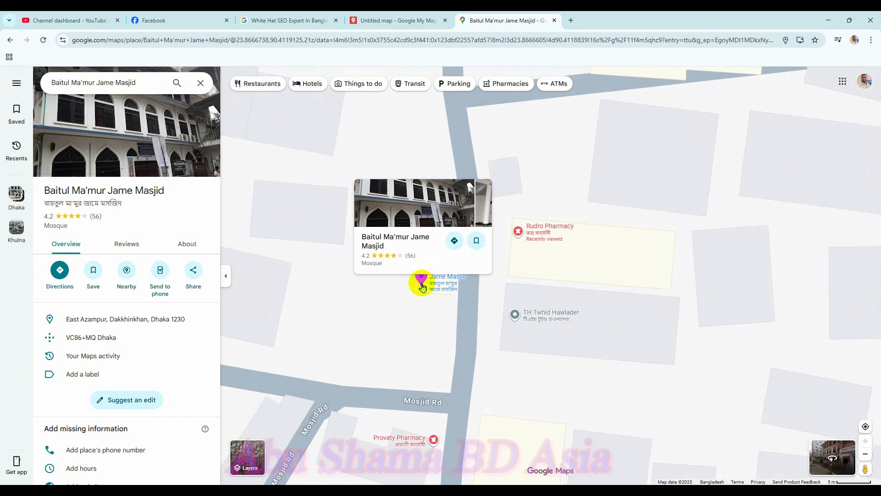
left_click(422, 284)
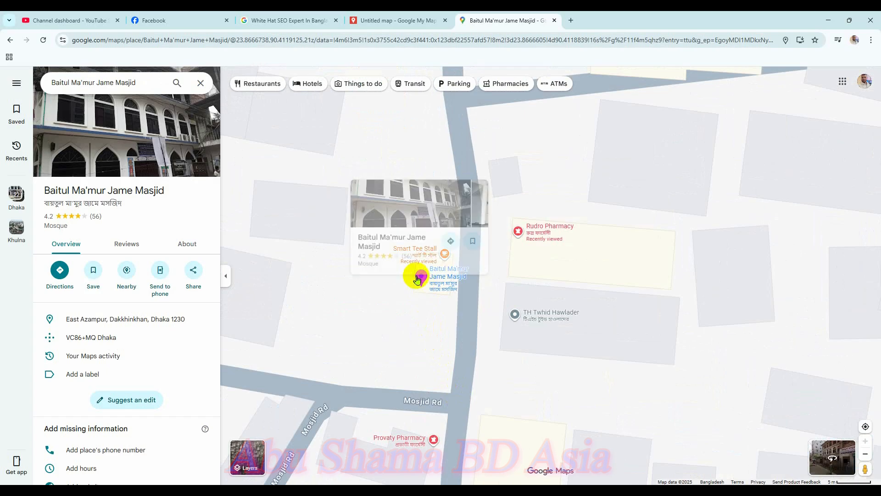
- Copy the coordinates of the Baitul Ma'mur Jame Masjid pin in Google Maps
left_click(421, 278)
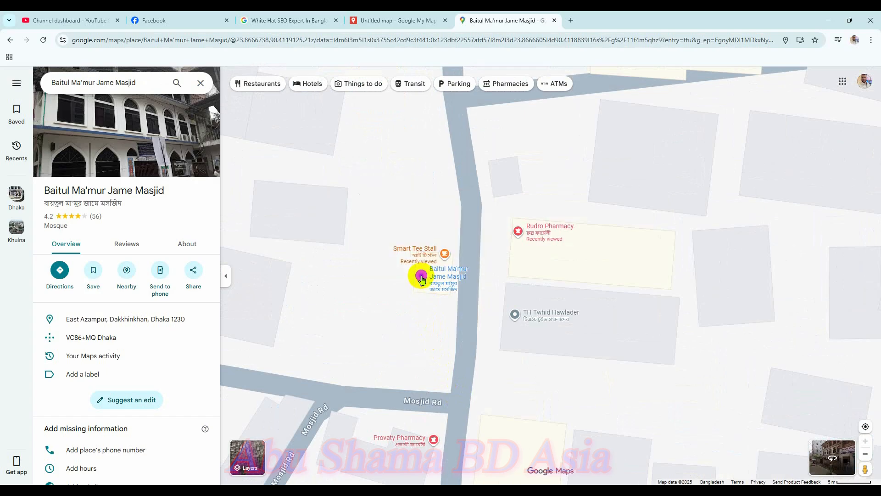
right_click(422, 279)
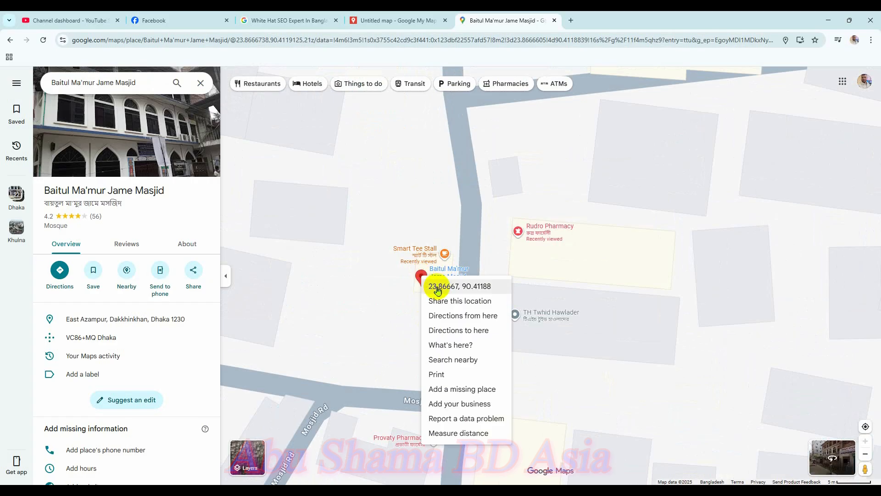
left_click(436, 285)
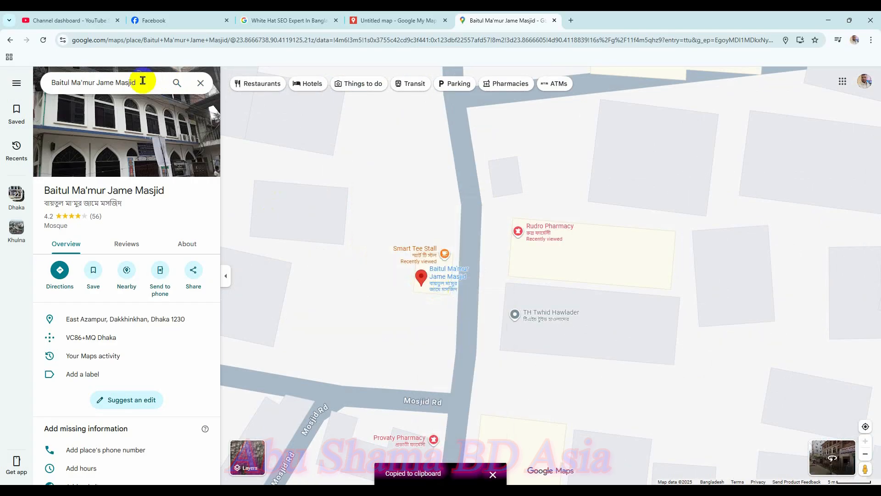
- Switch to the My Maps tab, search for the copied mosque coordinates and examine the resulting pin up close
left_click(370, 20)
left_click(277, 84)
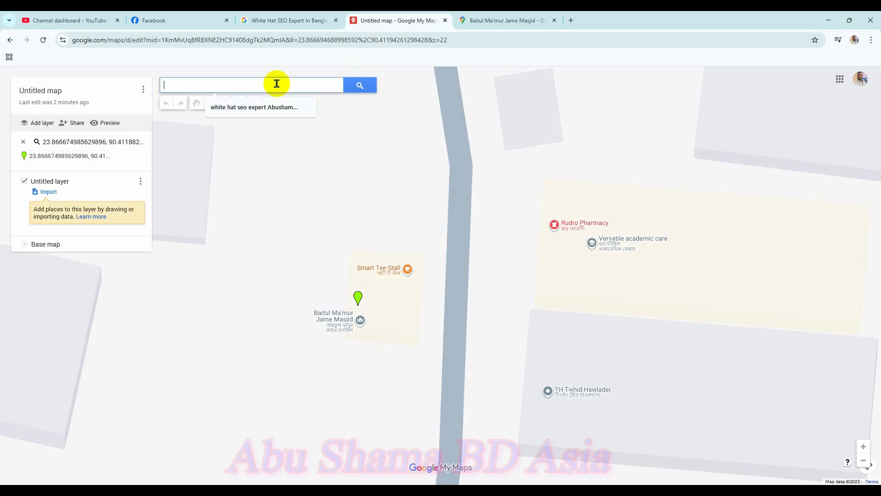
right_click(277, 85)
left_click(298, 192)
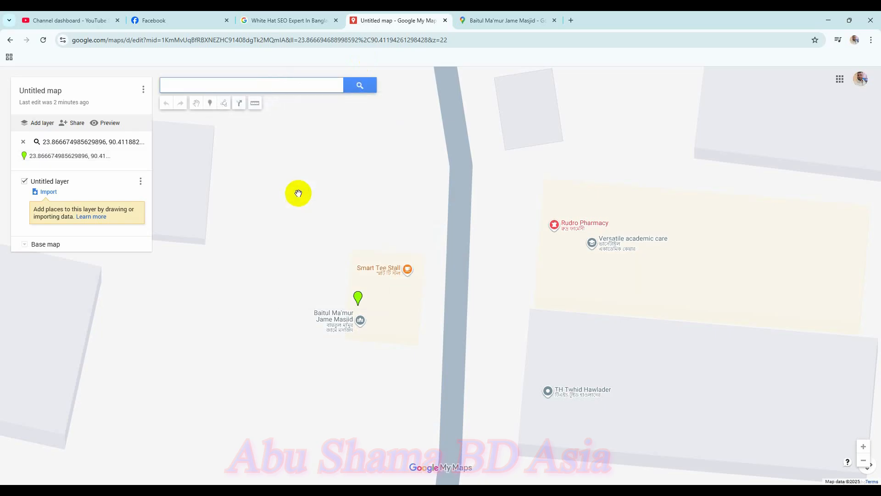
left_click(360, 84)
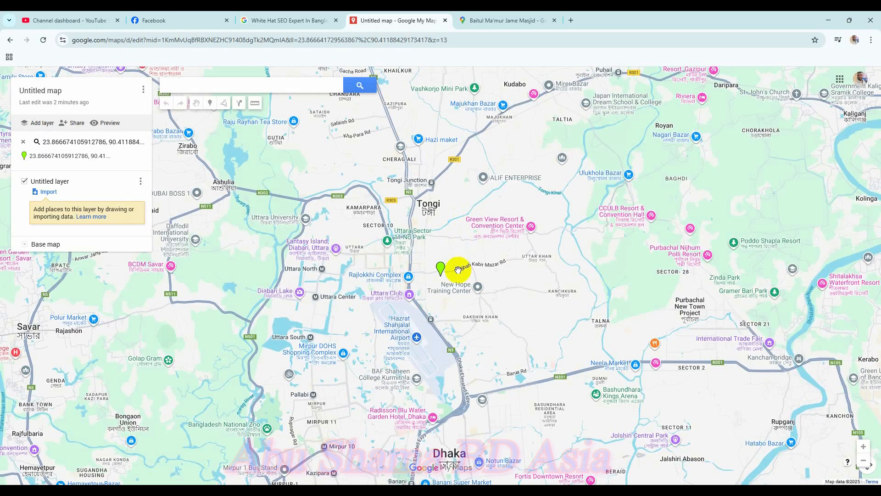
scroll(457, 270, "up", 4)
scroll(404, 306, "up", 5)
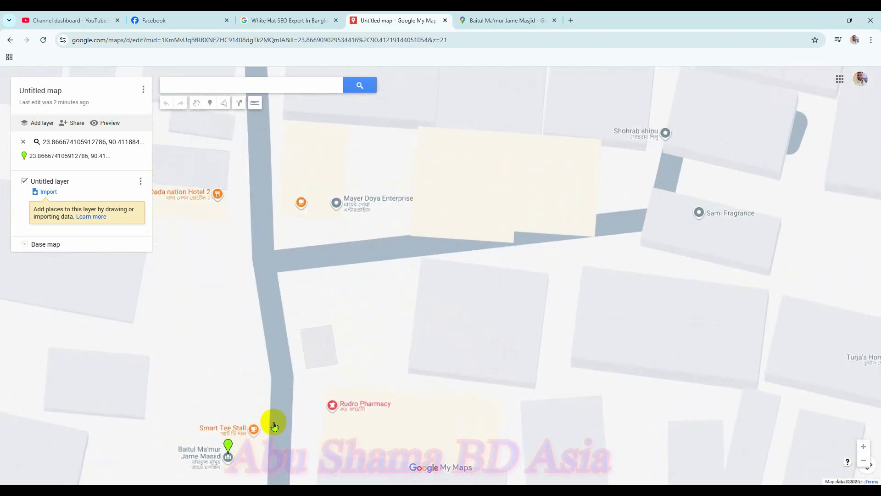
scroll(273, 423, "up", 1)
left_click_drag(329, 352, 431, 312)
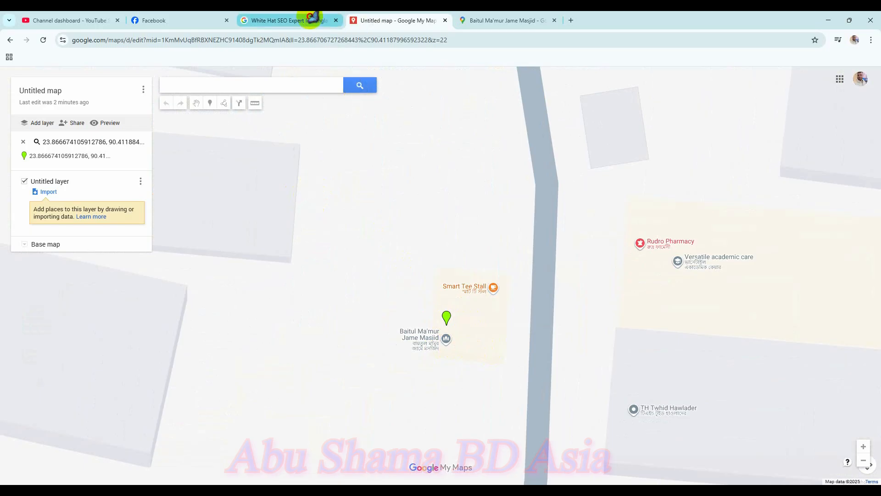
- Search the My Maps map for the business by its name, using the earlier query that begins "white hat seo expert"
left_click(308, 20)
left_click(485, 20)
left_click(400, 20)
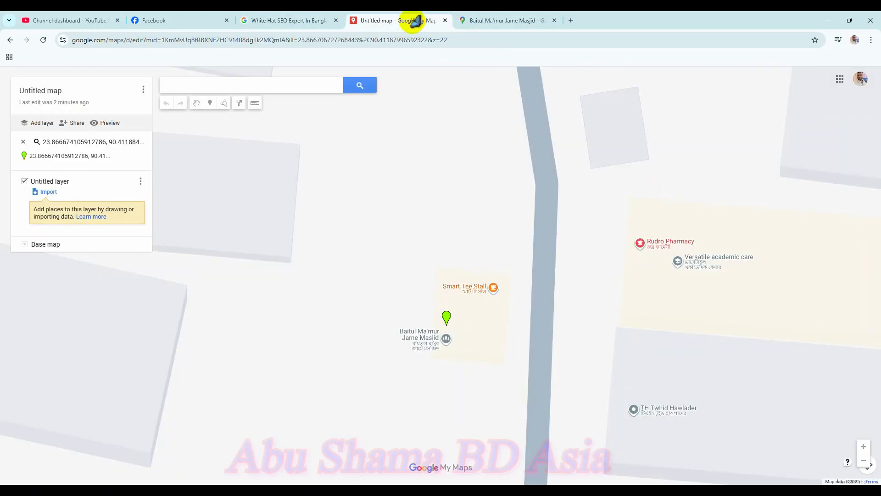
left_click(297, 86)
left_click(291, 108)
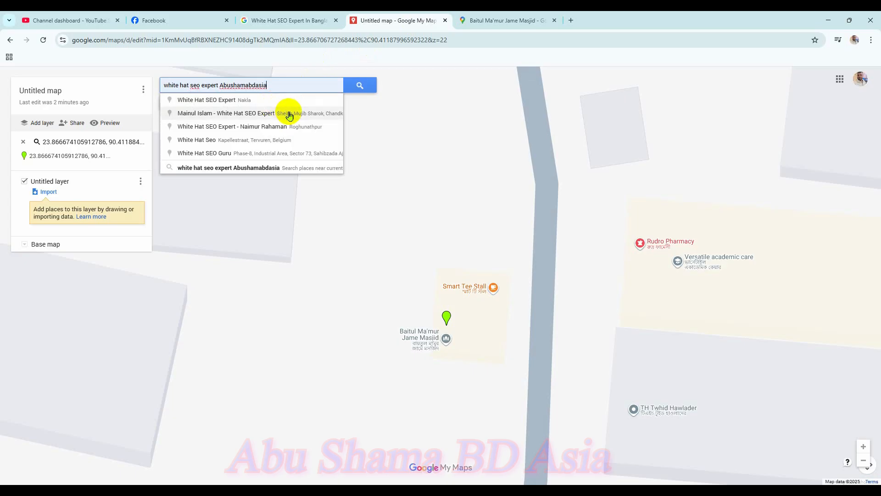
left_click(358, 86)
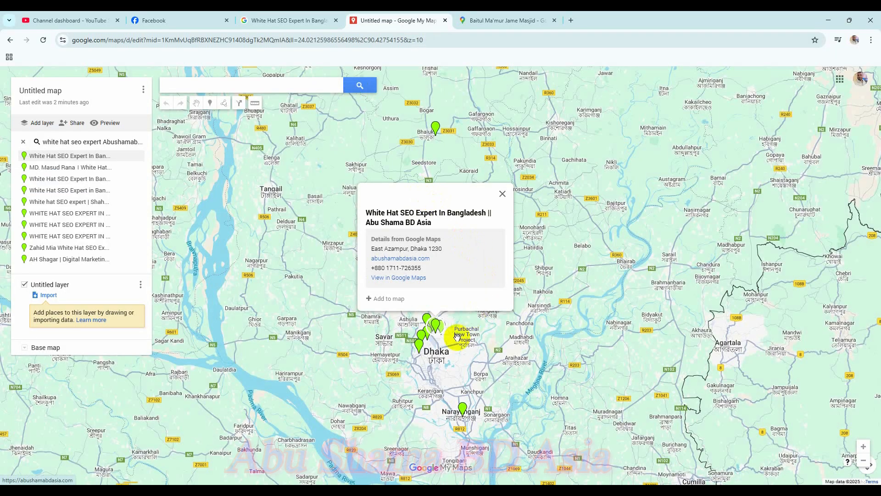
- Locate the "White Hat SEO Expert In Bangladesh" result near Smart Tee Stall and add it to the map
scroll(448, 330, "up", 3)
scroll(414, 321, "up", 2)
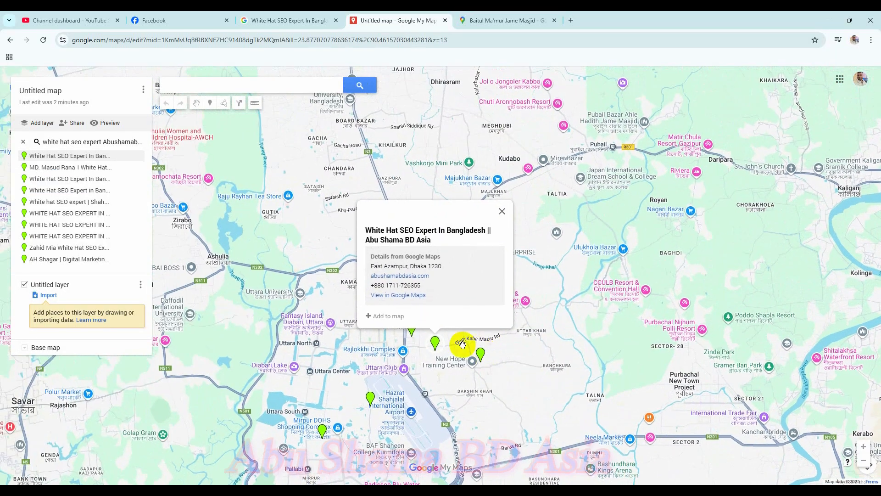
scroll(496, 383, "up", 4)
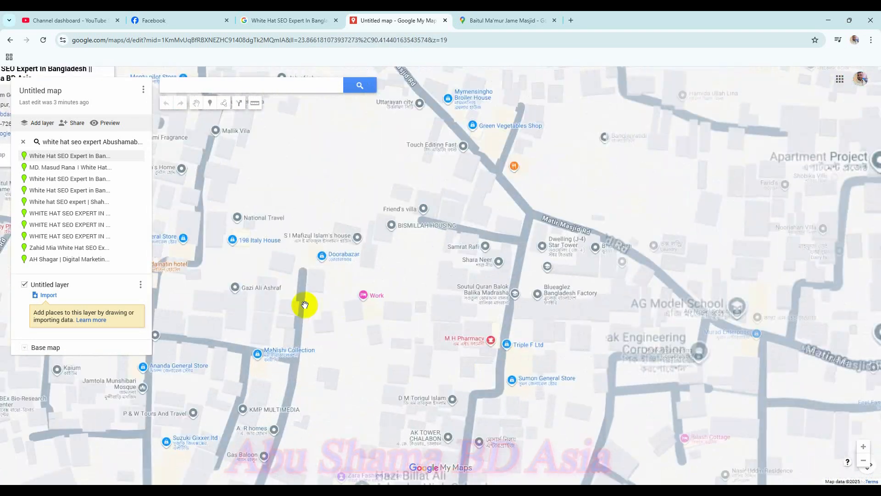
left_click_drag(304, 304, 618, 362)
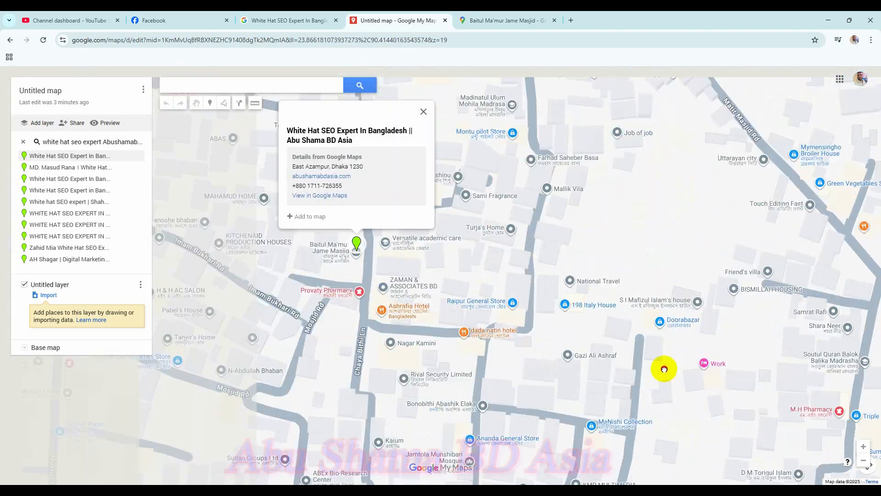
scroll(494, 271, "up", 1)
scroll(494, 272, "up", 2)
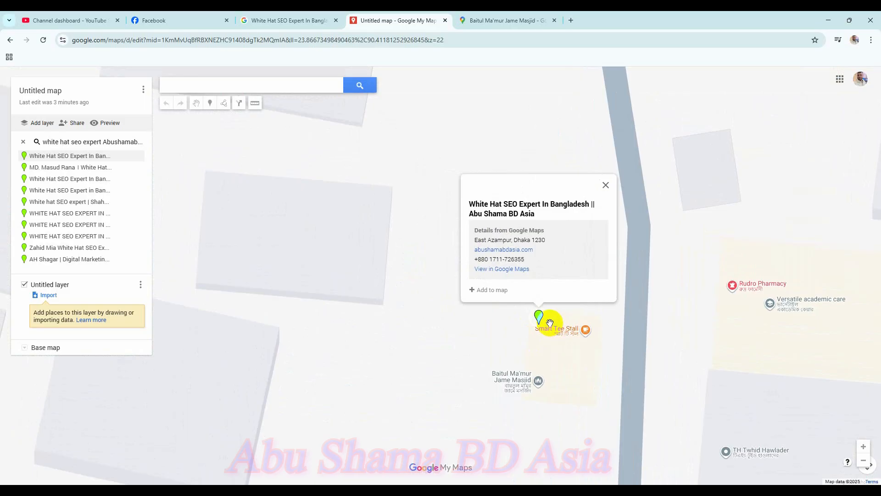
left_click(492, 289)
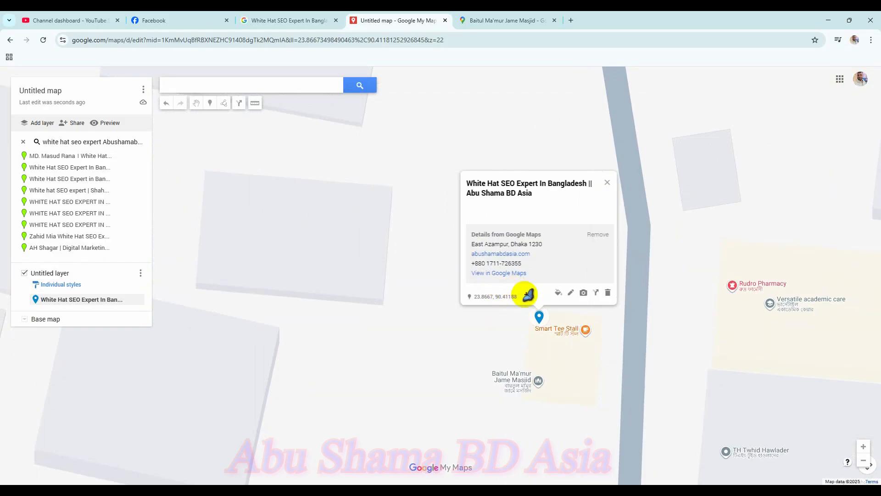
- Copy the added business marker's coordinates from its details card
left_click_drag(521, 296, 508, 295)
left_click(526, 296)
right_click(514, 300)
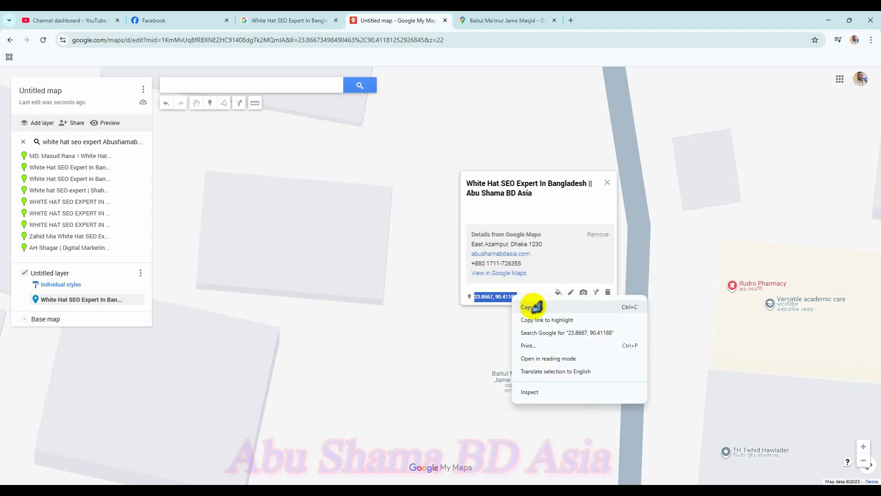
left_click(527, 306)
key("alt+Tab")
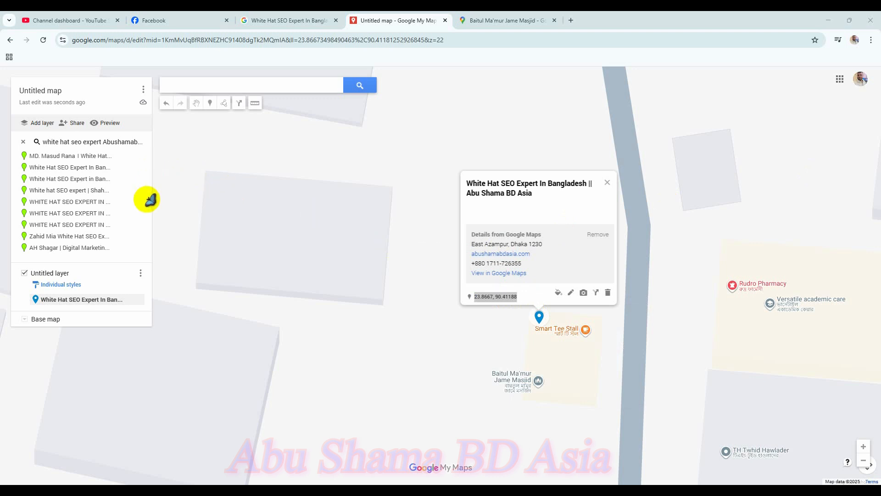
- Enter the full business name, copied from the business profile in the Google search tab, as the map title
left_click(48, 92)
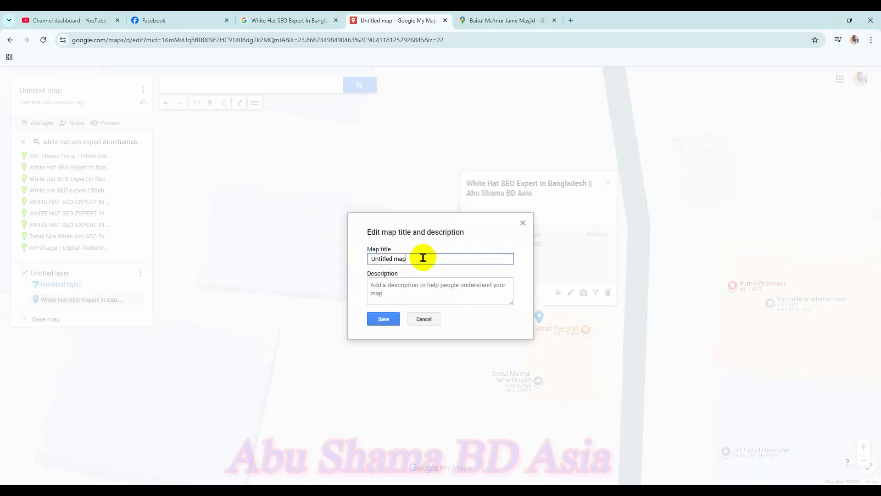
left_click(287, 20)
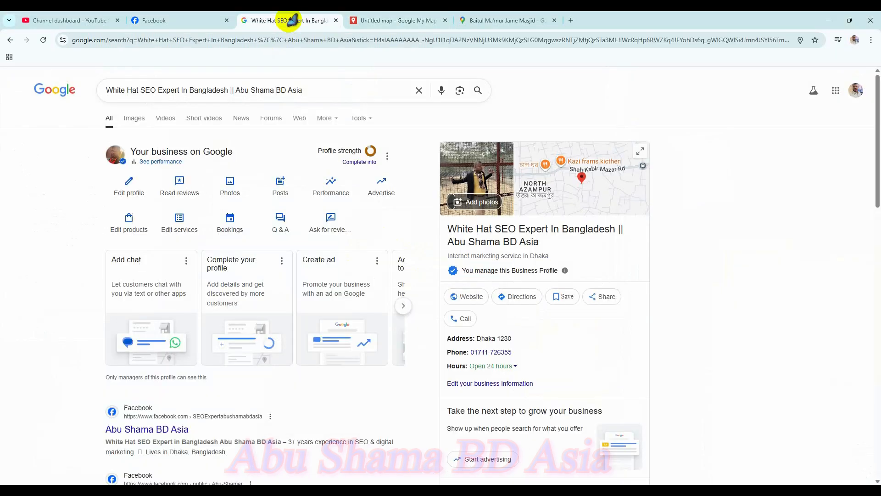
left_click_drag(549, 239, 465, 226)
right_click(464, 226)
left_click(475, 238)
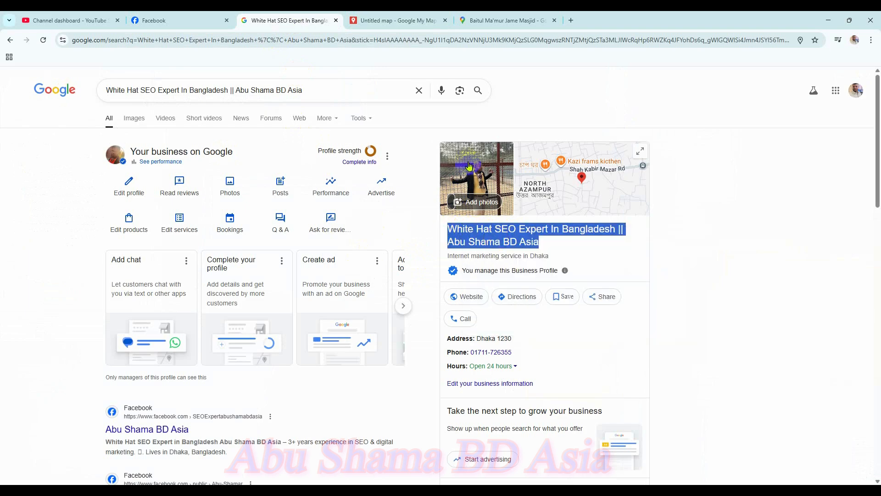
left_click(403, 19)
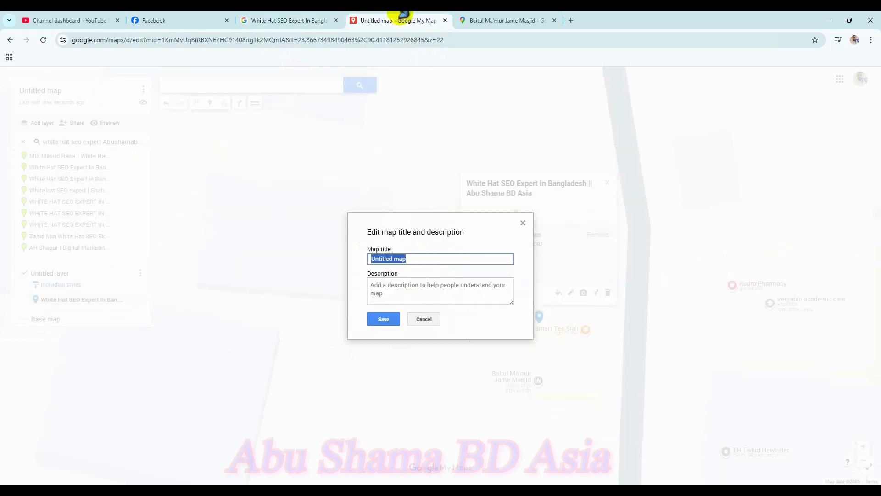
right_click(419, 259)
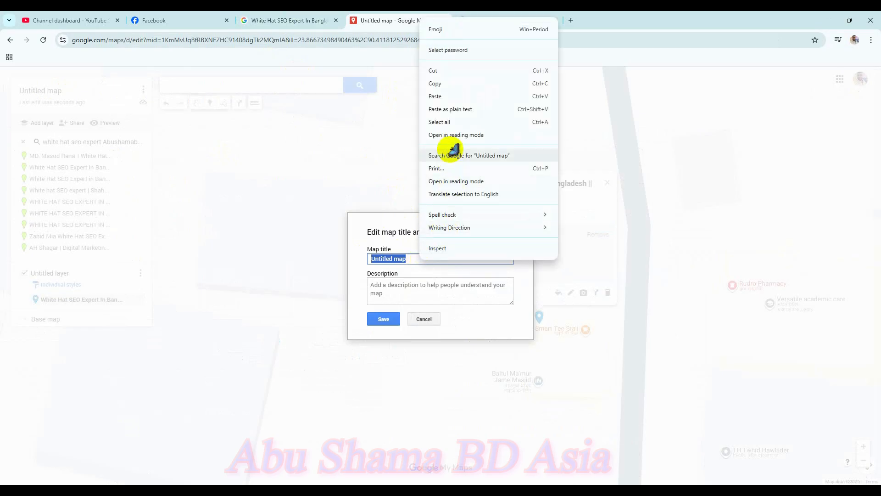
left_click(444, 94)
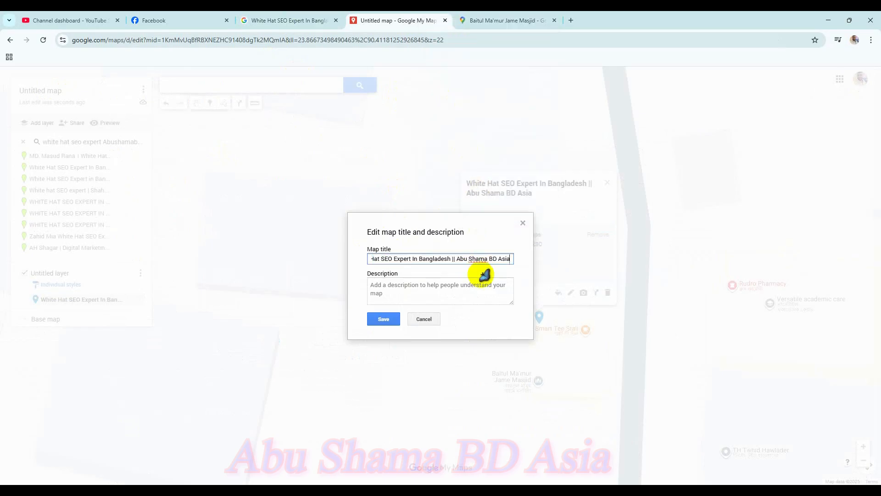
- Copy the whole business description, starting "I am White Hat SEO Expert in Bangladesh", from the profile in the Google search tab
left_click(302, 20)
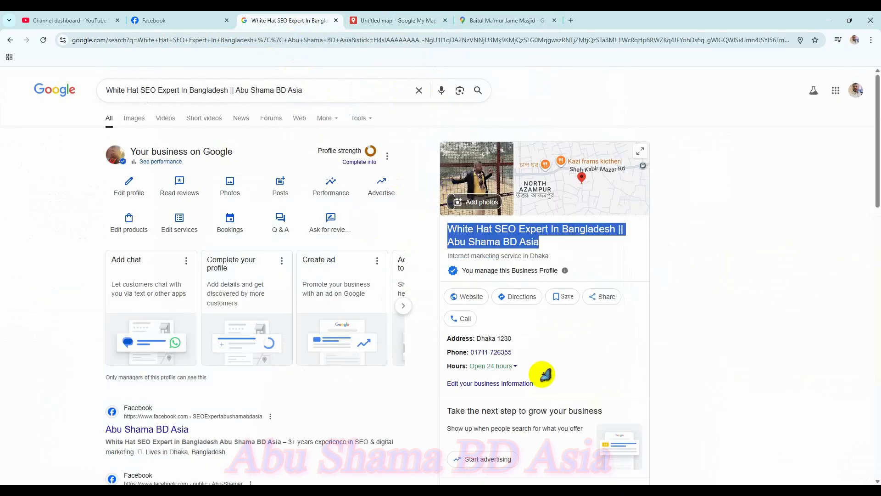
scroll(543, 374, "down", 7)
left_click(626, 320)
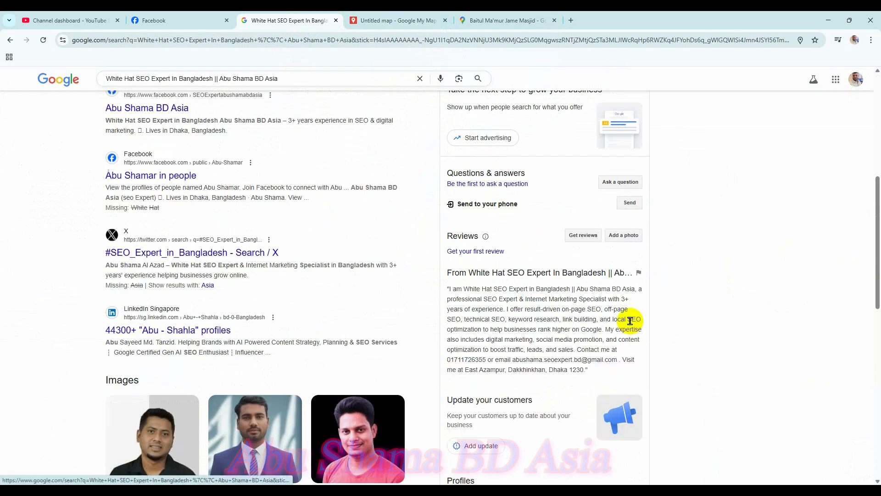
left_click_drag(593, 375, 484, 330)
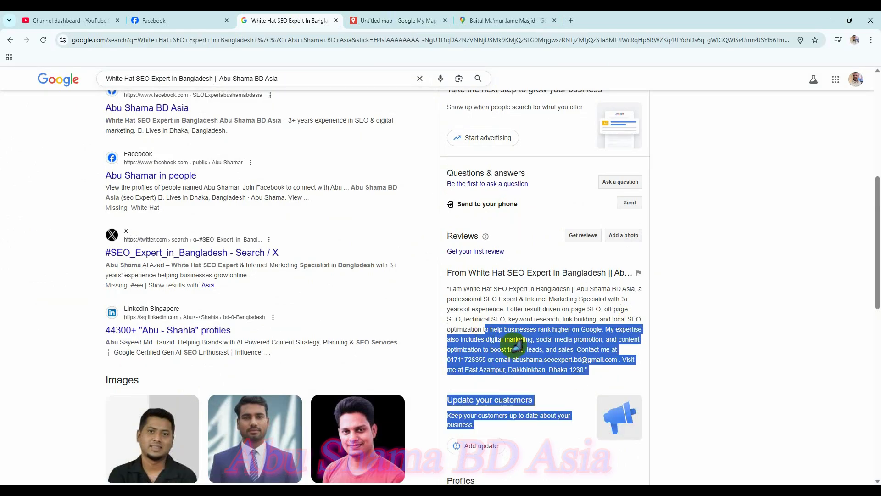
left_click_drag(596, 374, 446, 288)
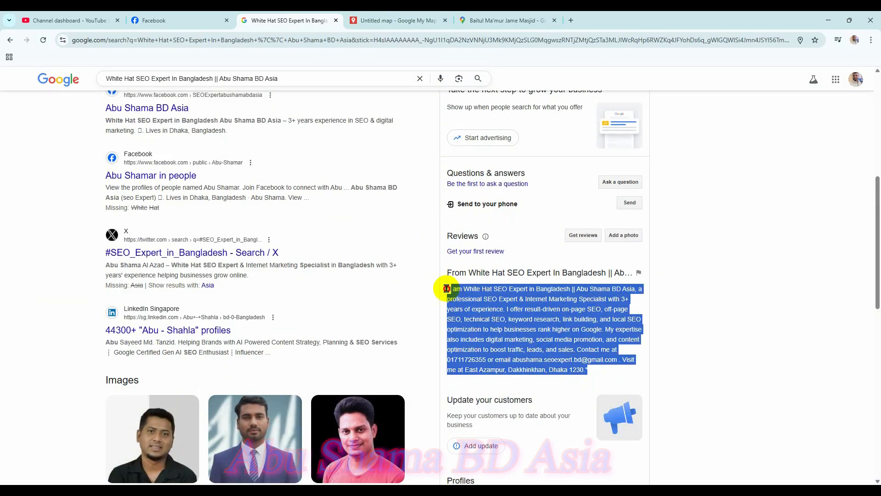
right_click(502, 312)
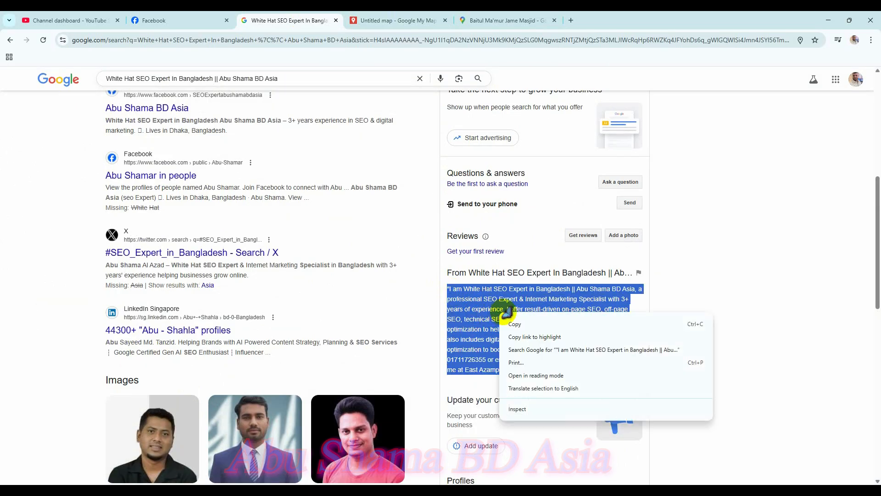
left_click(537, 321)
- Paste the copied business description into the map's description in My Maps and save the title and description
left_click(393, 19)
left_click(415, 287)
right_click(415, 288)
left_click(444, 182)
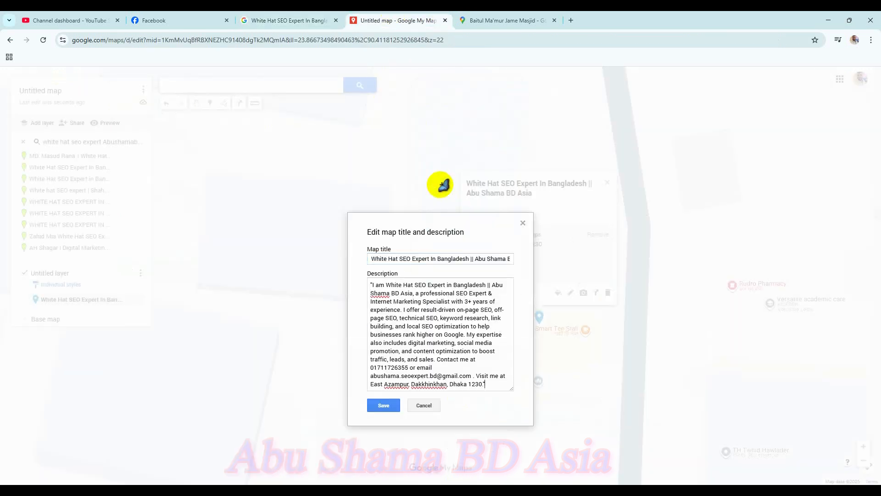
left_click(385, 405)
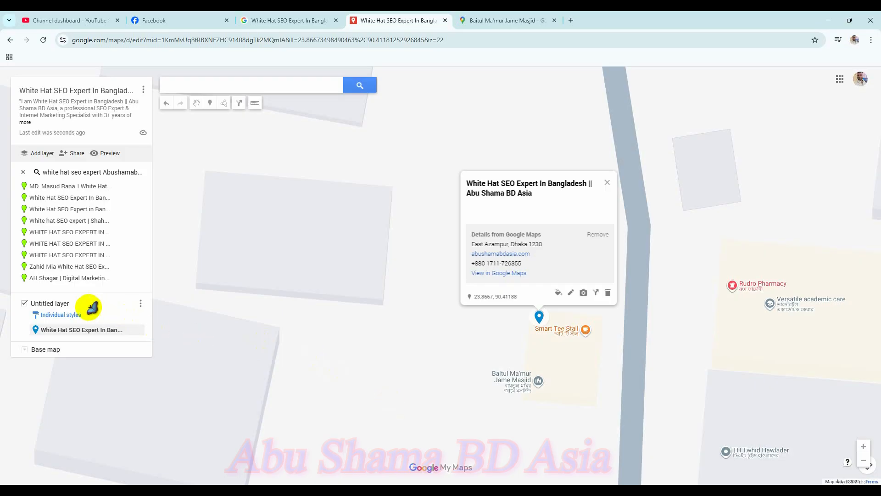
- Rename the untitled layer with the full business name from the clipboard history and remove the search results from the map
left_click(65, 303)
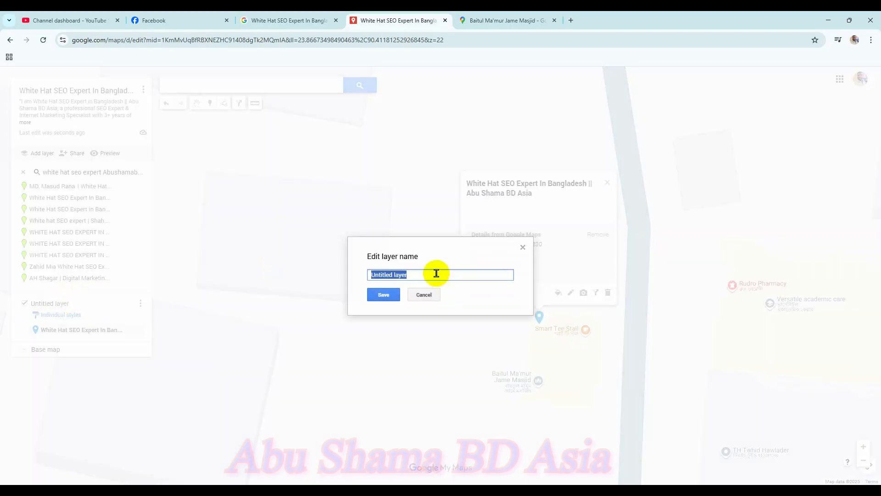
key("super+v")
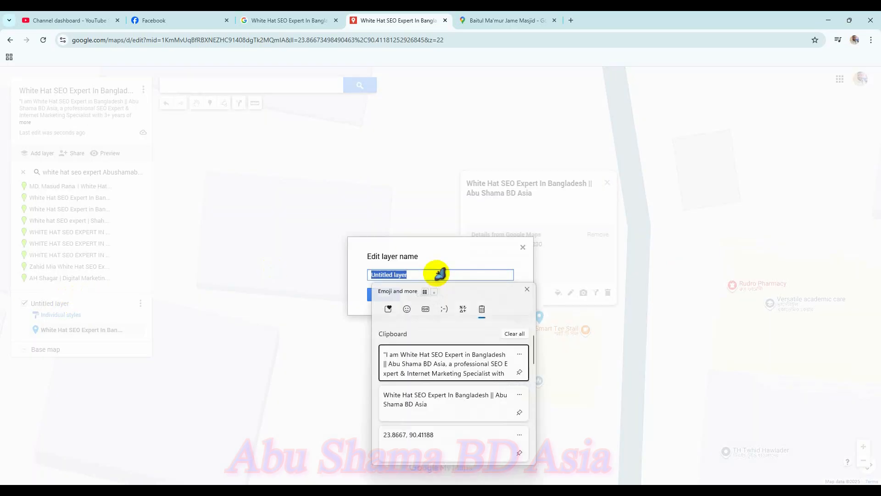
left_click(449, 396)
left_click(386, 294)
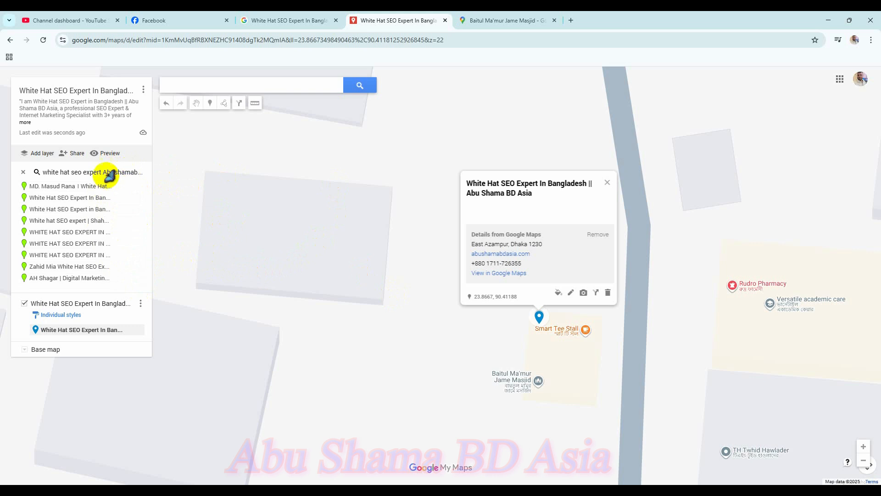
left_click(23, 173)
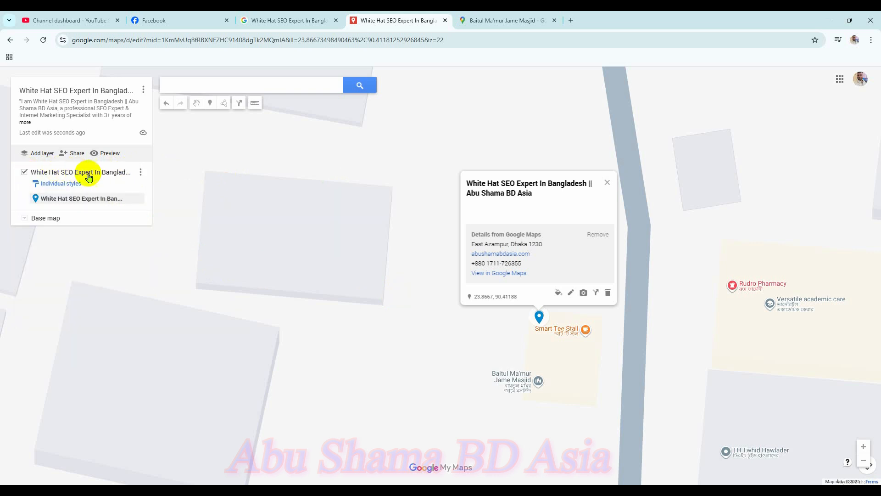
left_click(140, 172)
left_click(141, 173)
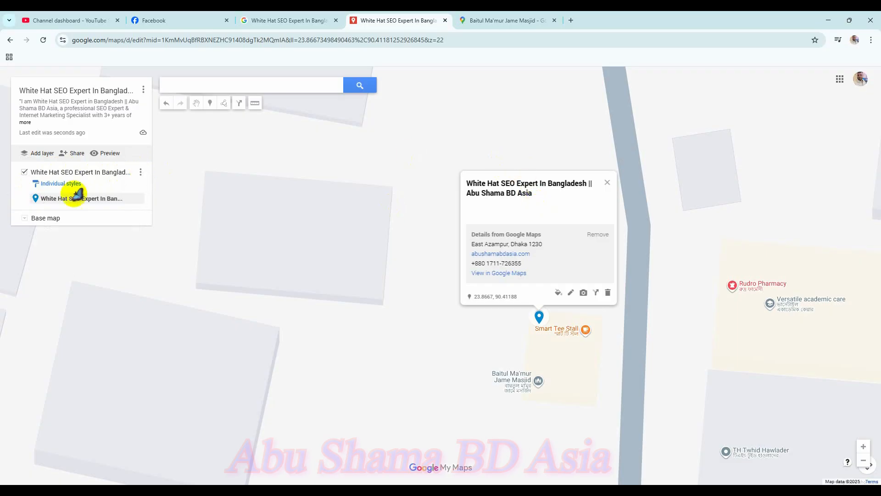
- Search Google for "circle generator" in a new tab and open the ScottMurray.me Circle Generator
left_click(571, 21)
left_click(556, 38)
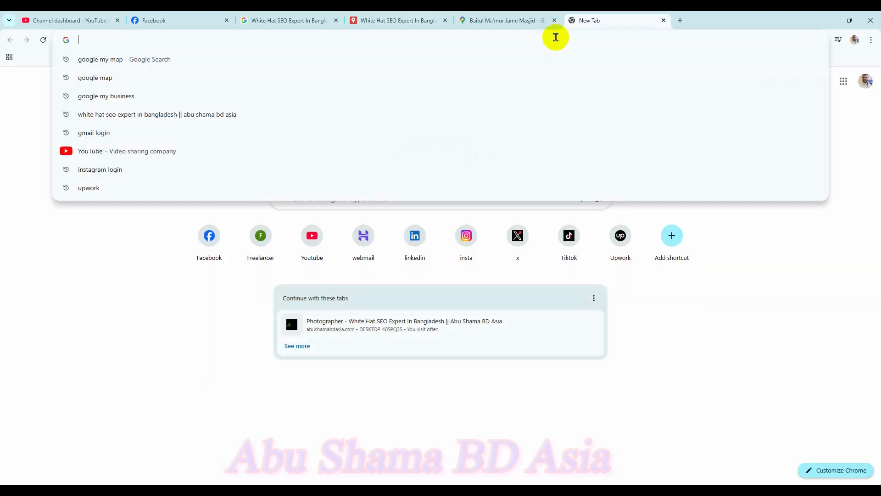
type("c")
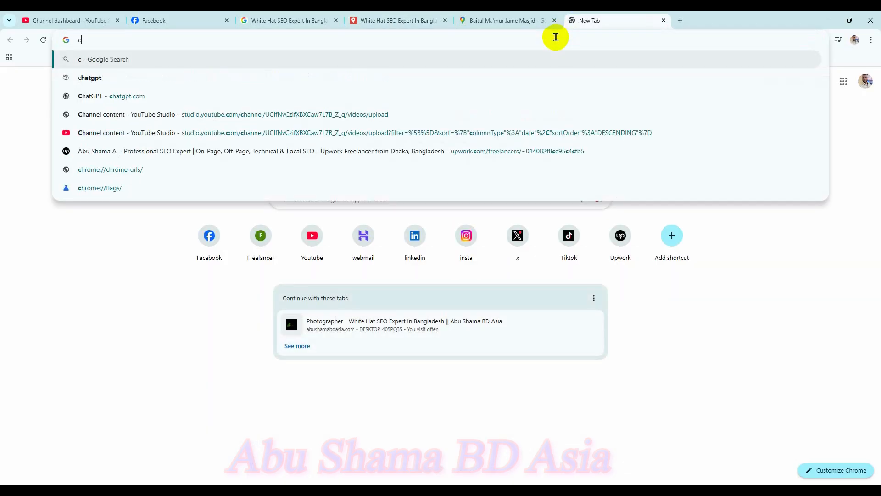
type("ir")
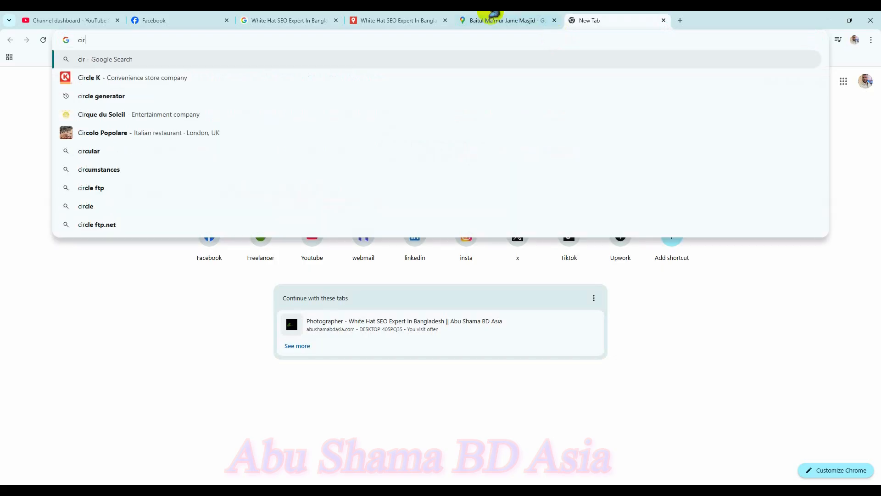
left_click(100, 96)
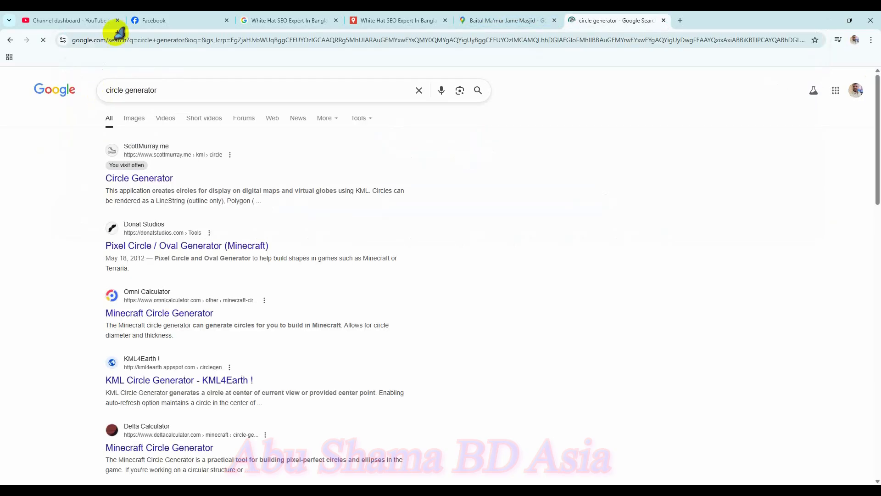
left_click(164, 178)
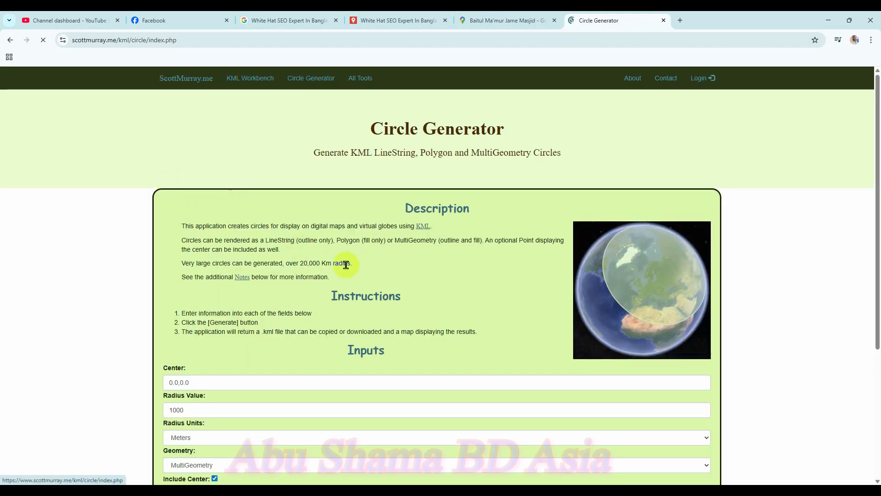
- Set the circle's center to the copied marker coordinates 23.8667, 90.41188 and its radius to 1 kilometer
scroll(358, 261, "down", 2)
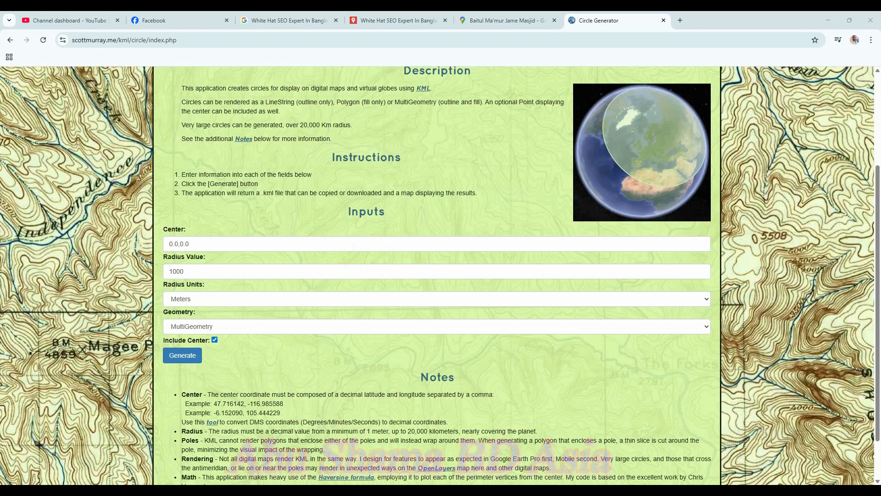
triple_click(257, 240)
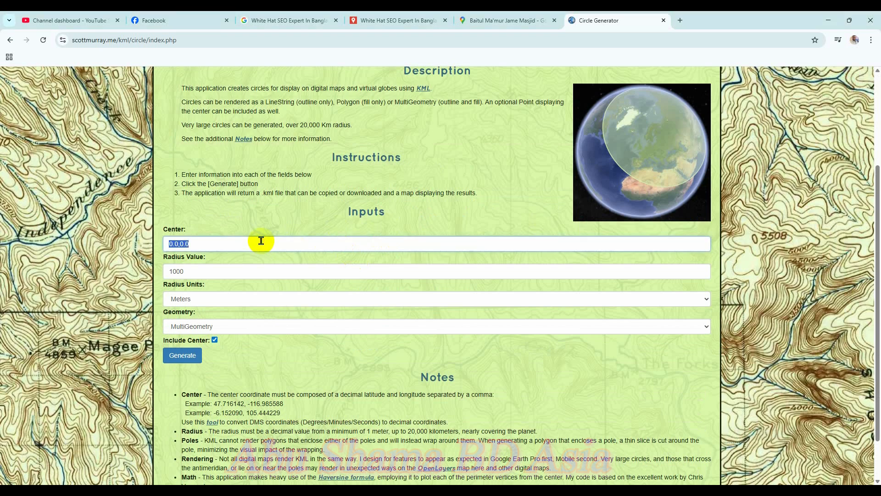
right_click(261, 241)
left_click(298, 320)
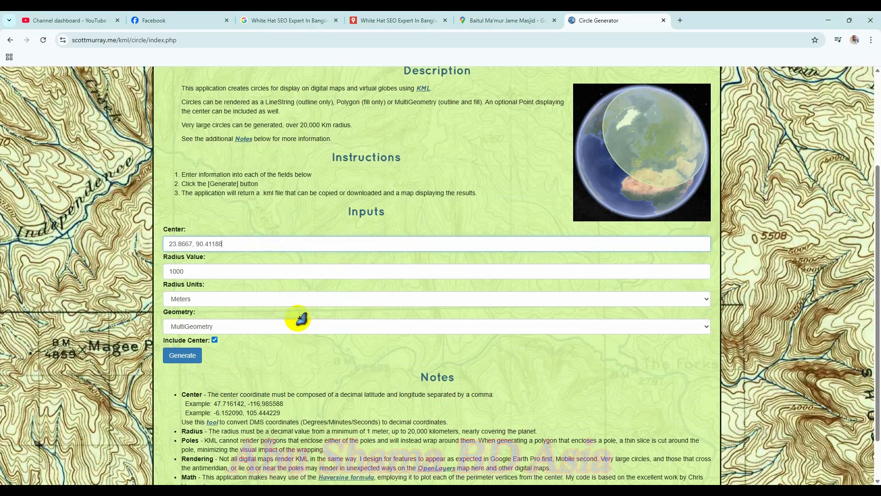
left_click(193, 271)
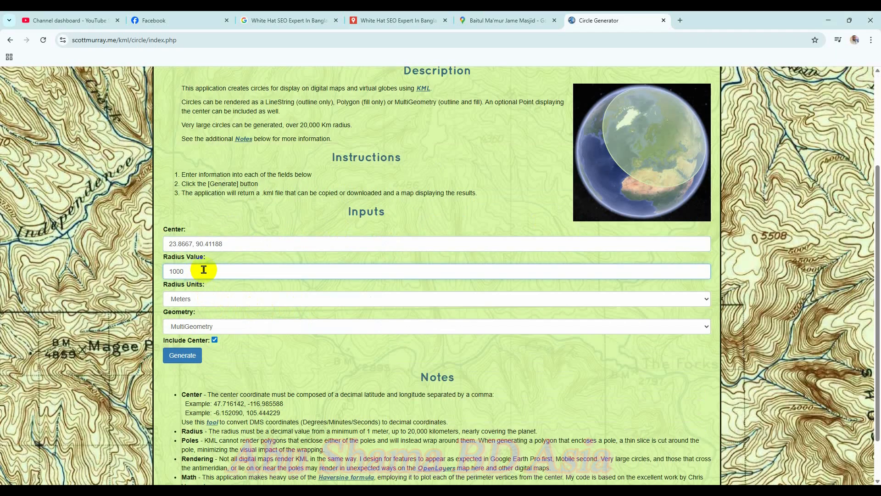
key("BackSpace")
key("BackSpace")
key("BackSpace")
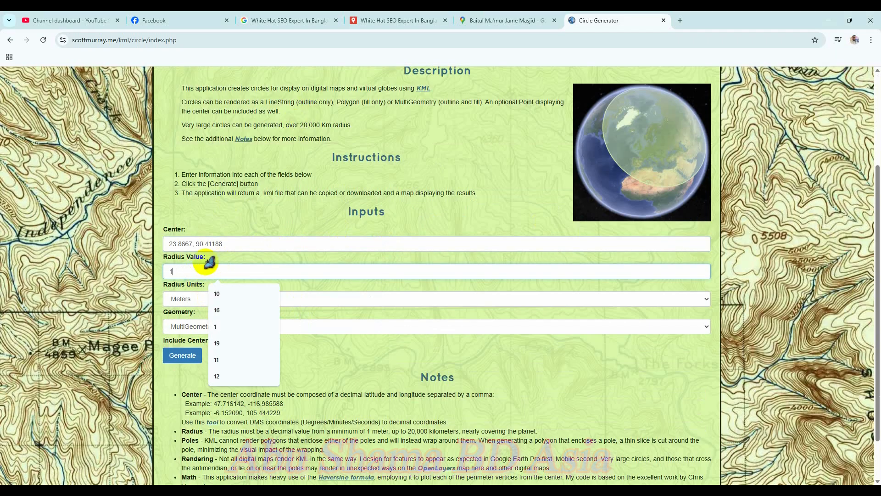
left_click(197, 299)
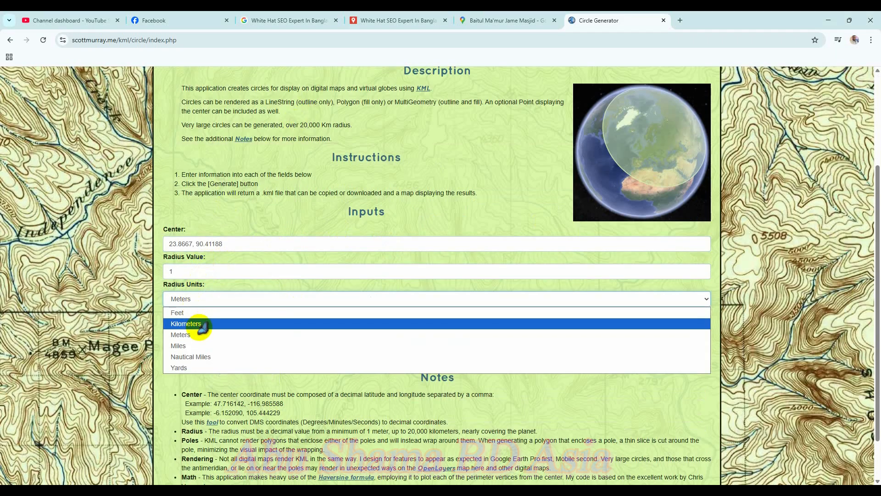
left_click(201, 324)
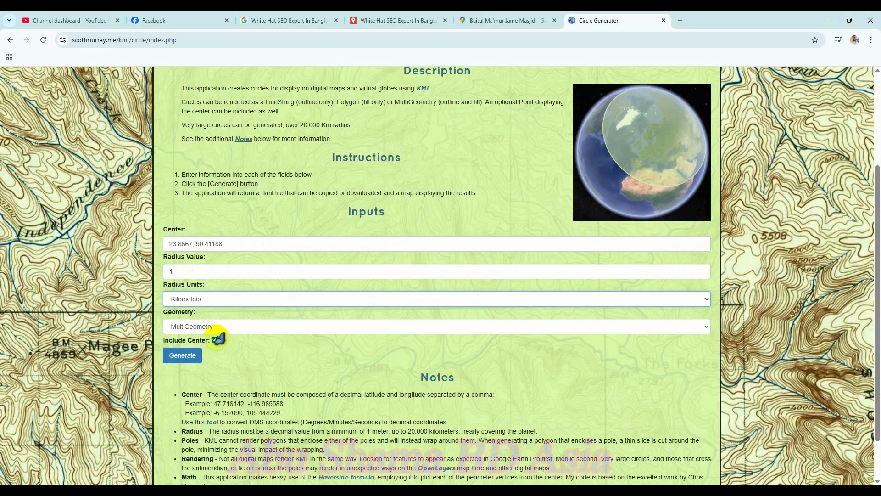
- Generate the circle without its center point and download the resulting KML file
left_click(215, 340)
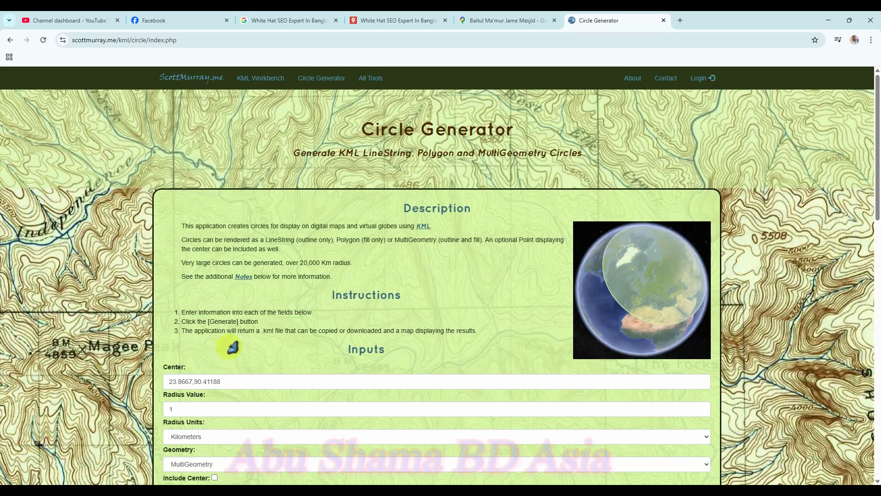
scroll(232, 348, "down", 4)
left_click(232, 363)
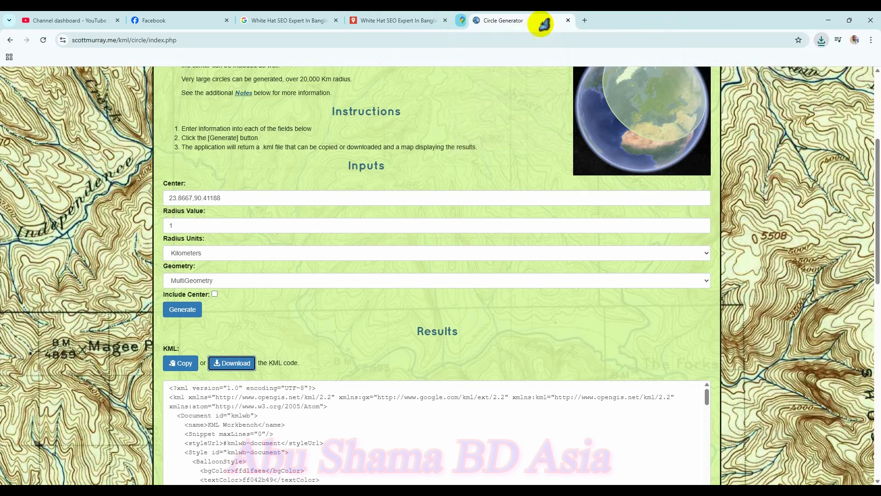
- Add a new layer to the My Maps map and import 20250922_060656_circle1.kml from the Downloads folder into it
left_click(427, 20)
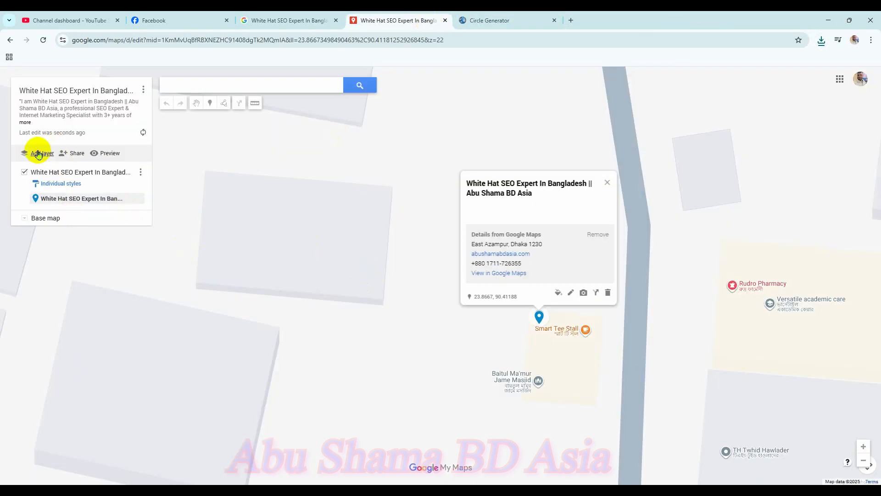
left_click(38, 154)
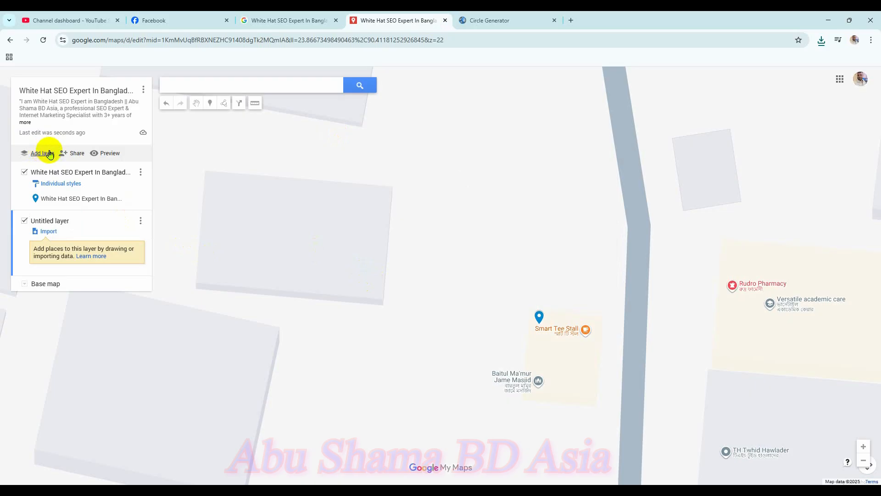
left_click(45, 231)
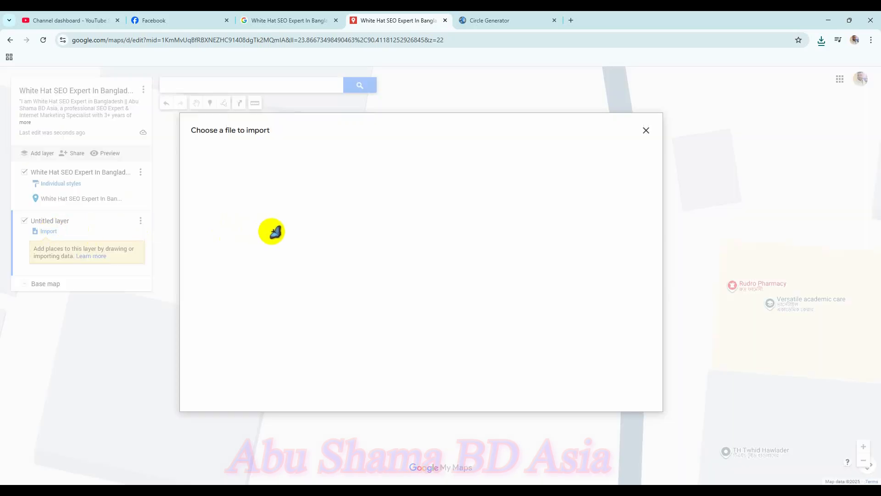
left_click(414, 328)
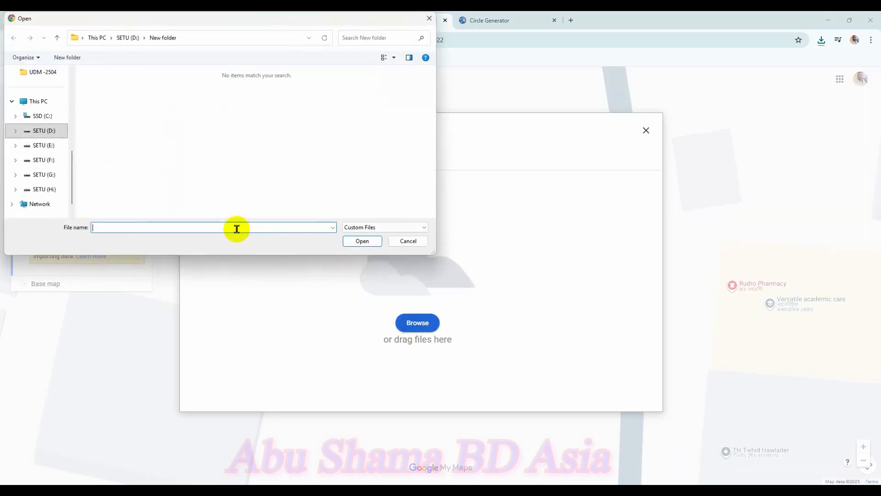
scroll(42, 133, "up", 4)
left_click(46, 103)
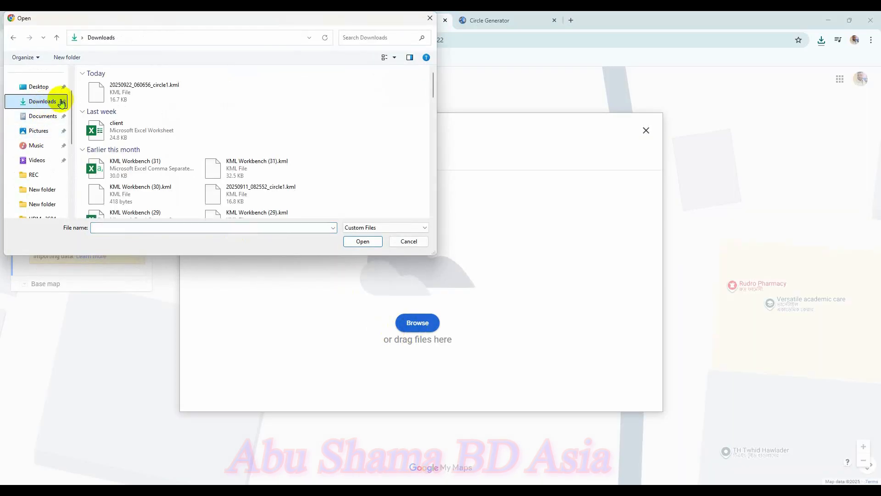
double_click(124, 91)
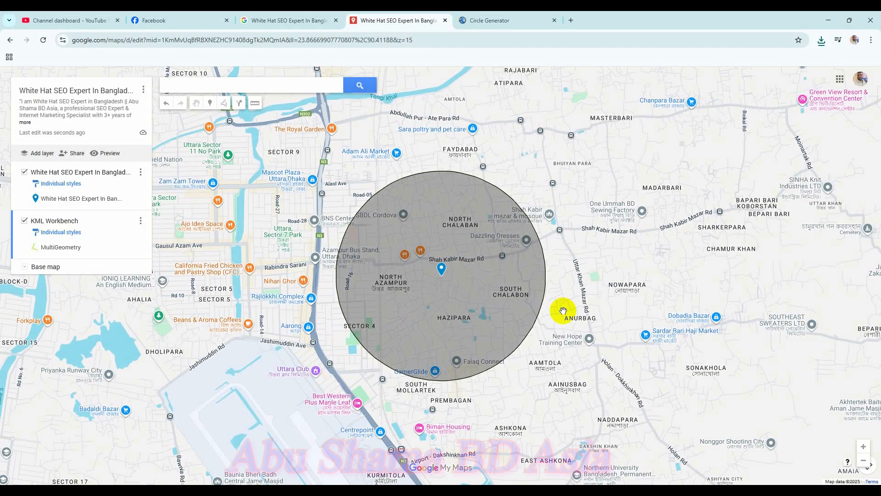
- Place a marker exactly on the eastern edge of the imported circle in the KML Workbench layer
scroll(542, 318, "up", 1)
left_click_drag(439, 266, 510, 329)
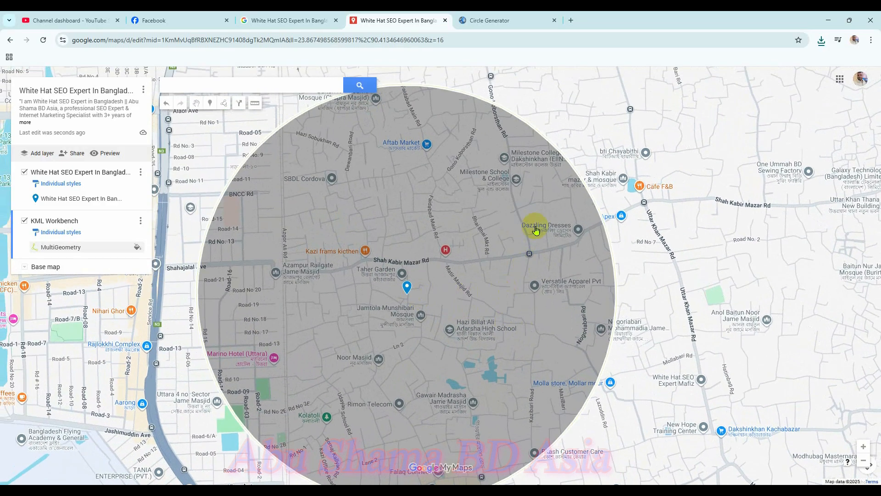
scroll(536, 231, "down", 1)
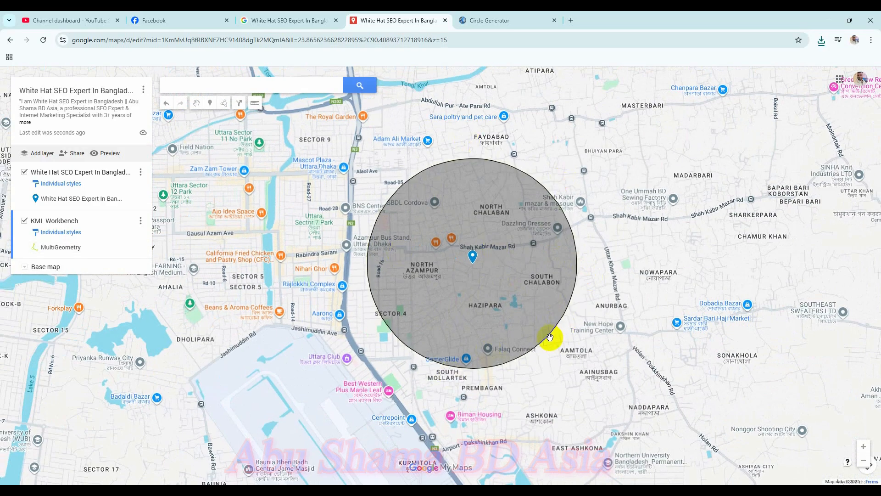
scroll(553, 333, "up", 1)
left_click_drag(496, 236, 470, 325)
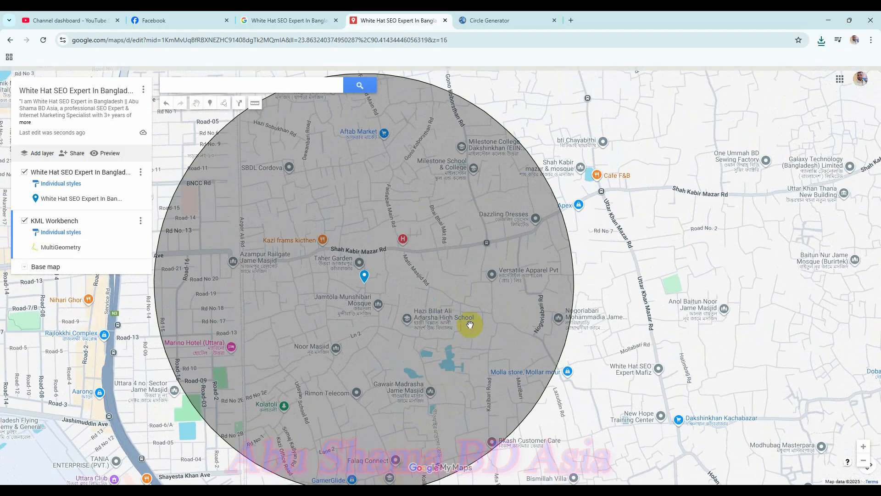
scroll(538, 332, "up", 2)
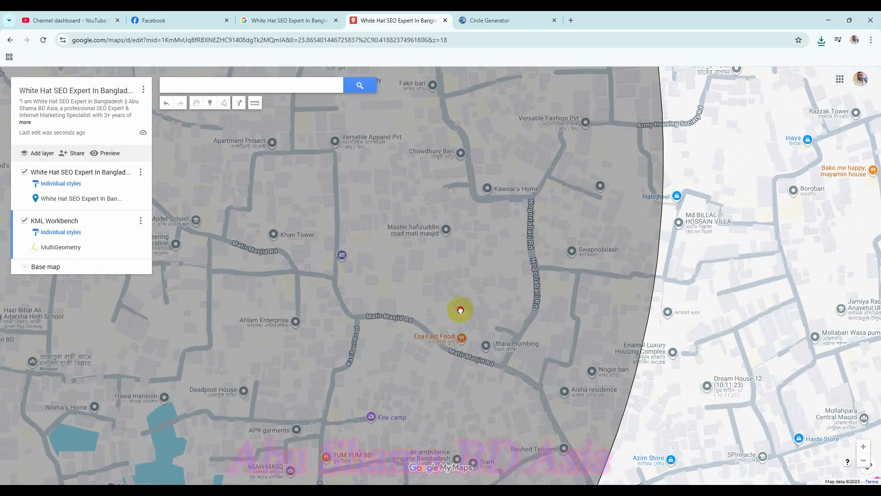
scroll(371, 315, "up", 4)
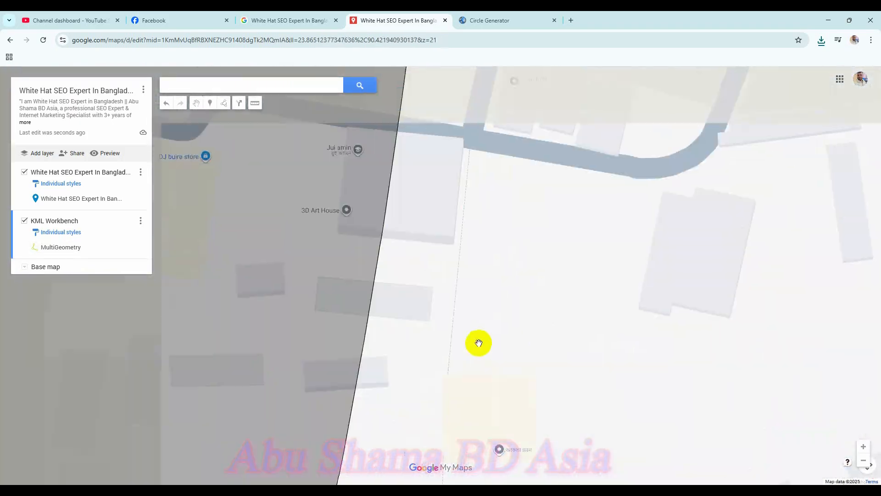
left_click_drag(350, 311, 423, 328)
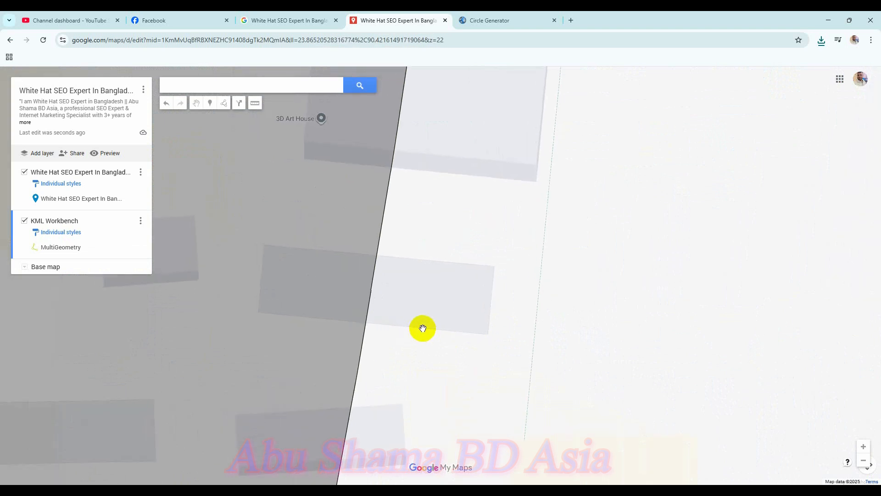
left_click(211, 102)
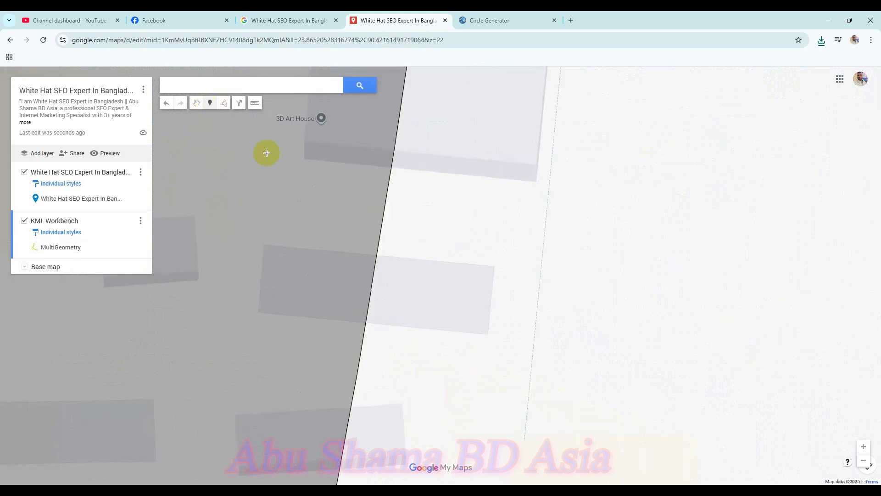
left_click(373, 287)
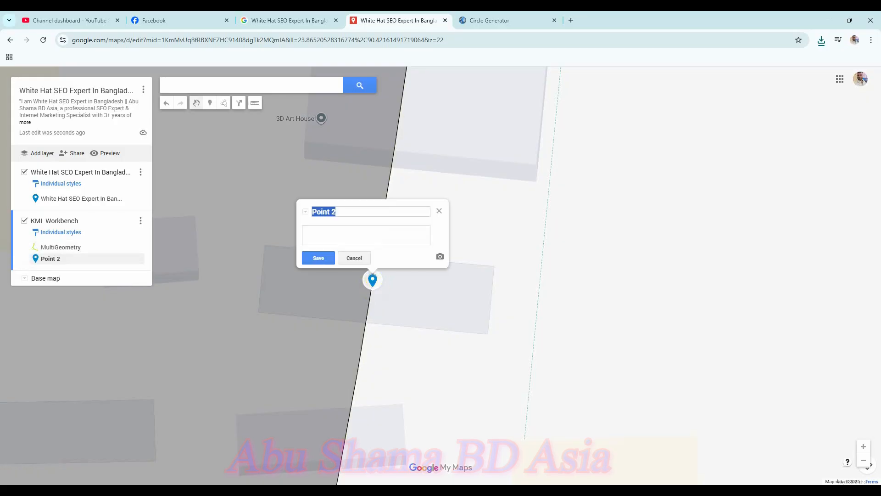
- Replace the new marker's title with the keyword "Top 10 SEO expert in Bangladesh", copied from another window
key("alt+Tab")
triple_click(358, 213)
right_click(361, 213)
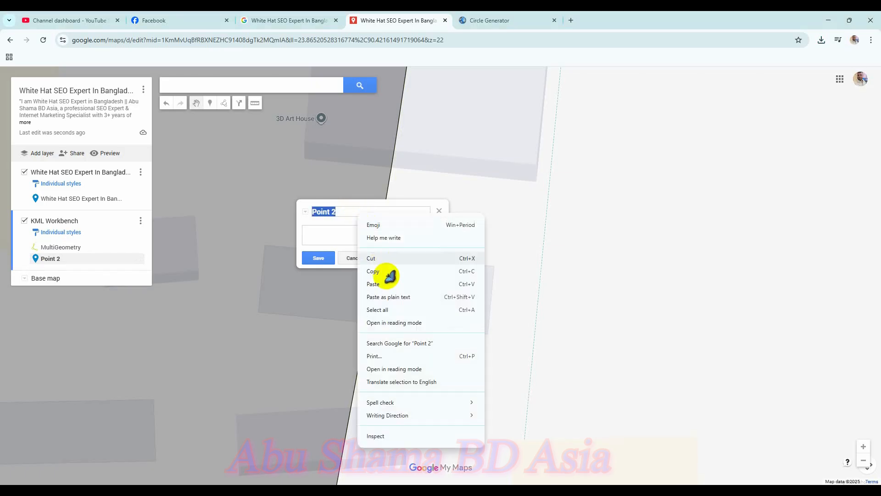
left_click(386, 282)
- Paste the business description from the clipboard history into the new marker's description and save the marker
left_click(393, 238)
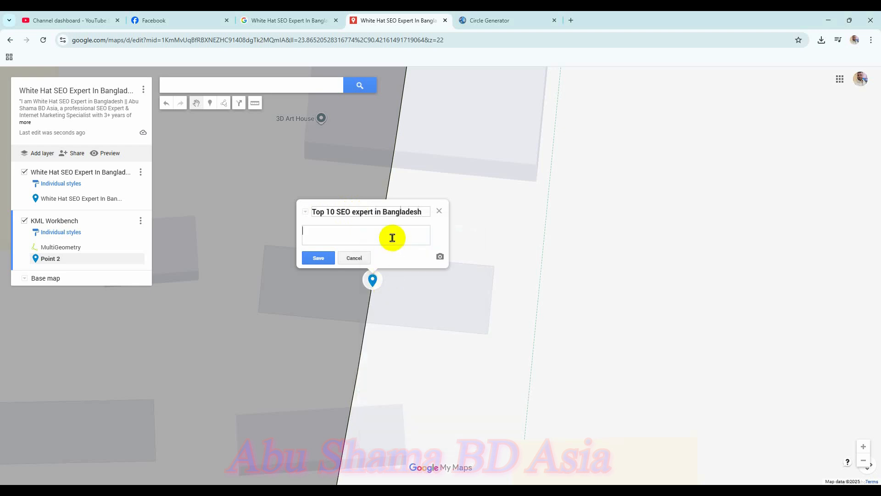
key("super+v")
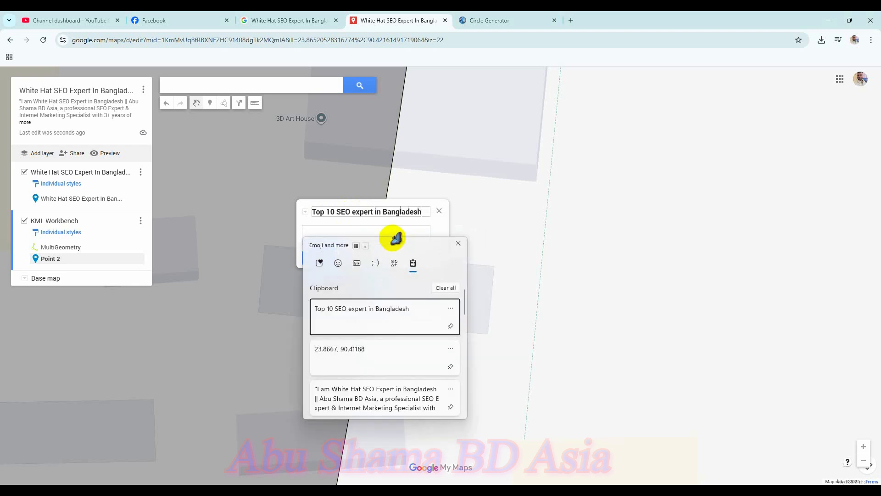
left_click(376, 395)
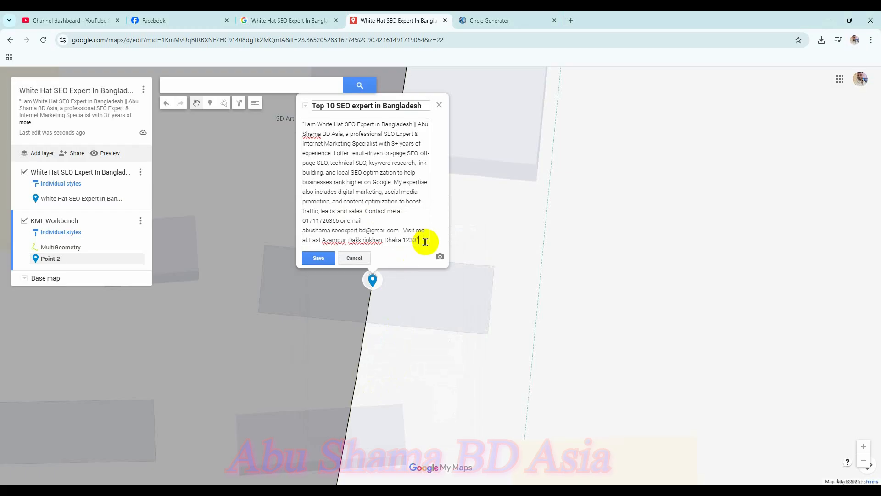
left_click(321, 257)
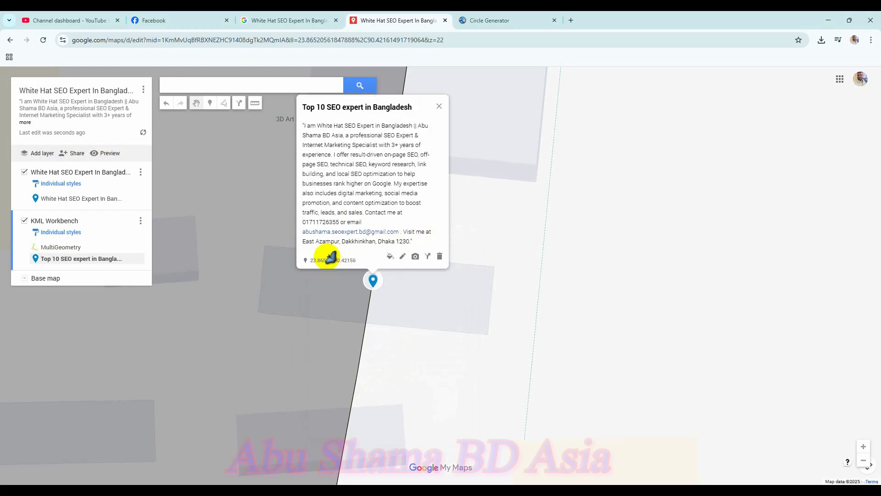
- Add a marker on the circle's edge just above the first one and title it "Best SEO expert in Dhaka", copied from another window
left_click(208, 101)
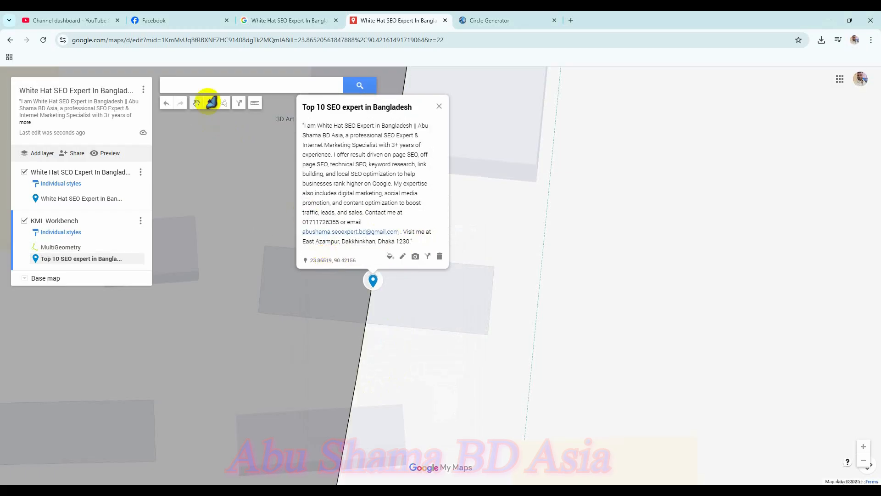
left_click(376, 265)
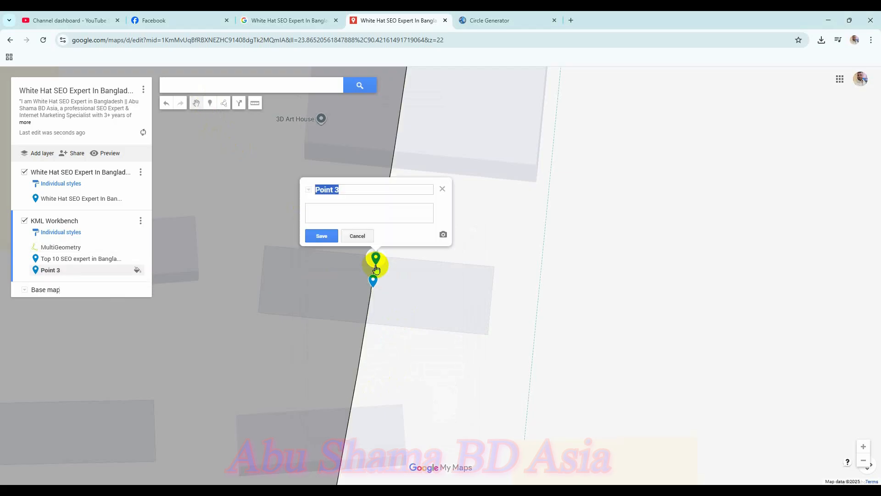
key("alt+Tab")
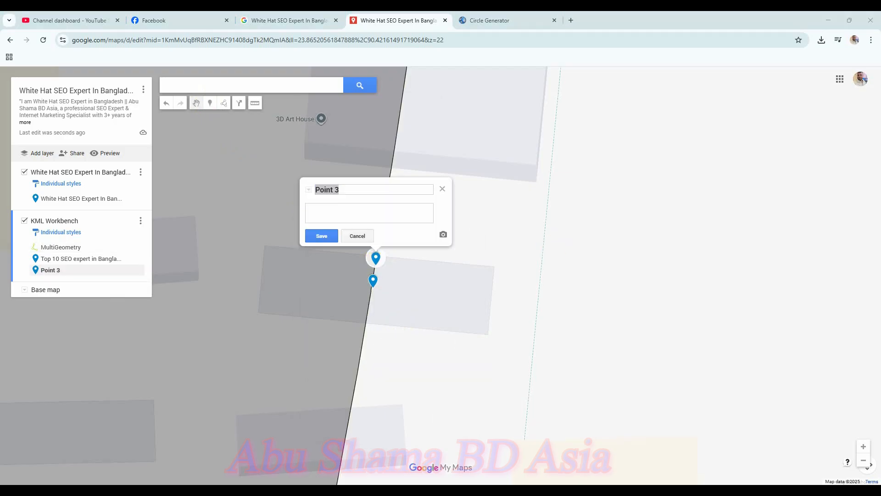
left_click(369, 187)
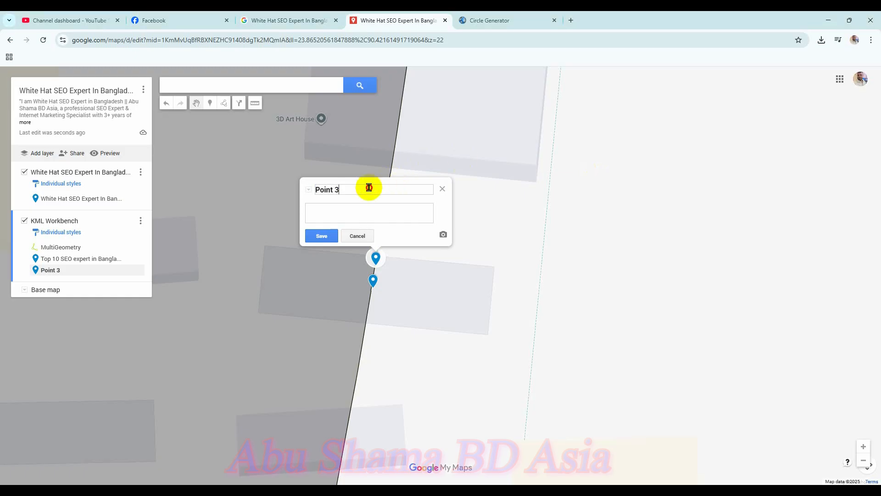
right_click(369, 187)
left_click(389, 256)
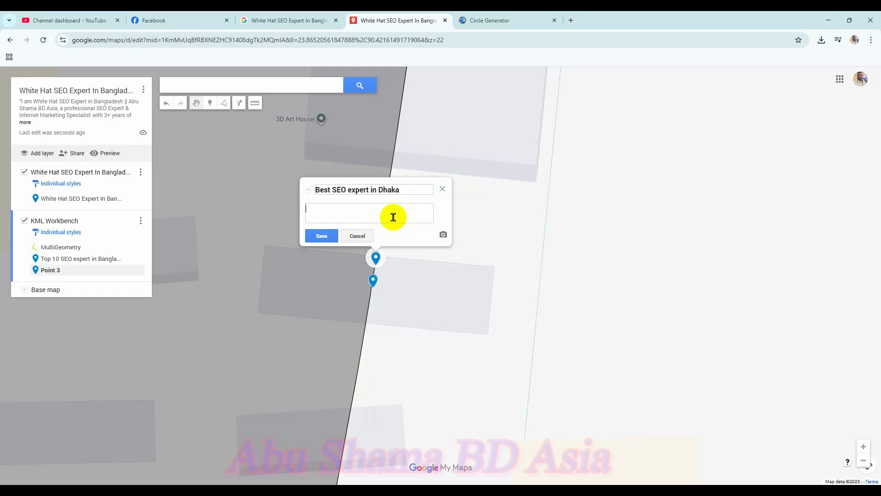
- Paste the business description from the clipboard history into the "Best SEO expert in Dhaka" marker and save it
key("super+v")
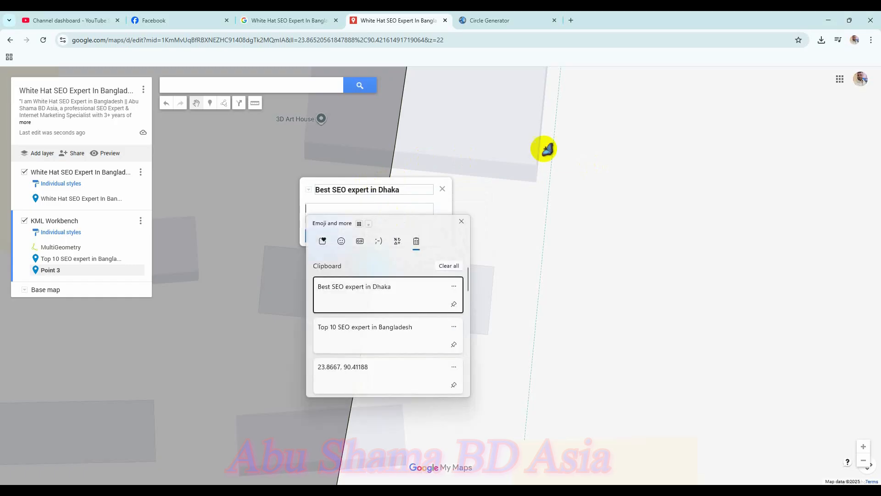
scroll(389, 355, "down", 2)
scroll(388, 355, "down", 1)
left_click(393, 354)
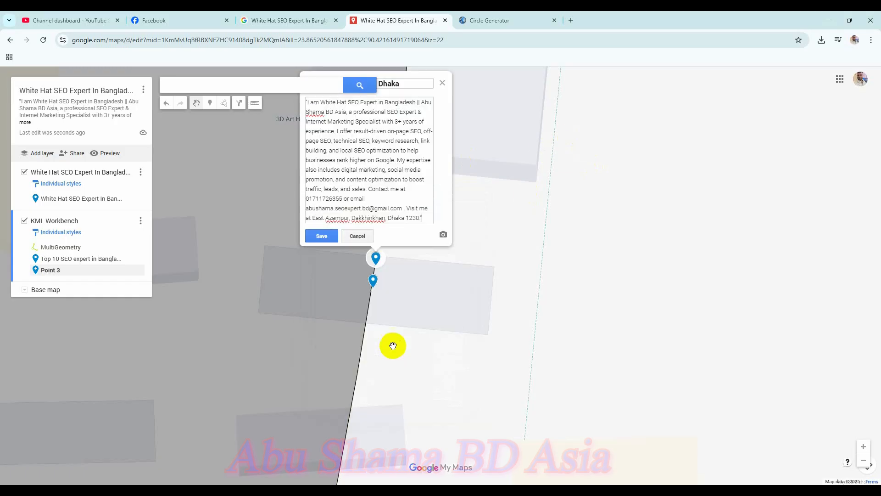
left_click(337, 237)
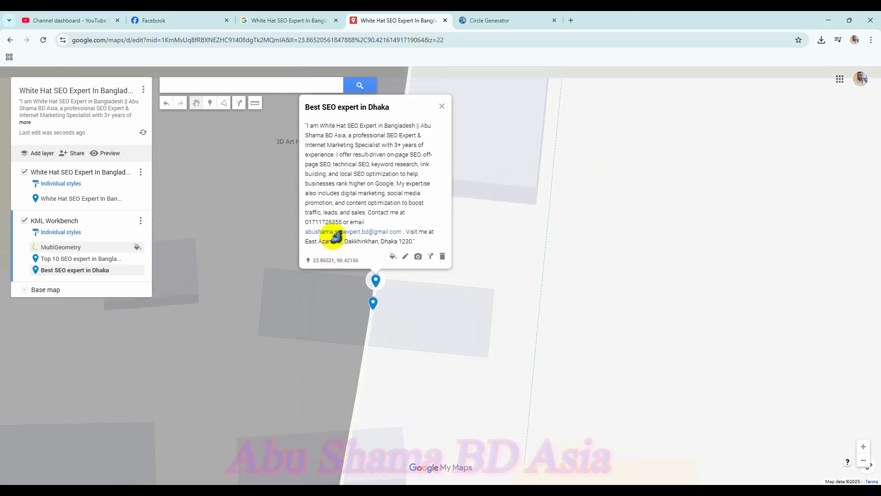
- Add a third marker further up the circle's edge, titled "Top 5 best SEO expert in Bangladesh" with the keyword copied from another window
left_click(210, 103)
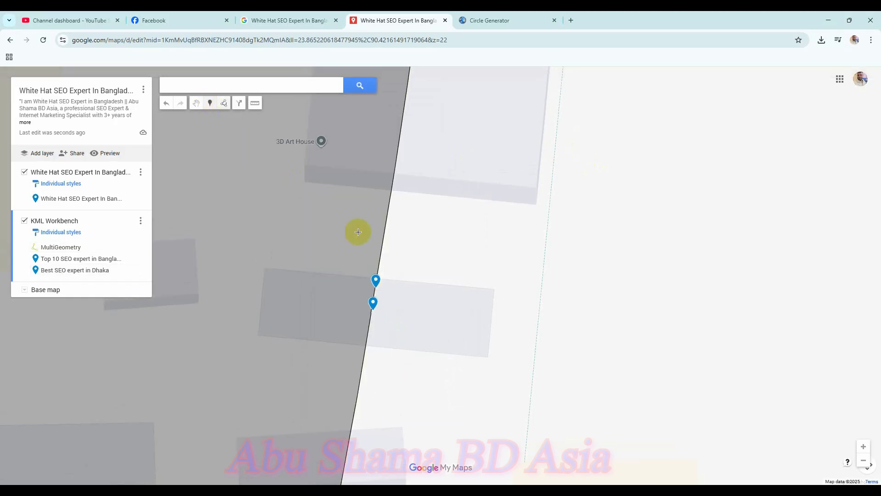
left_click(379, 268)
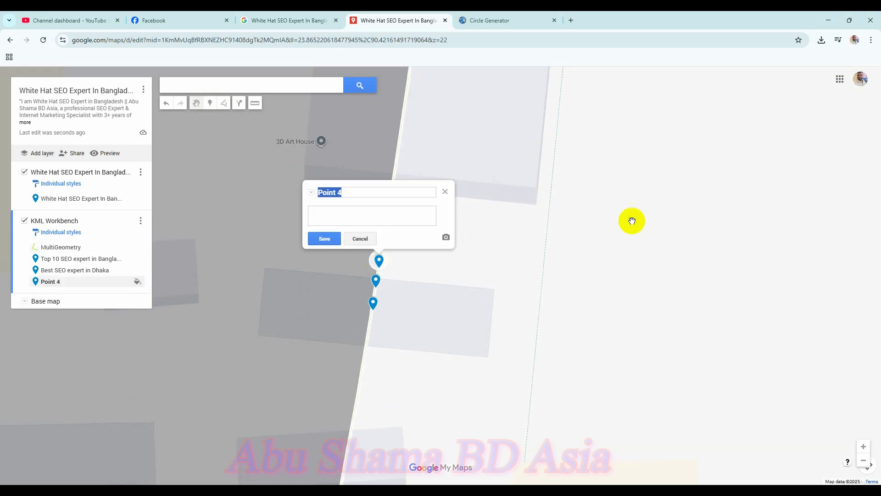
key("alt+Tab")
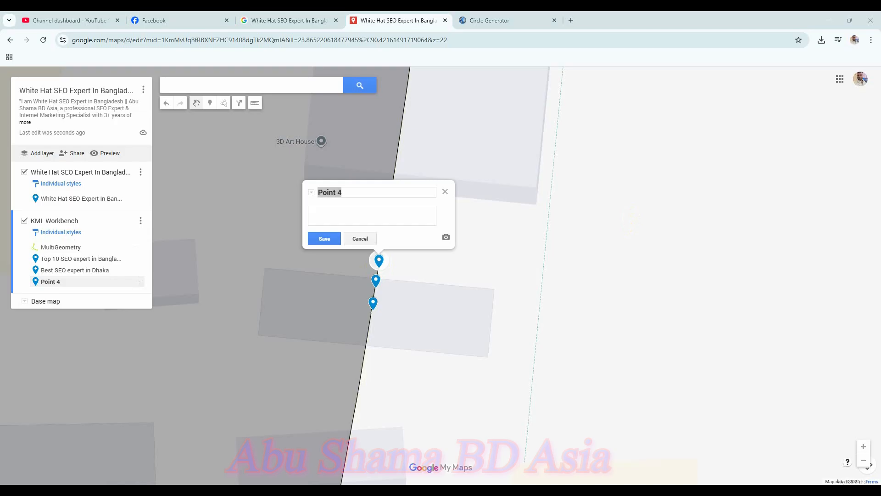
right_click(361, 192)
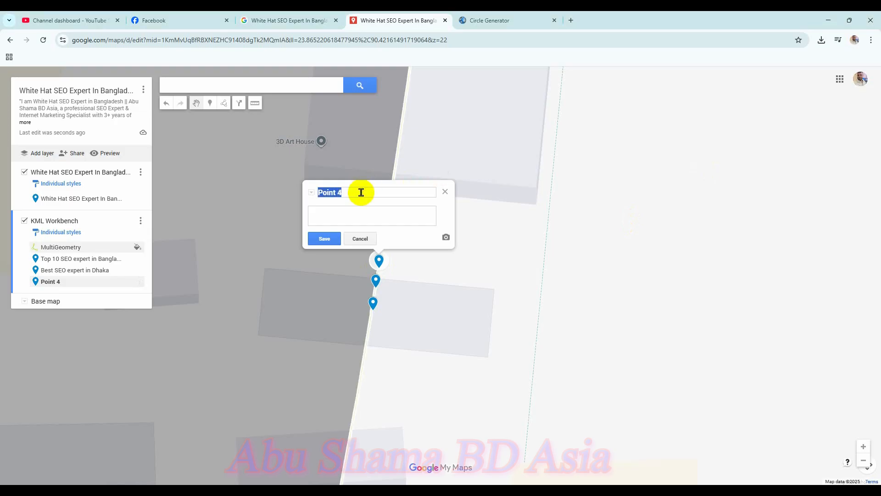
left_click(394, 264)
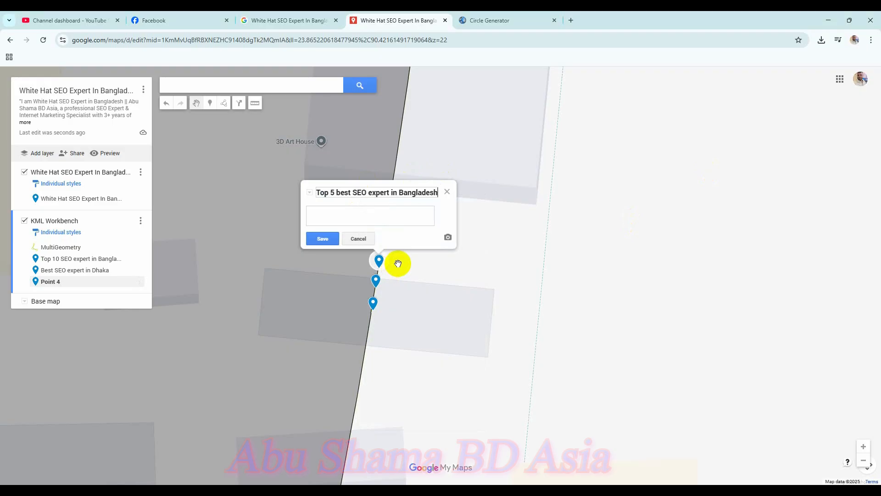
- Fill the "Top 5 best SEO expert in Bangladesh" marker's description with the business text from the clipboard history and save the marker
left_click(398, 220)
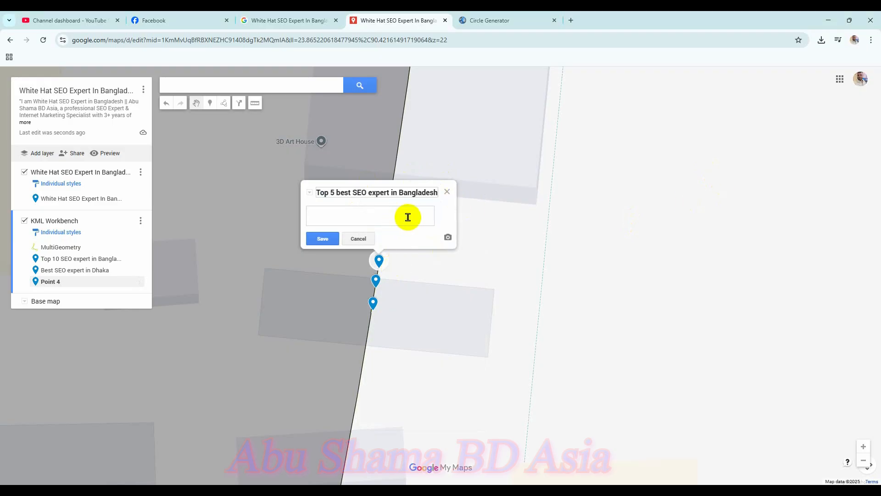
key("super+v")
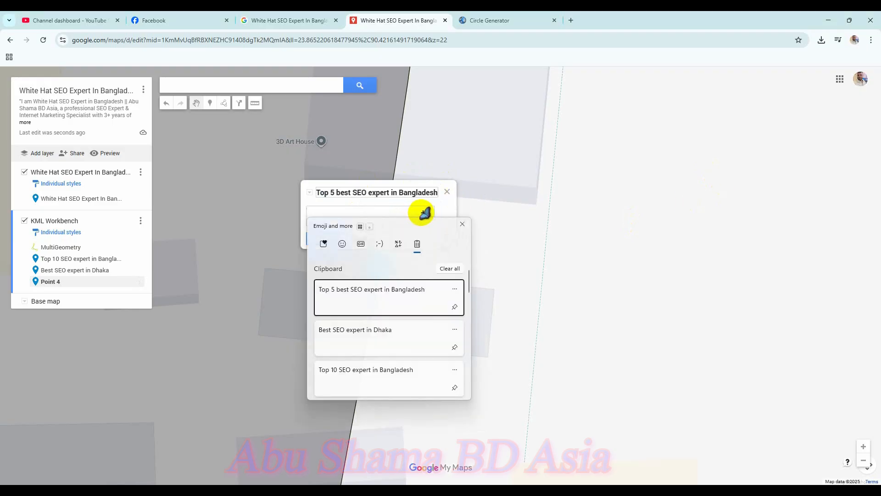
scroll(405, 358, "down", 2)
scroll(408, 368, "down", 1)
left_click(410, 379)
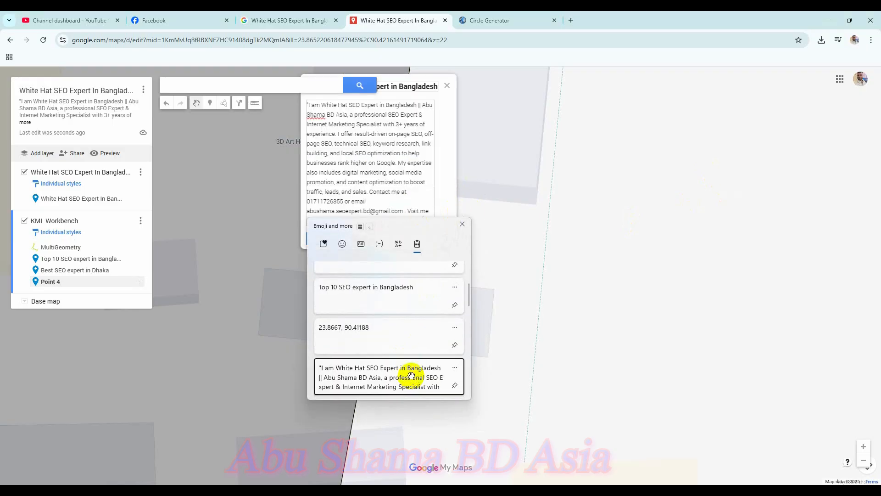
left_click(323, 238)
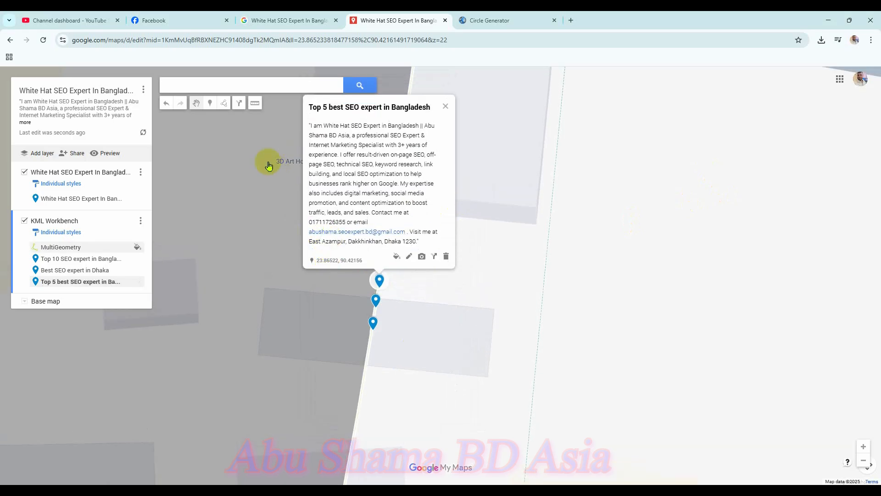
- Add a fourth marker above the others on the circle's edge and paste "Top SEO expert in Bangladesh" as its title
left_click(212, 105)
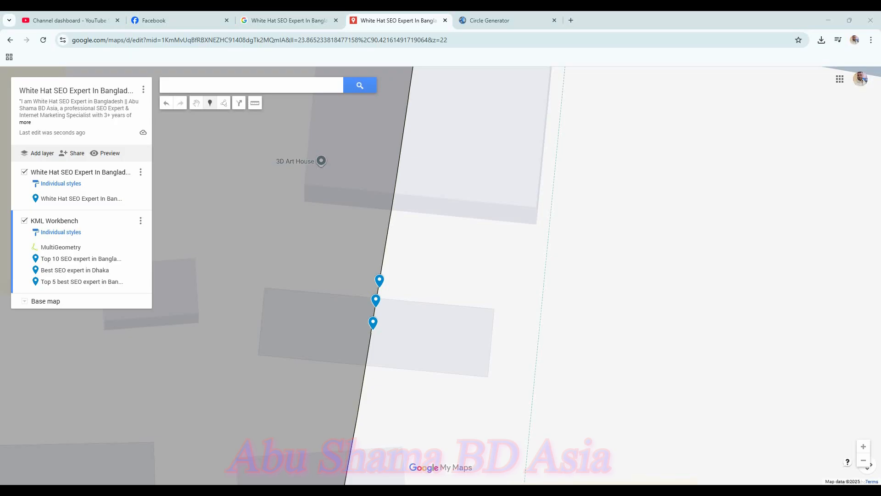
left_click(382, 264)
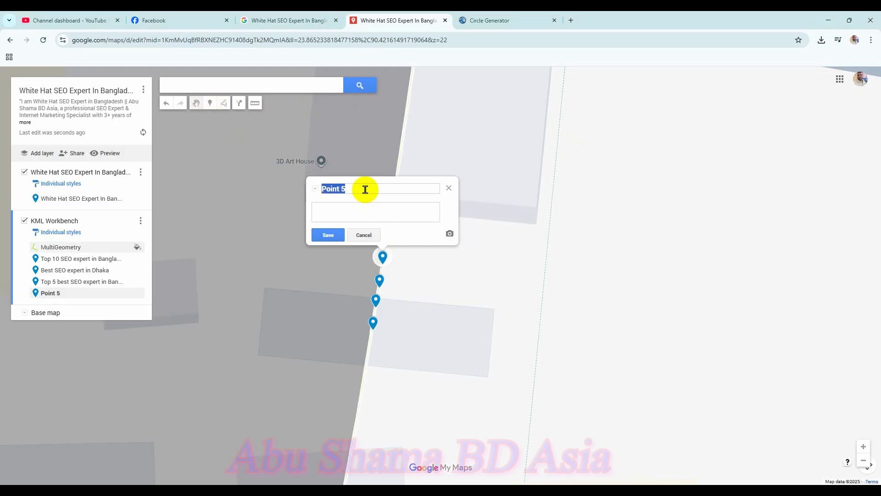
right_click(365, 189)
left_click(395, 260)
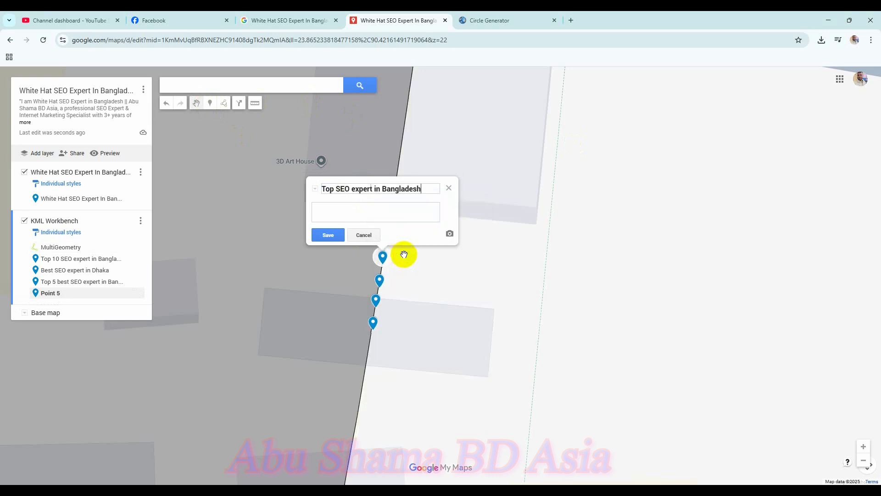
- Paste the business description from the clipboard history into the "Top SEO expert in Bangladesh" marker and save it
left_click(395, 210)
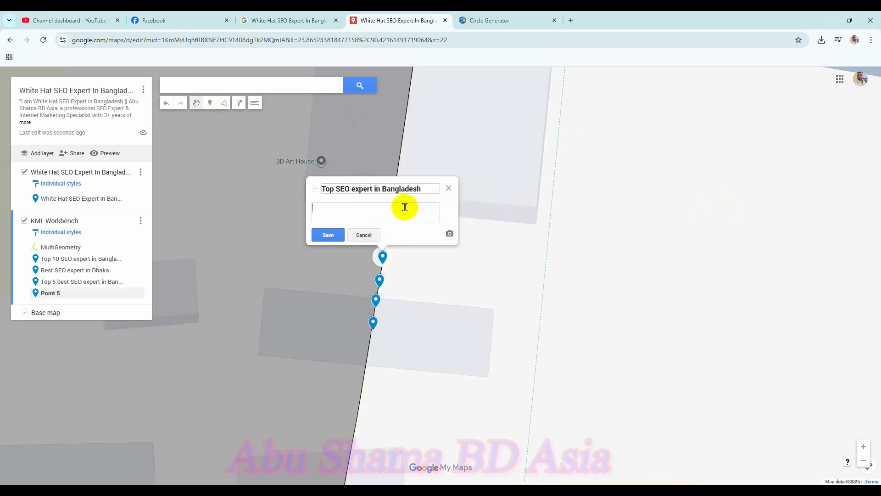
key("super+v")
scroll(402, 355, "down", 4)
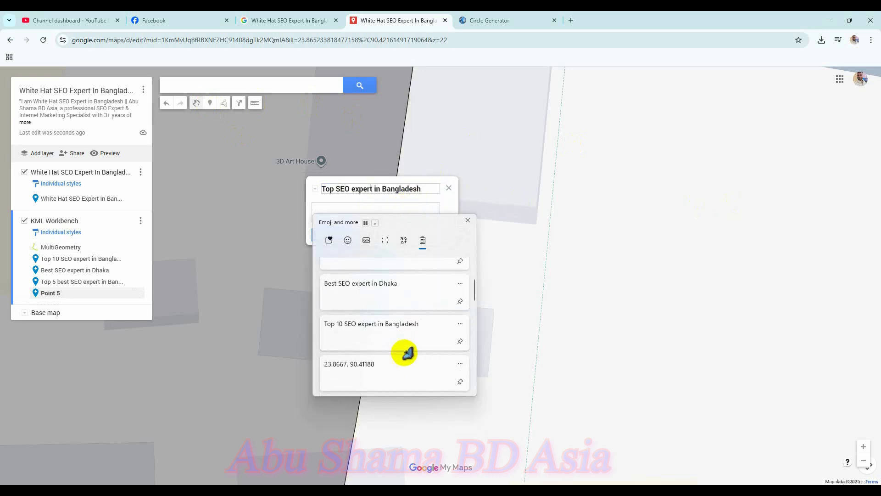
left_click(407, 352)
left_click(332, 234)
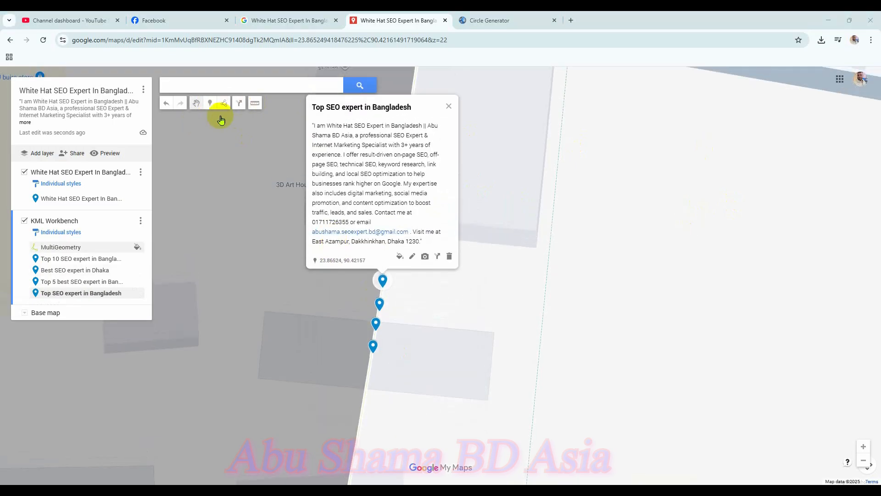
- Add a fifth marker above the others on the circle's edge and title it "White Hat SEO Expert In Bangladesh"
left_click(210, 103)
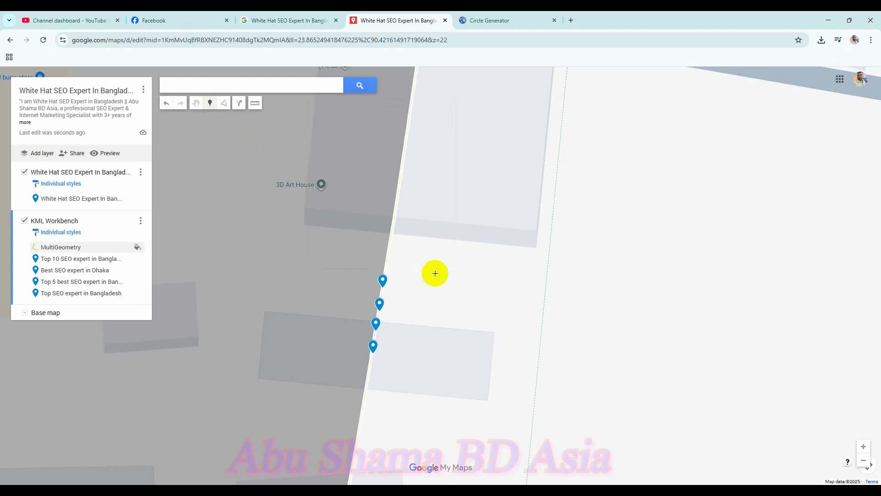
left_click(387, 263)
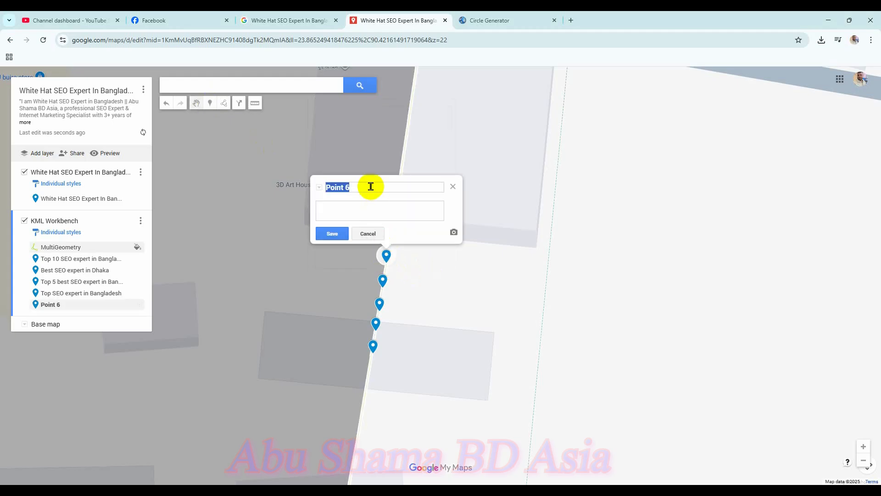
type("White Hat SEO Expert In Bangladesh")
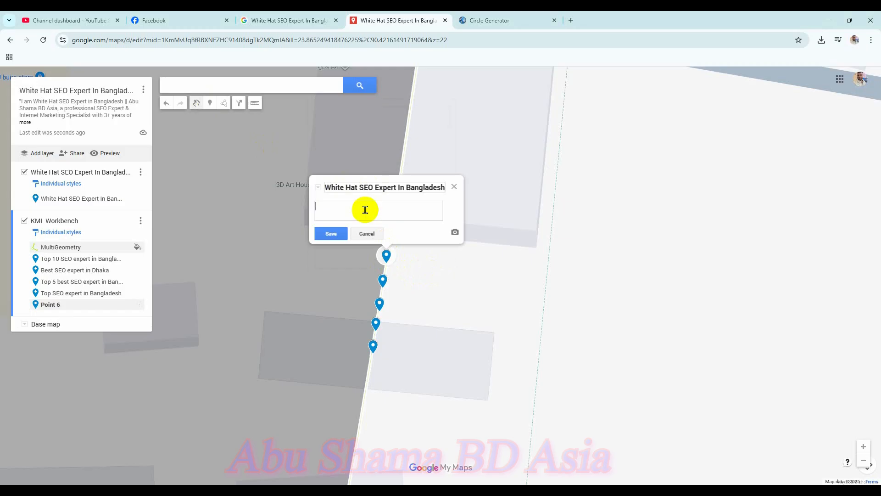
- Paste the business description from the clipboard history into the fifth marker, save it and close its info card
key("super+v")
scroll(390, 303, "down", 3)
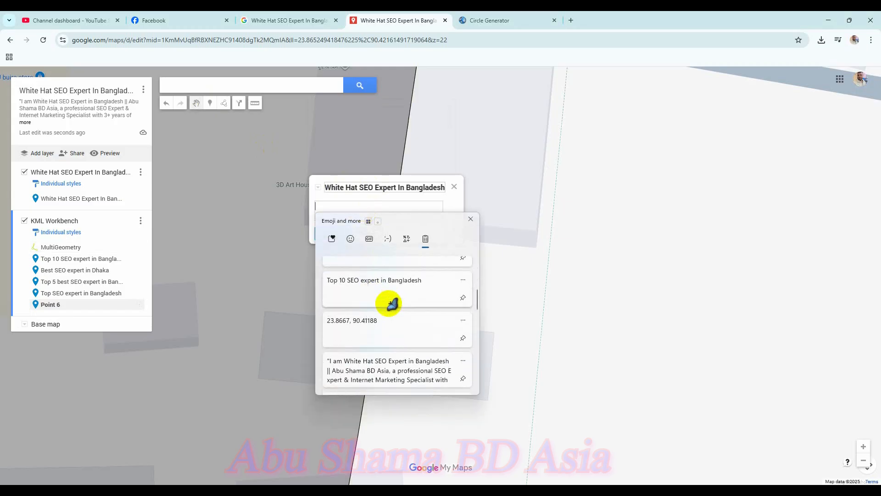
scroll(390, 303, "down", 2)
left_click(373, 320)
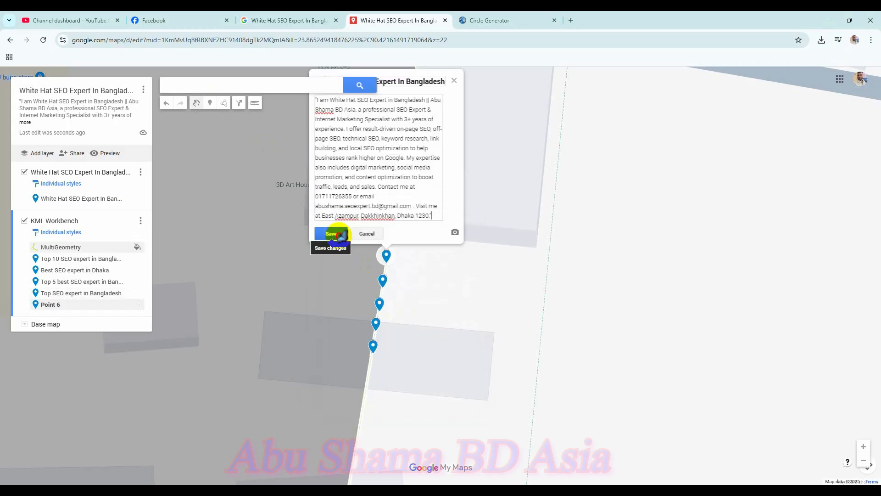
left_click(338, 234)
left_click(455, 106)
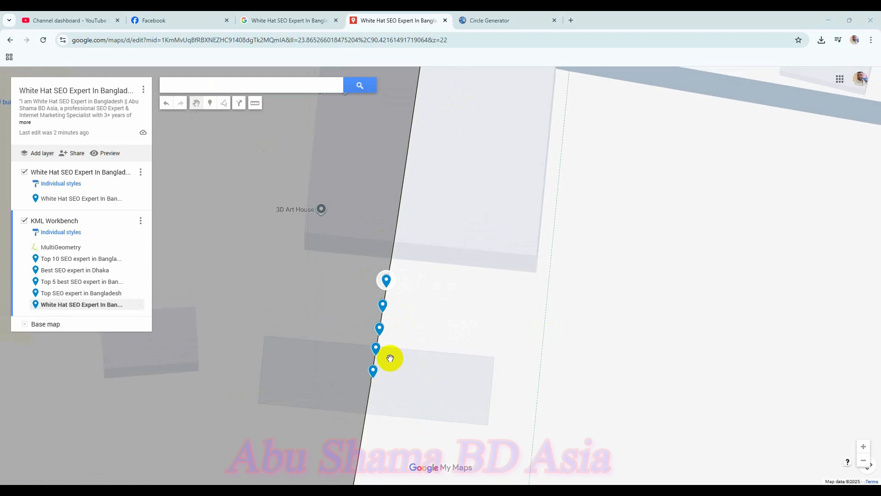
scroll(481, 251, "down", 1)
scroll(481, 250, "down", 5)
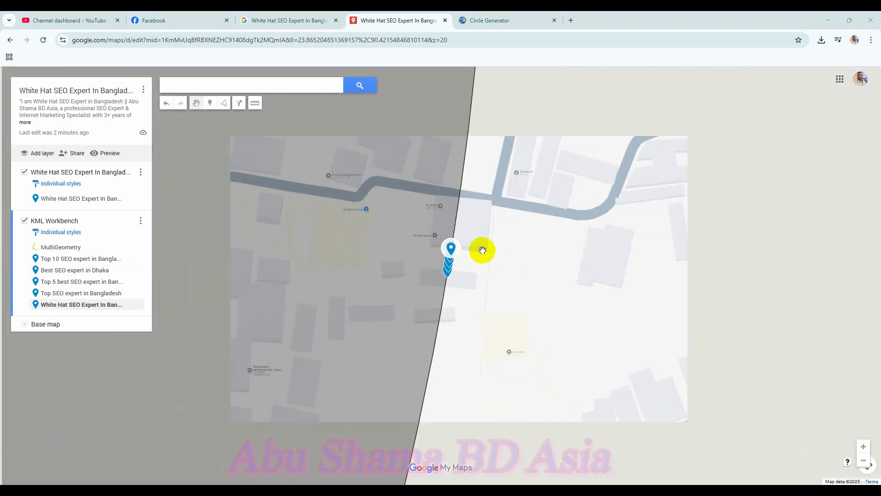
scroll(494, 255, "up", 5)
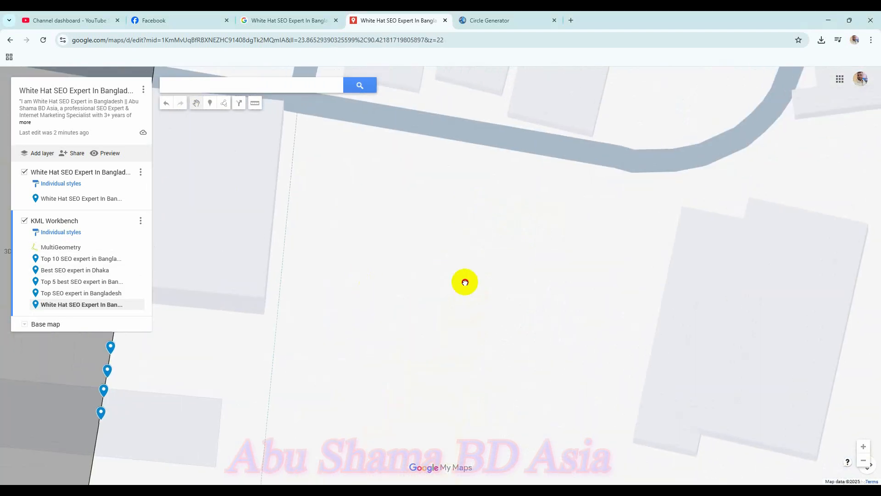
left_click_drag(465, 282, 689, 288)
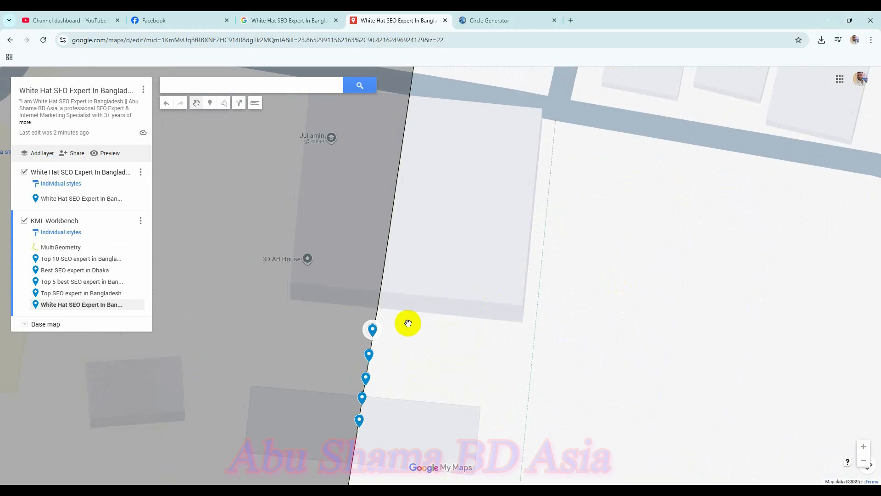
- Export the KML Workbench layer as KML instead of KMZ, with the network link option enabled, and download it
left_click(141, 224)
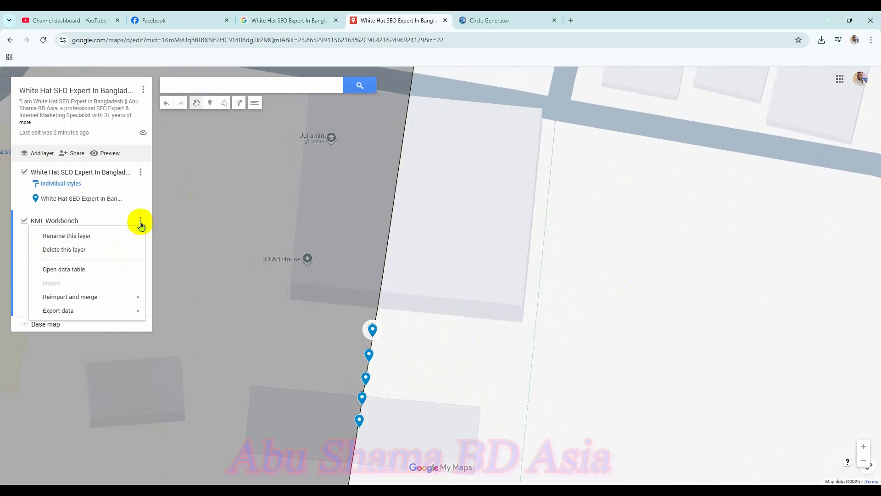
mouse_move(89, 311)
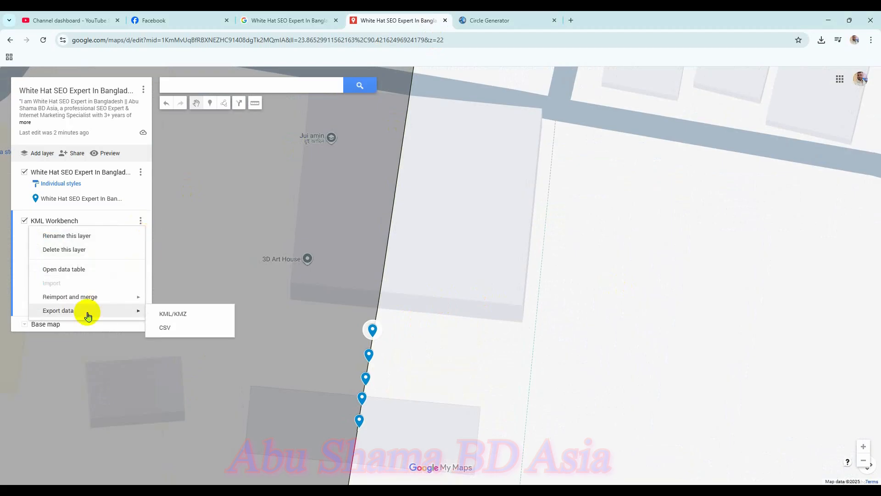
left_click(182, 316)
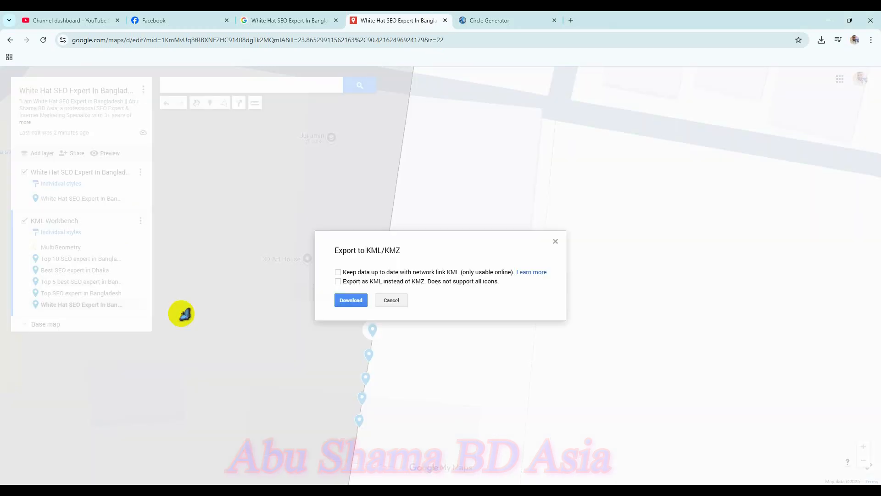
left_click(338, 274)
left_click(338, 290)
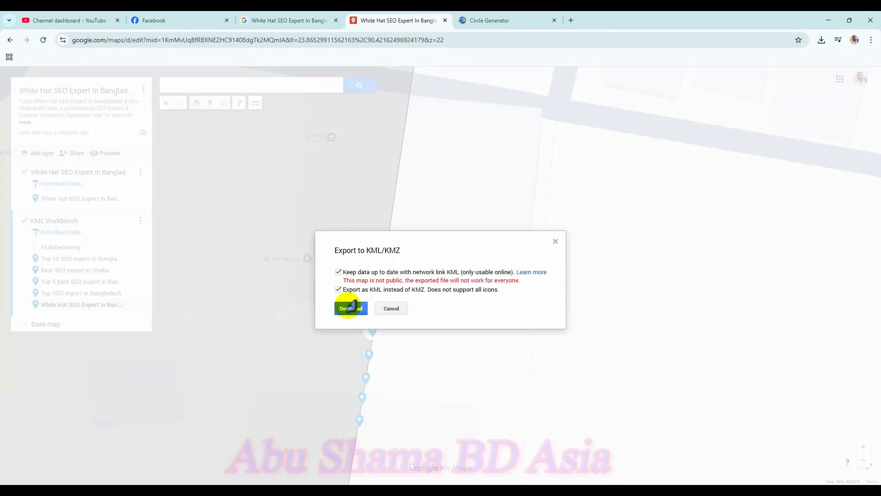
left_click(351, 309)
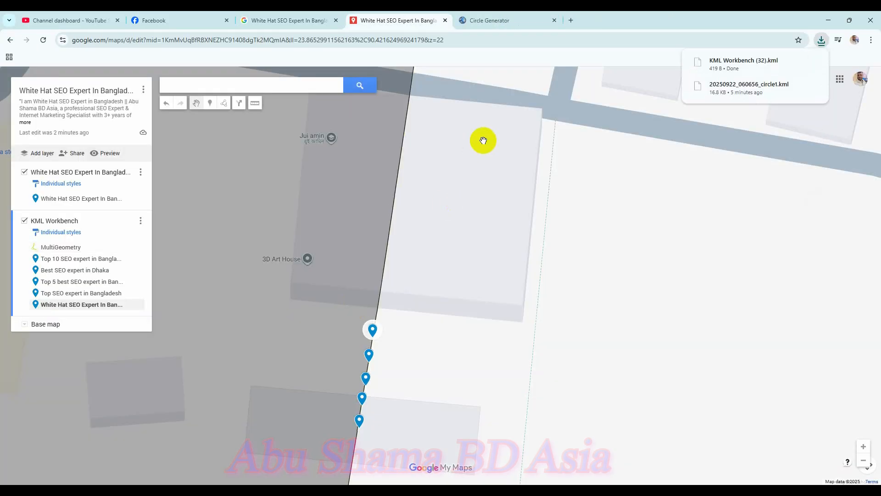
- Search the web for "kml to csv" in a new tab and open the ConvertCSV KML To CSV converter
left_click(571, 20)
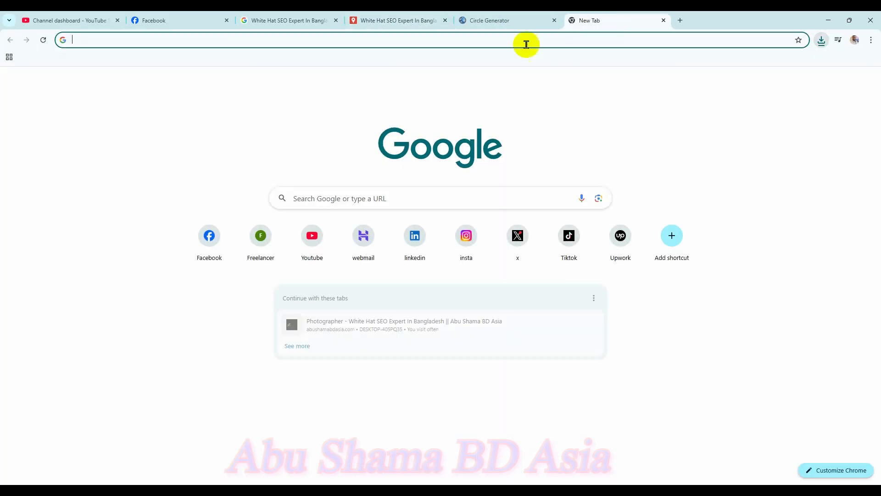
left_click(499, 41)
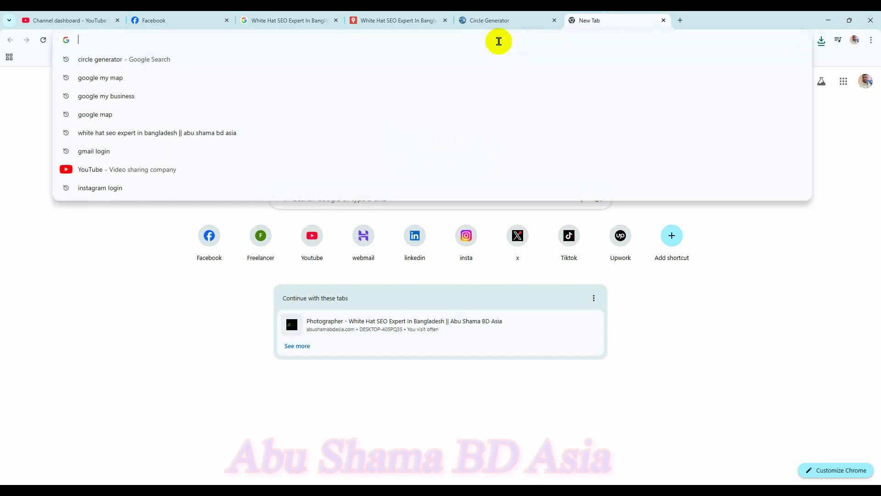
type("kml")
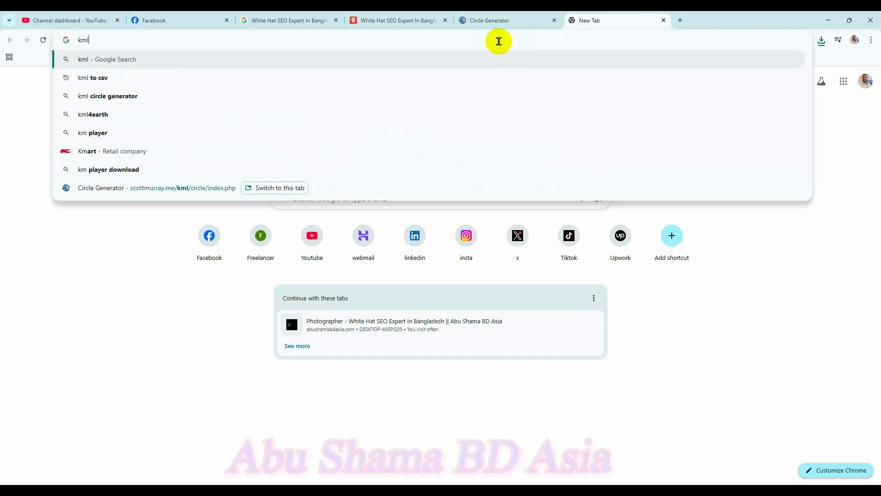
left_click(103, 78)
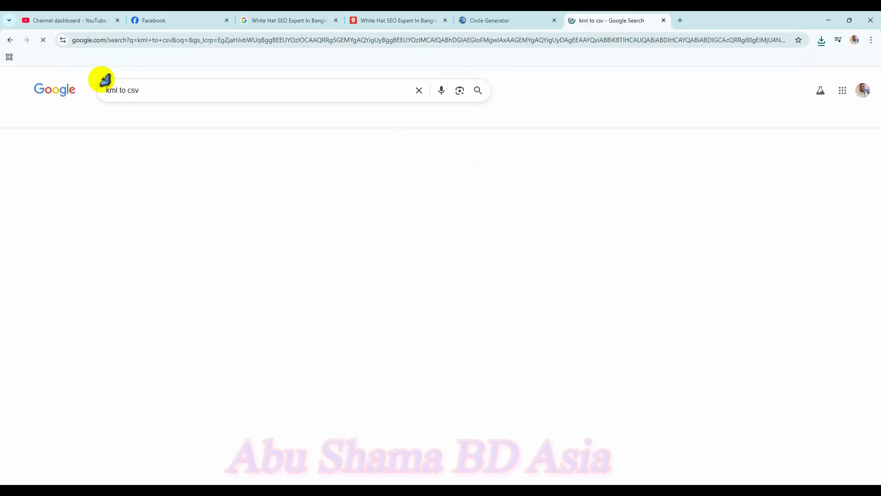
left_click(182, 179)
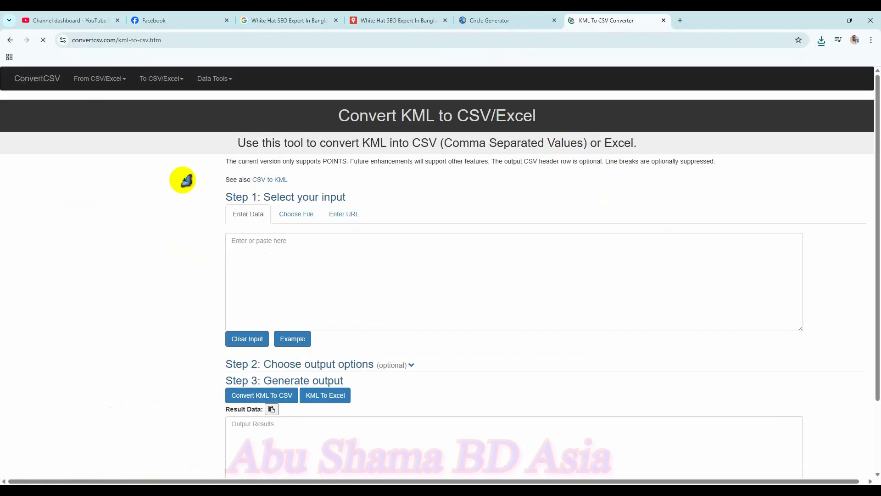
- Load KML Workbench (32).kml from Downloads into the converter and convert it to CSV
left_click(309, 306)
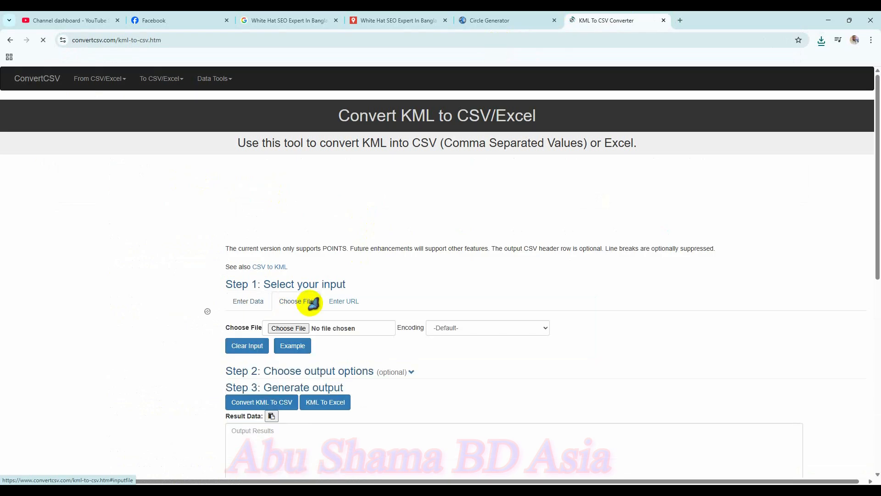
left_click(290, 328)
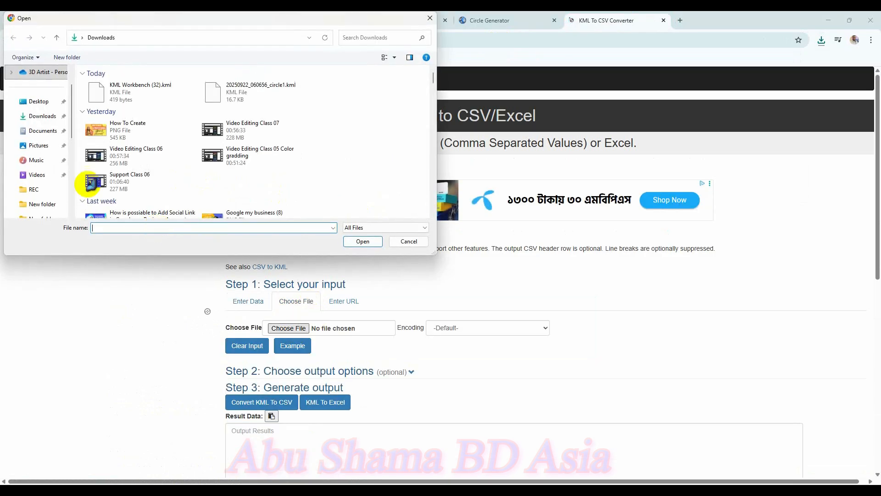
left_click(39, 117)
double_click(116, 94)
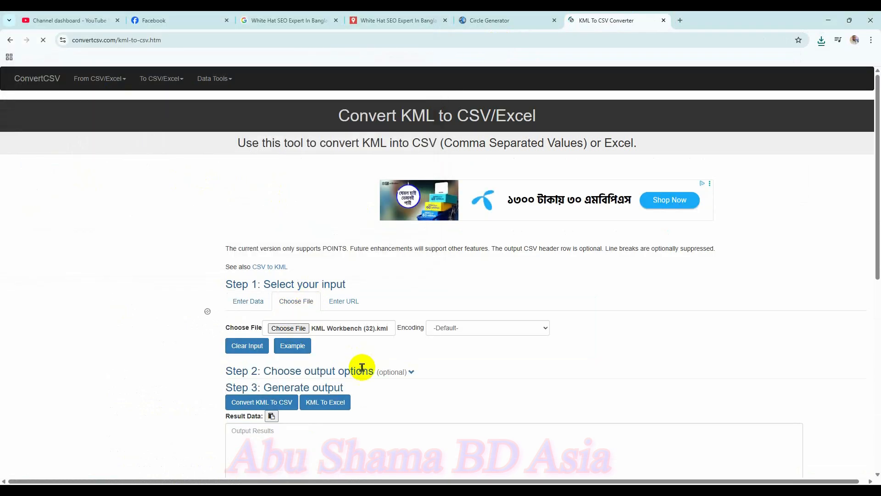
scroll(321, 349, "down", 2)
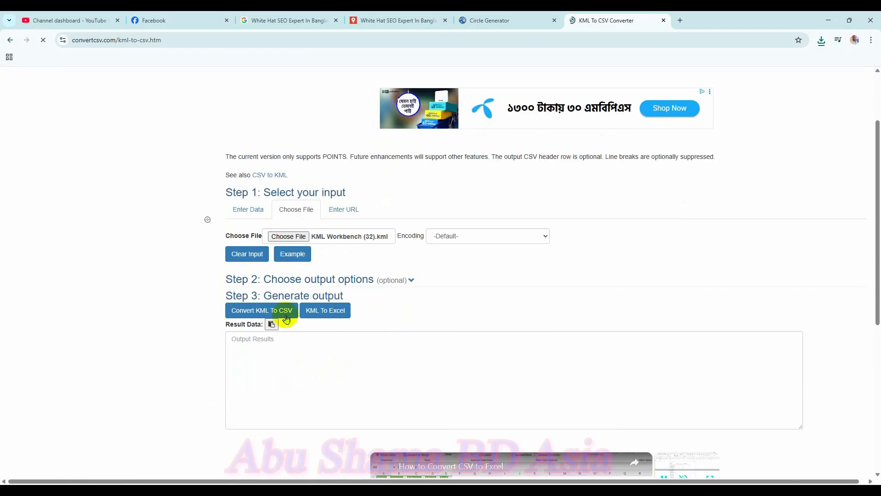
left_click(282, 309)
scroll(466, 314, "down", 1)
scroll(466, 314, "down", 1)
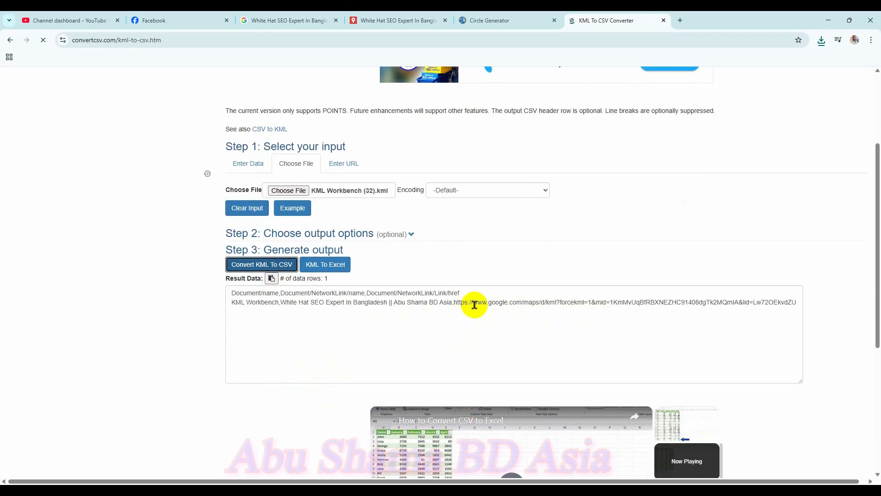
- Copy the Google Maps KML link from the conversion result and open it in a new tab to download the full KML file
left_click_drag(455, 303, 778, 311)
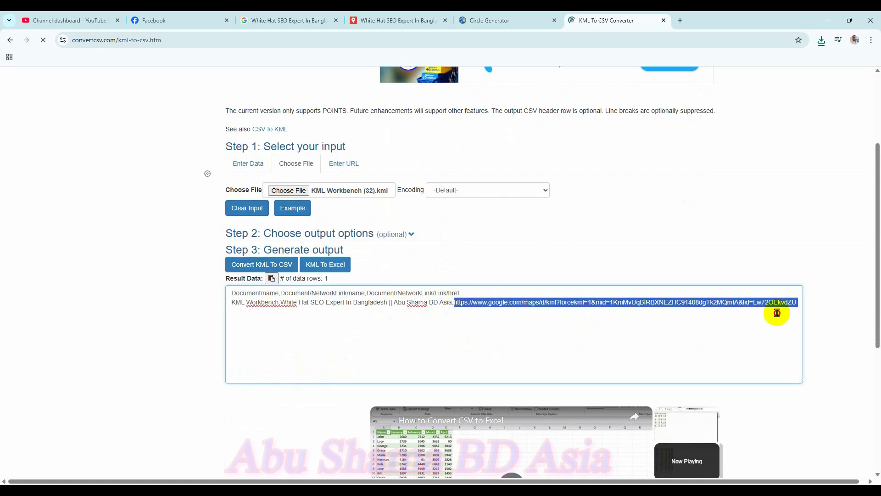
right_click(757, 310)
left_click(588, 135)
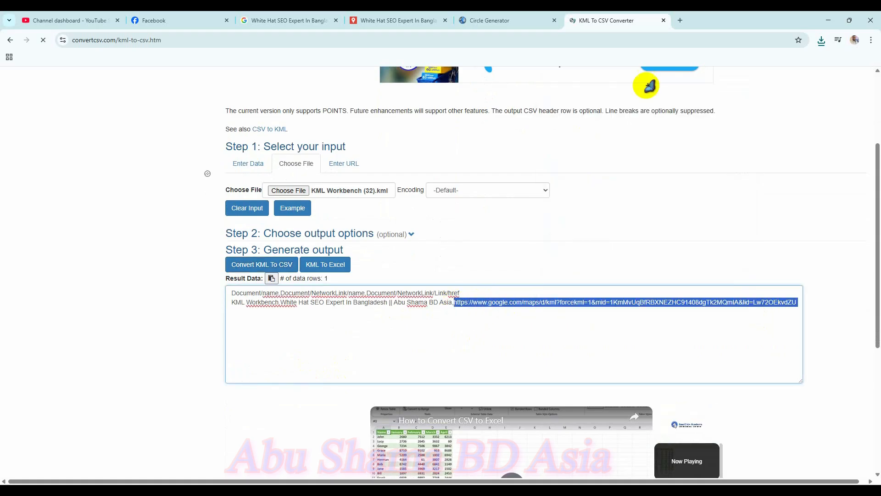
left_click(681, 22)
left_click(673, 37)
right_click(672, 39)
left_click(508, 118)
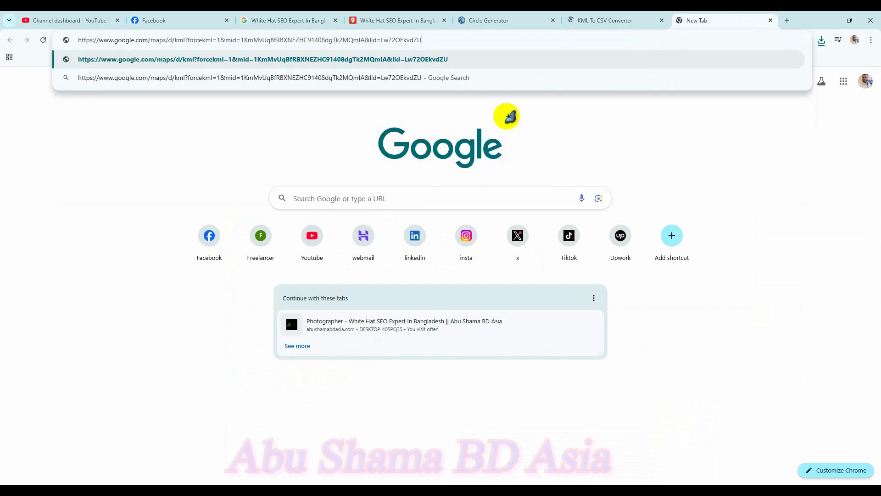
key("Return")
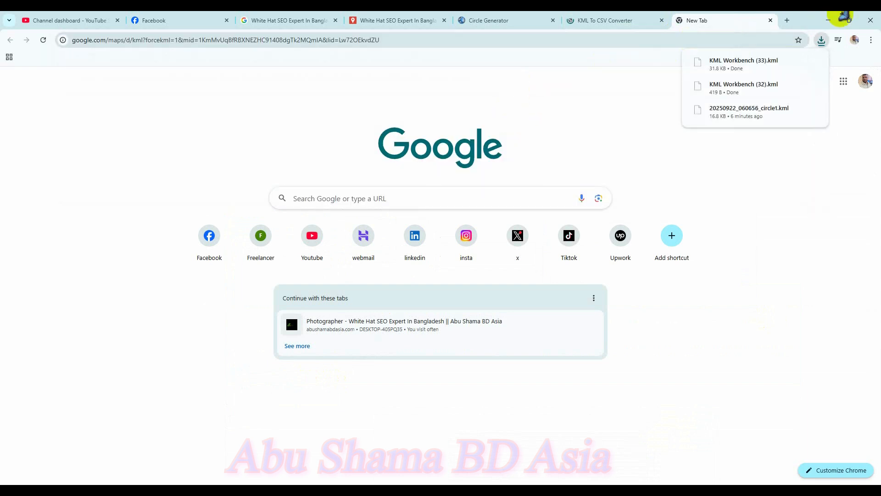
- Return to the KML To CSV converter, reload the page and choose KML Workbench (33).kml from Downloads as the input file
left_click(615, 20)
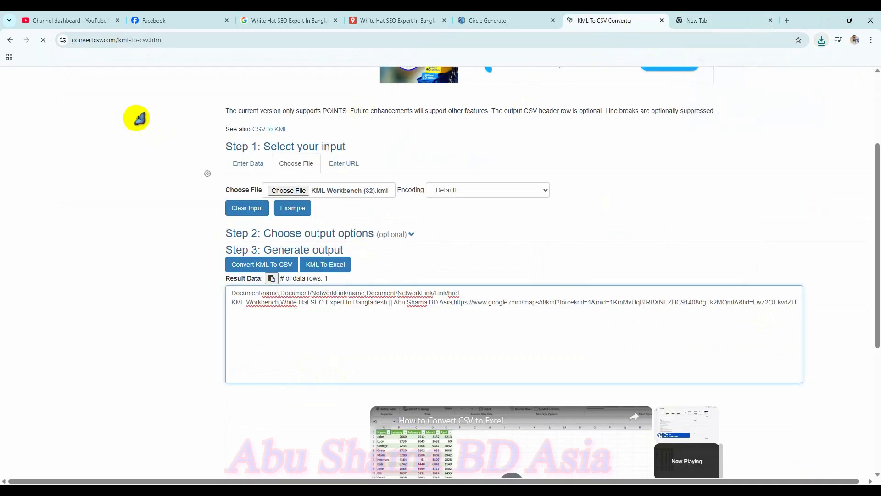
left_click(42, 40)
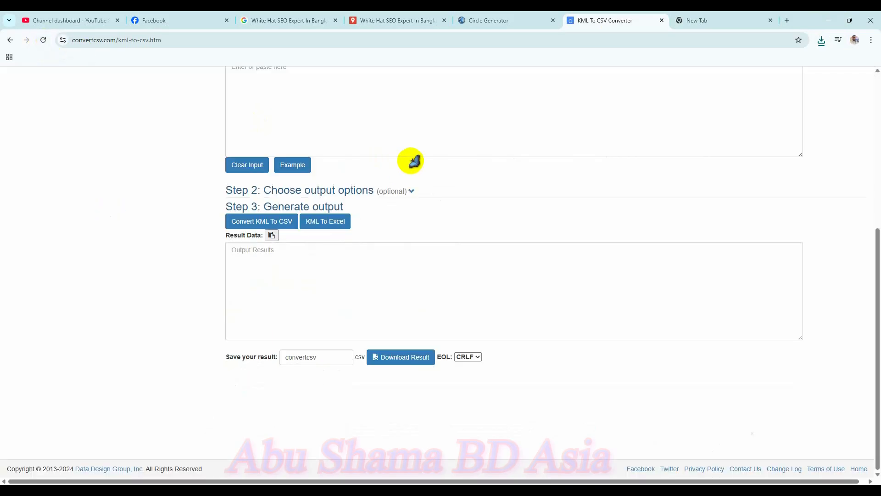
scroll(411, 159, "up", 1)
left_click(303, 179)
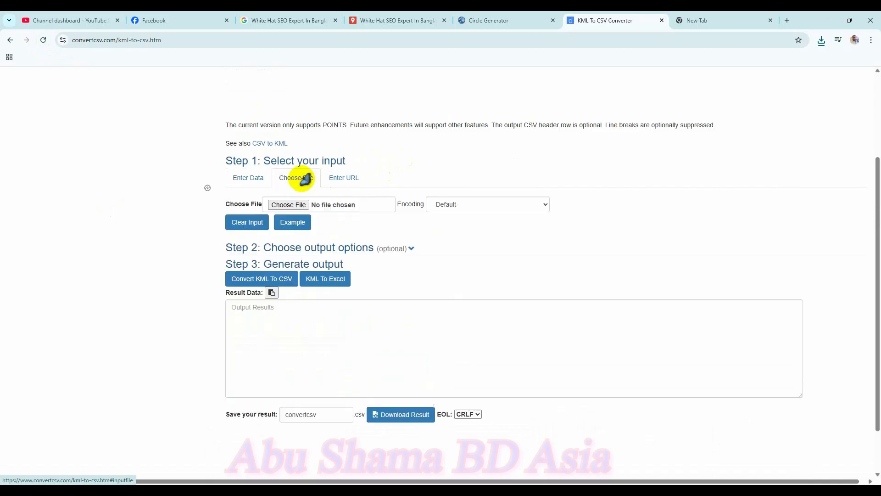
left_click(290, 205)
left_click(37, 121)
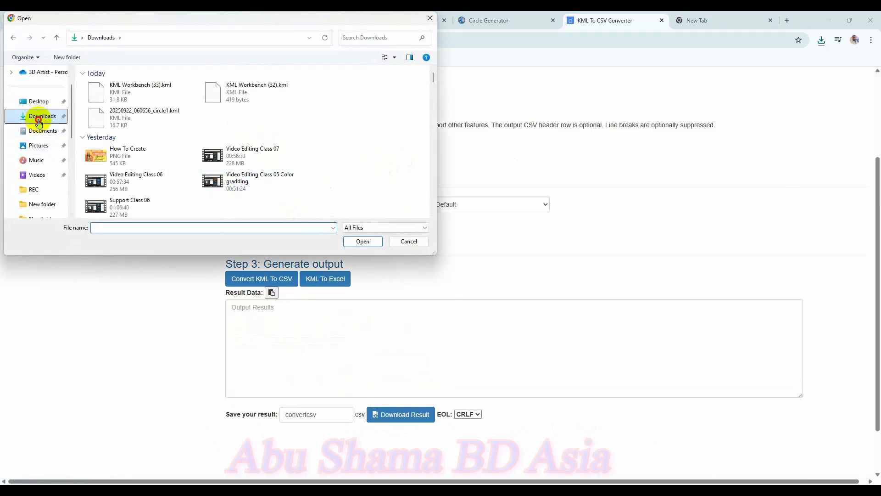
left_click(121, 94)
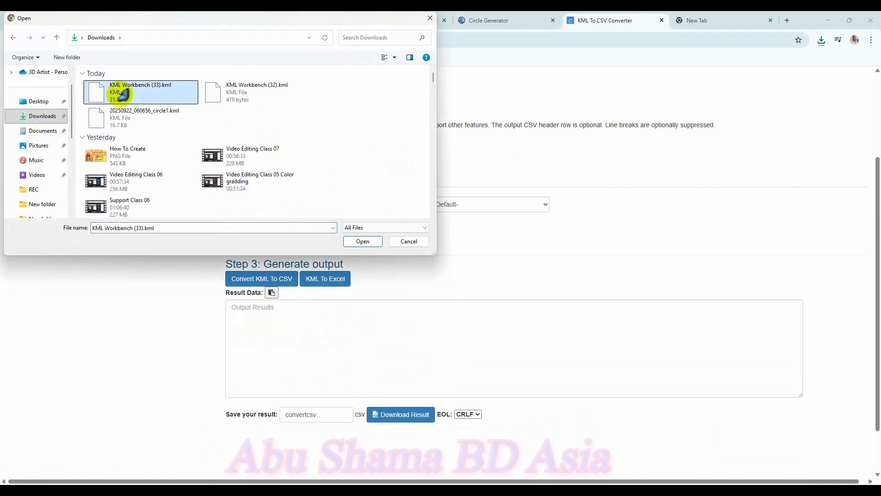
double_click(121, 94)
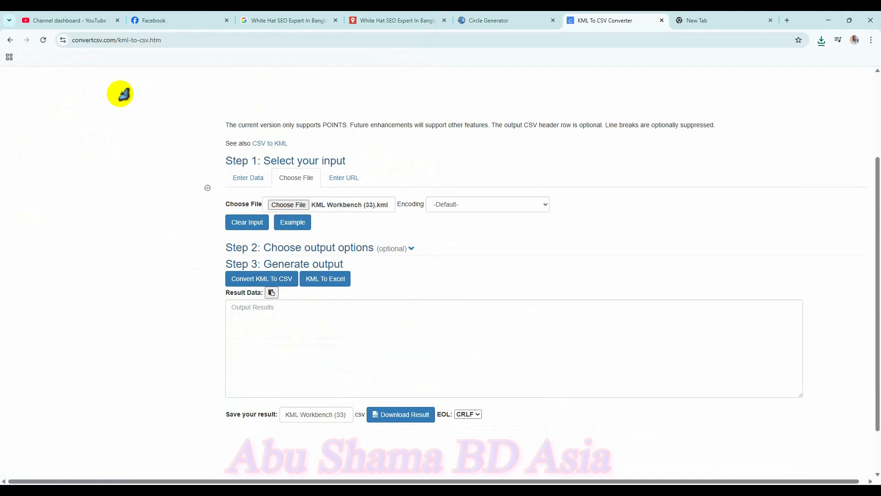
- Convert KML Workbench (33).kml to CSV, download the result and open the CSV file in Excel
left_click(281, 279)
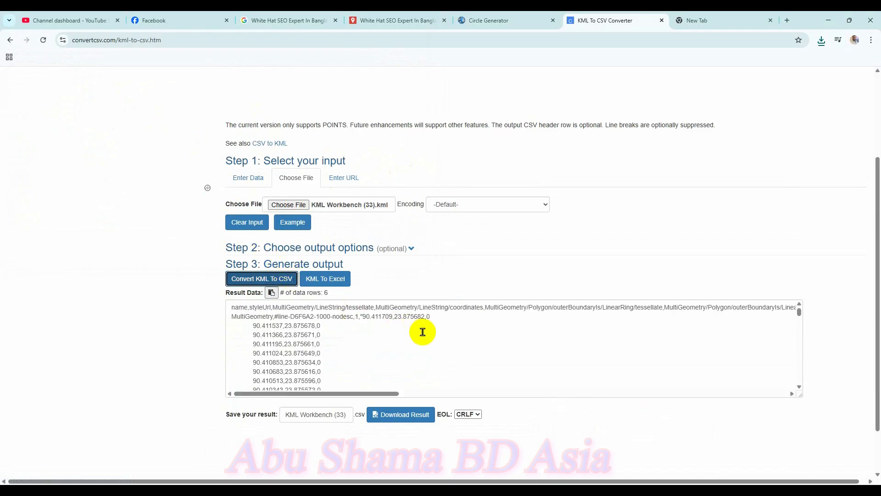
scroll(422, 332, "down", 10)
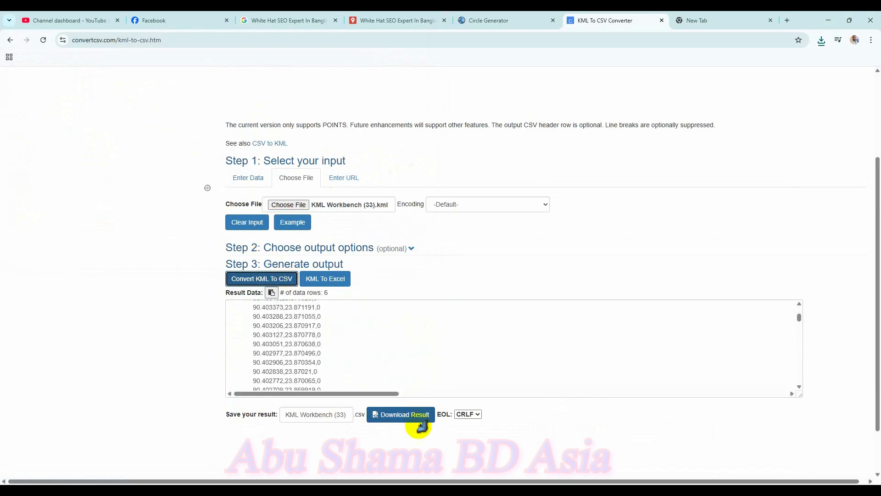
left_click(420, 419)
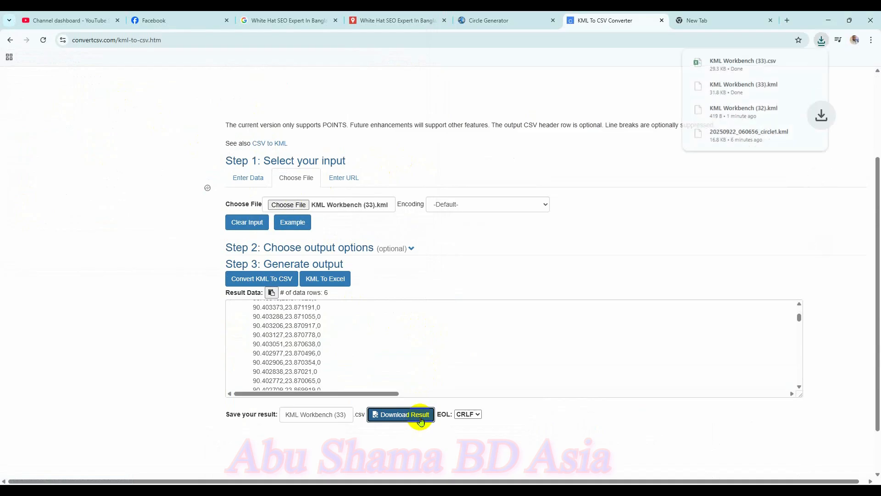
left_click(743, 64)
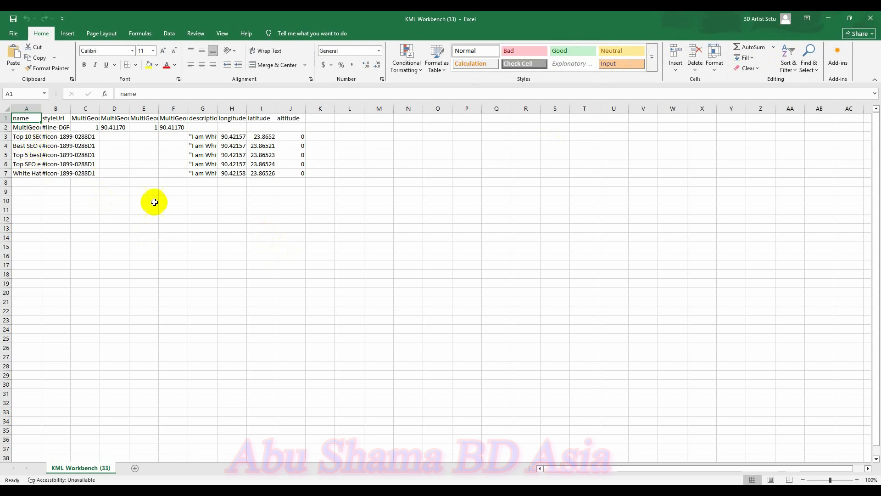
- Replace the MultiGeometry name in A2 with "Top 10 SEO expert in Bangladesh" copied from A3
left_click(29, 127)
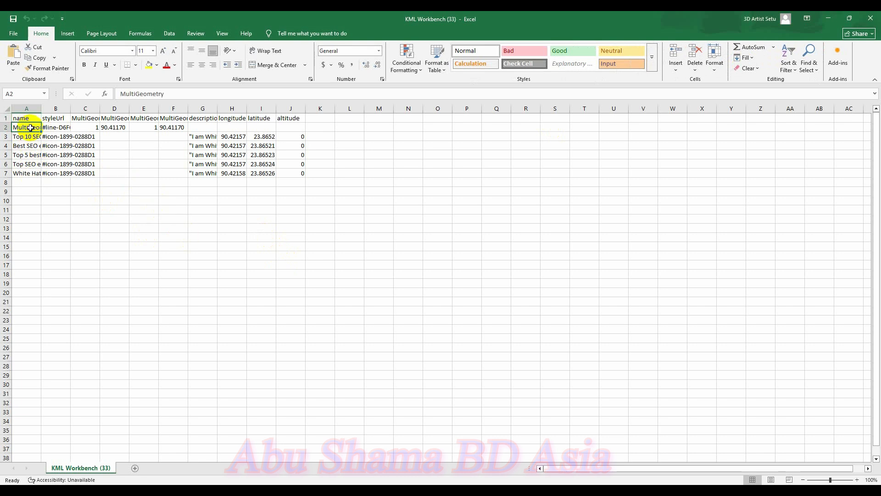
key("BackSpace")
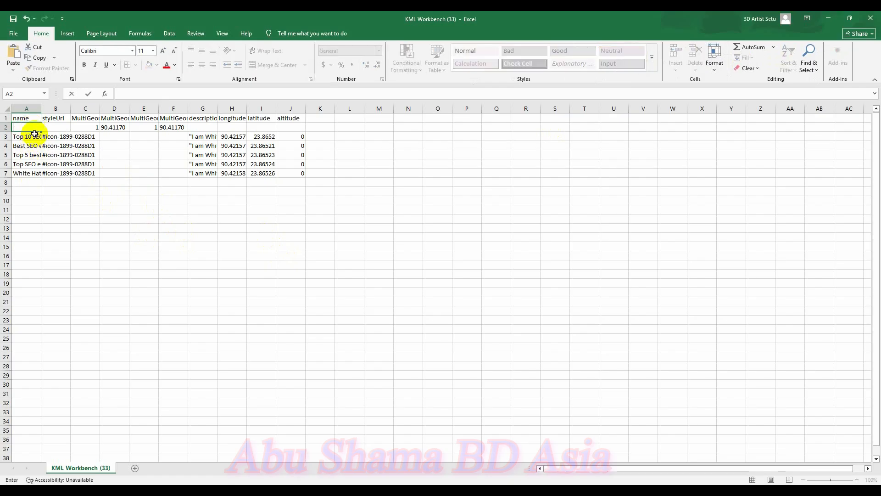
left_click(35, 135)
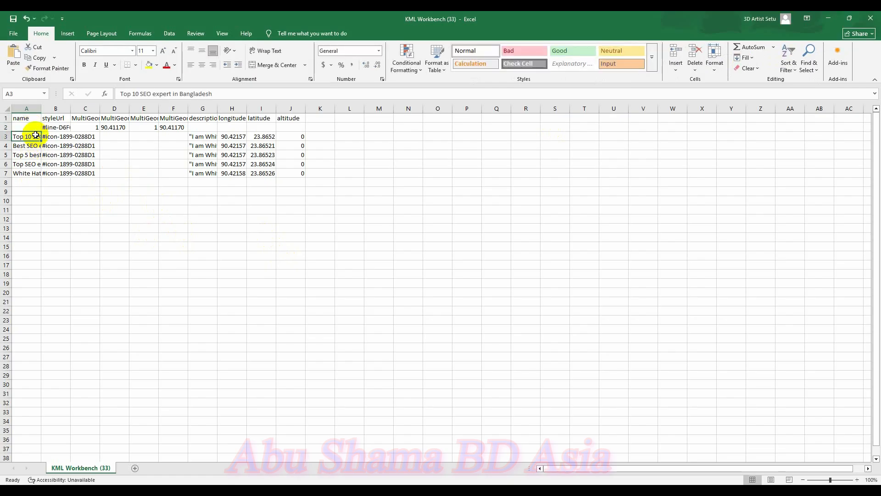
key("ctrl+c")
left_click(37, 128)
key("ctrl+v")
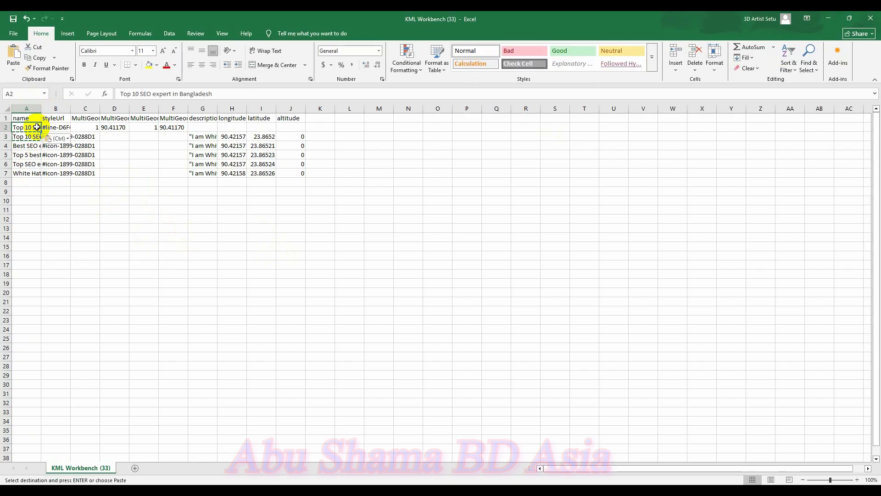
- Copy the description, longitude, latitude and altitude from G3:J3 into the empty cells G2:J2
left_click_drag(193, 135, 285, 133)
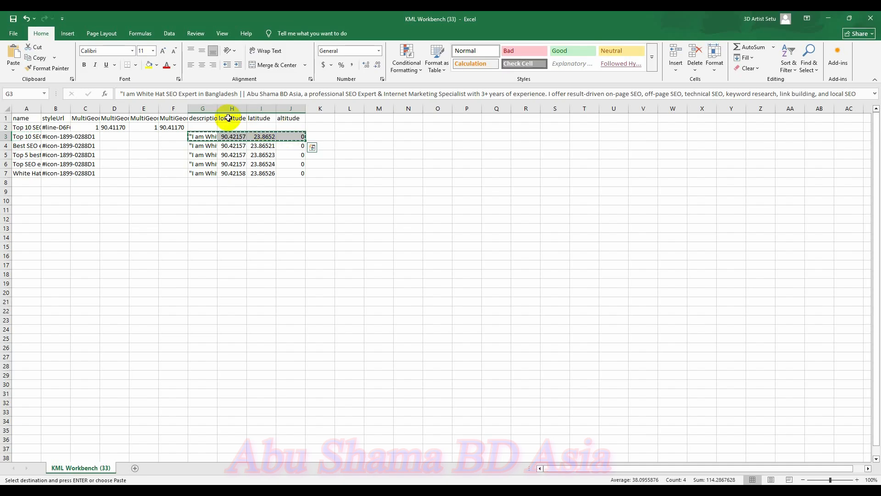
left_click(211, 124)
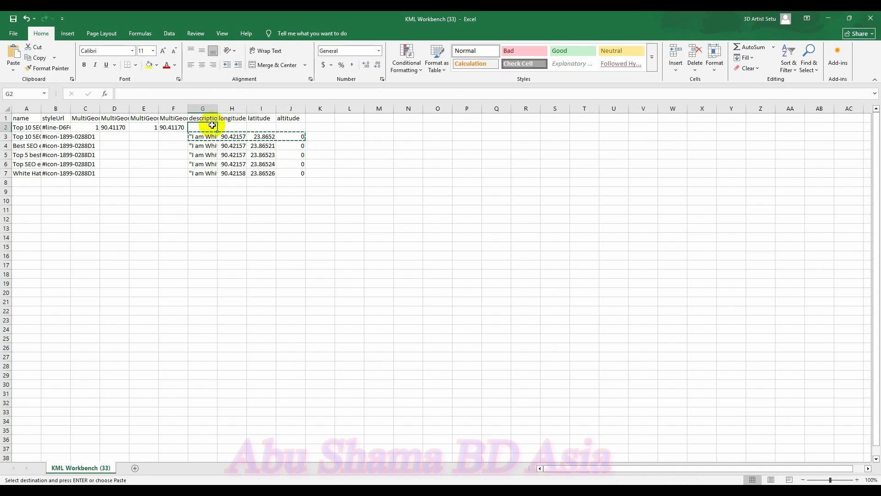
key("ctrl+v")
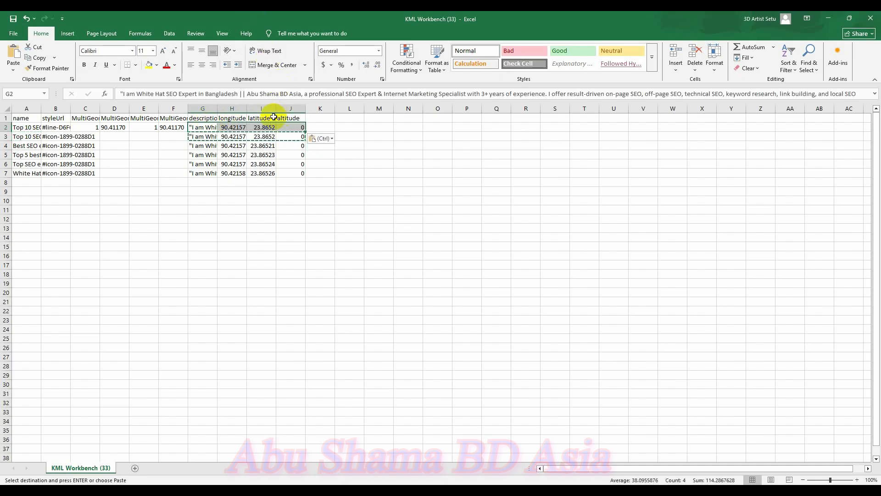
left_click_drag(288, 164, 274, 150)
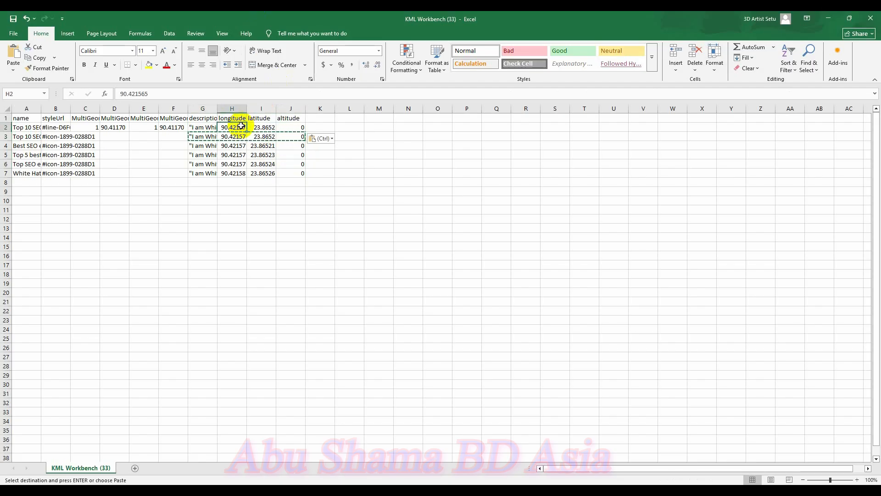
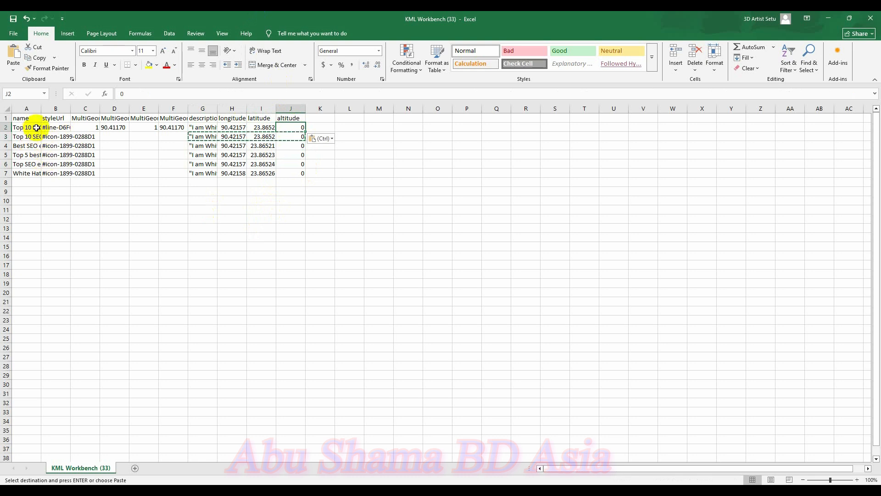
- Add a new blank worksheet to the KML Workbench (33) workbook
left_click(139, 468)
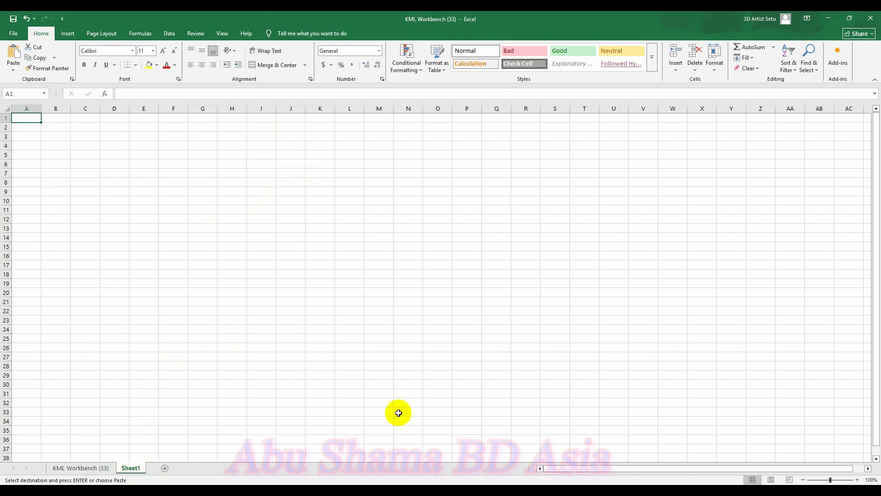
- Copy the LineString coordinates from the Circle Generator's KML result in Chrome and paste them into cell A1 of Sheet1 in Excel
left_click(601, 491)
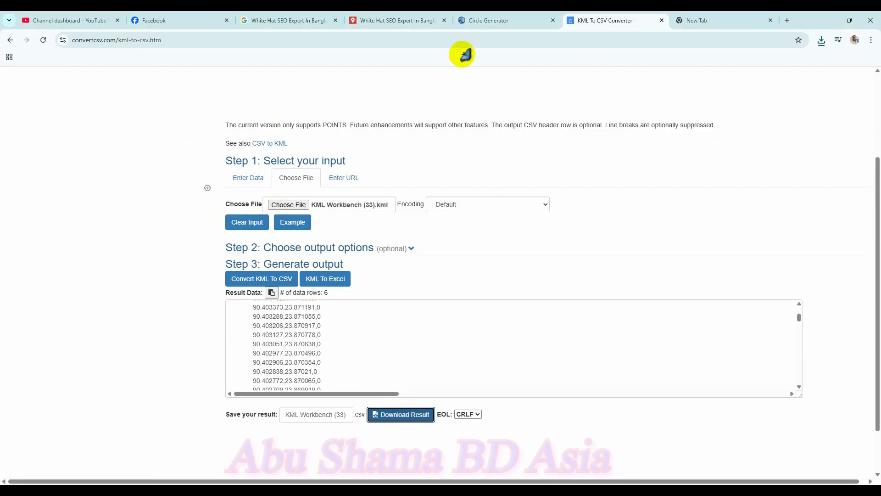
left_click(510, 20)
scroll(414, 332, "down", 10)
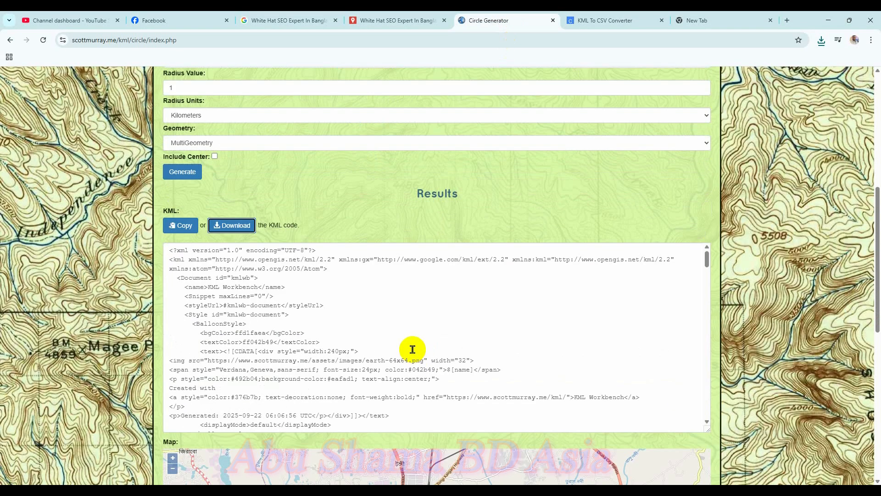
scroll(413, 332, "down", 10)
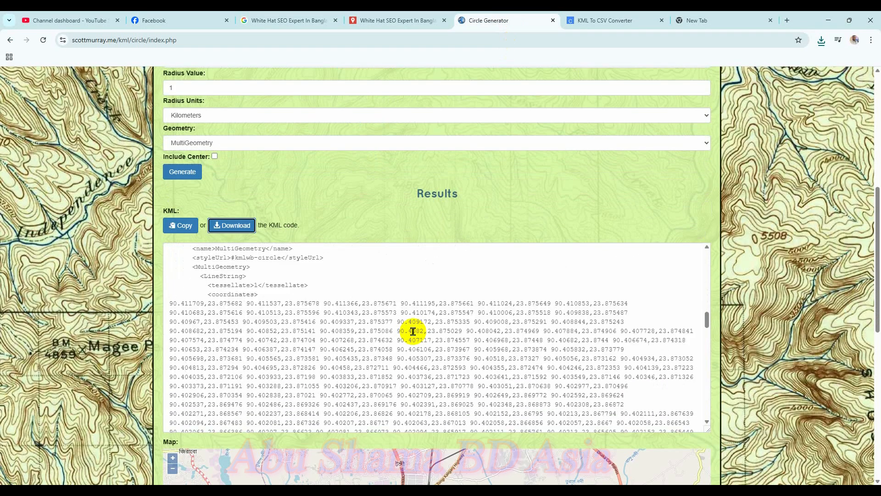
left_click_drag(169, 259, 400, 351)
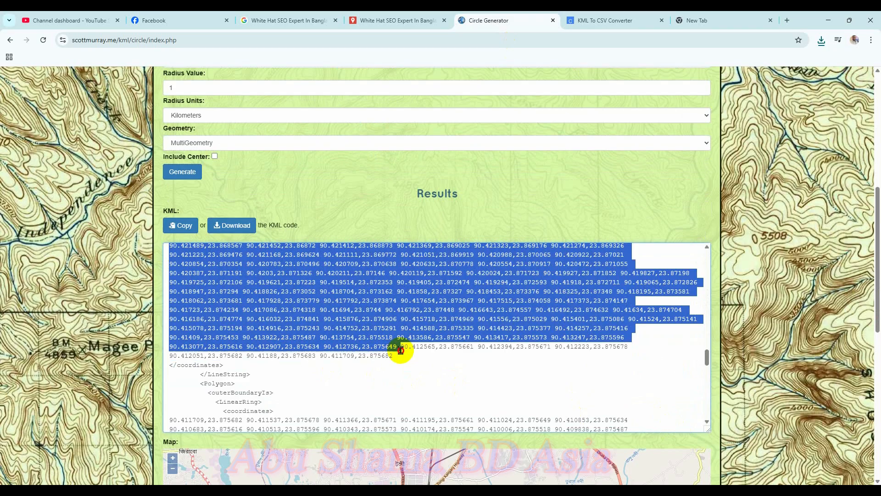
right_click(393, 326)
left_click(410, 147)
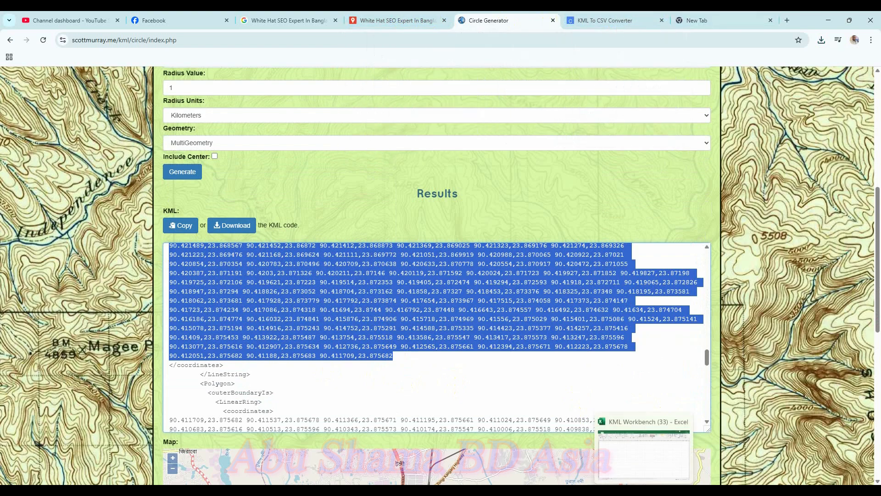
left_click(655, 465)
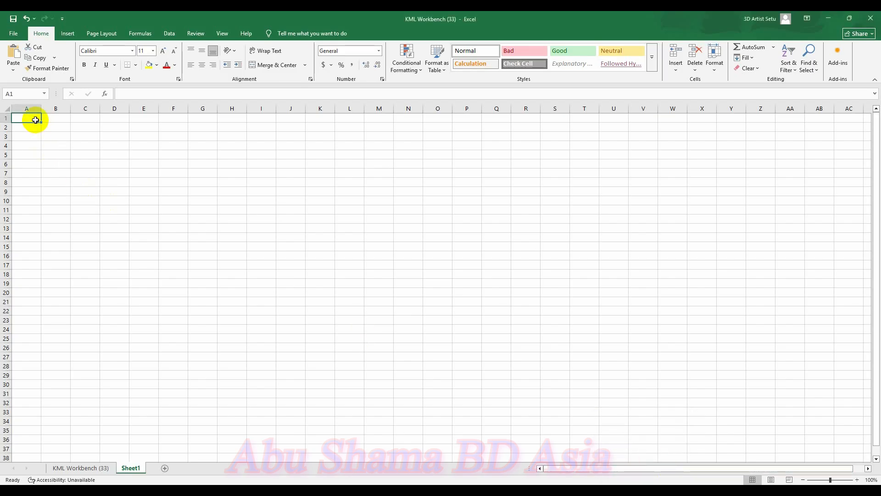
key("ctrl+v")
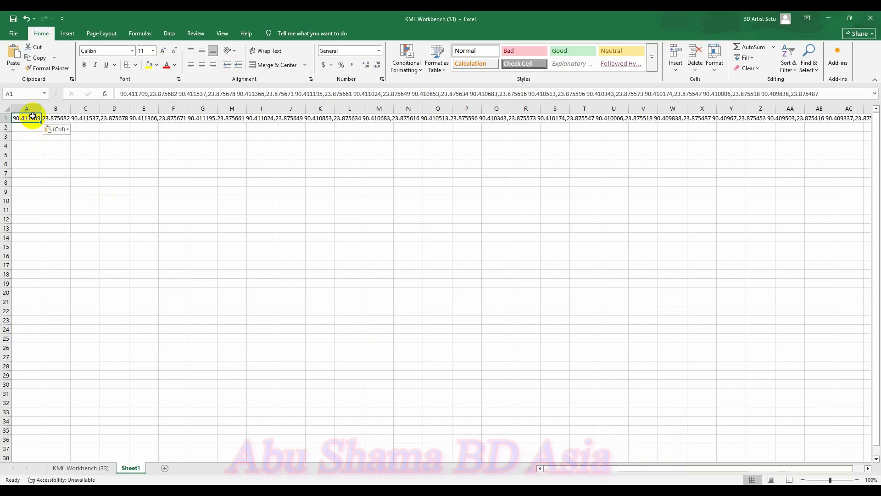
- Examine the cells along row 1 to see how the pasted coordinates are distributed
left_click(58, 119)
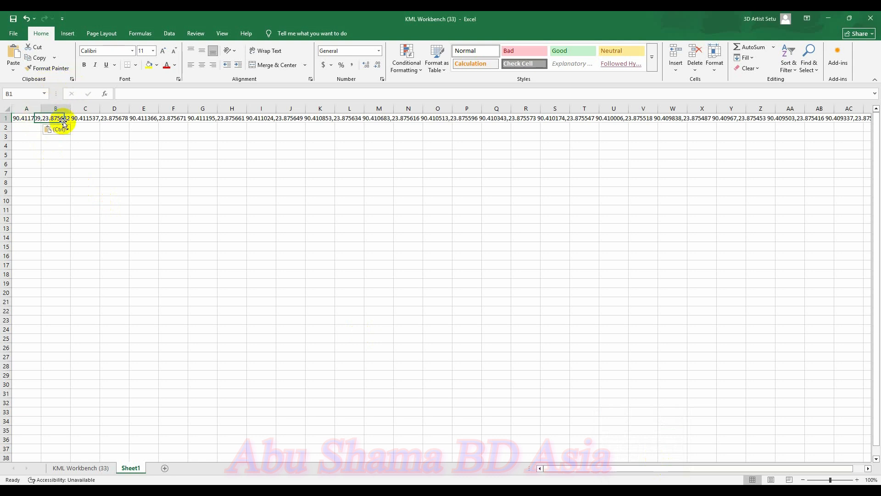
left_click(94, 118)
left_click(123, 118)
left_click(152, 118)
left_click(178, 118)
left_click(25, 118)
left_click(65, 119)
left_click(89, 118)
left_click(113, 118)
left_click(151, 118)
left_click(198, 119)
left_click(264, 117)
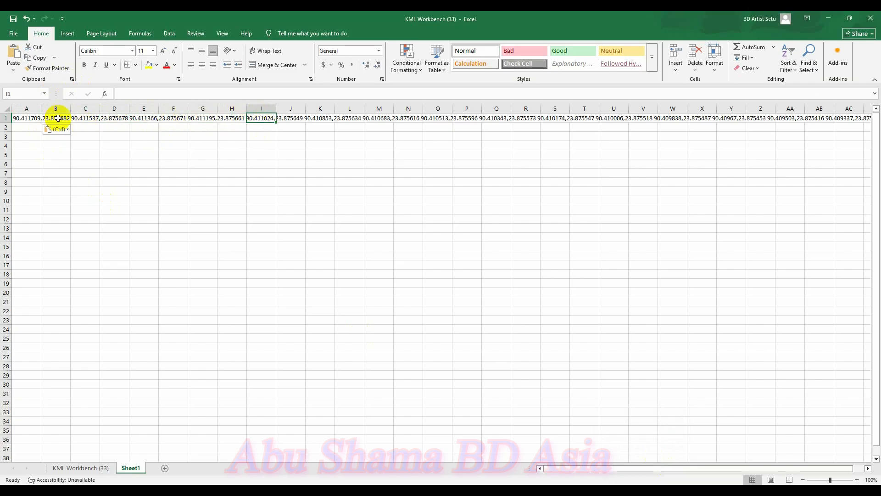
- Split the coordinate text in A1 into separate columns with Text to Columns, delimited by comma and space
left_click(33, 119)
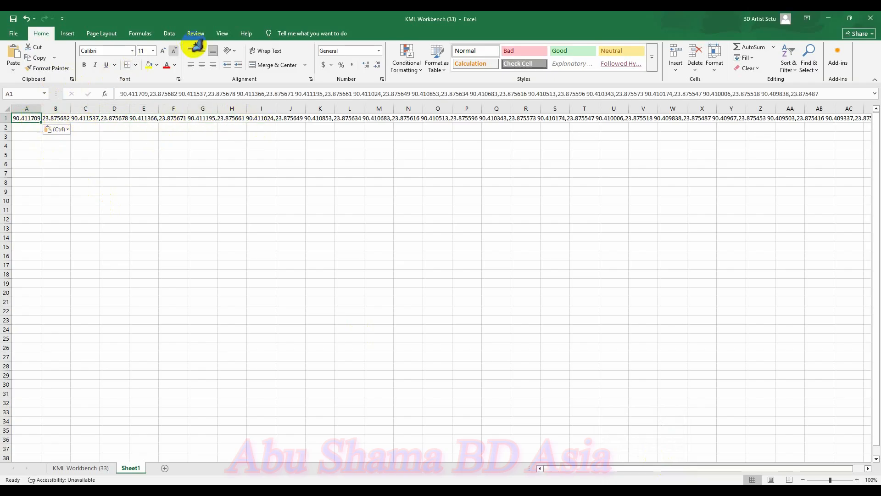
left_click(169, 34)
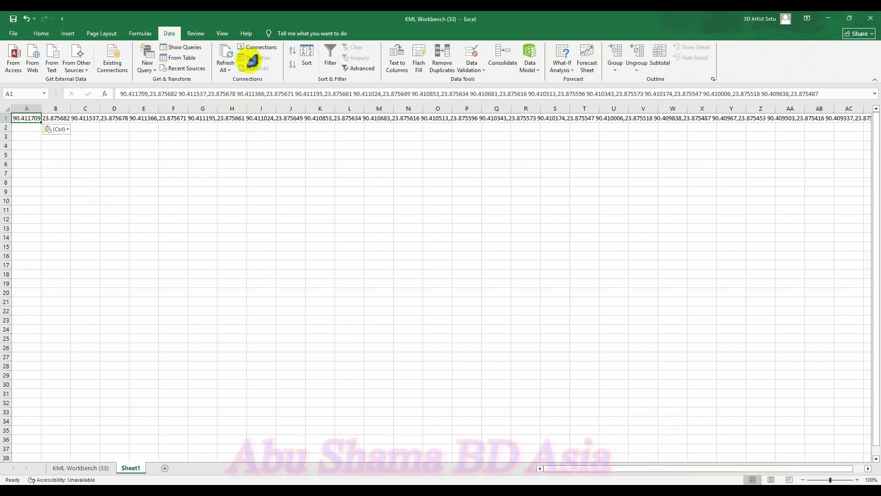
left_click(404, 66)
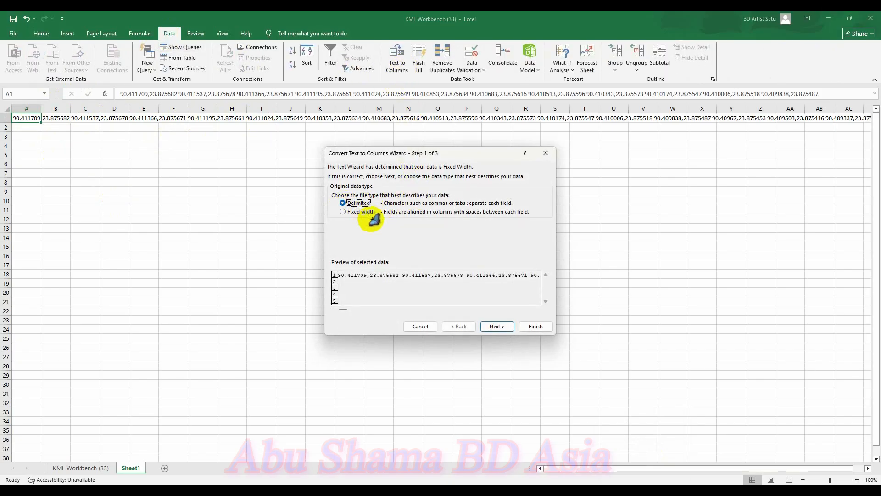
left_click(495, 326)
left_click(336, 211)
left_click(335, 219)
left_click(497, 326)
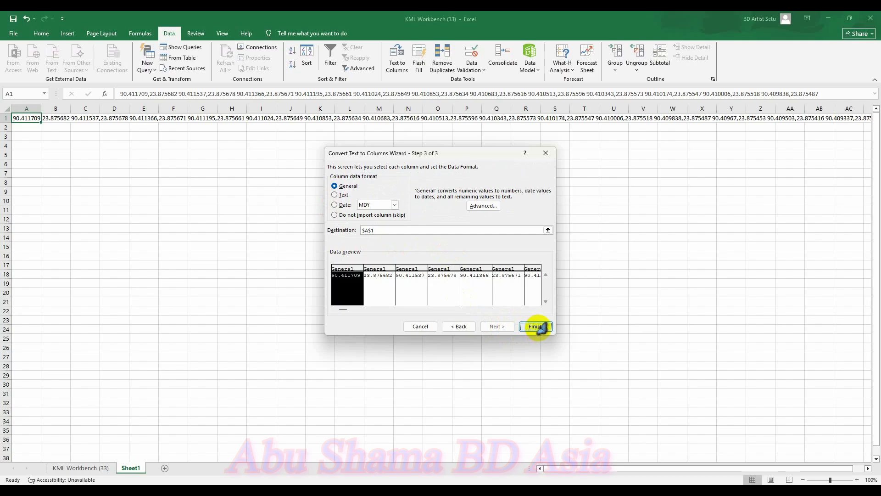
left_click(537, 326)
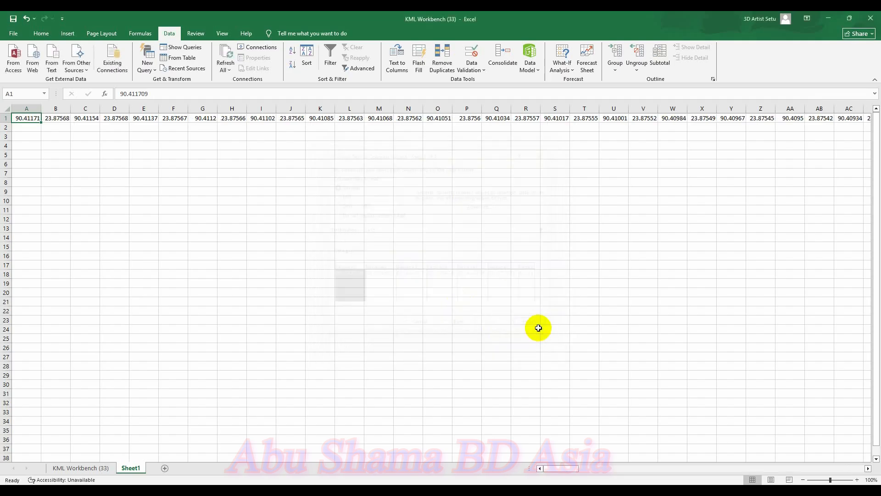
left_click(63, 118)
left_click(97, 118)
left_click(131, 119)
left_click(173, 120)
- Copy row 1 and paste it transposed into column A starting at cell A2
left_click(7, 118)
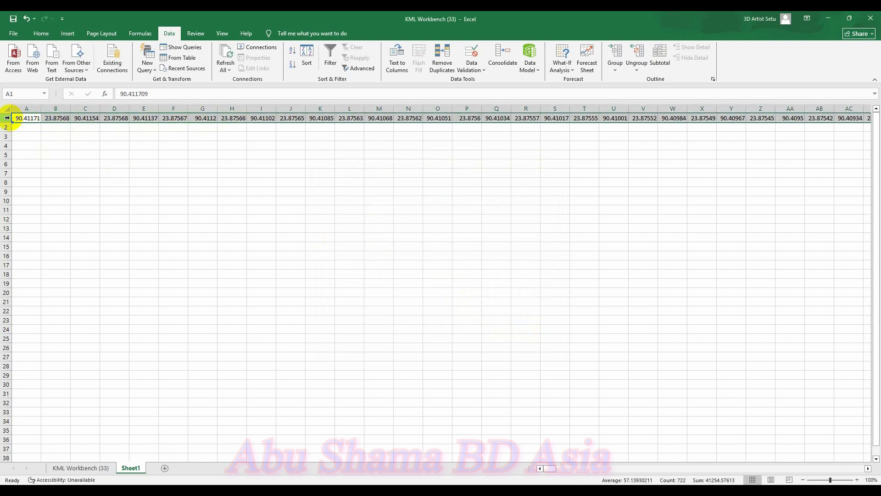
key("ctrl+c")
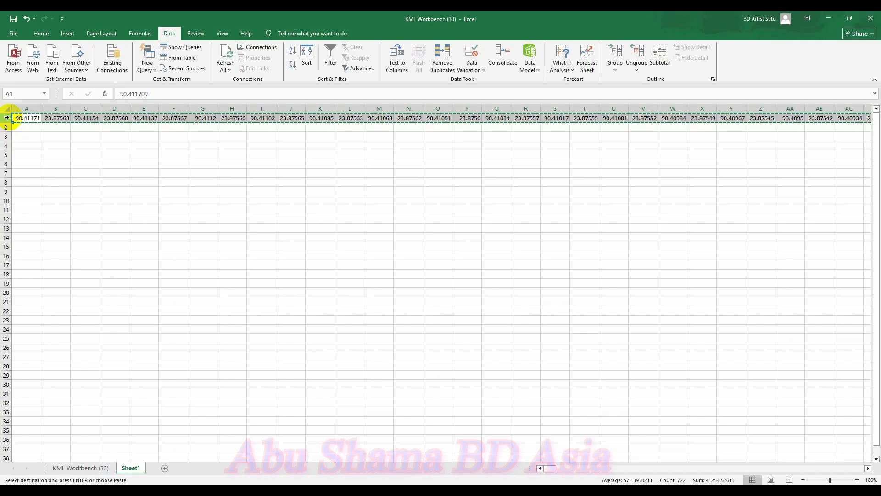
left_click(27, 129)
right_click(26, 129)
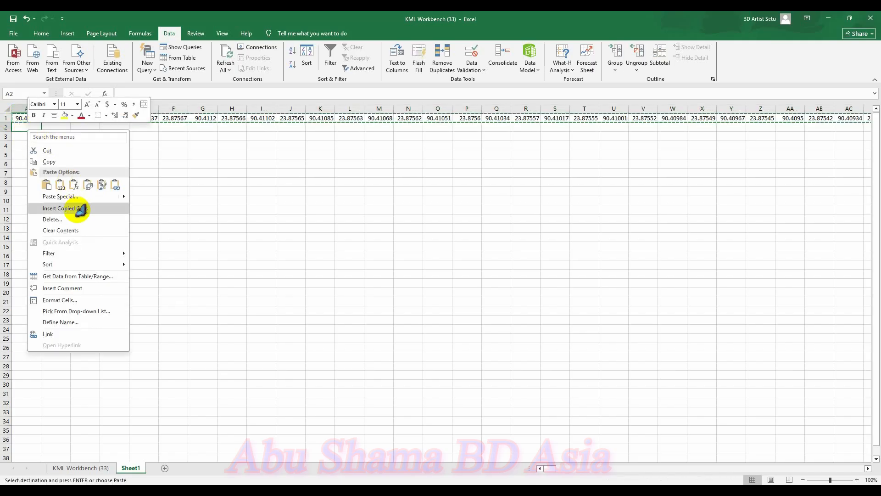
left_click(59, 197)
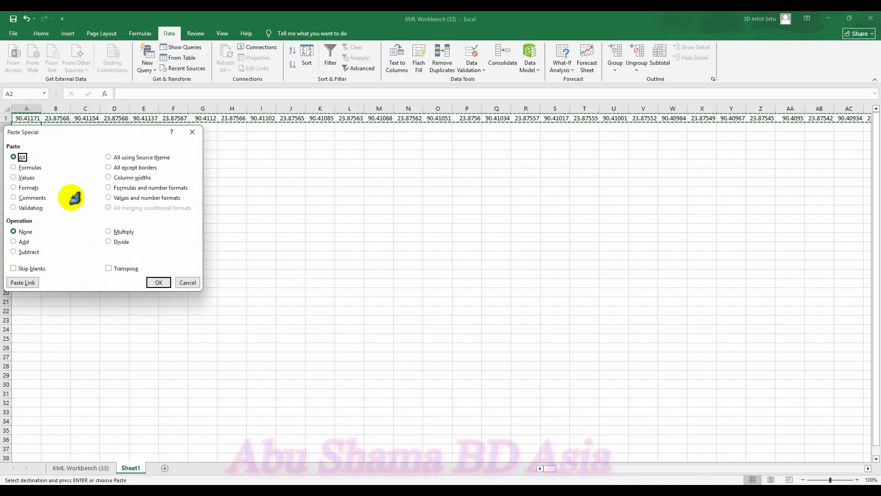
left_click(111, 268)
left_click(154, 283)
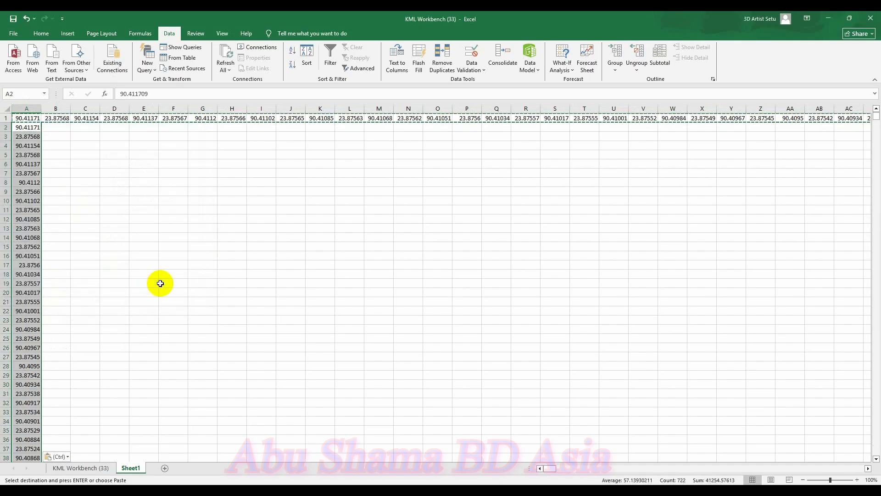
- Delete the original horizontal row 1 so only the transposed column of coordinates remains
left_click(6, 118)
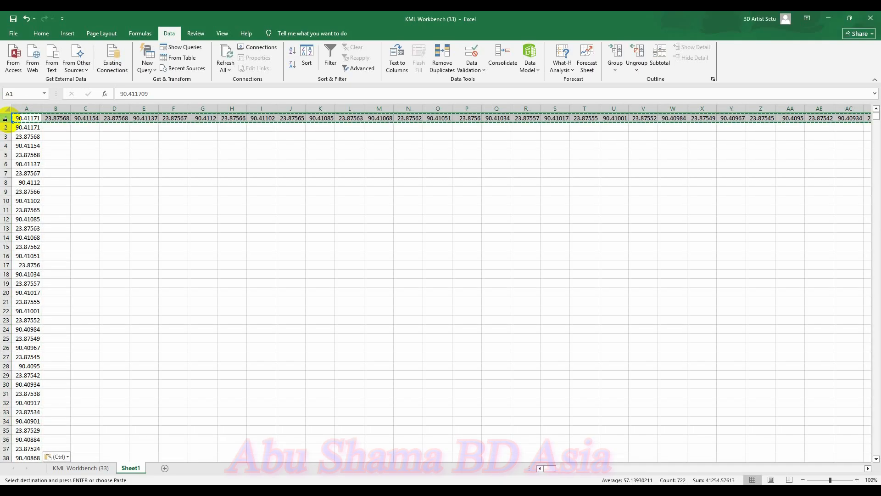
right_click(9, 119)
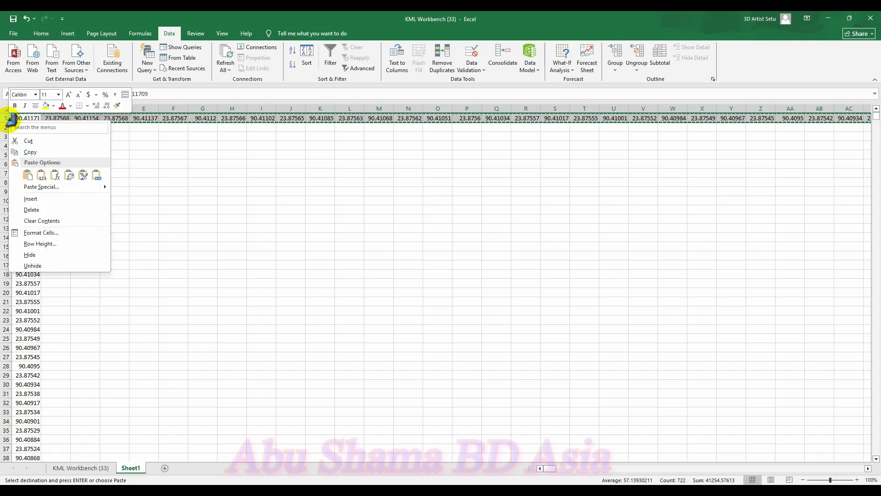
left_click(54, 209)
- Enter a1, a2, a3 and a4 in B1, C1, B2 and C2, and fill the pattern down to row 722
left_click(59, 118)
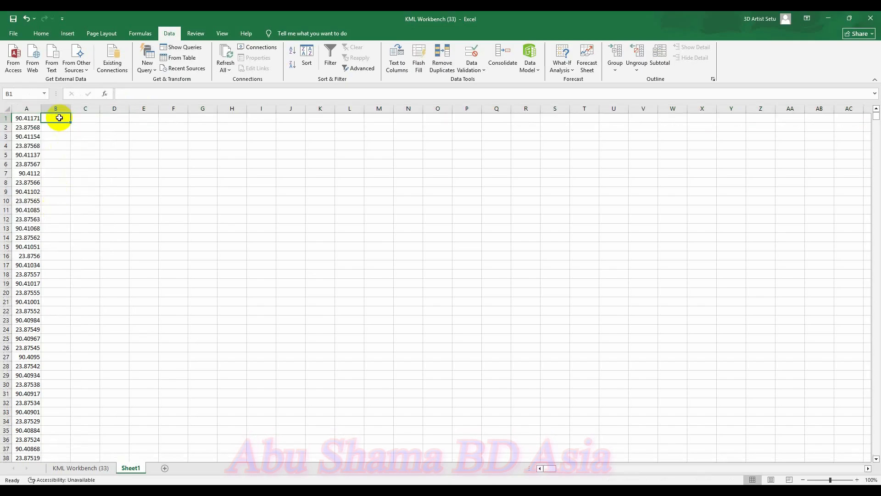
type("a1")
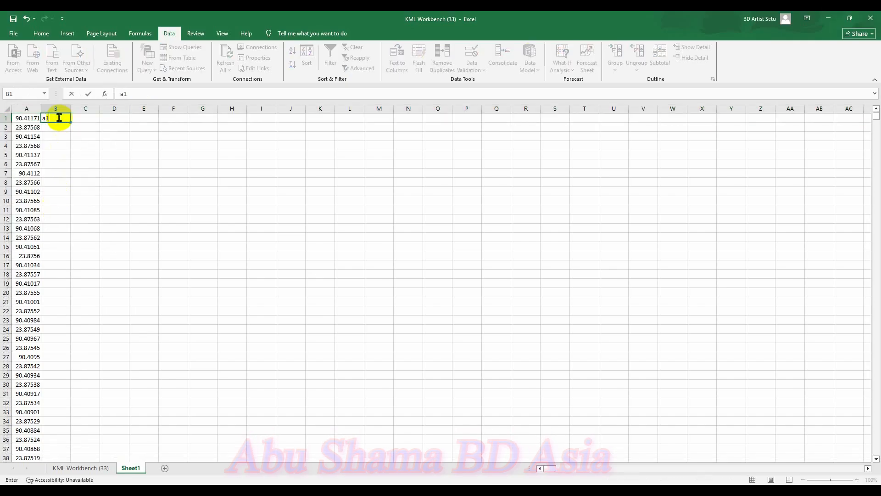
left_click(91, 118)
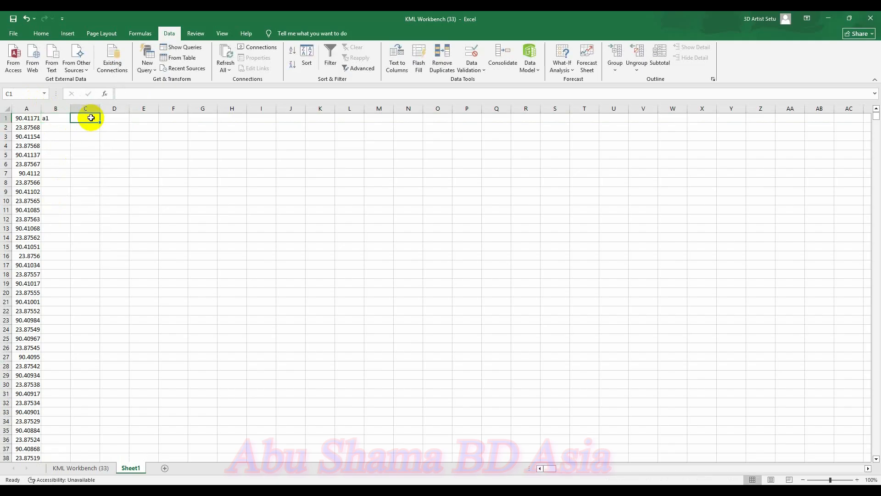
type("a2")
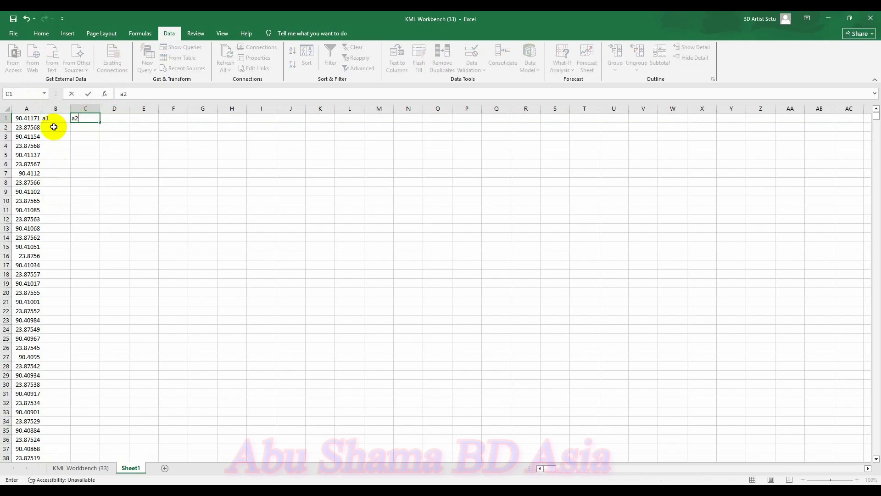
left_click(53, 126)
type("a3")
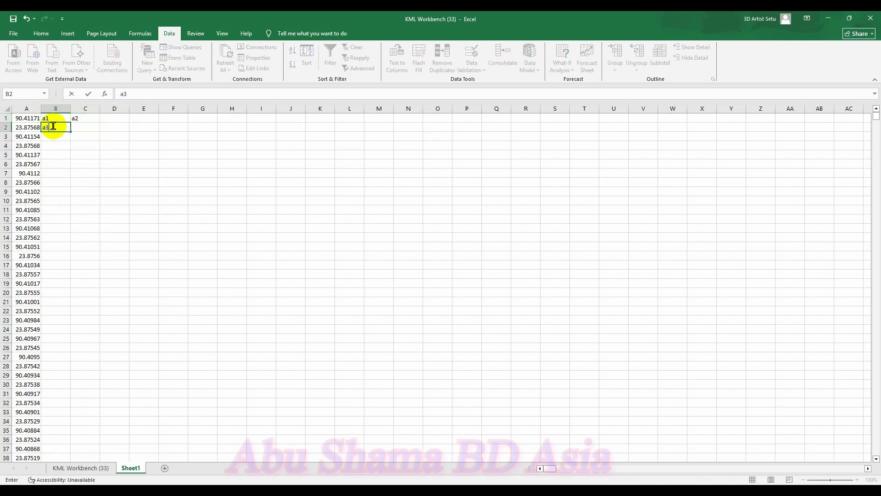
left_click(89, 127)
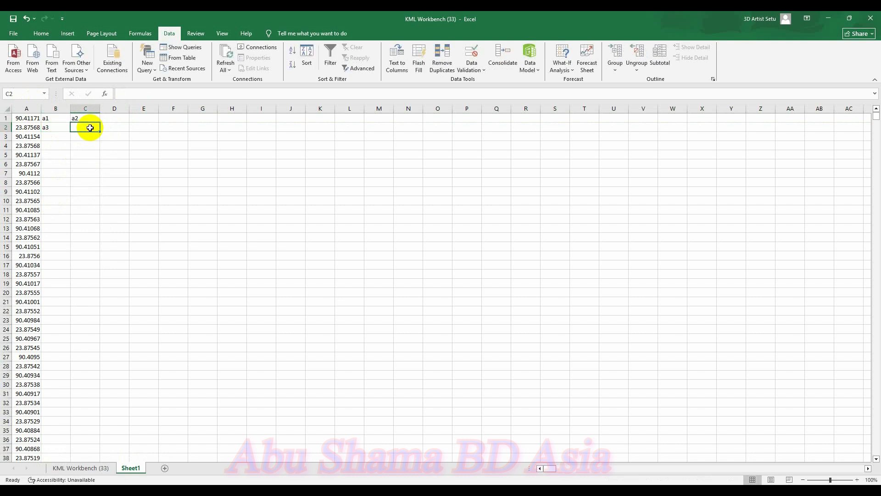
type("a")
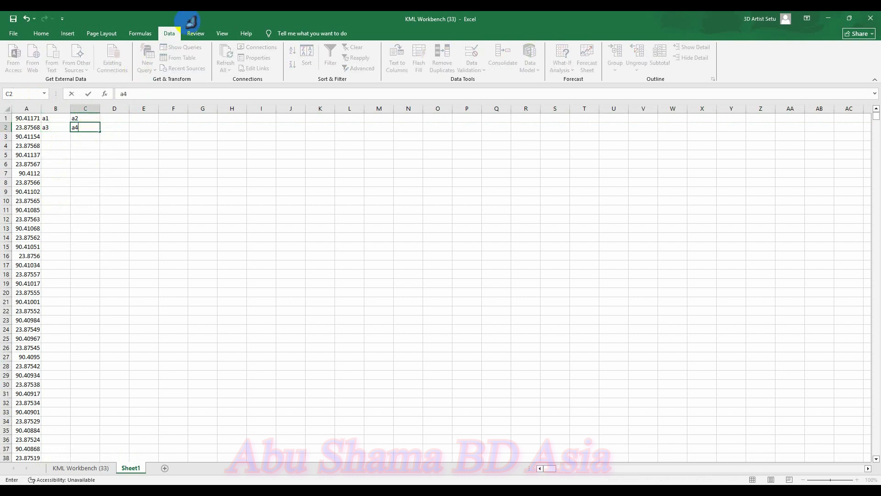
type("4")
left_click_drag(45, 118, 93, 452)
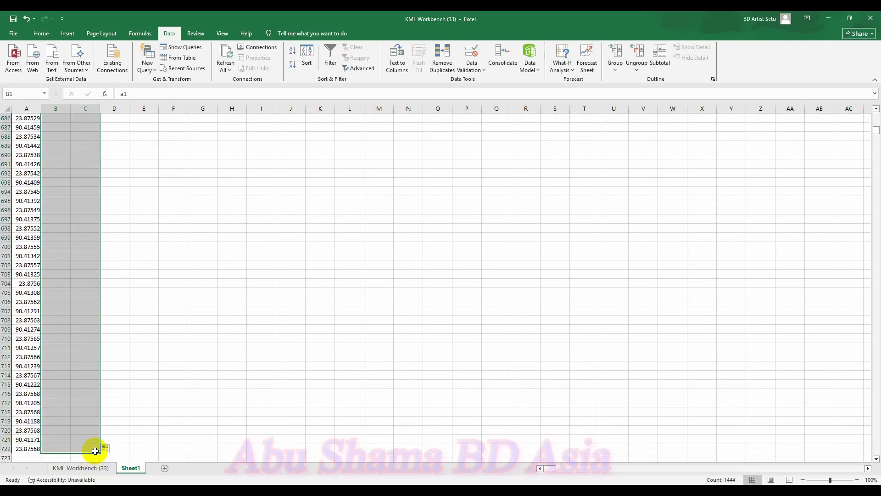
- Replace every "a" with "=a" throughout the sheet to turn the references in columns B and C into formulas
left_click(376, 220)
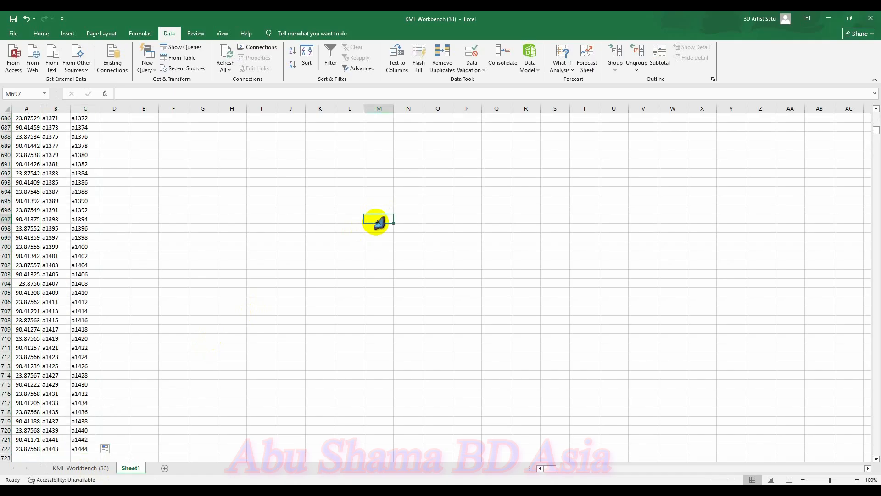
key("ctrl+f")
left_click(380, 235)
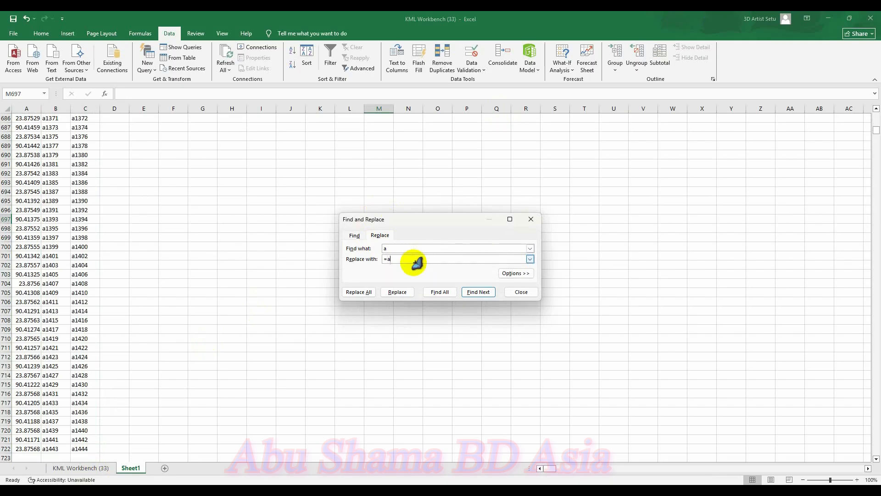
left_click(360, 292)
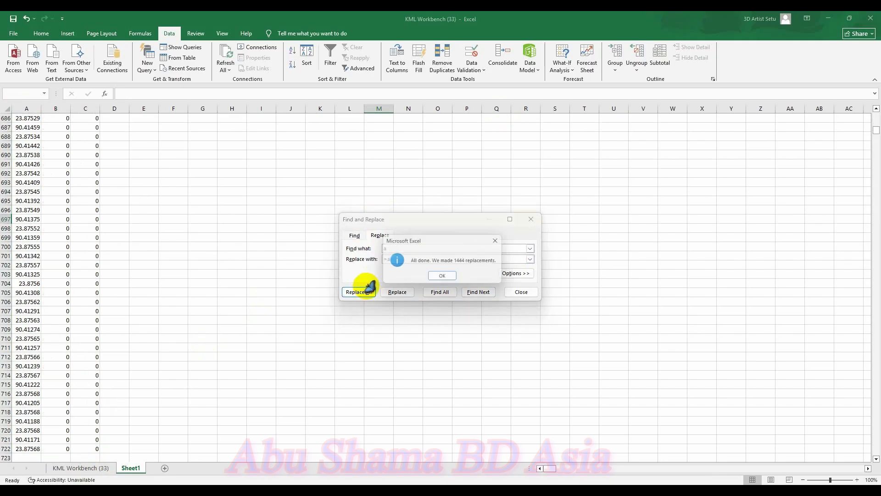
left_click(446, 278)
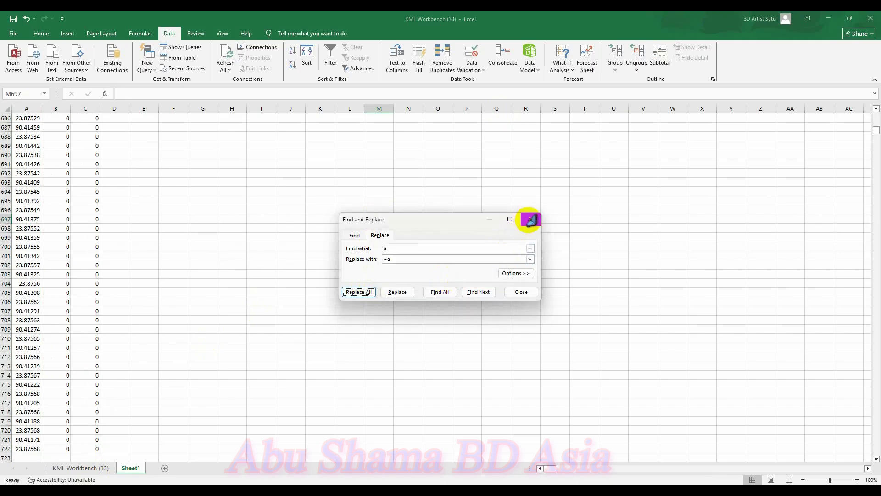
left_click(530, 219)
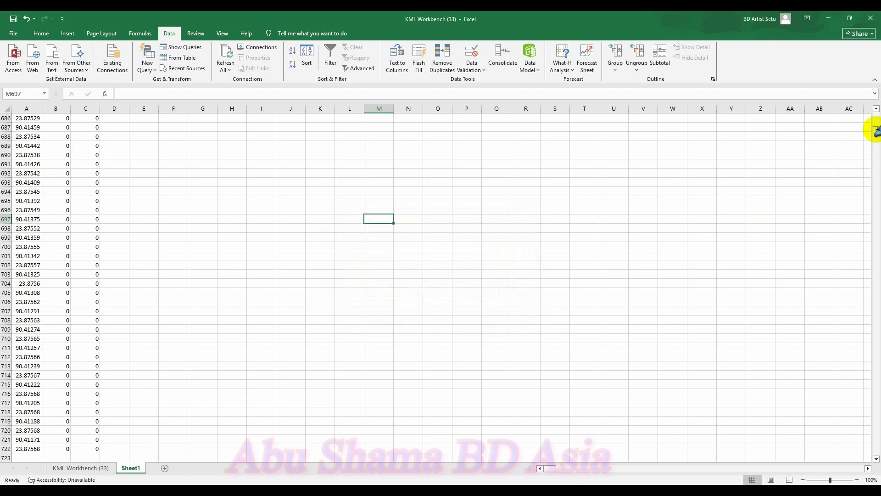
left_click_drag(877, 131, 875, 117)
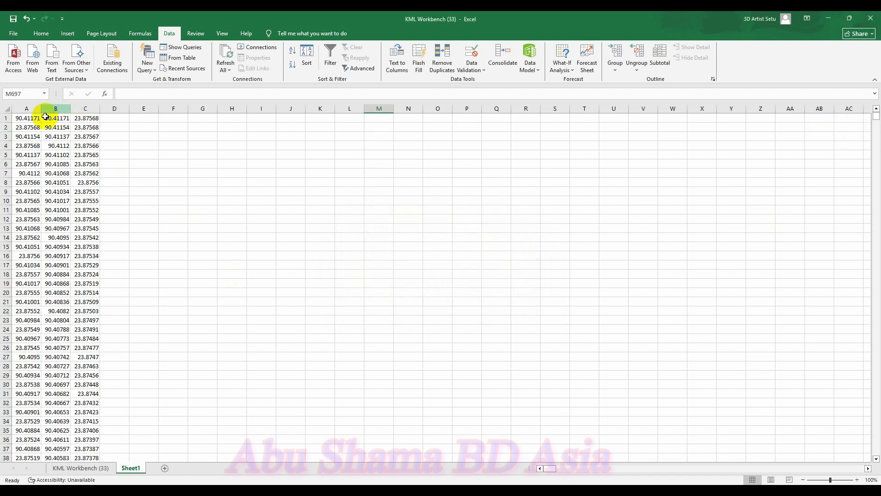
- Copy B1:C361 from Sheet1 and paste it as values into the KML Workbench (33) sheet starting at cell H8
left_click_drag(46, 117, 82, 160)
left_click_drag(99, 337, 93, 271)
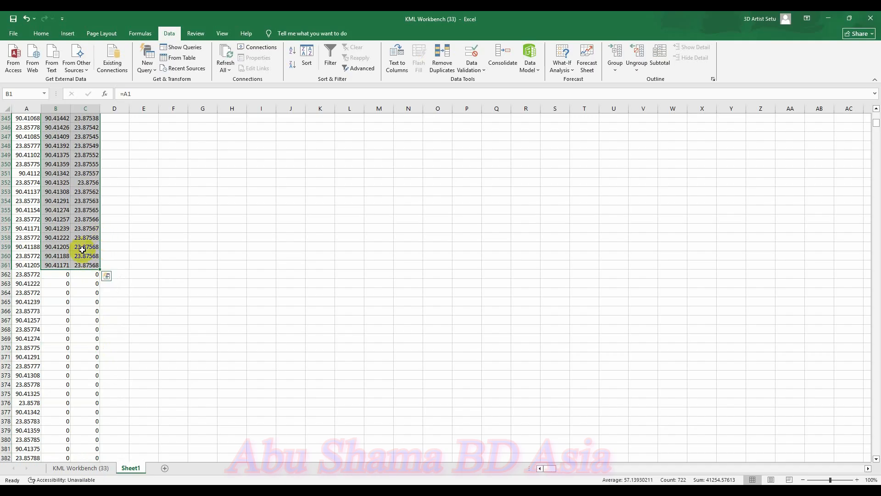
key("ctrl+c")
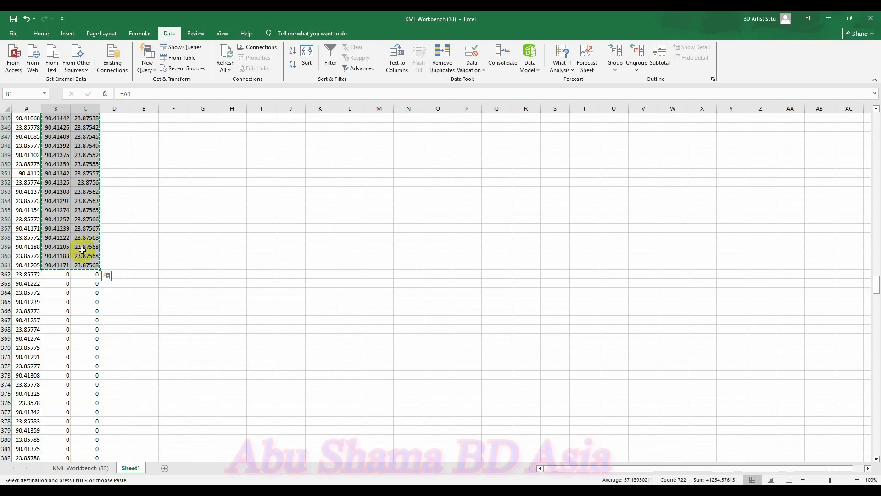
left_click(81, 468)
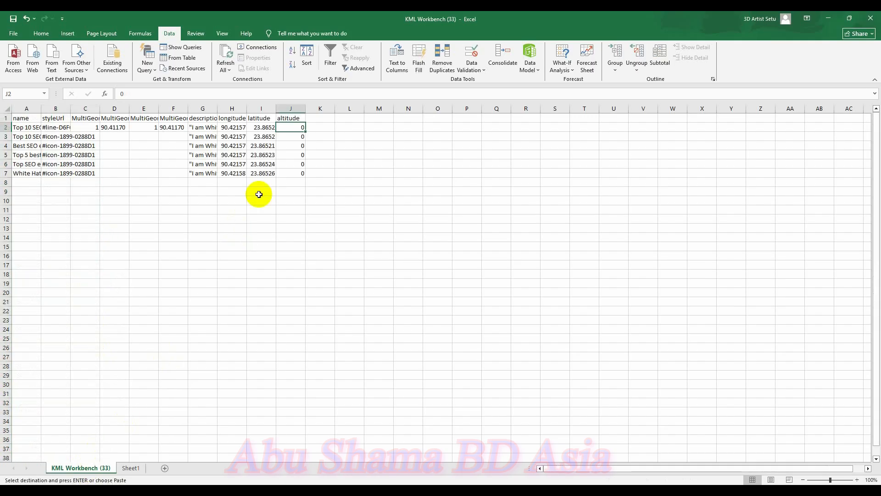
left_click(233, 182)
right_click(233, 182)
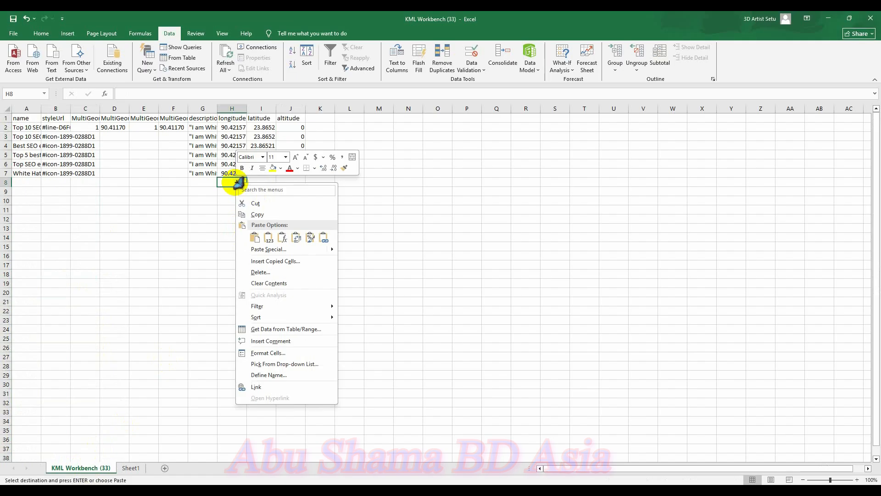
left_click(274, 248)
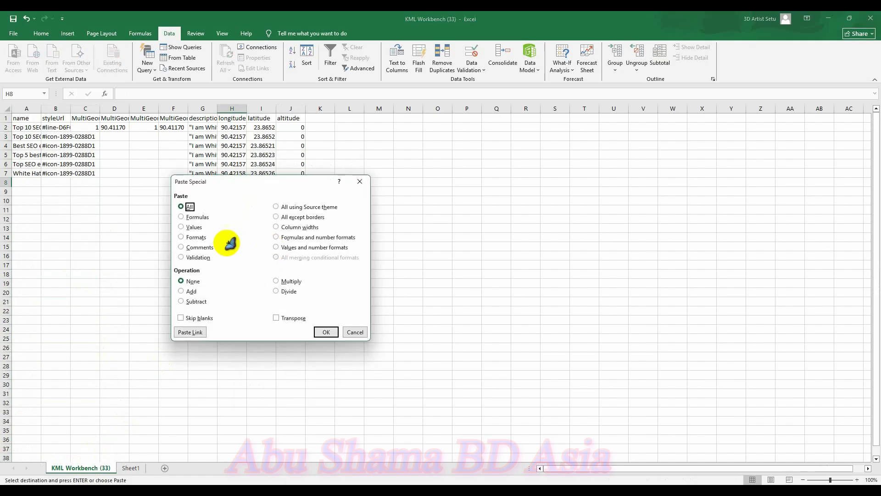
left_click(184, 226)
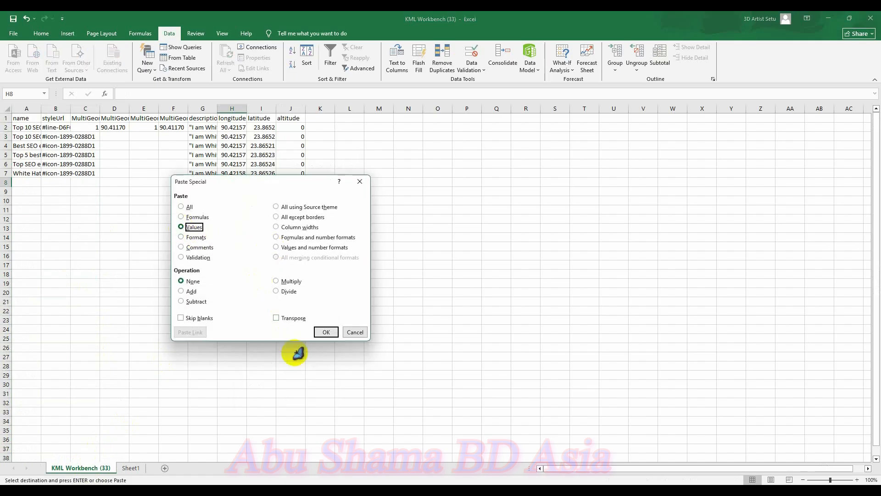
left_click(326, 332)
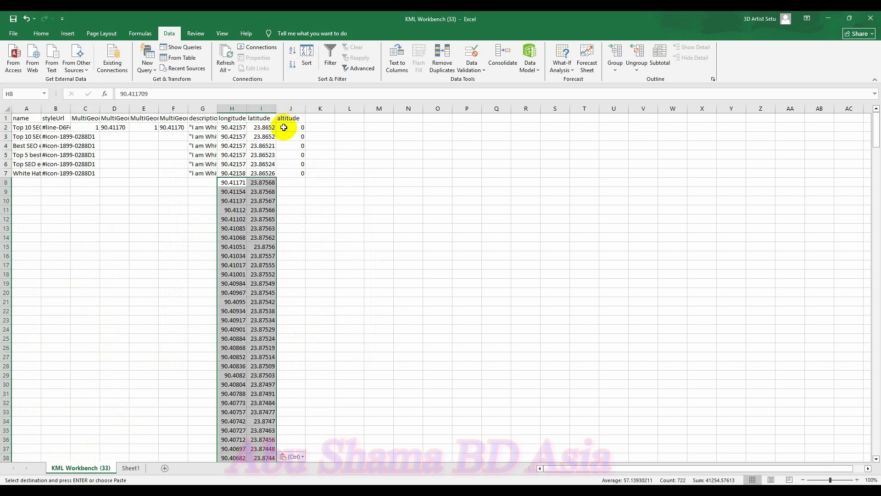
- Fill the altitude value 0 down column J to row 368, alongside all the longitude and latitude rows
left_click_drag(283, 127, 298, 163)
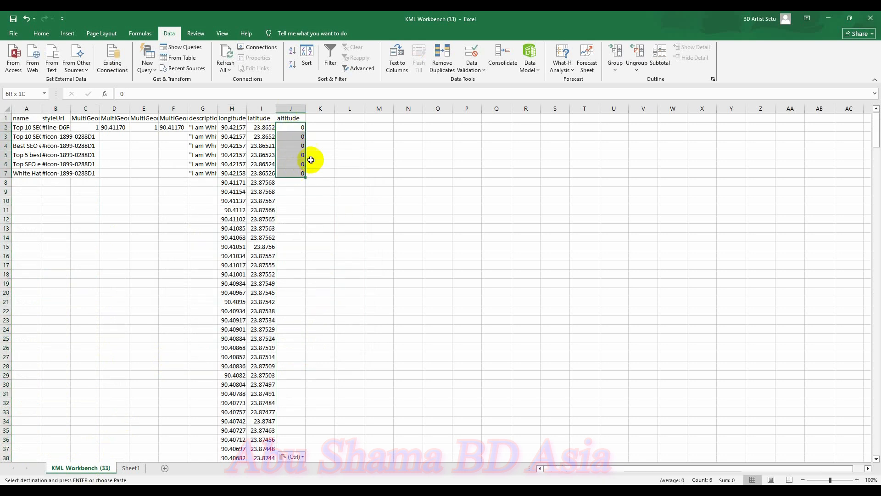
left_click(351, 136)
left_click_drag(281, 137, 301, 177)
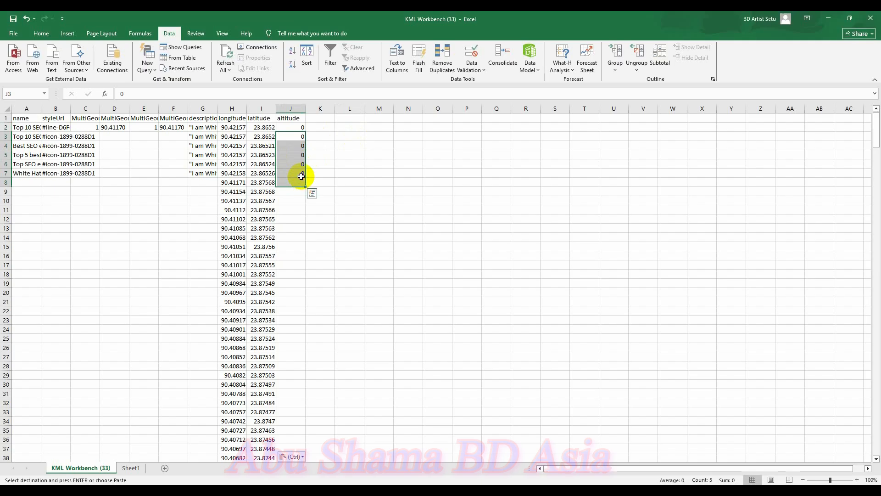
left_click(327, 155)
left_click_drag(281, 134, 299, 168)
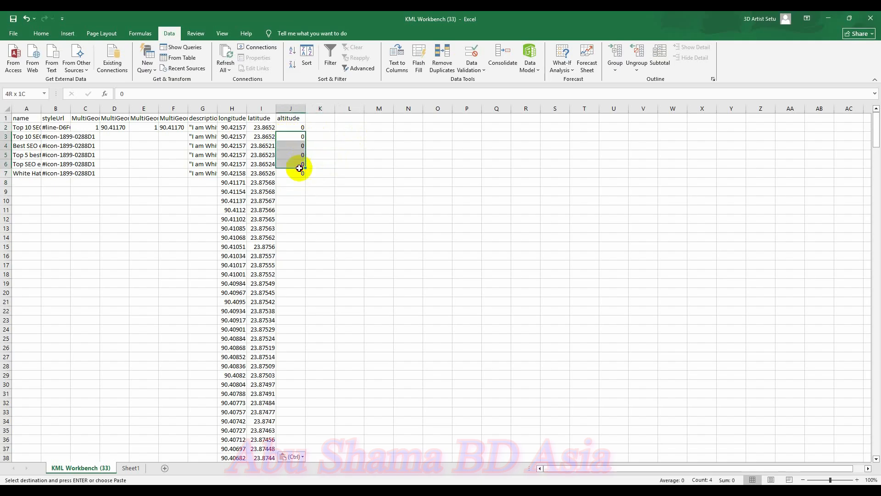
left_click_drag(306, 176, 356, 374)
scroll(368, 331, "up", 19)
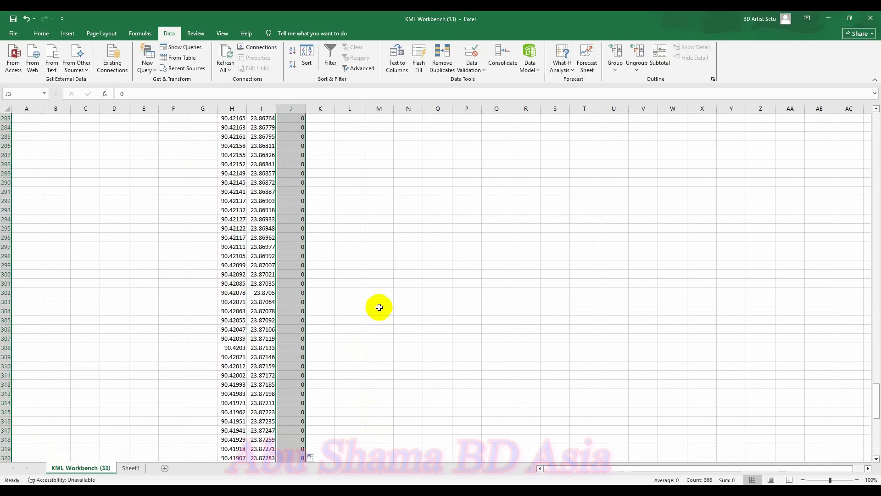
scroll(379, 307, "up", 20)
scroll(371, 264, "up", 20)
scroll(370, 259, "up", 4)
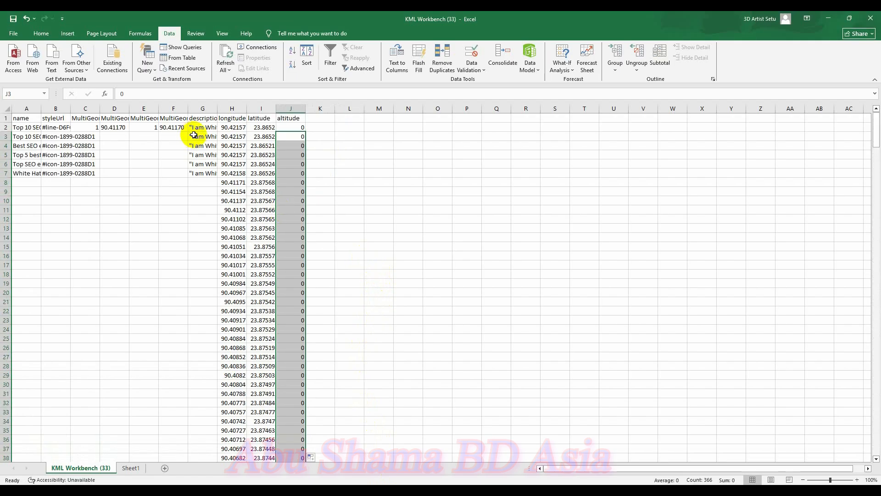
- Fill the descriptions in G3:G7 down column G to row 368
left_click_drag(192, 136, 210, 164)
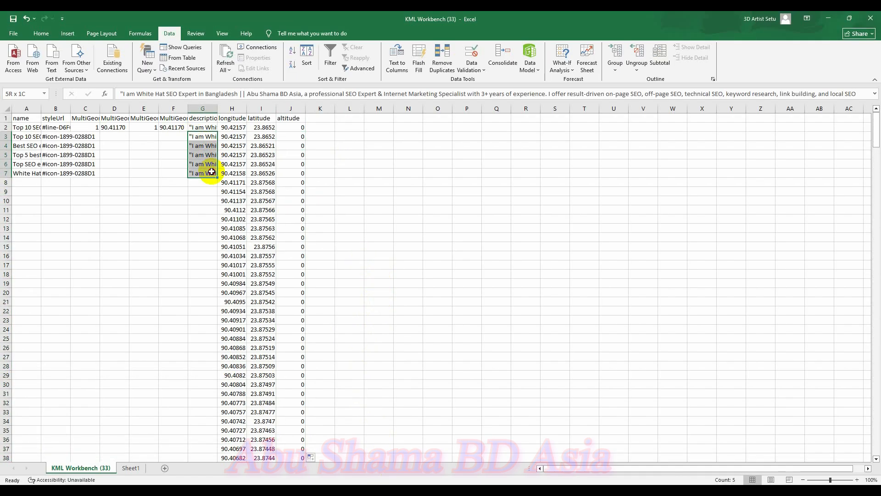
left_click_drag(218, 177, 215, 445)
scroll(271, 344, "up", 20)
scroll(282, 331, "up", 20)
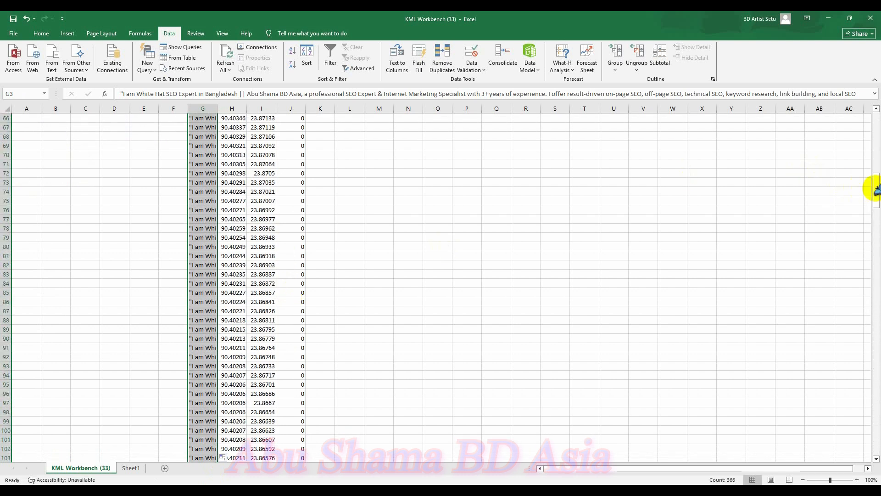
left_click_drag(876, 189, 876, 123)
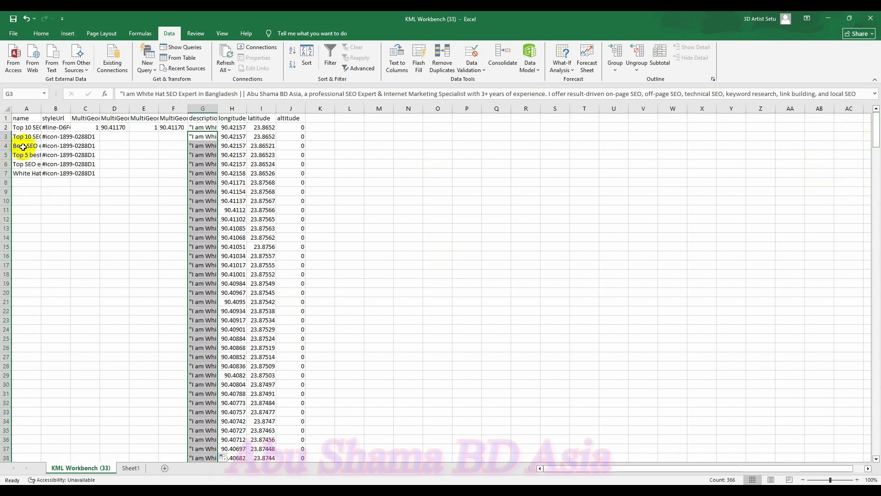
- Fill the names and style URLs in A3:B7 down columns A and B to row 368
left_click_drag(17, 137, 72, 404)
left_click_drag(71, 437, 79, 325)
scroll(257, 358, "up", 20)
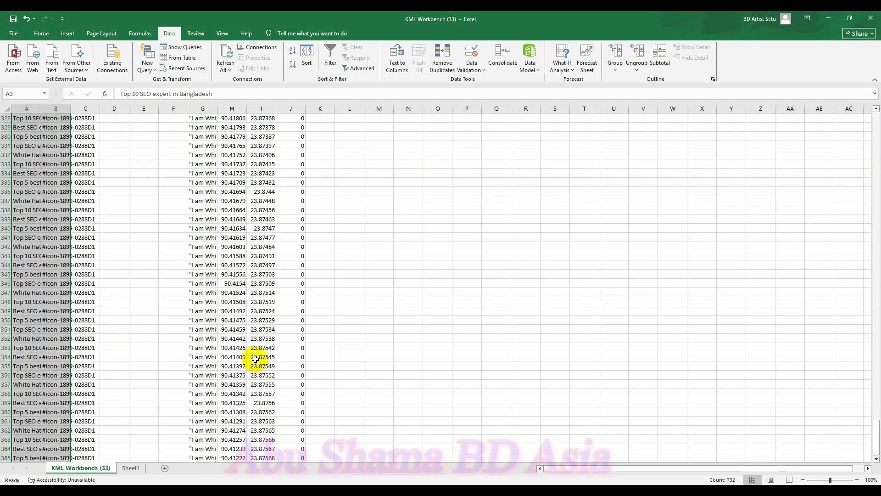
scroll(266, 342, "up", 20)
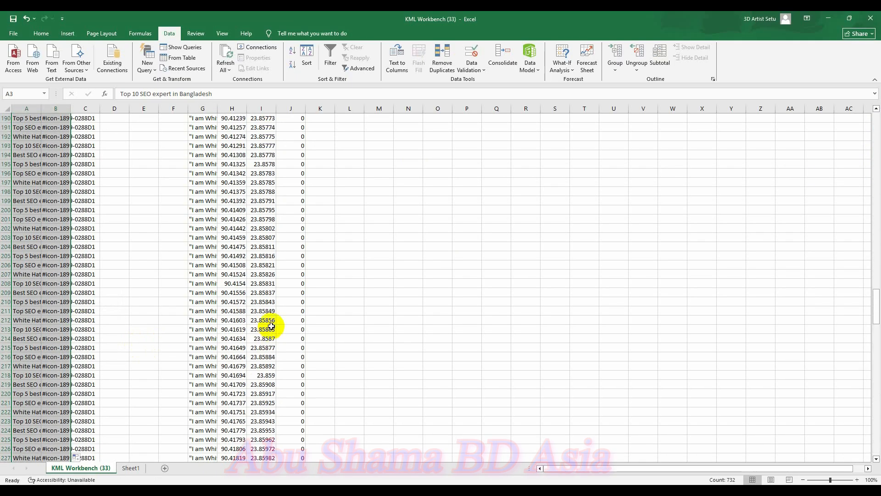
scroll(278, 313, "up", 20)
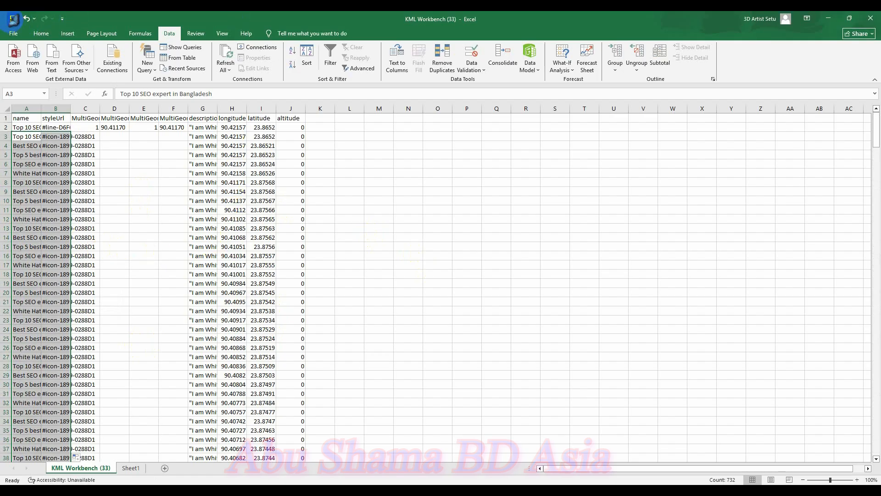
left_click(13, 18)
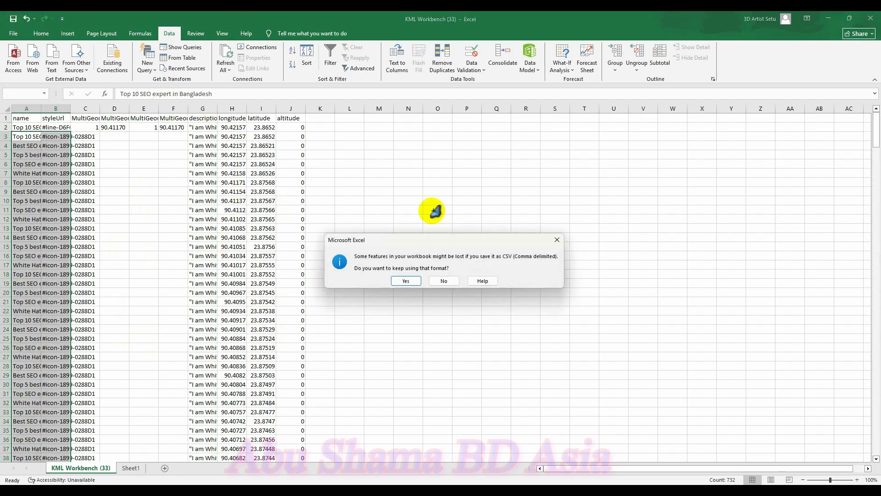
left_click(558, 240)
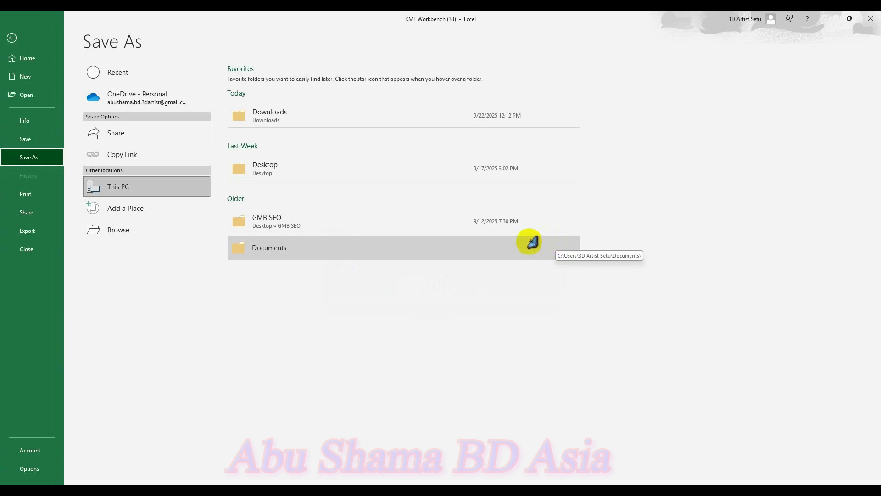
left_click(384, 247)
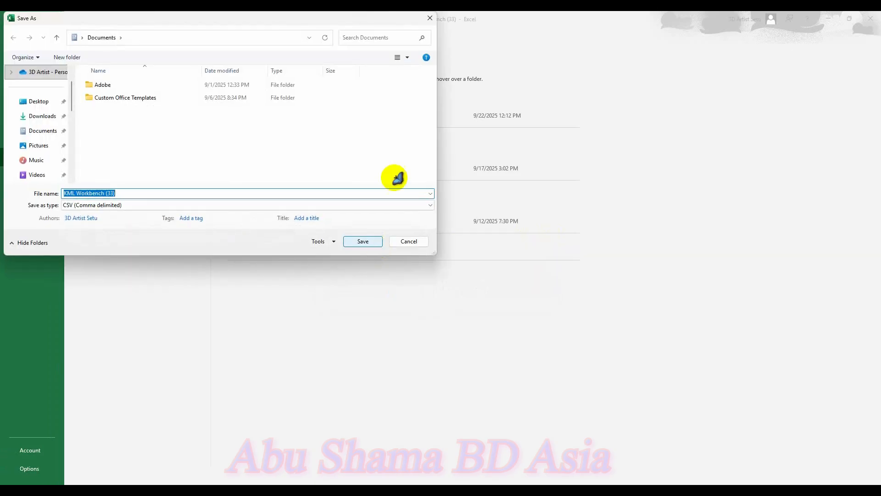
left_click(430, 18)
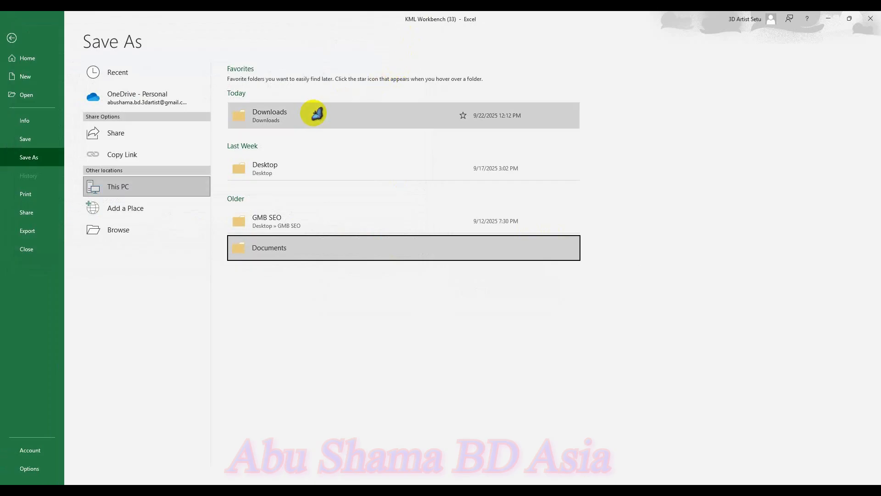
- Save the active sheet as CSV (Comma delimited) over the existing 1 KM file in the Desktop's GMB SEO folder
double_click(133, 188)
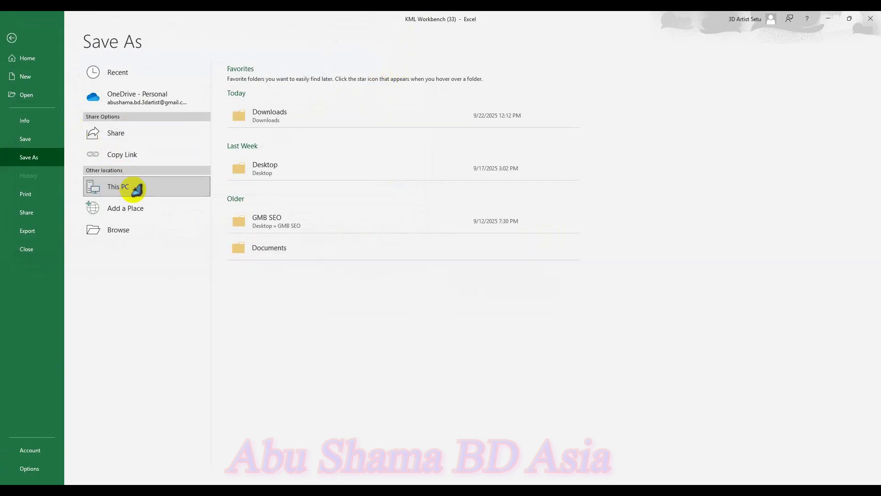
left_click(40, 105)
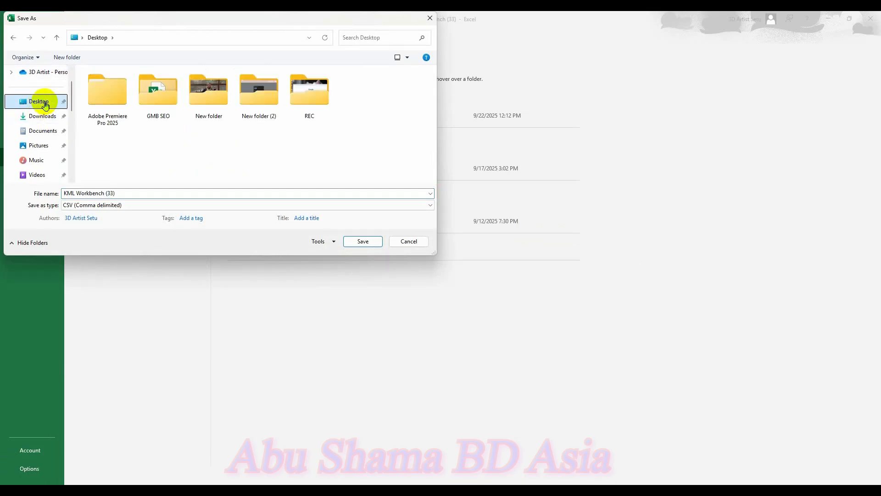
left_click(169, 99)
double_click(169, 98)
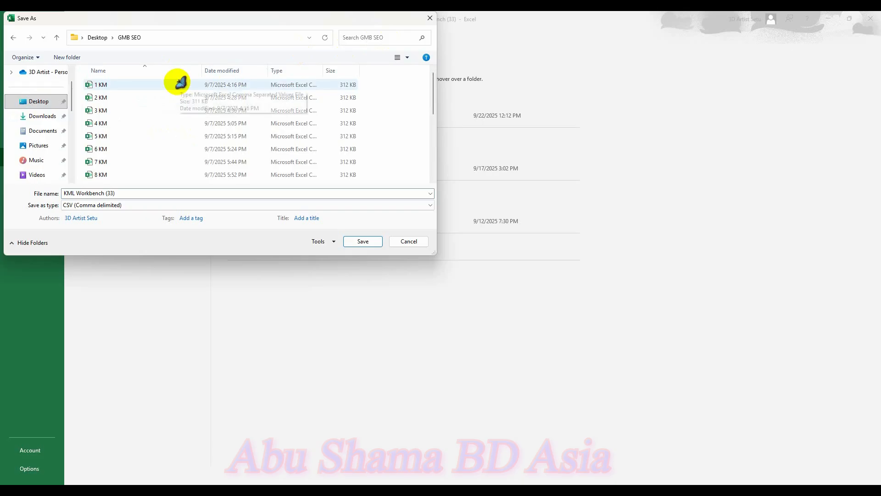
left_click(180, 84)
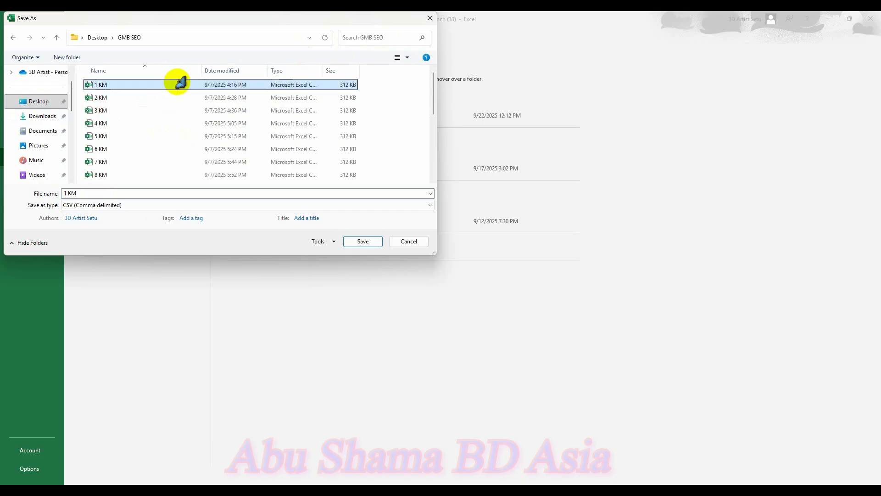
left_click(358, 241)
left_click(462, 252)
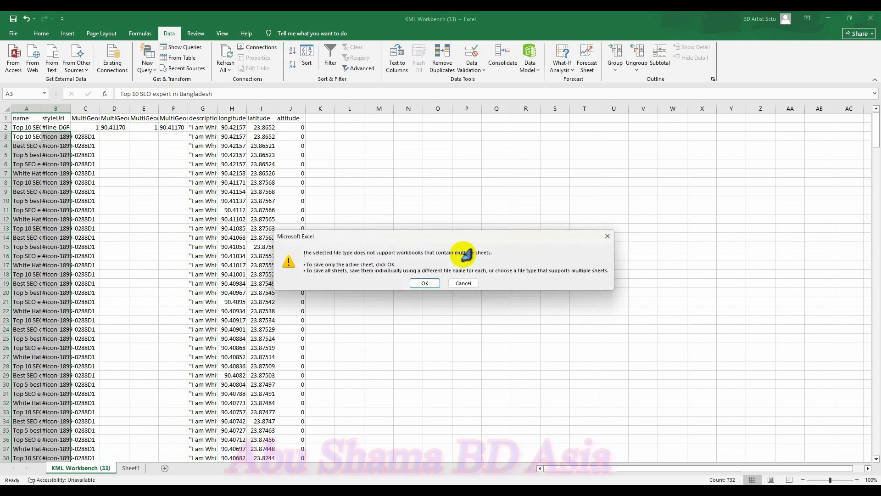
left_click(424, 283)
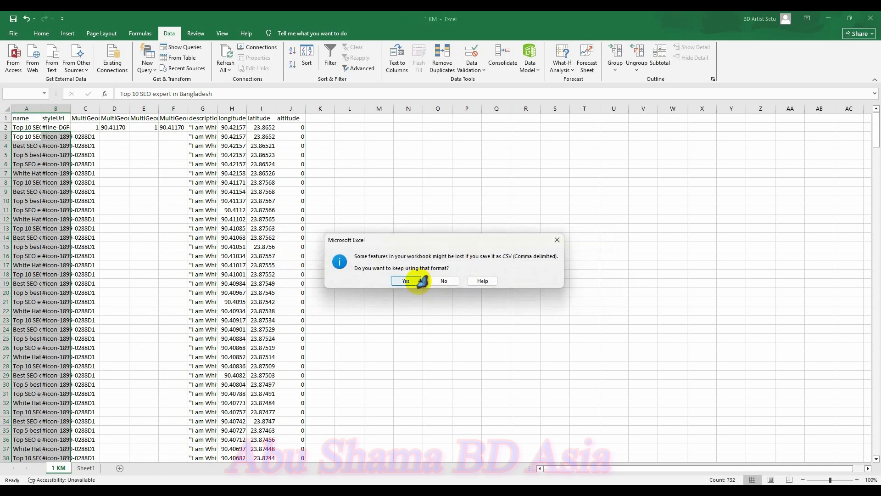
left_click(419, 280)
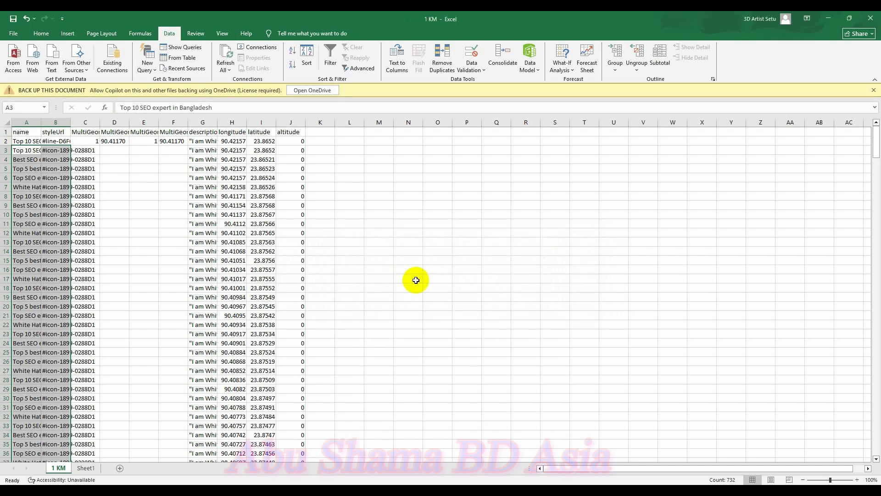
- Save the 1 KM file once more under the same name in GMB SEO, replacing the existing copy and keeping the CSV format
left_click(15, 33)
left_click(32, 156)
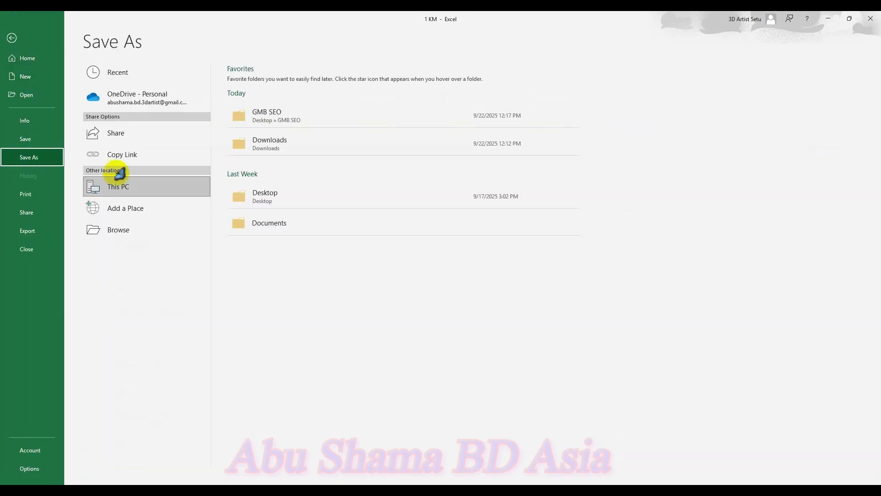
double_click(158, 188)
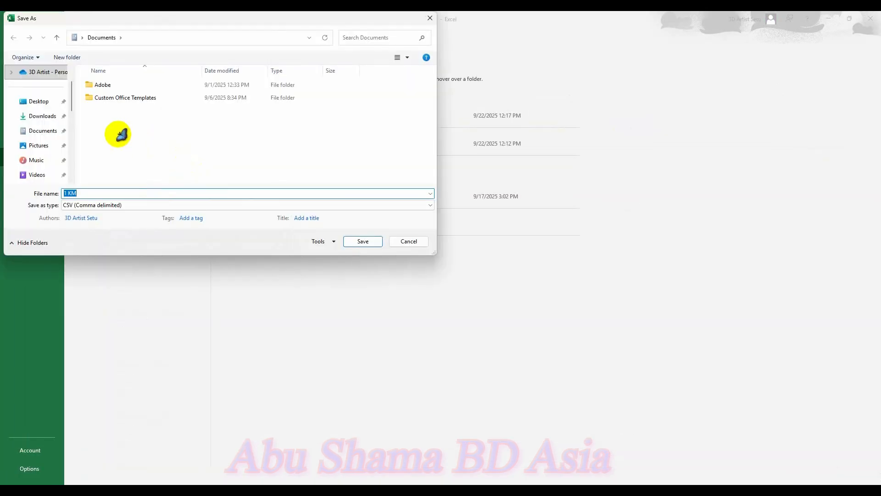
scroll(46, 119, "up", 1)
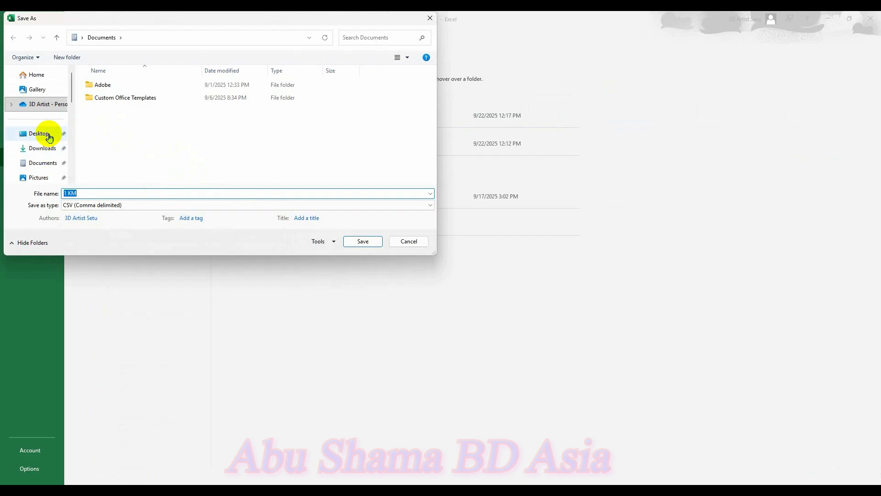
left_click(49, 136)
double_click(156, 94)
double_click(121, 84)
left_click(463, 252)
left_click(427, 281)
left_click(407, 282)
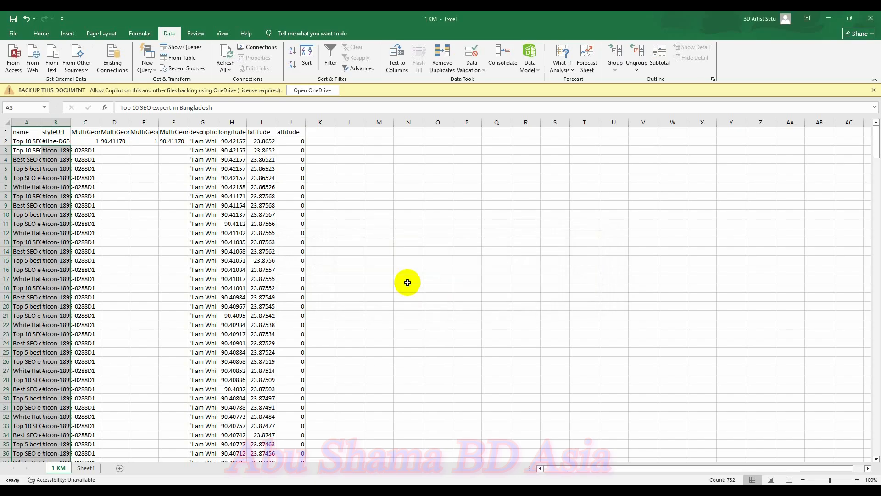
- Switch to the Google My Maps map in the browser and delete its KML Workbench layer
left_click(828, 19)
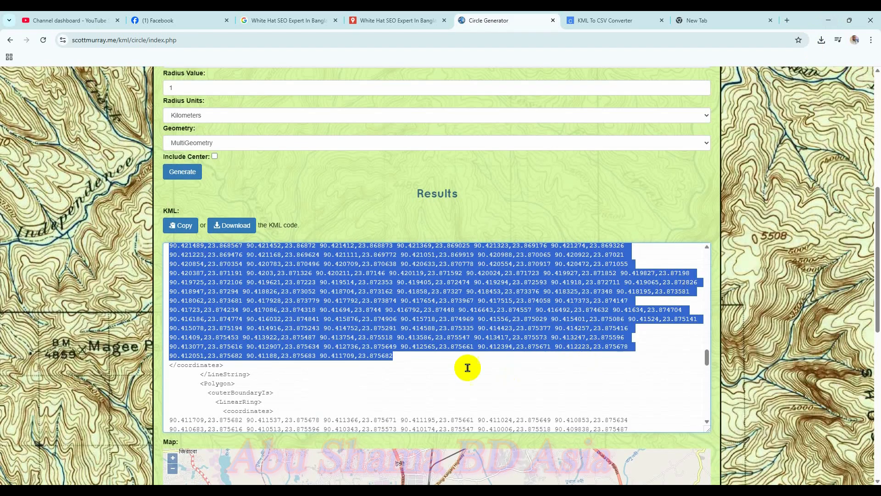
left_click(383, 20)
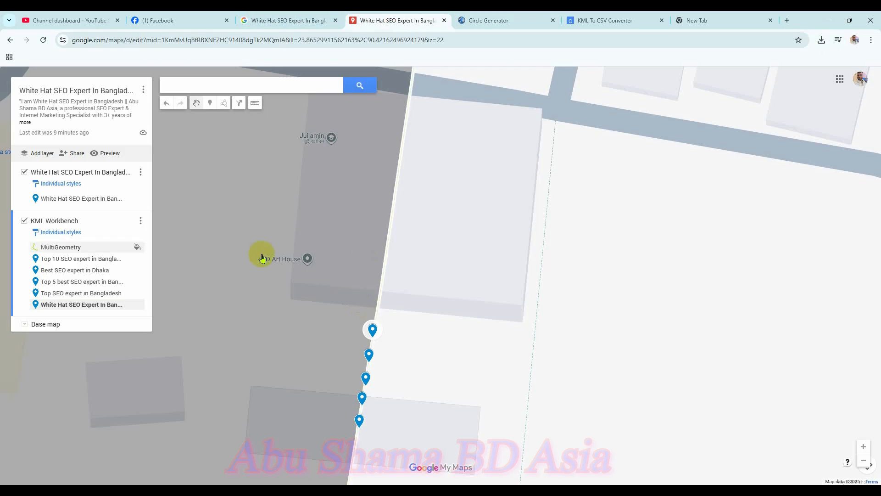
left_click(141, 222)
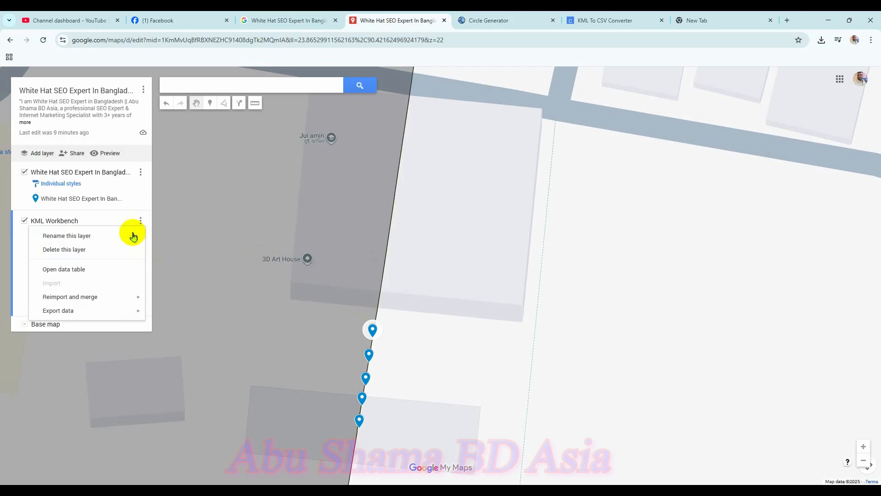
left_click(95, 254)
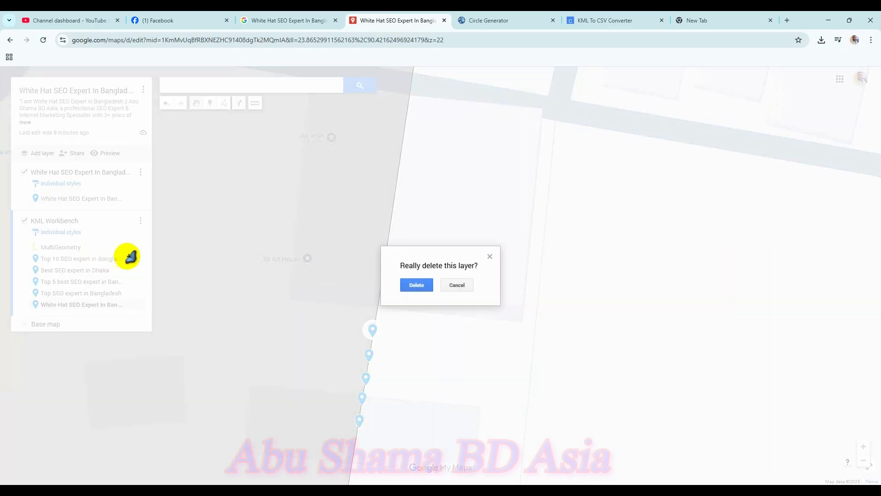
left_click(423, 285)
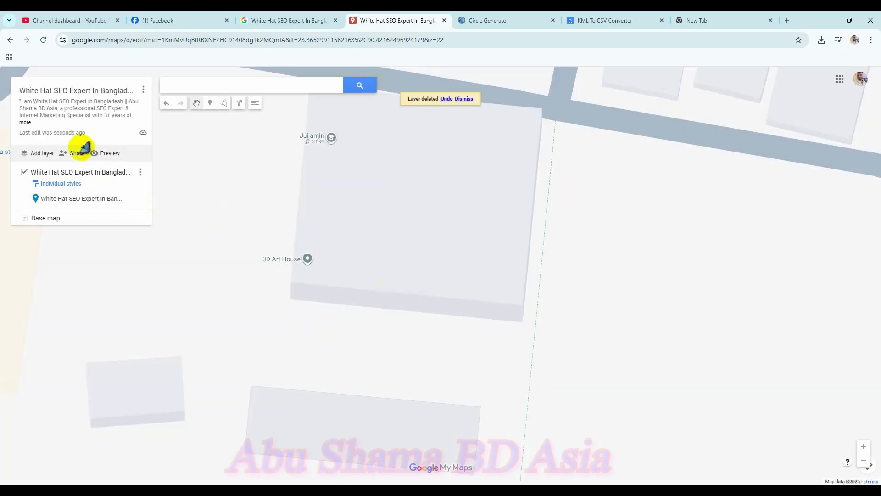
- Add a new layer to the map and import the 1 KM file from the Desktop's GMB SEO folder
left_click(42, 154)
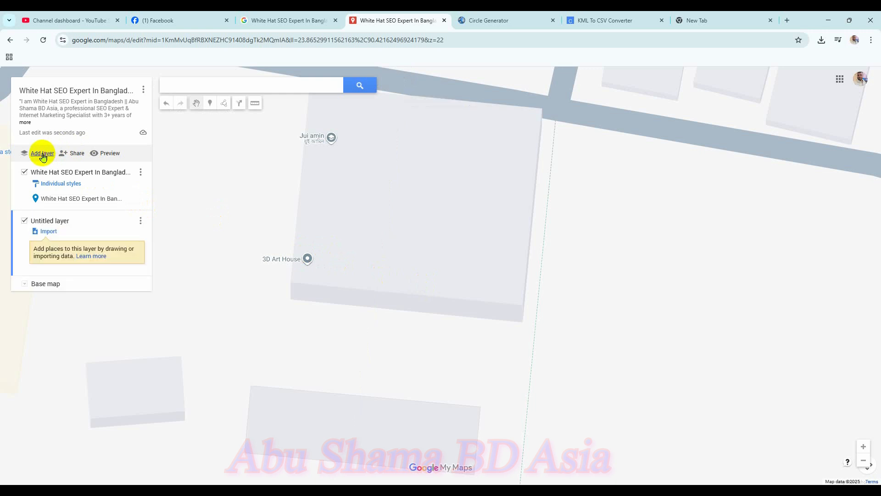
left_click(48, 232)
left_click(437, 337)
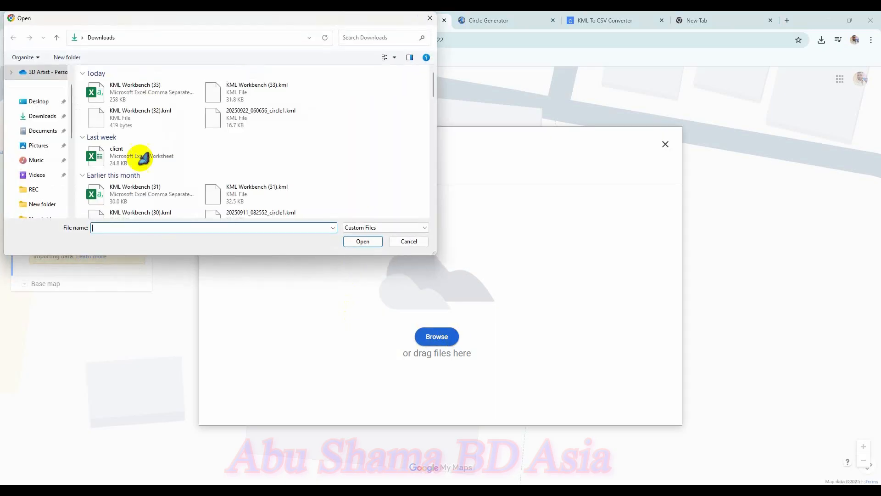
left_click(39, 101)
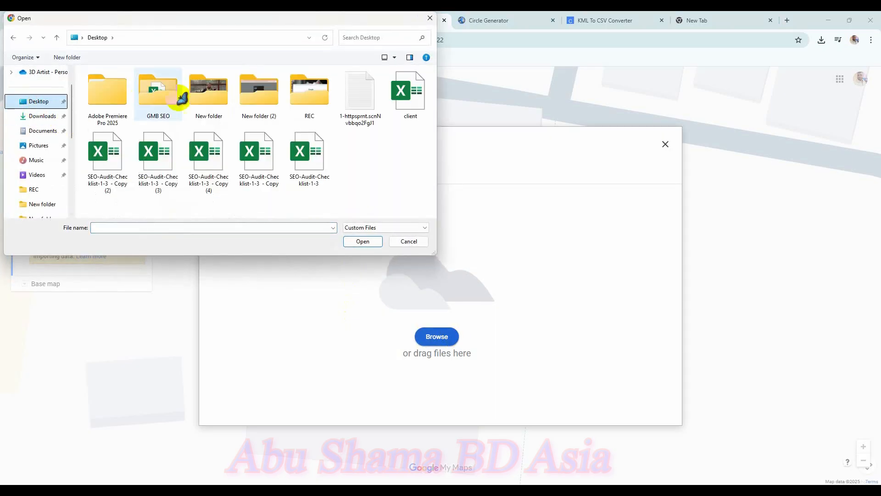
double_click(157, 94)
double_click(131, 87)
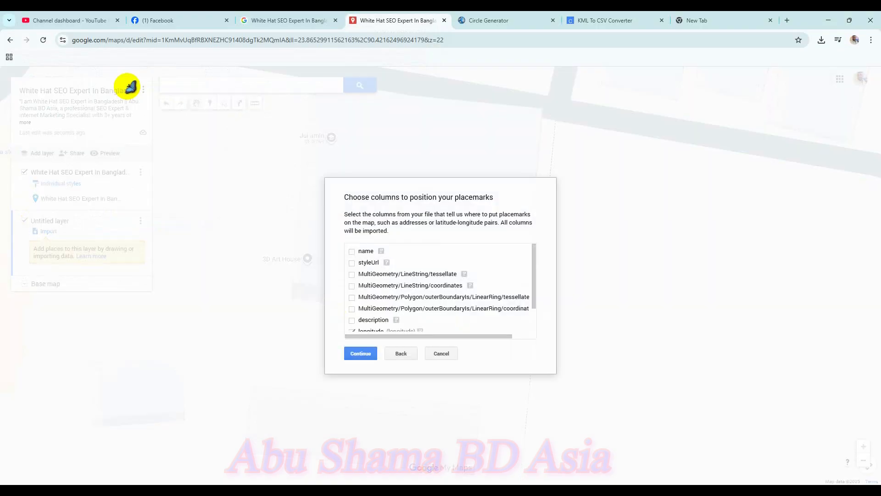
- Include the columns from name through description for placemark positioning, use name as the marker title, and finish the import
left_click(352, 262)
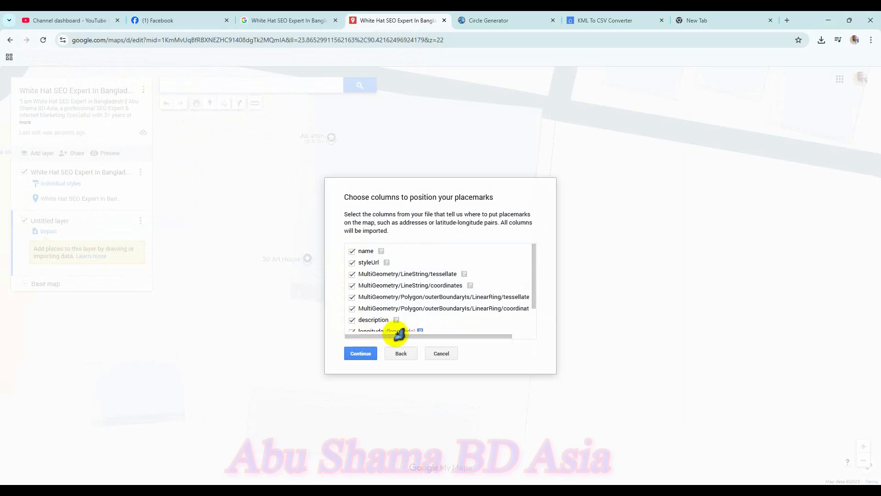
left_click(361, 352)
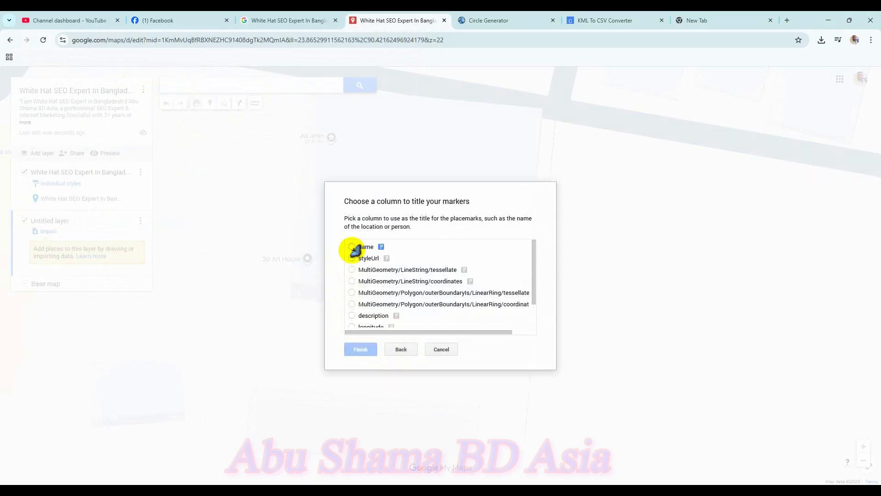
left_click(352, 247)
left_click(361, 349)
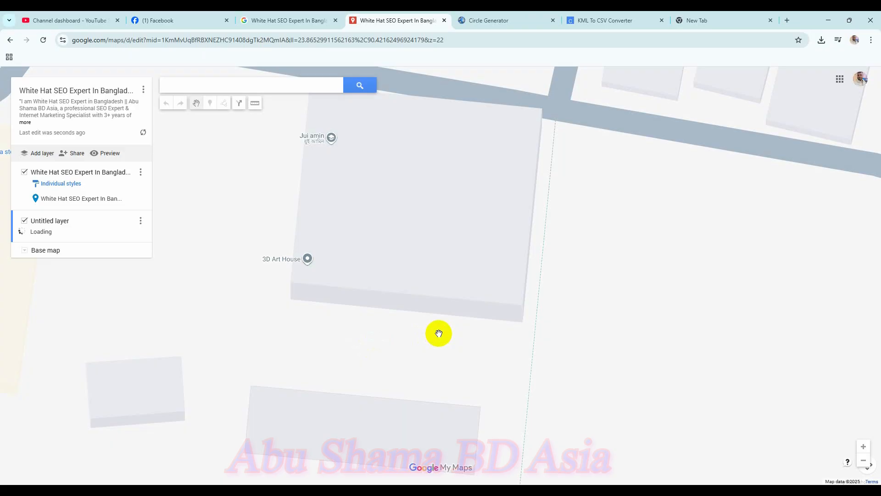
scroll(561, 319, "up", 1)
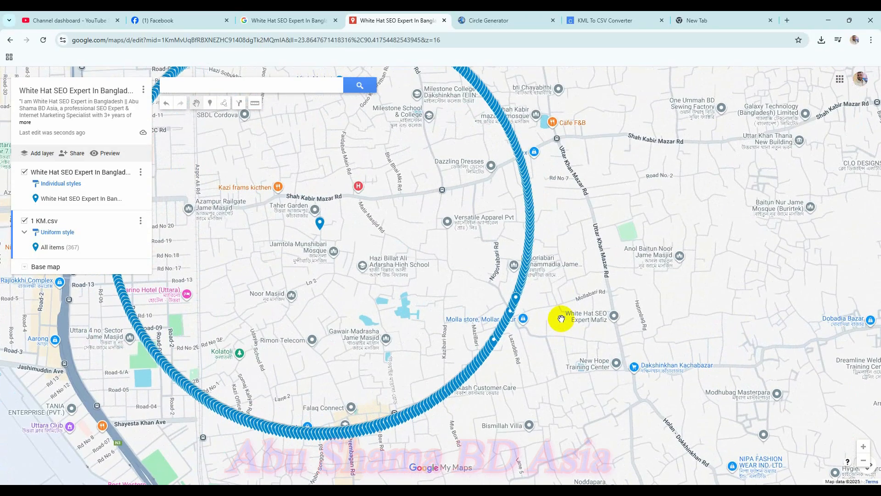
scroll(455, 242, "down", 1)
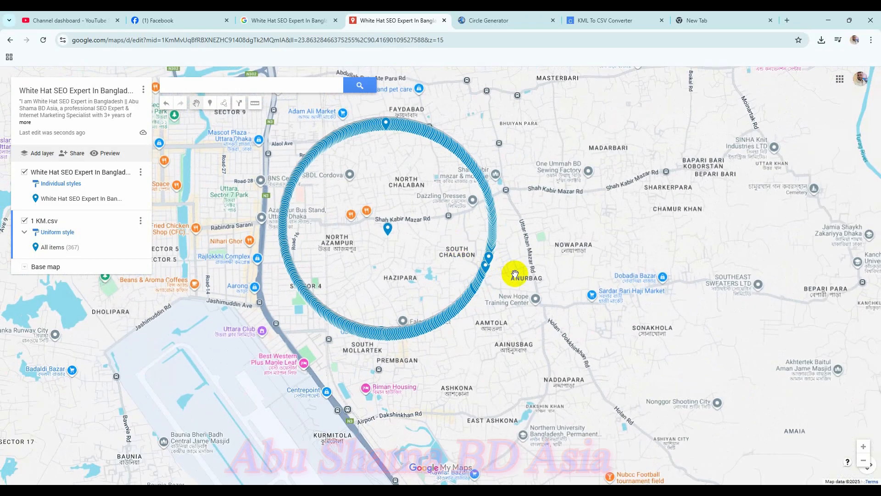
scroll(515, 277, "up", 4)
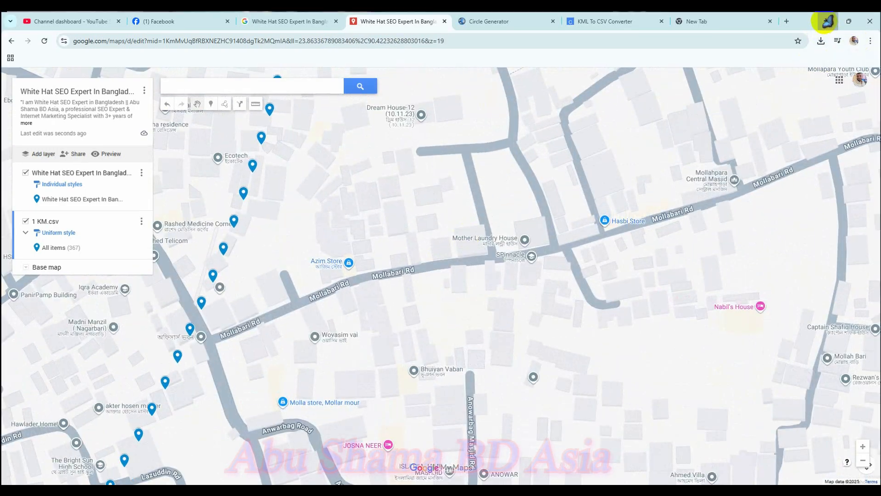
- Open the 1 KM file in Excel from the Desktop's GMB SEO folder and copy the description in cell G8
left_click(829, 21)
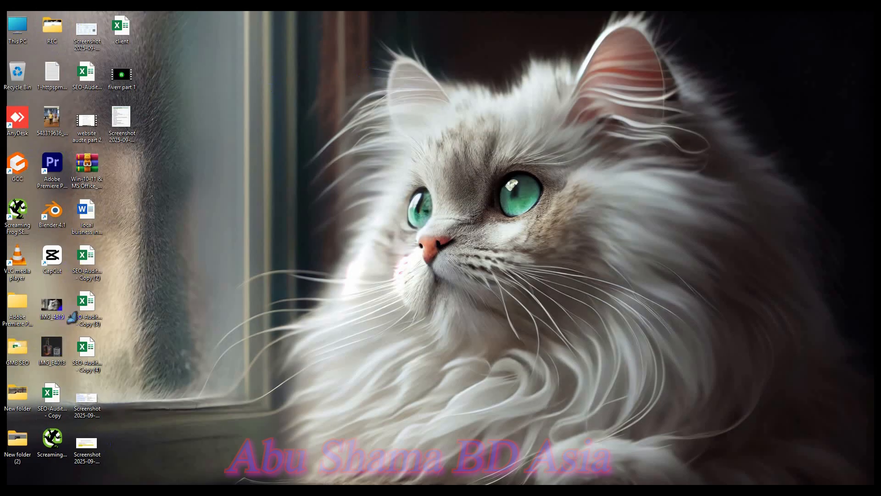
double_click(18, 347)
double_click(262, 173)
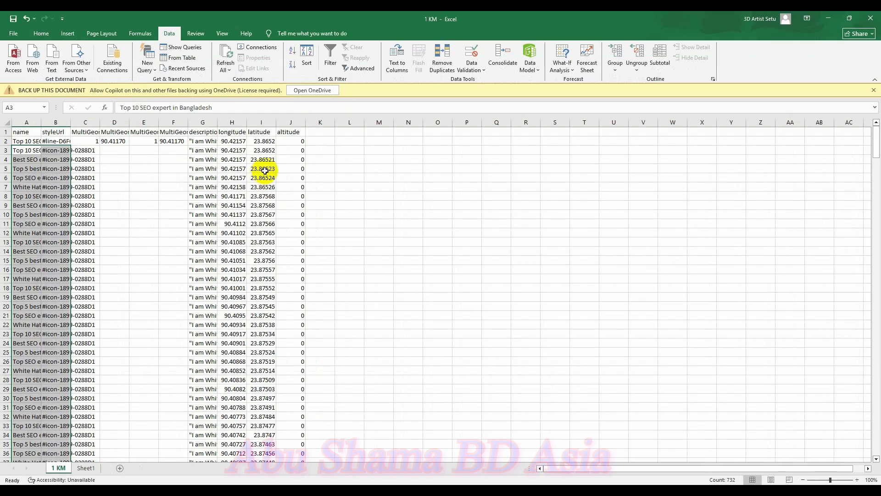
left_click(206, 198)
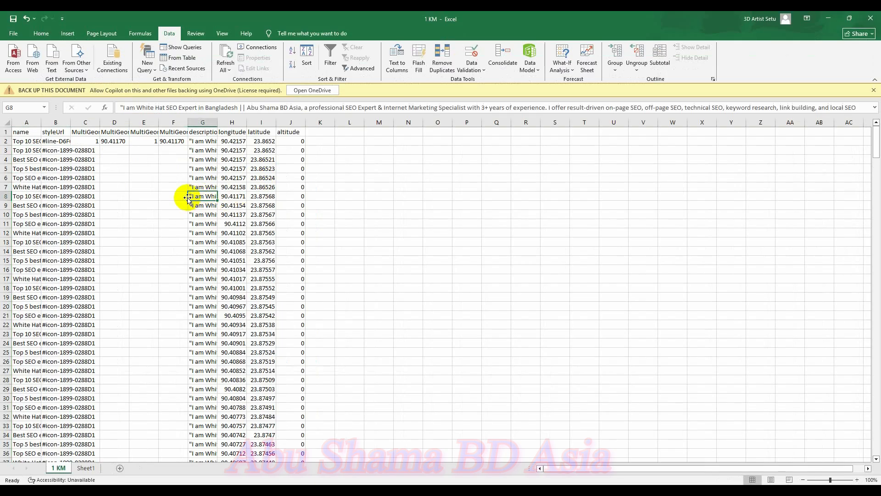
mouse_move(189, 198)
left_mouse_down()
mouse_move(124, 196)
mouse_move(205, 197)
left_mouse_up()
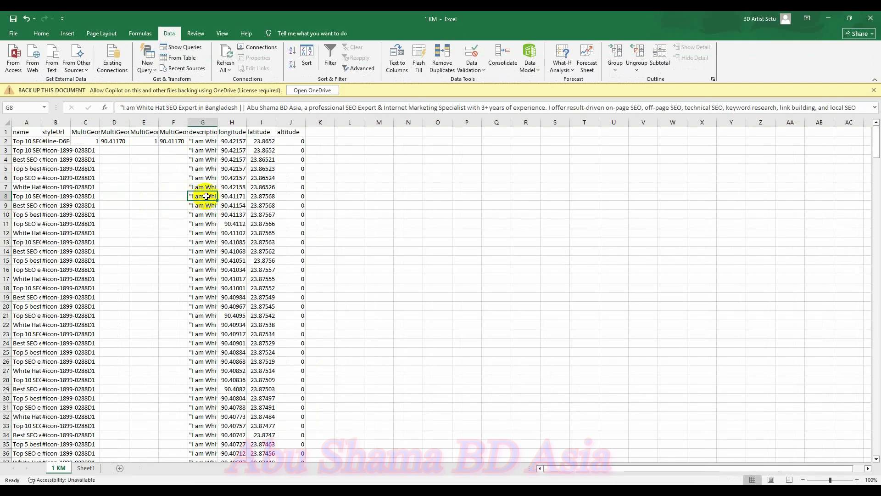
key("ctrl+c")
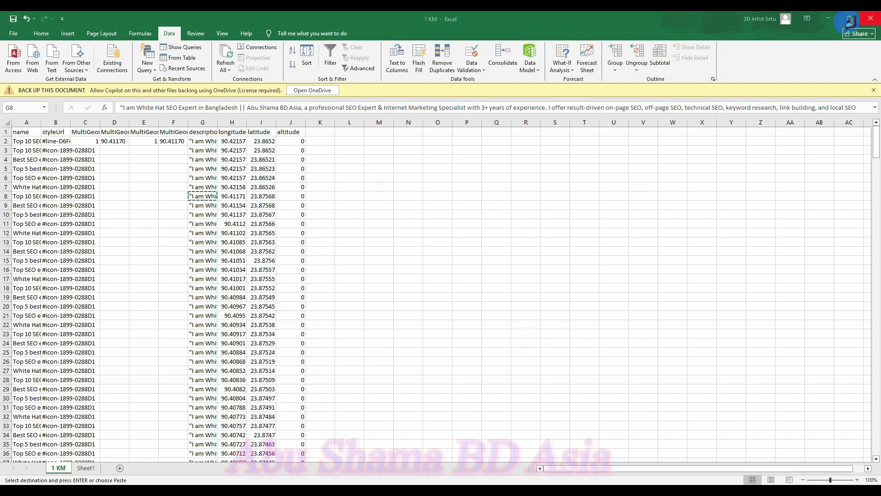
left_click(828, 18)
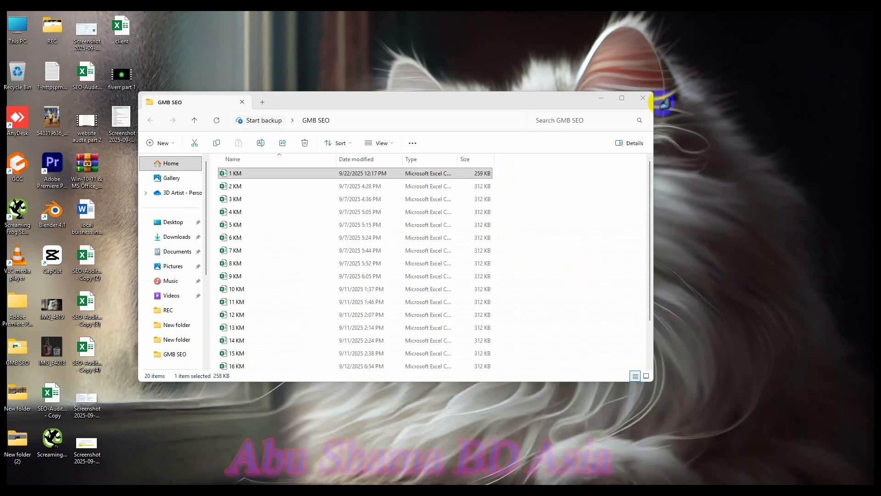
left_click(643, 98)
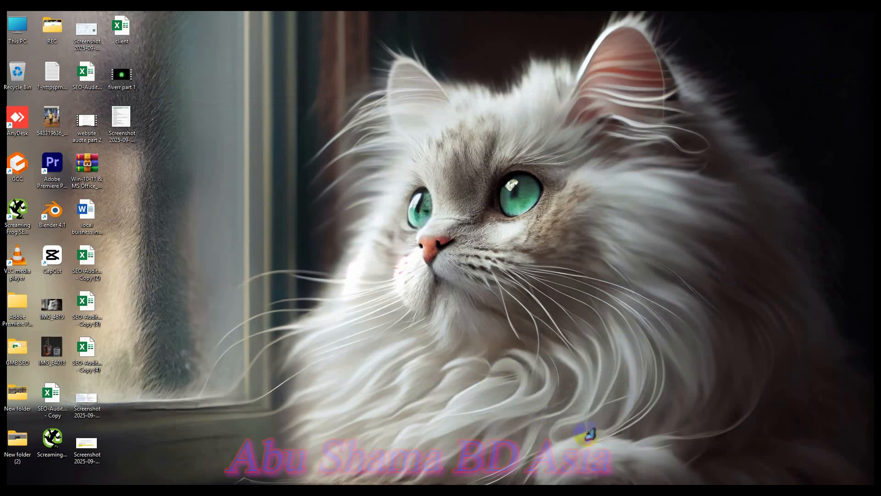
- Return to Google My Maps and examine the imported 1 KM markers close up and as a whole circle
left_click(604, 491)
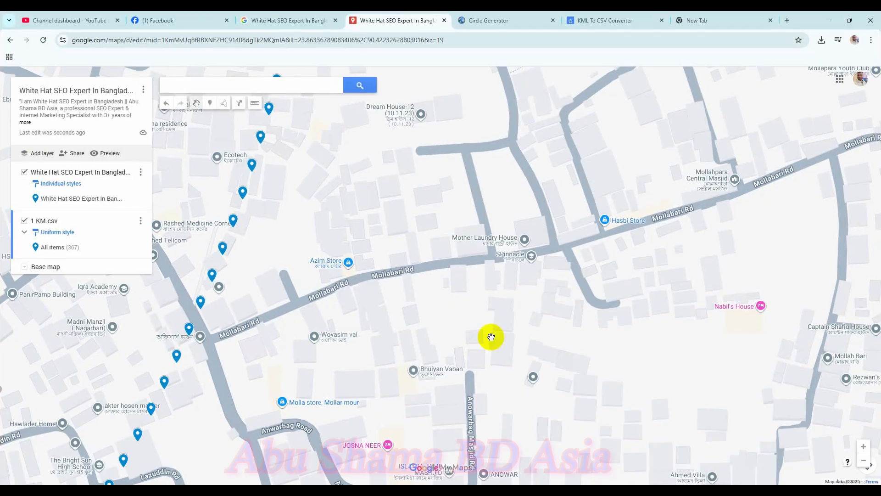
scroll(348, 222, "down", 3)
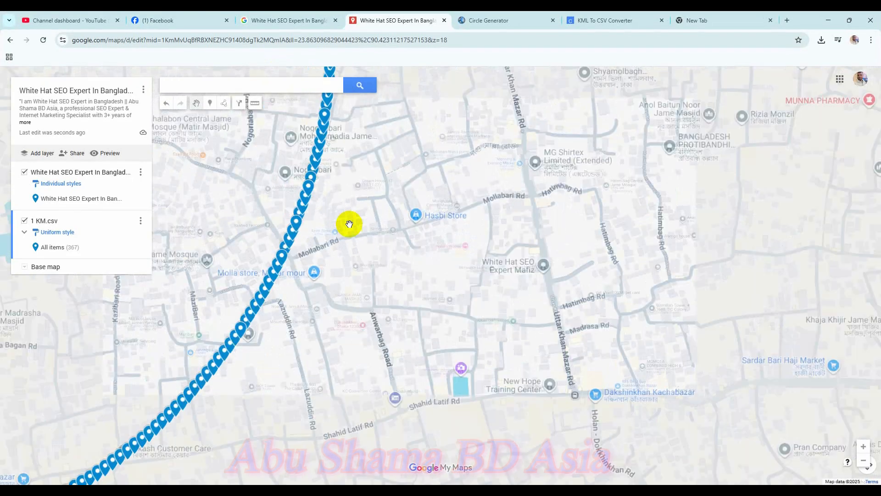
scroll(334, 211, "up", 5)
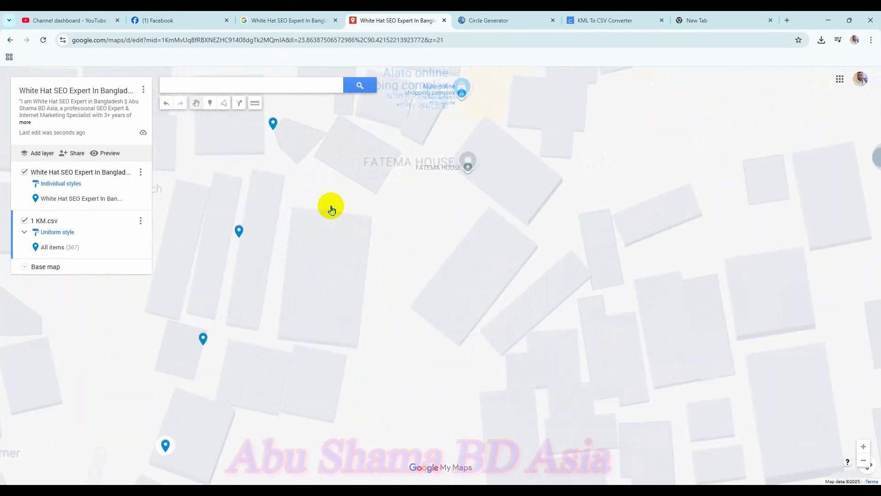
scroll(343, 194, "down", 8)
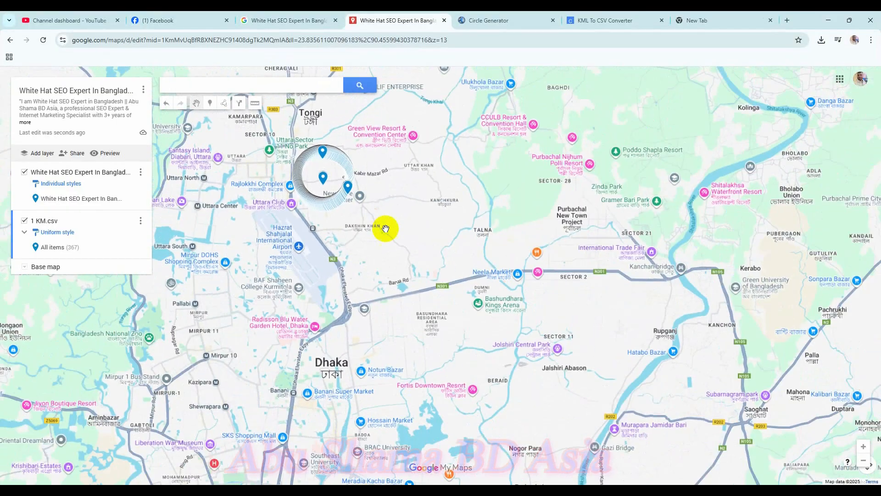
left_click_drag(384, 218, 455, 277)
scroll(450, 258, "up", 2)
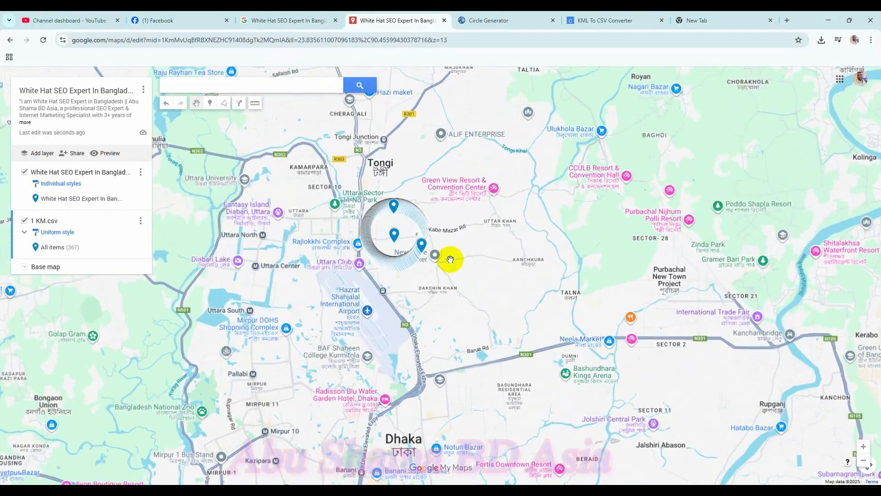
left_click_drag(439, 209, 529, 253)
- Generate a circle with a 2 kilometre radius in Circle Generator and download its KML file
left_click(505, 19)
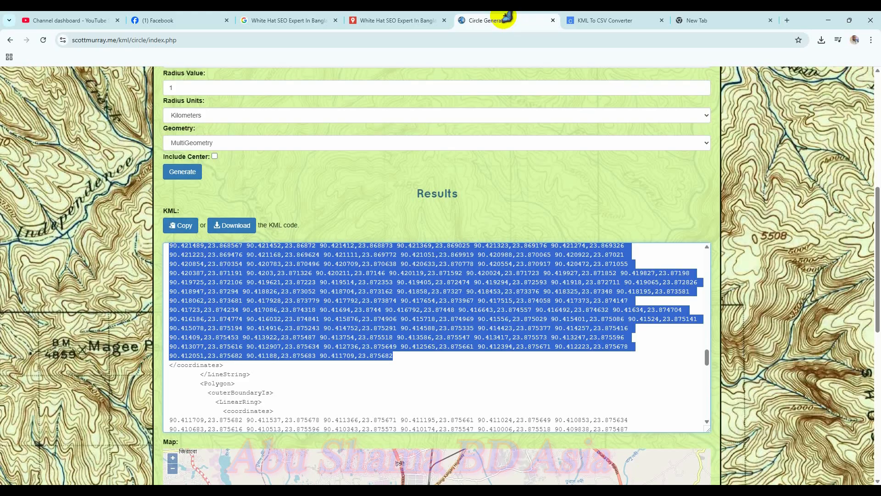
double_click(193, 88)
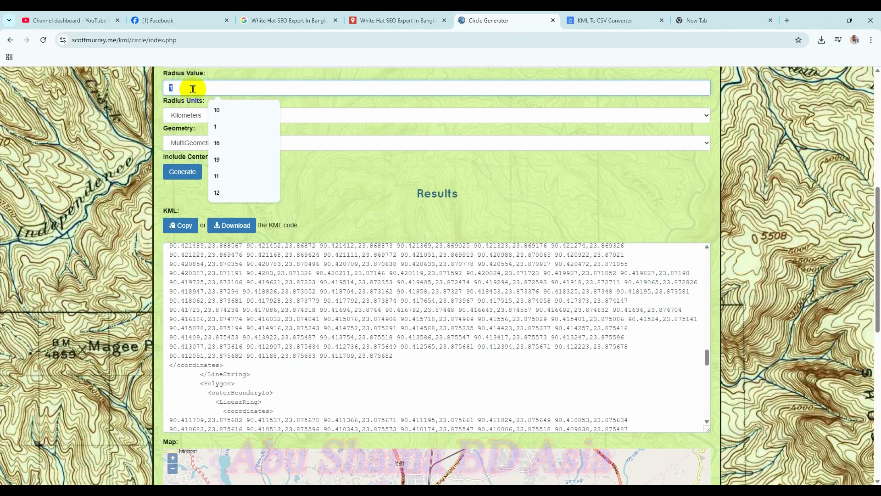
type("2")
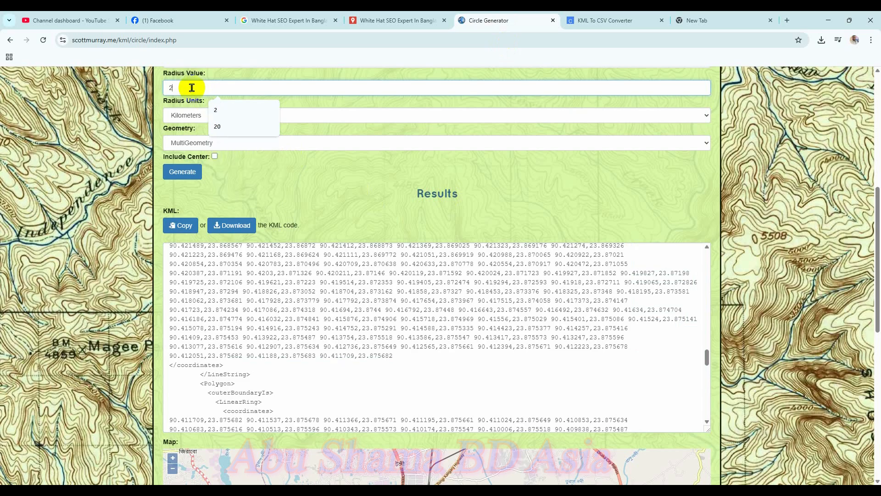
left_click(243, 167)
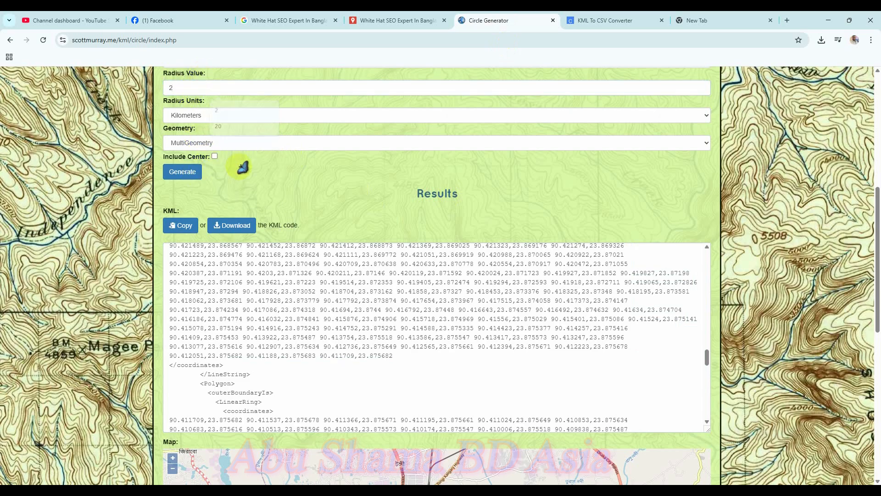
left_click(193, 173)
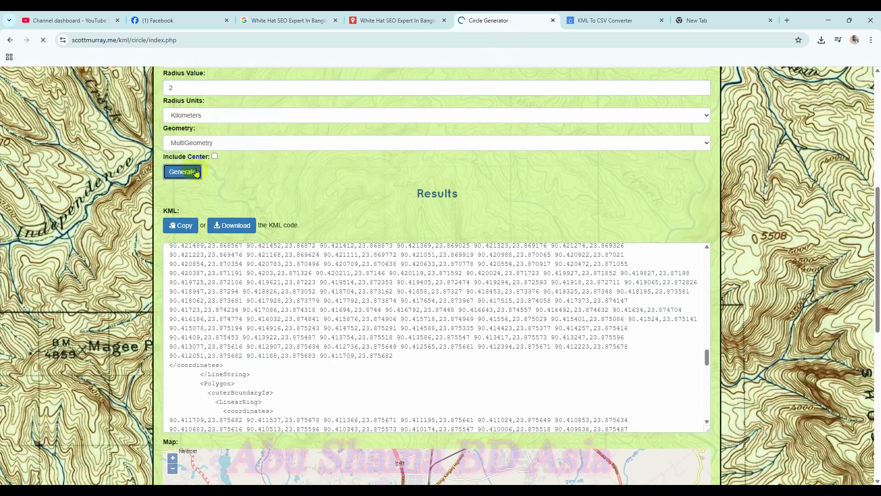
scroll(234, 250, "down", 5)
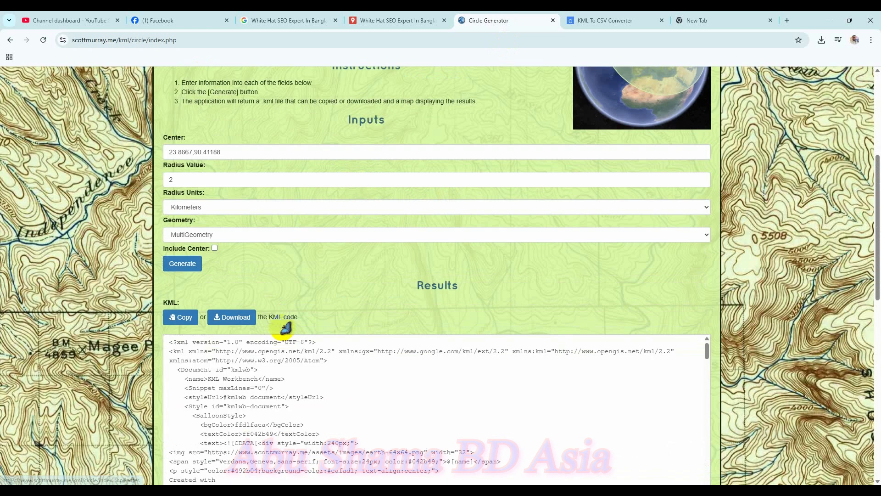
left_click(240, 324)
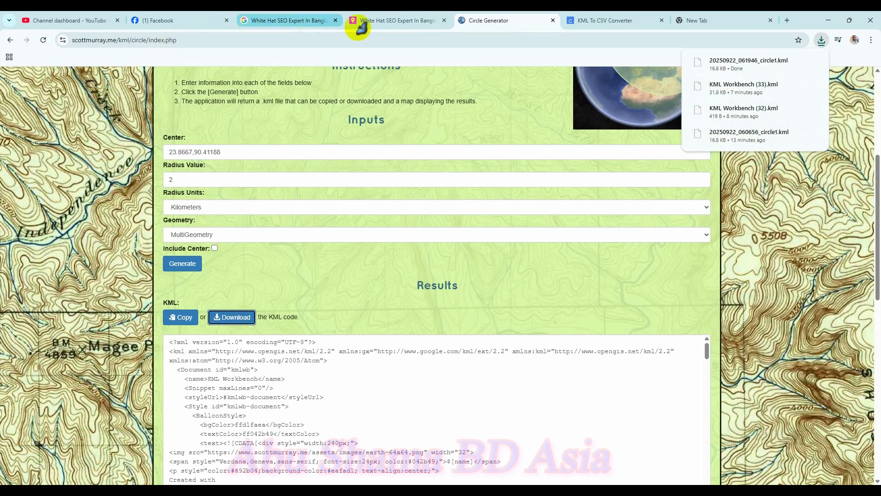
- Switch to Google My Maps, add a layer, and import the most recently downloaded circle KML from the Downloads folder into it
left_click(373, 21)
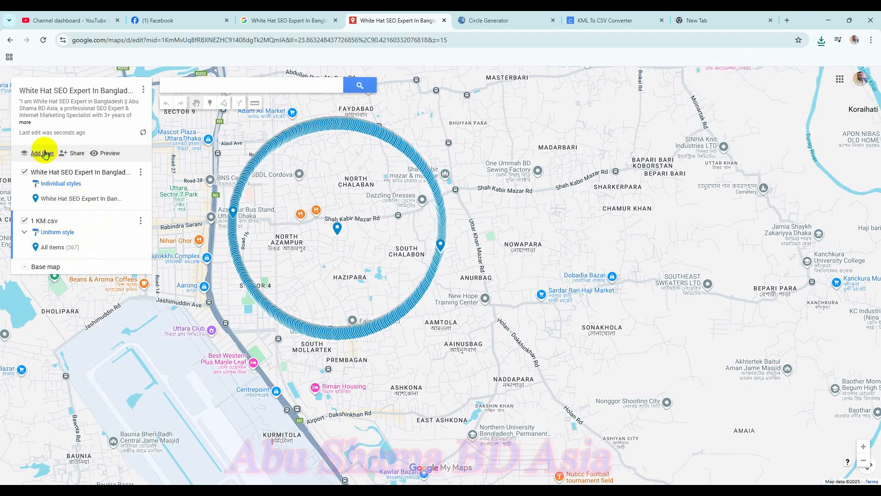
left_click(44, 154)
left_click(43, 279)
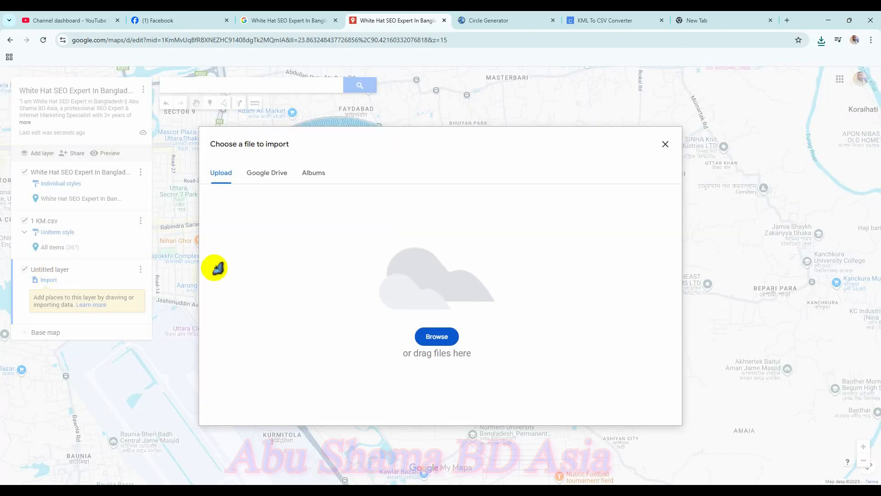
left_click(444, 340)
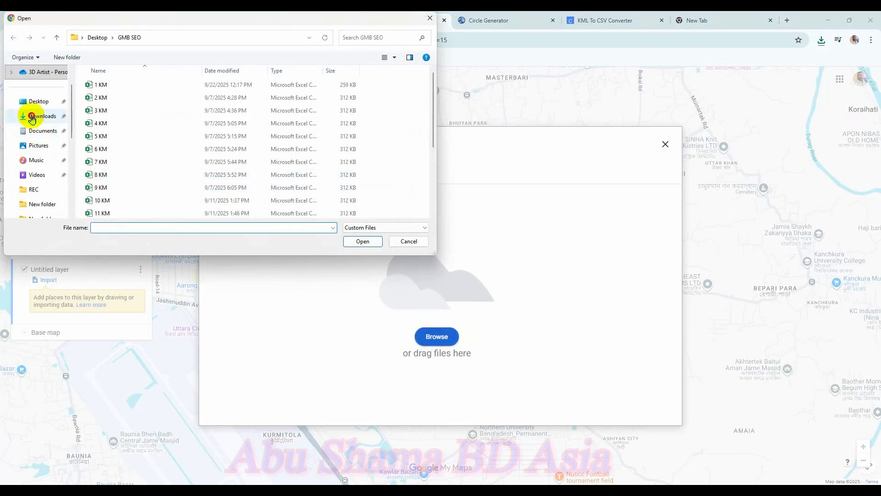
left_click(31, 117)
double_click(118, 89)
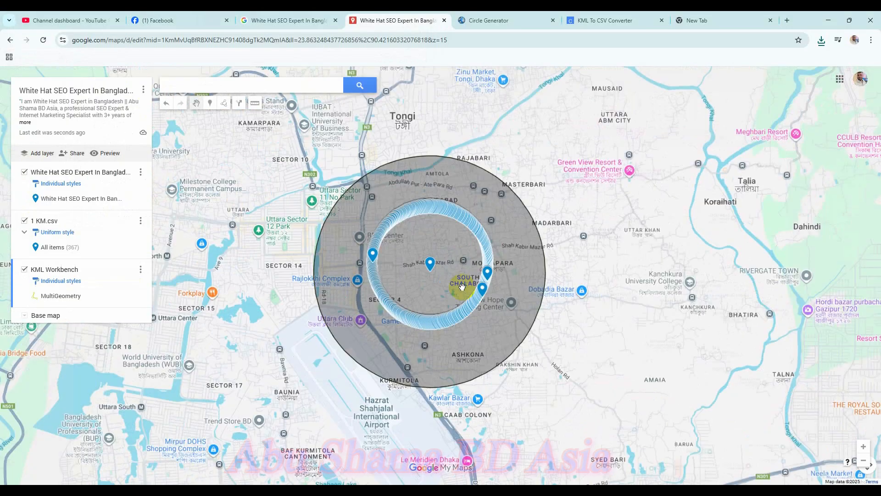
- Place a marker on the eastern edge line of the imported 2 km circle
scroll(548, 315, "up", 4)
scroll(529, 297, "up", 5)
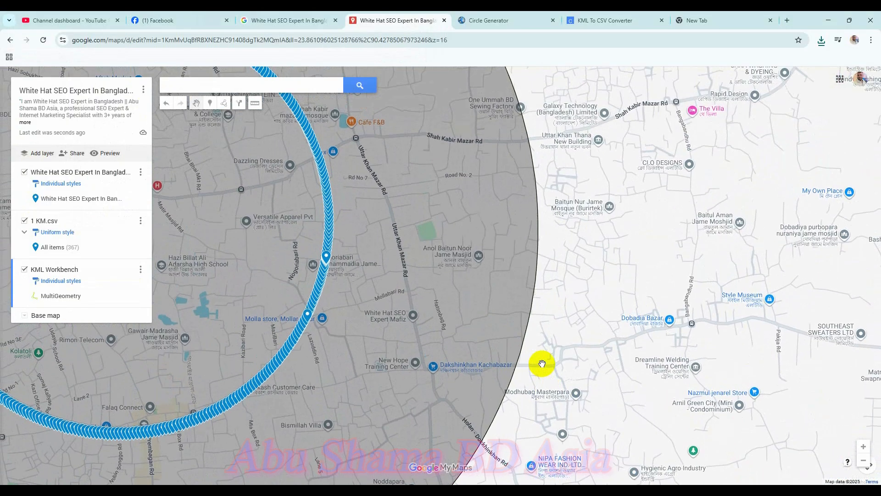
scroll(468, 335, "up", 5)
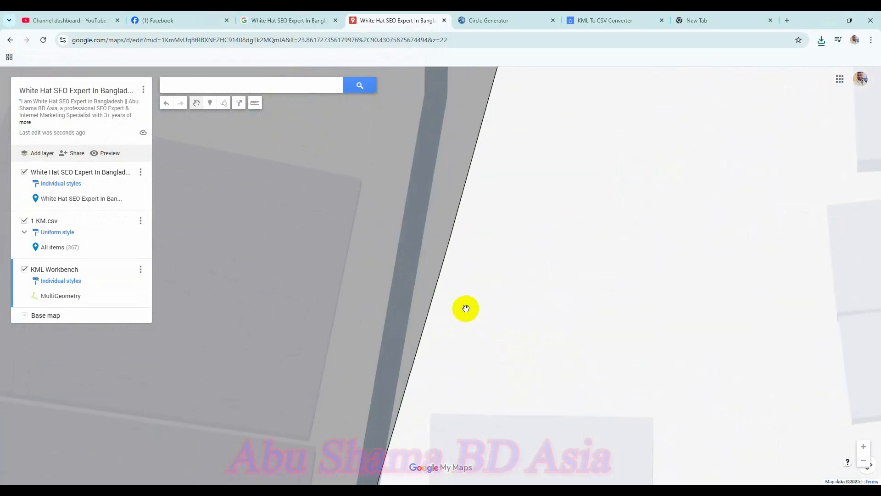
left_click(441, 275)
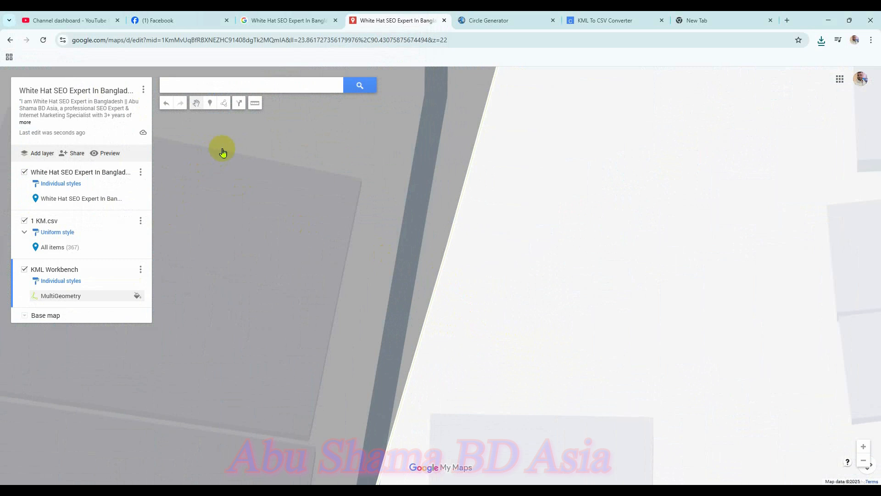
left_click(210, 103)
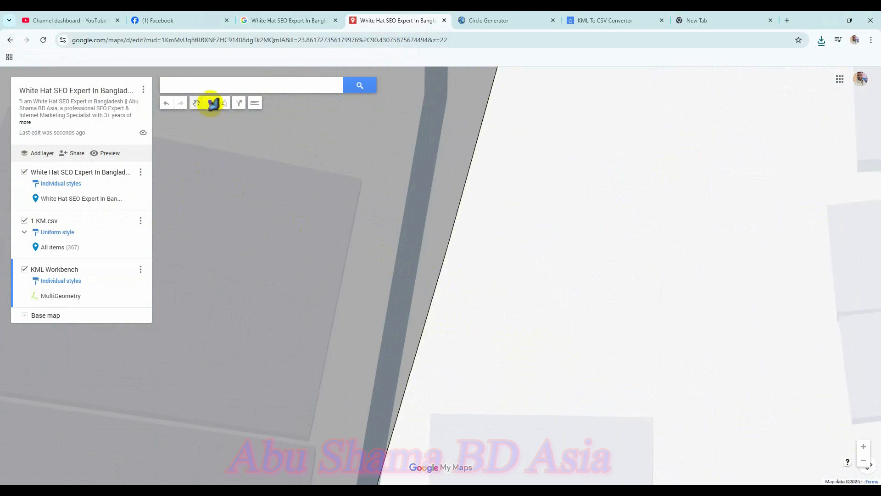
left_click(415, 355)
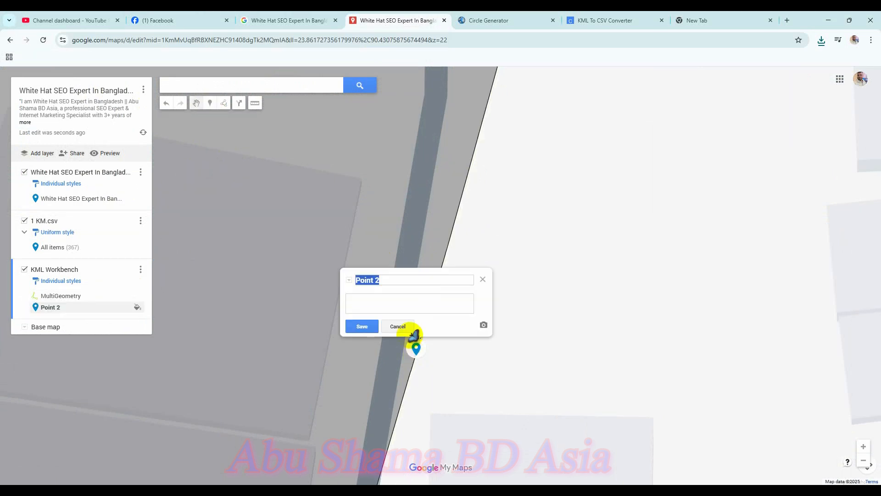
key("ctrl+v")
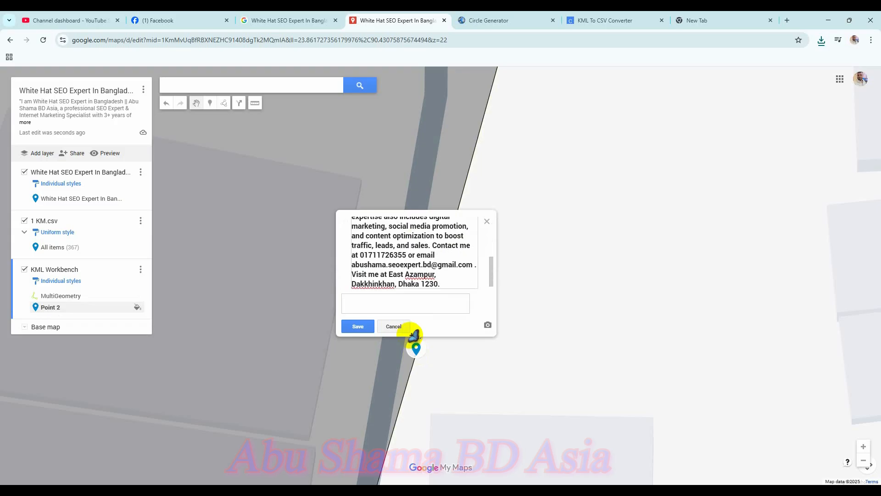
key("BackSpace")
key("BackSpace")
key("BackSpace")
key("BackSpace")
key("BackSpace")
key("BackSpace")
key("BackSpace")
key("BackSpace")
key("BackSpace")
key("BackSpace")
key("BackSpace")
key("BackSpace")
key("BackSpace")
key("BackSpace")
key("BackSpace")
key("BackSpace")
key("BackSpace")
key("BackSpace")
key("BackSpace")
key("BackSpace")
key("BackSpace")
key("BackSpace")
key("BackSpace")
key("BackSpace")
key("BackSpace")
key("BackSpace")
key("BackSpace")
key("BackSpace")
key("BackSpace")
key("BackSpace")
key("BackSpace")
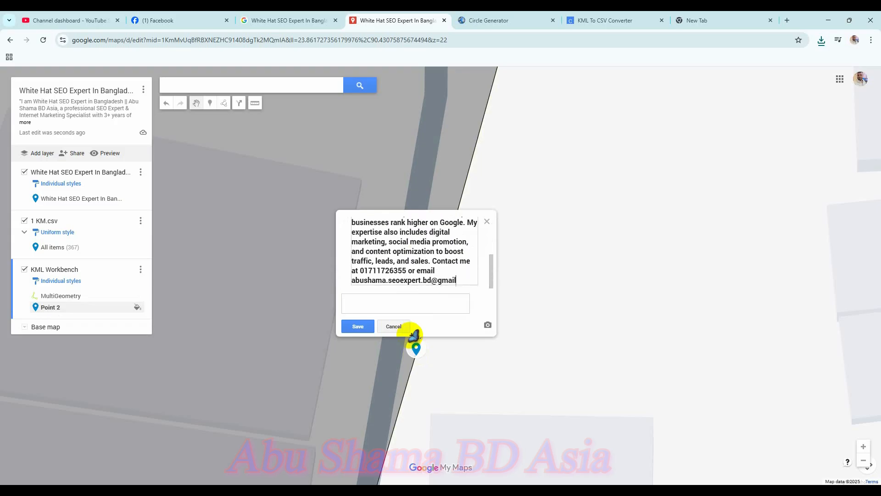
key("BackSpace")
key("BackSpace")
key("BackSpace")
key("BackSpace")
key("BackSpace")
key("BackSpace")
key("BackSpace")
key("BackSpace")
key("BackSpace")
key("BackSpace")
key("BackSpace")
key("BackSpace")
key("BackSpace")
key("BackSpace")
key("BackSpace")
key("BackSpace")
key("BackSpace")
key("BackSpace")
key("BackSpace")
key("BackSpace")
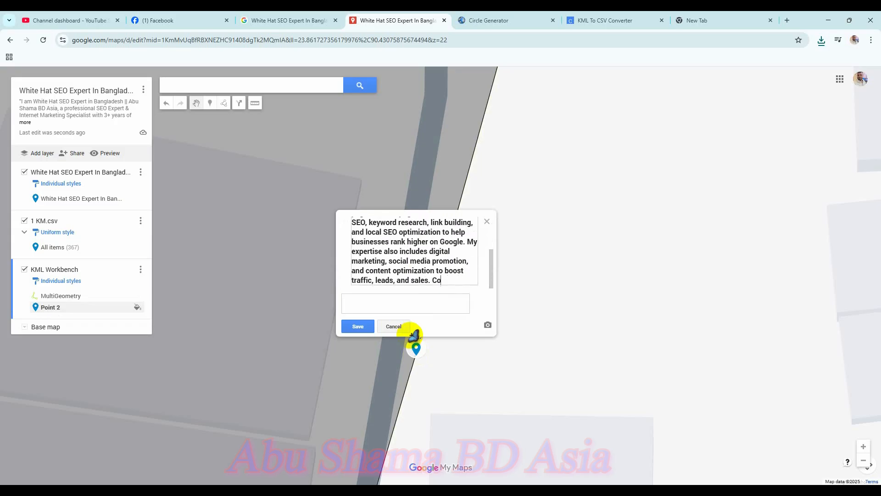
key("BackSpace")
key("BackSpace")
key("BackSpace")
key("BackSpace")
key("BackSpace")
key("BackSpace")
key("BackSpace")
key("BackSpace")
key("BackSpace")
key("BackSpace")
key("BackSpace")
key("BackSpace")
key("BackSpace")
key("BackSpace")
key("BackSpace")
key("BackSpace")
key("BackSpace")
key("BackSpace")
key("BackSpace")
key("BackSpace")
key("BackSpace")
key("BackSpace")
key("BackSpace")
key("BackSpace")
key("BackSpace")
key("BackSpace")
key("BackSpace")
key("BackSpace")
key("BackSpace")
key("BackSpace")
key("BackSpace")
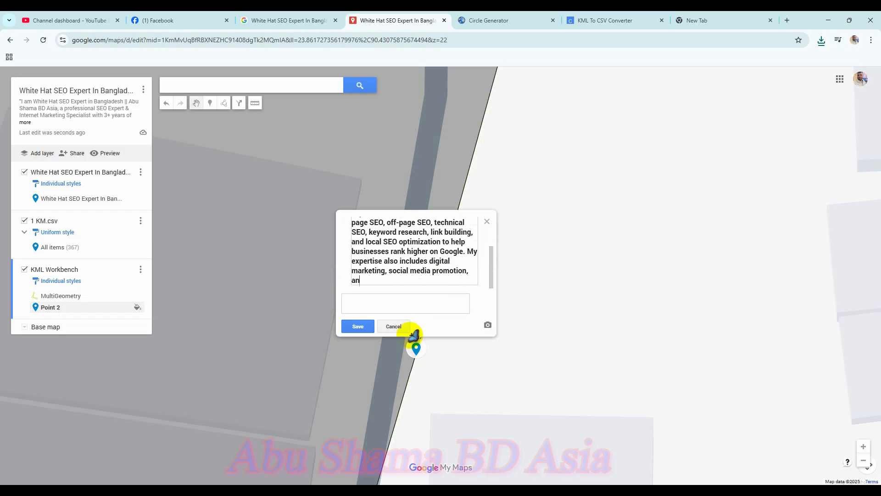
key("ctrl+a")
key("BackSpace")
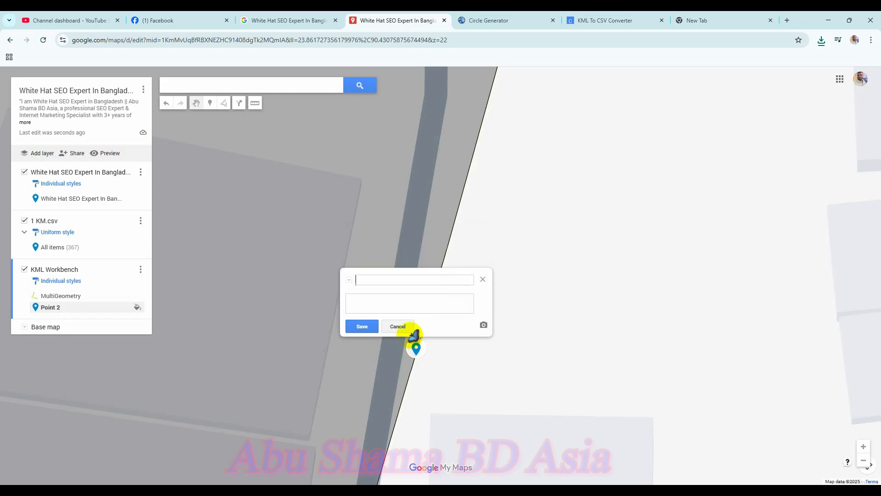
key("super+v")
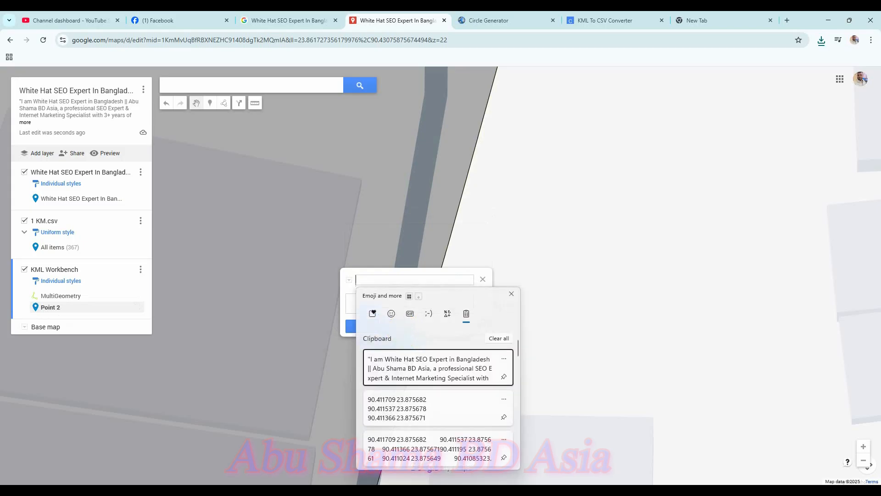
key("Escape")
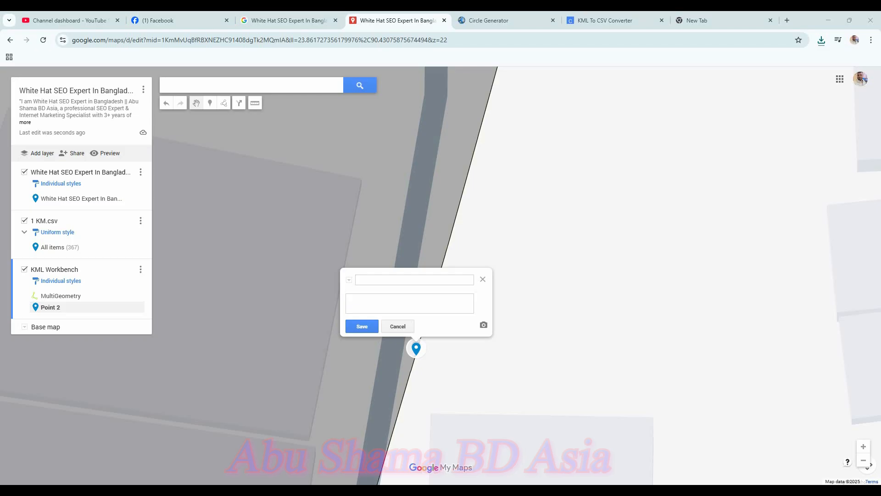
- Title the new marker "Top 10 SEO expert in Bangladesh", fill in the copied business description, and save the marker
right_click(390, 279)
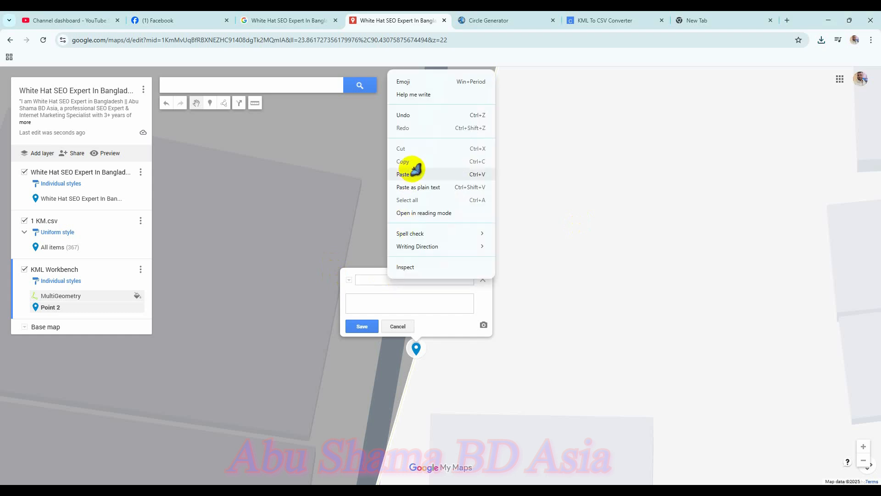
left_click(413, 173)
left_click(400, 300)
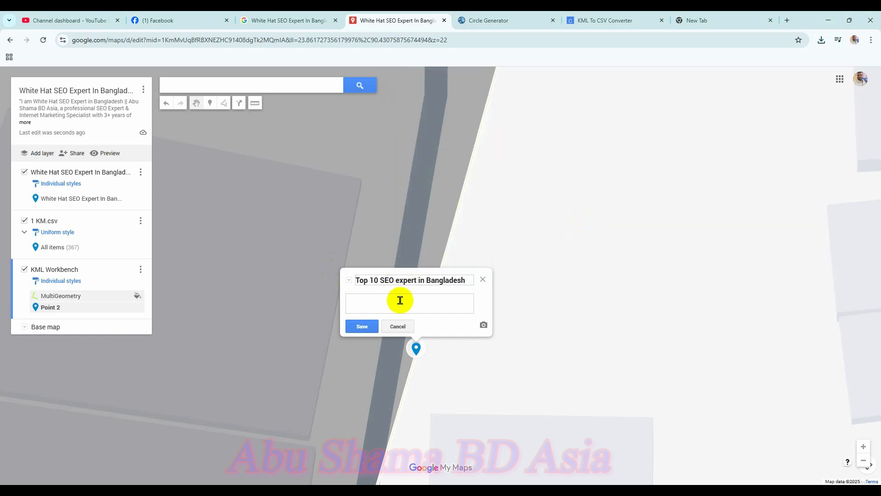
type("Top 10 SEO expert in Bangladesh")
key("super+v")
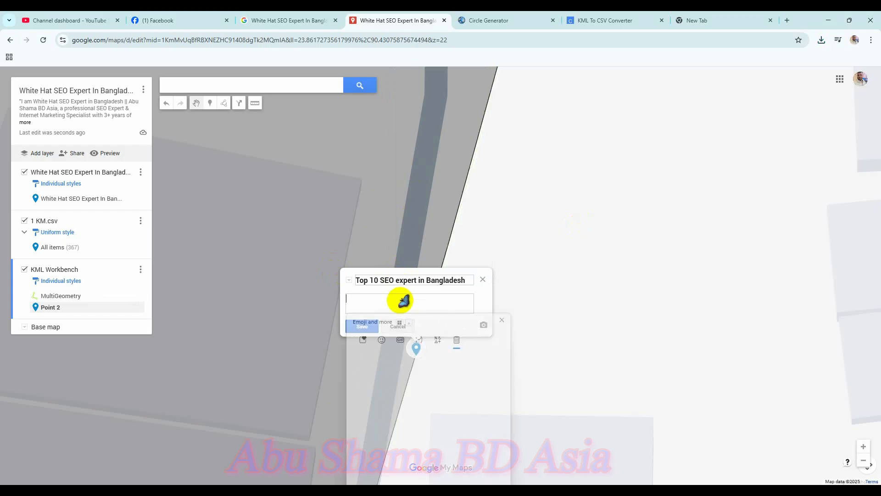
left_click(426, 427)
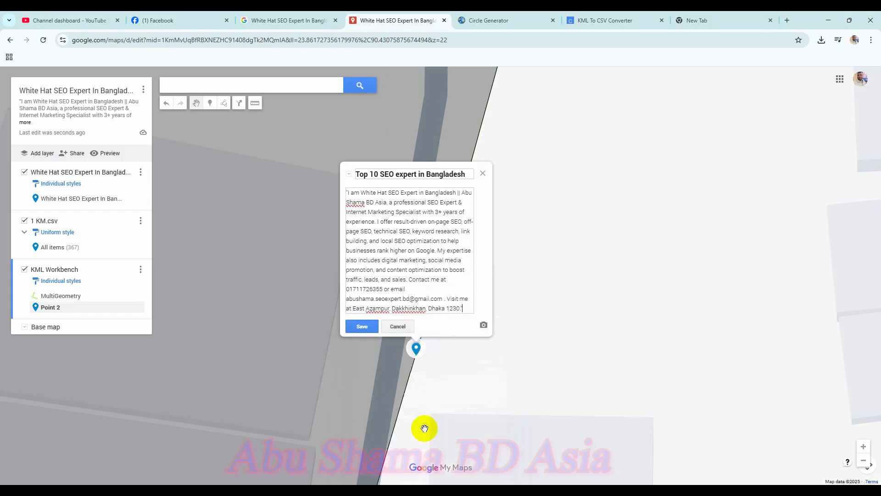
left_click(373, 325)
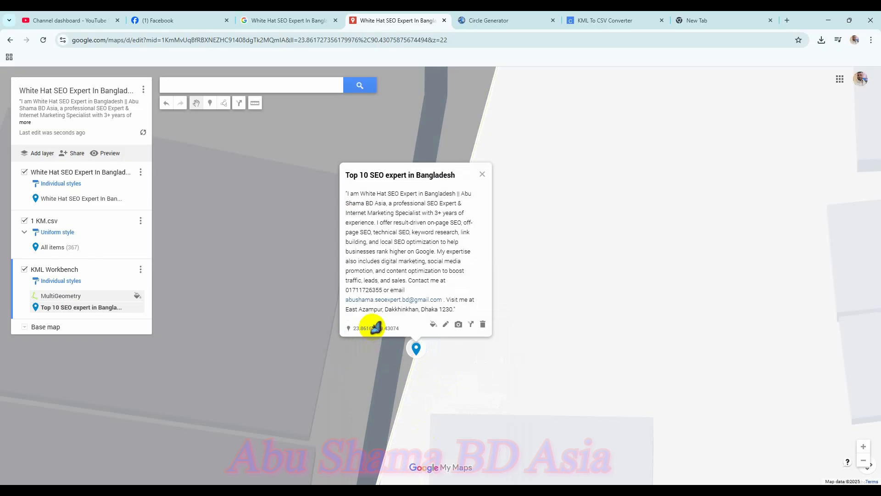
- Add a marker just above the first on the circle's edge, titled "Best SEO expert in Dhaka" with the copied business description, and save it
left_click(213, 101)
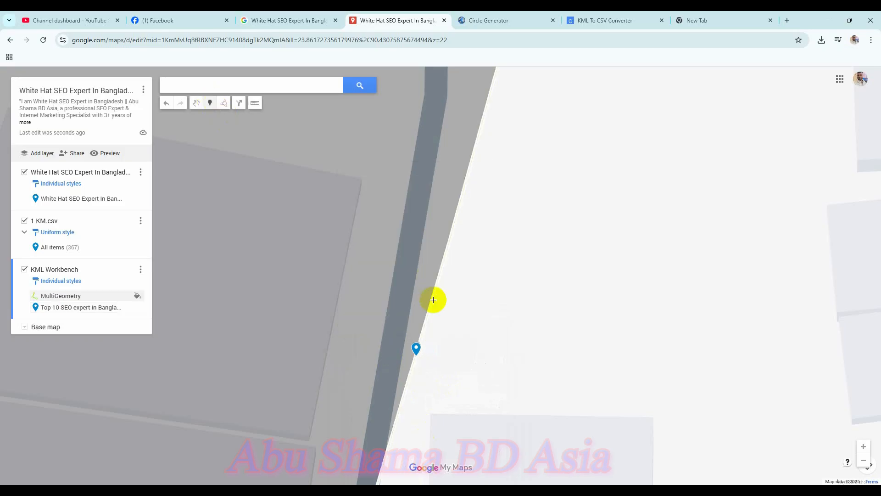
left_click(422, 335)
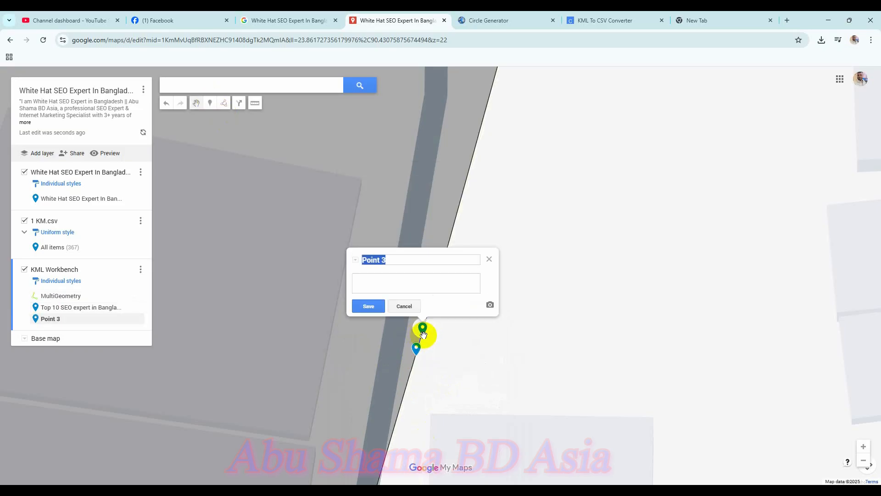
key("alt+Tab")
triple_click(396, 259)
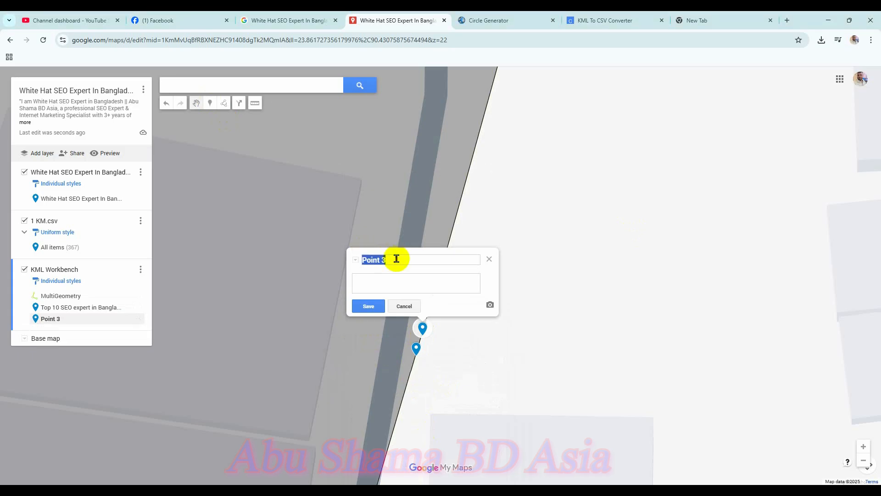
type("Best SEO Expert in Dhaka")
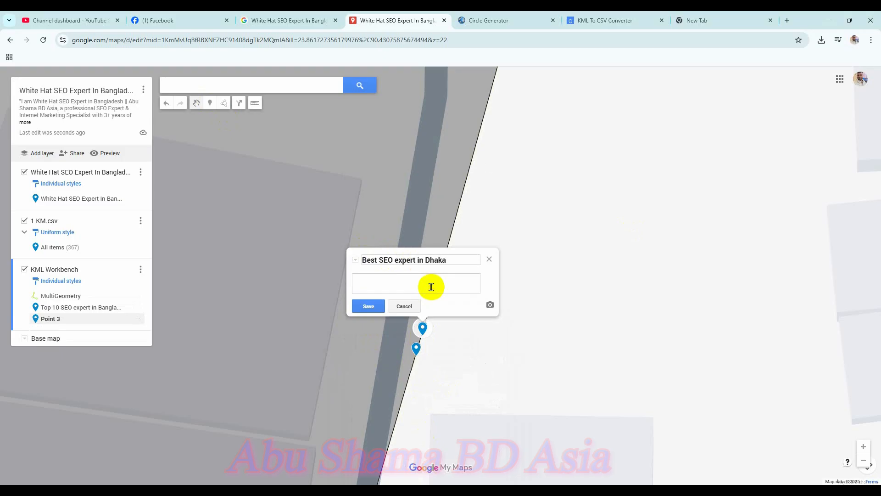
left_click(432, 287)
key("super+v")
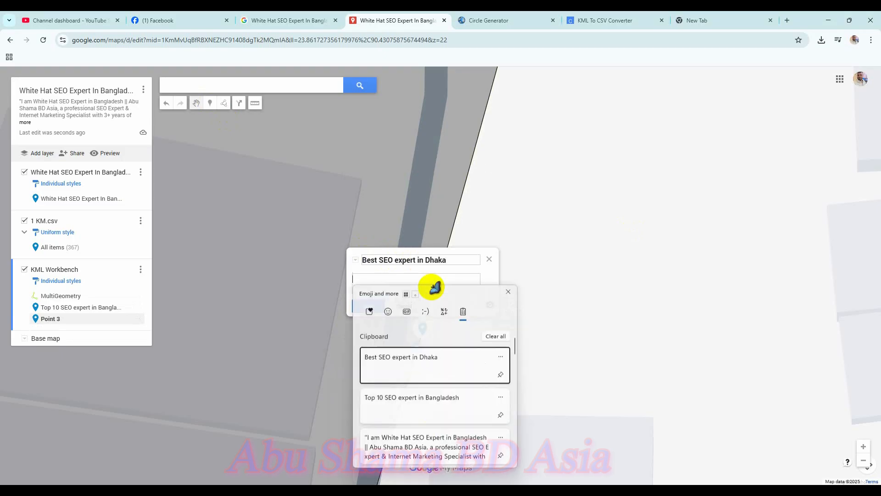
left_click(446, 439)
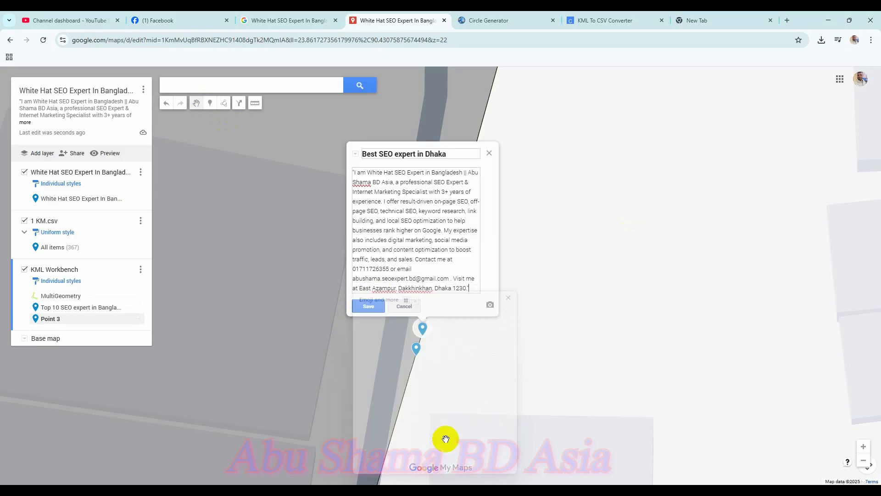
left_click(370, 306)
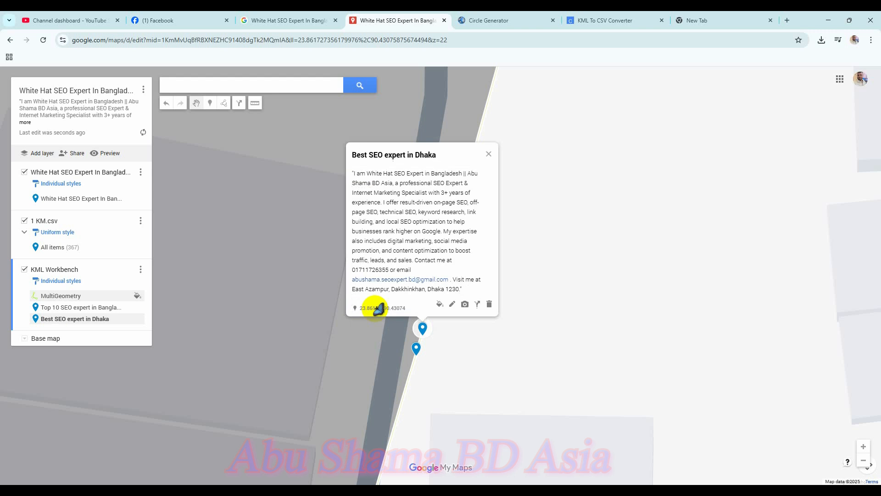
- Add a third marker just above the second on the circle's edge, titled "Top 5 best SEO expert in Bangladesh" with the copied business description, and save it
left_click(213, 103)
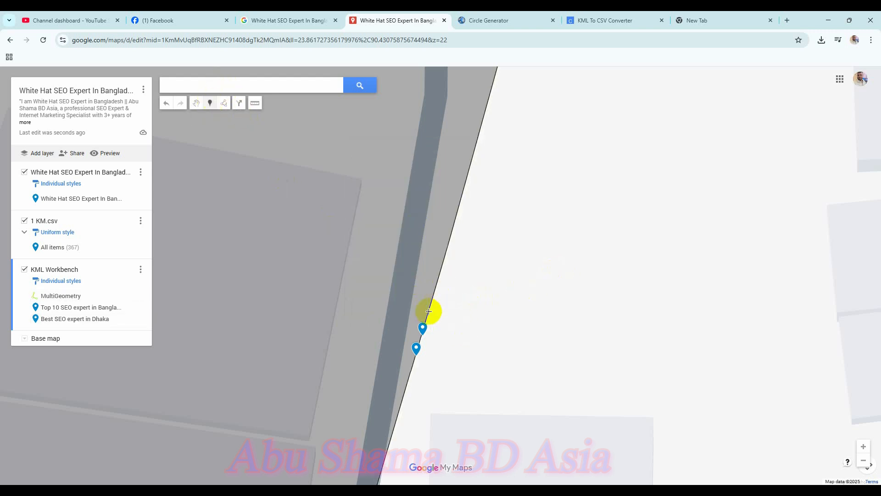
left_click(429, 313)
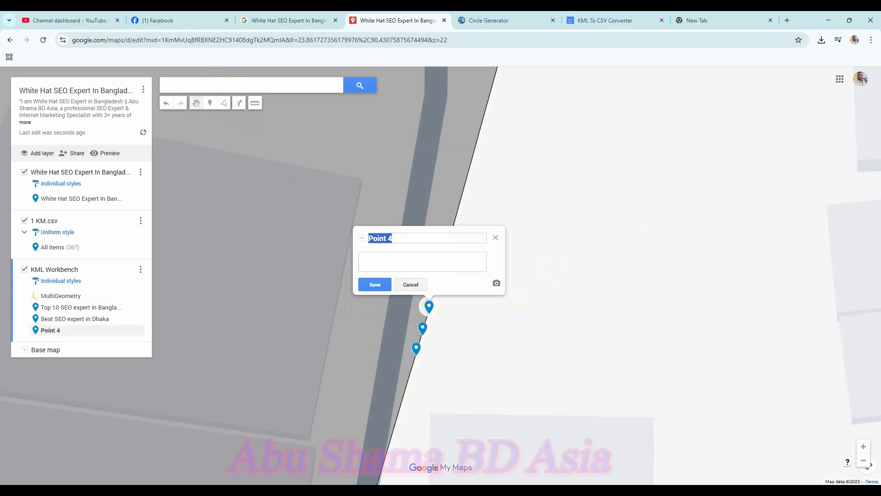
key("alt+Tab")
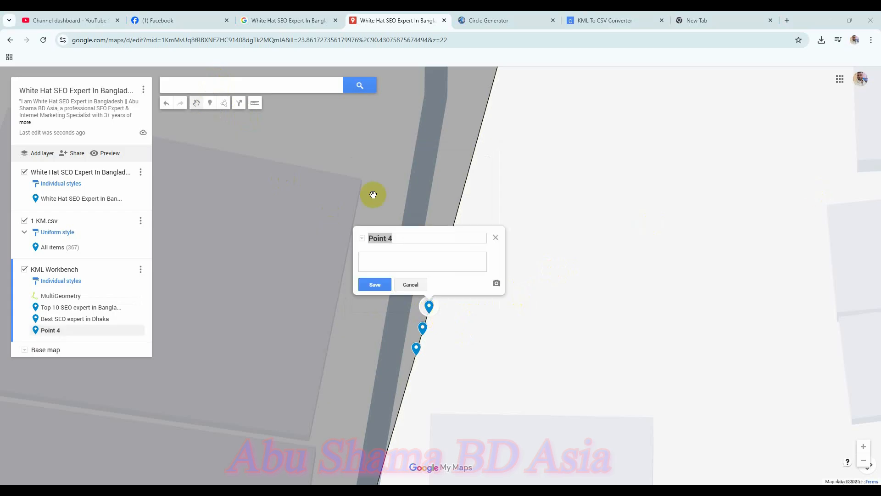
triple_click(400, 240)
right_click(399, 240)
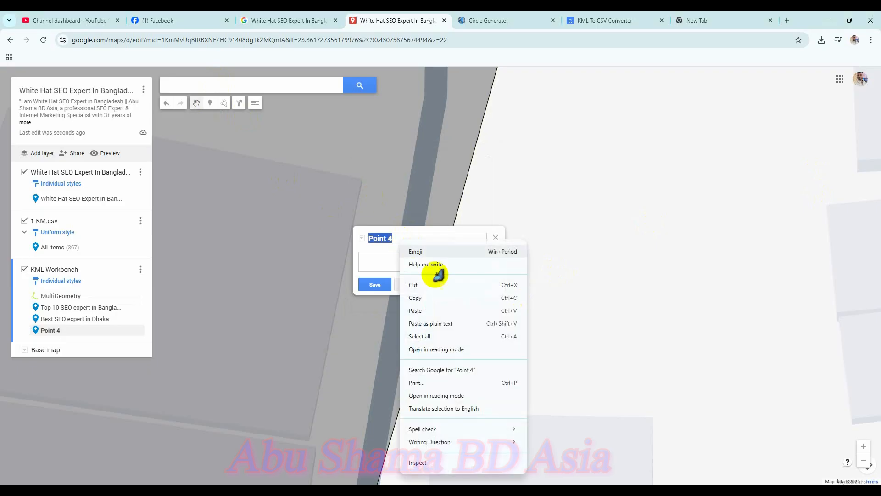
left_click(436, 309)
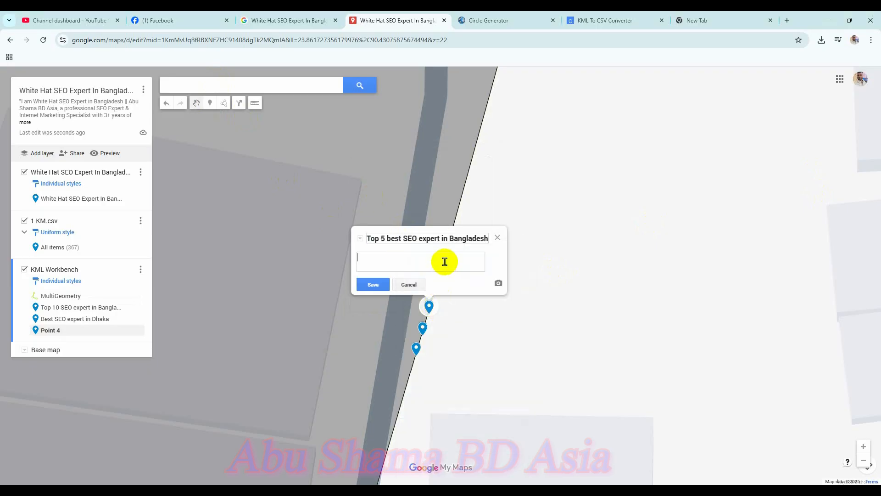
key("super+v")
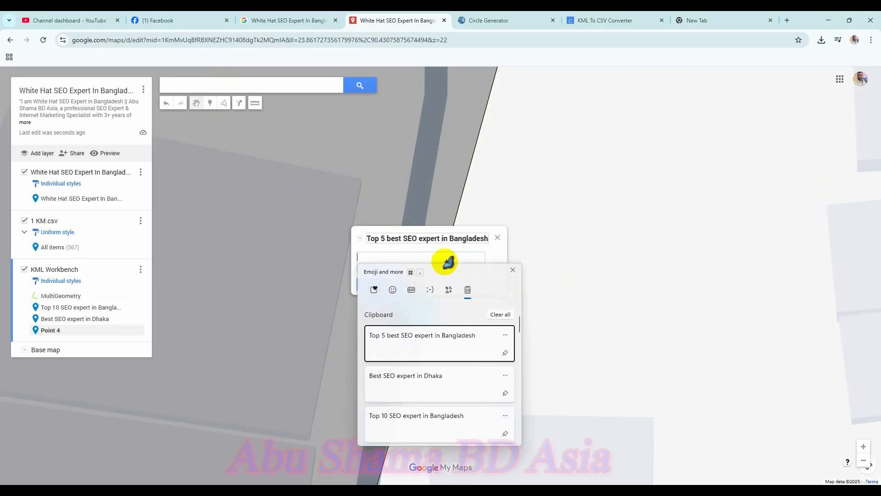
scroll(467, 388, "down", 2)
left_click(467, 388)
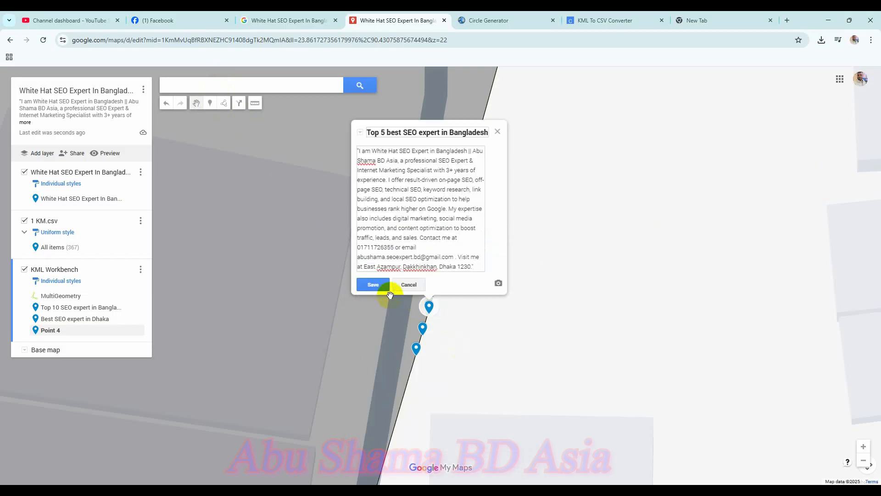
left_click(384, 288)
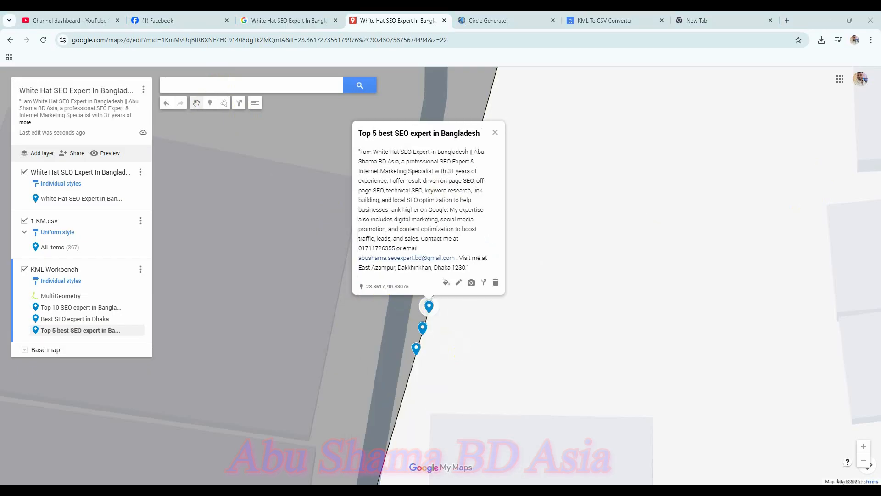
- Add a fourth marker farther up the circle's edge, titled "Top SEO expert in Bangladesh" with the copied business description, and save it
left_click(210, 103)
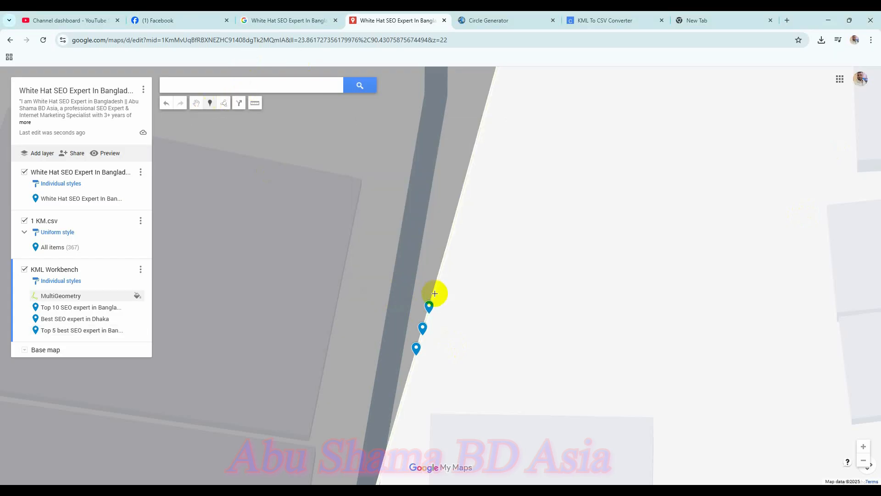
left_click(435, 294)
right_click(414, 215)
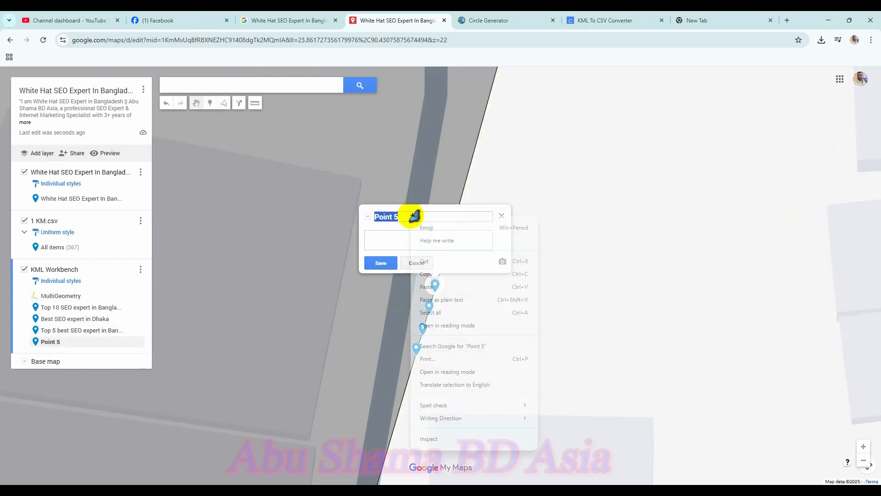
left_click(442, 287)
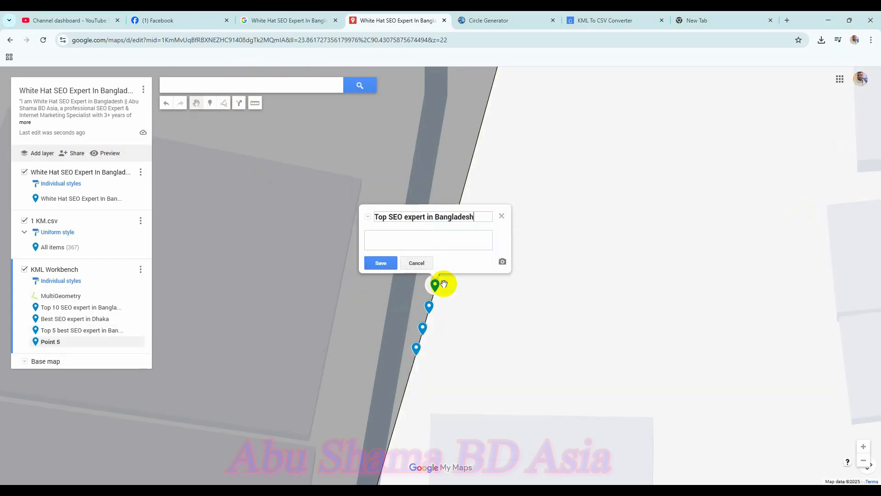
left_click(439, 244)
key("super+v")
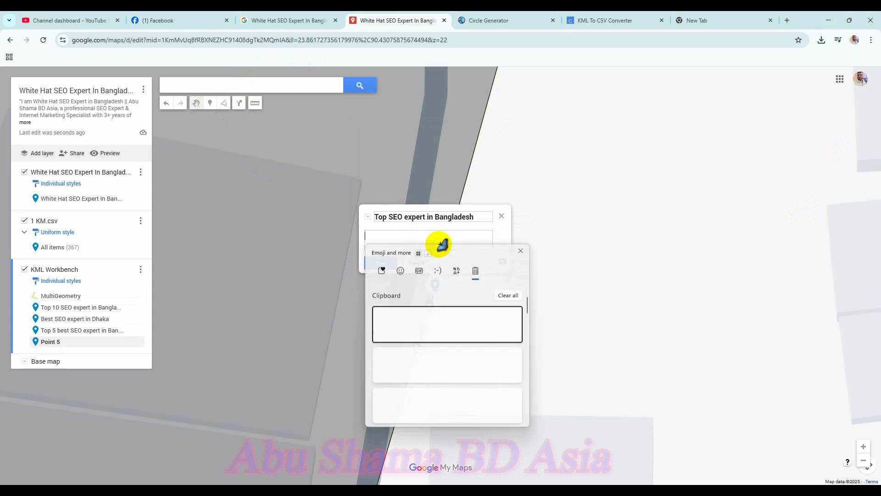
scroll(453, 304, "down", 2)
scroll(464, 340, "down", 1)
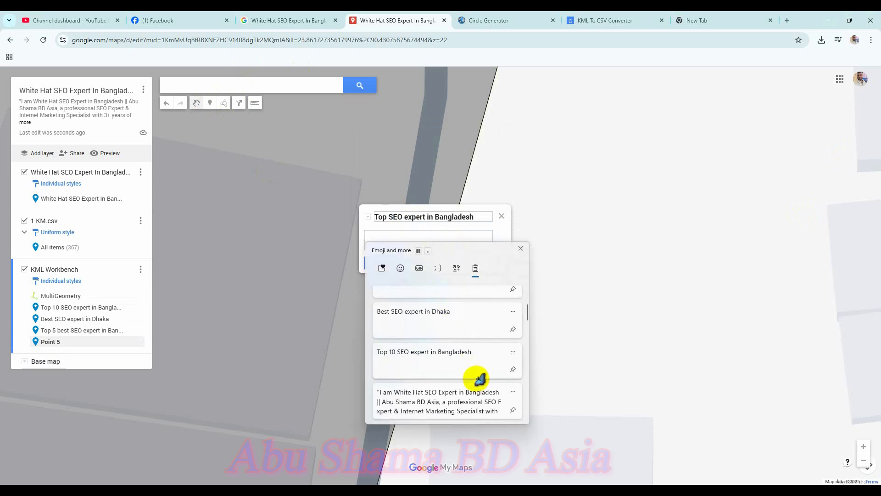
left_click(478, 394)
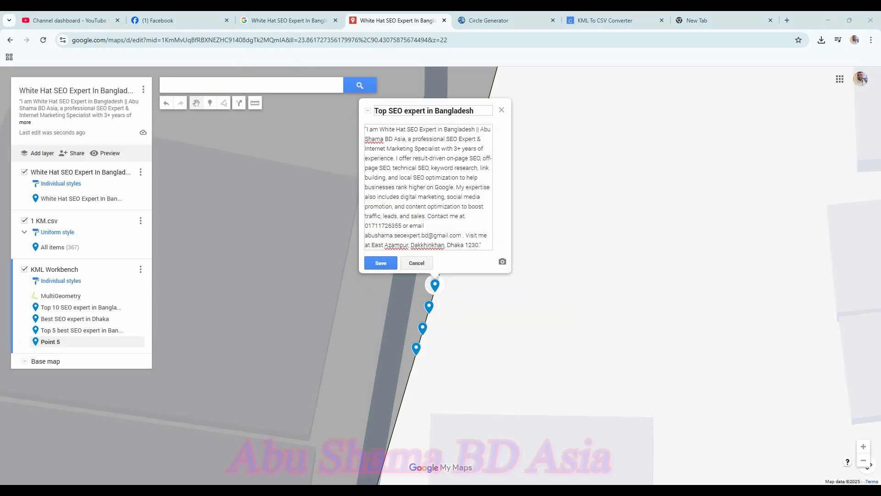
left_click(380, 263)
- Add a fifth marker above the others, titled "White Hat SEO Expert In Bangladesh" with the copied business description, save it and close its card
left_click(211, 103)
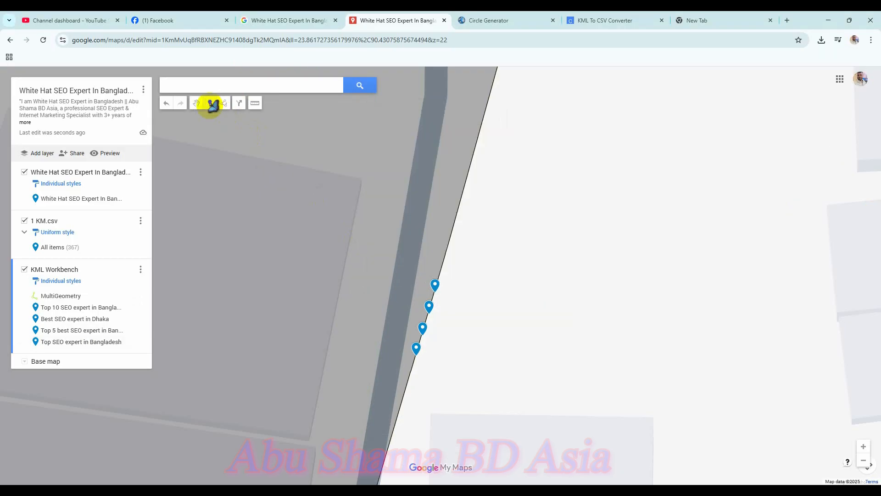
left_click(442, 270)
right_click(419, 196)
left_click(435, 267)
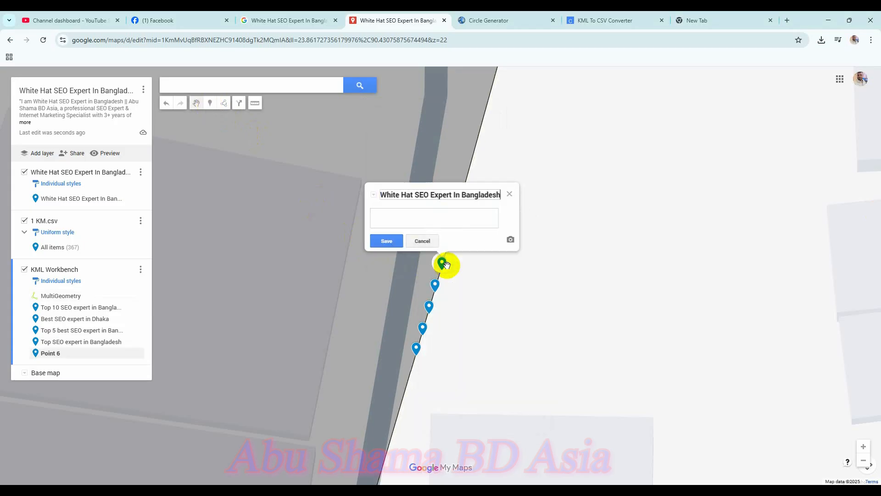
left_click(450, 215)
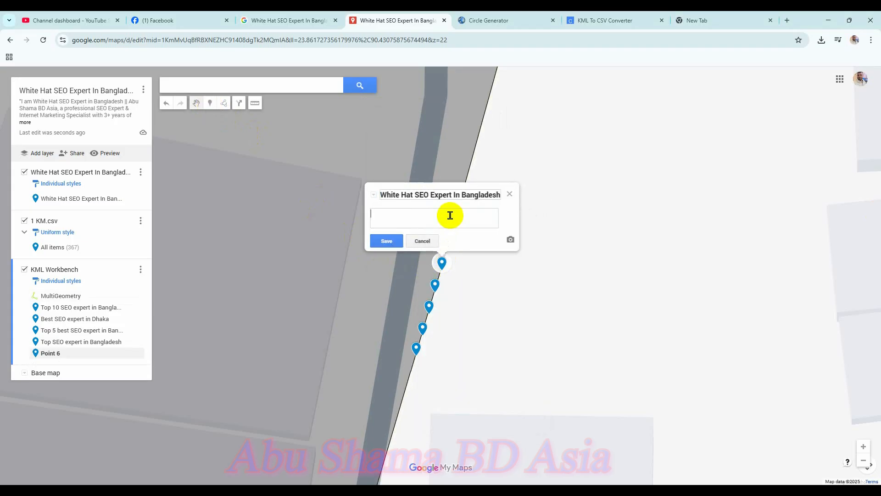
key("super+v")
scroll(468, 319, "down", 3)
left_click(472, 320)
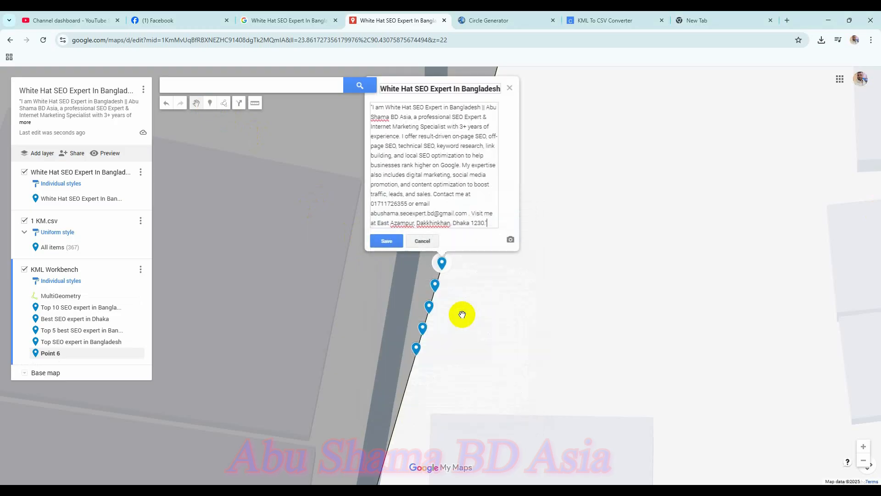
left_click(398, 241)
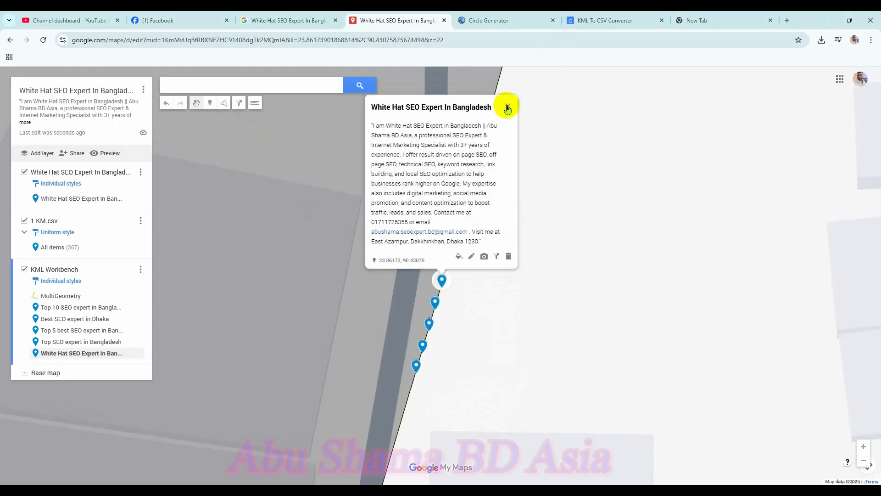
left_click(509, 104)
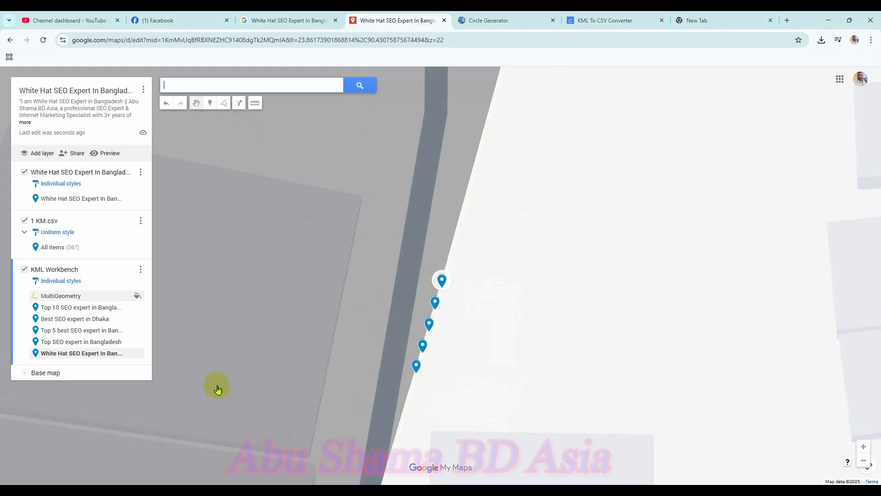
- Export the KML Workbench layer to KML/KMZ, keeping data up to date with a network link, and download the file
left_click(141, 271)
mouse_move(89, 358)
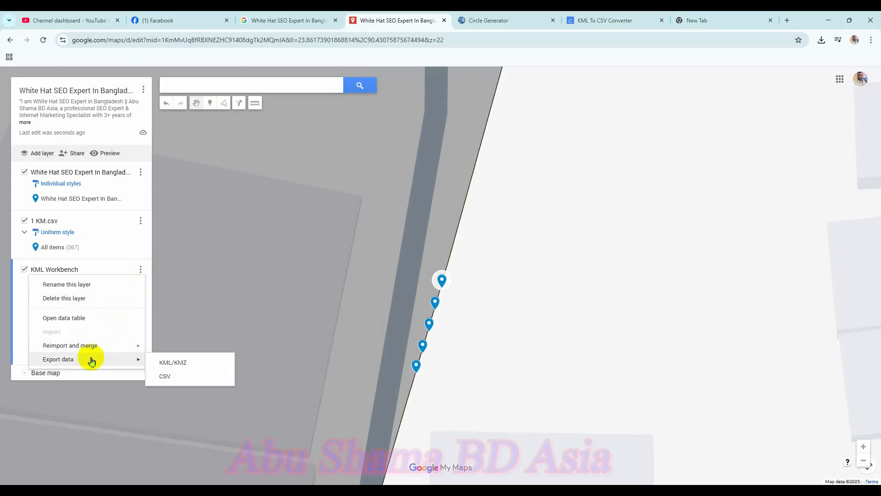
left_click(166, 362)
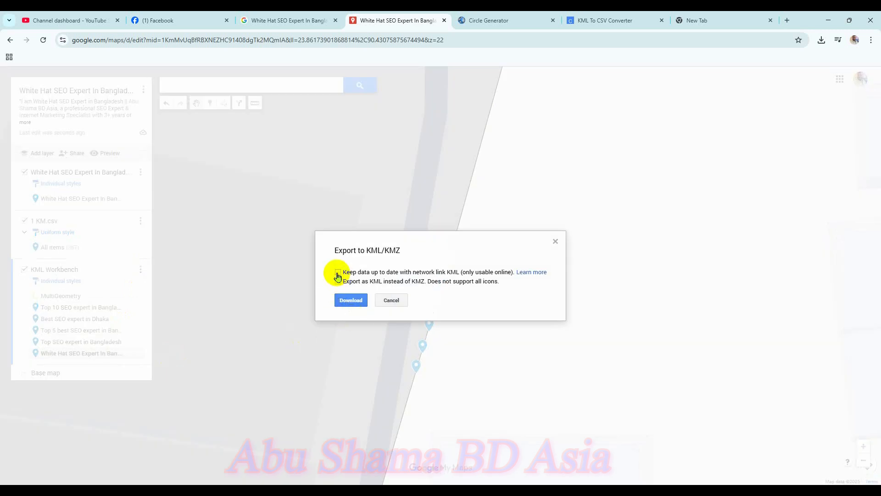
left_click(338, 274)
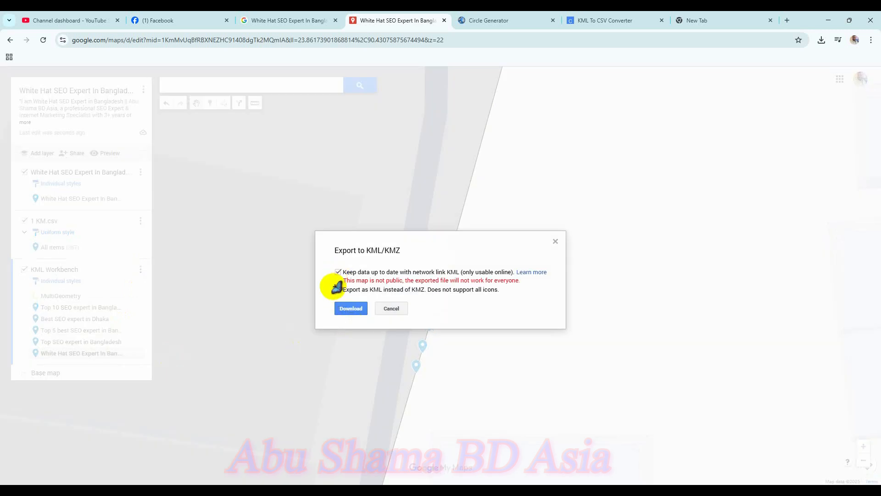
left_click(349, 309)
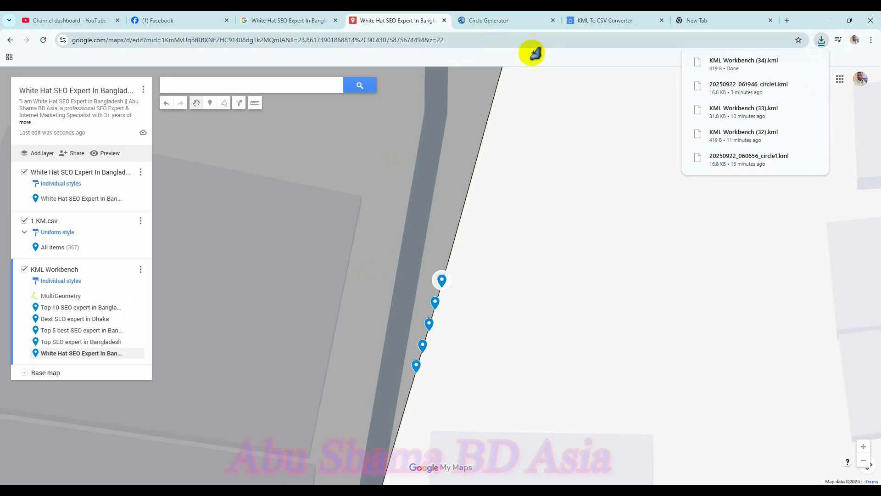
- Switch to the KML To CSV Converter, reload it, load KML Workbench (34).kml from the Downloads folder, and convert it to CSV
left_click(605, 21)
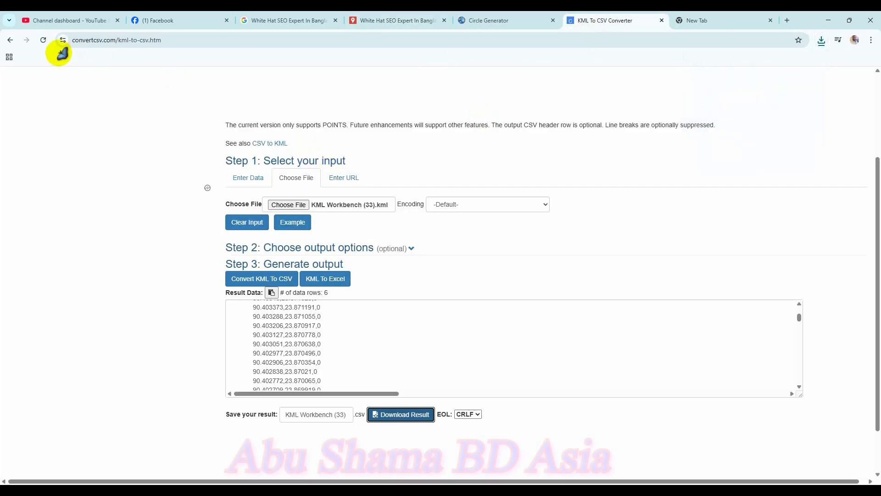
left_click(43, 40)
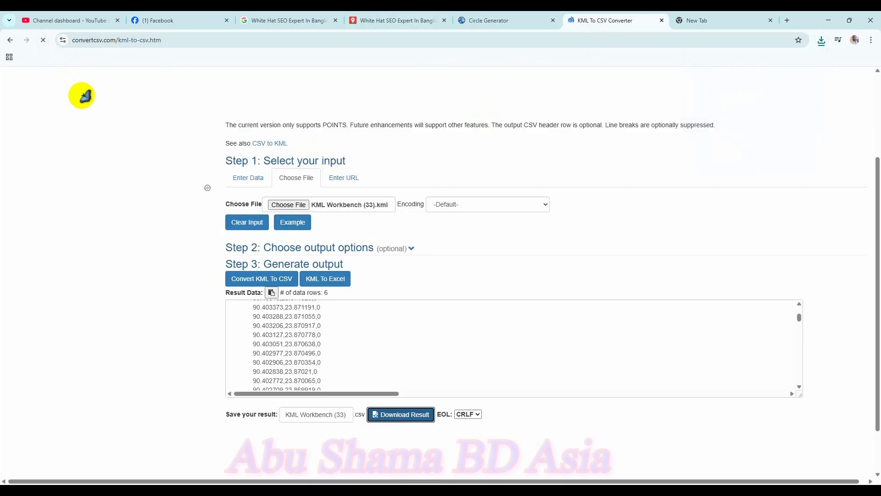
left_click(296, 178)
left_click(304, 204)
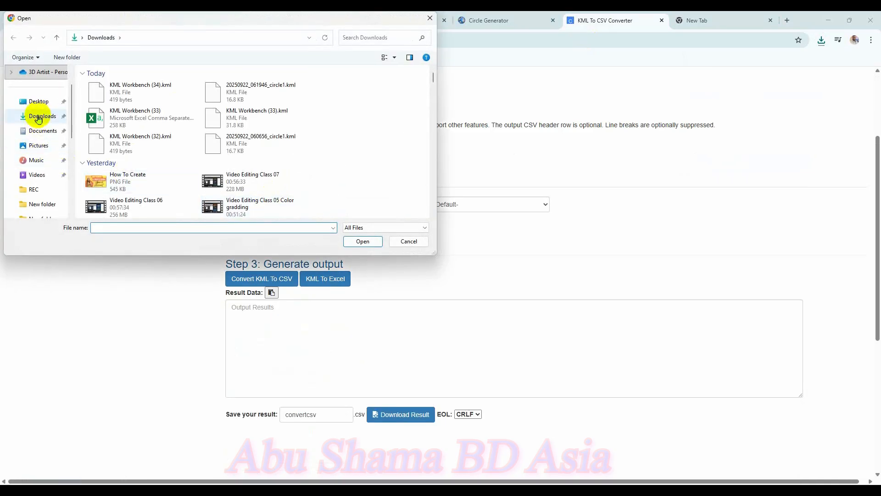
double_click(115, 93)
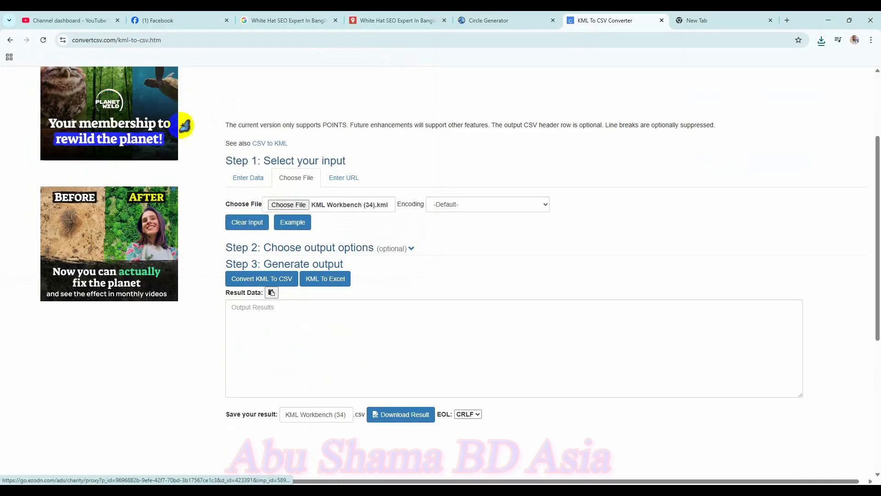
left_click(283, 284)
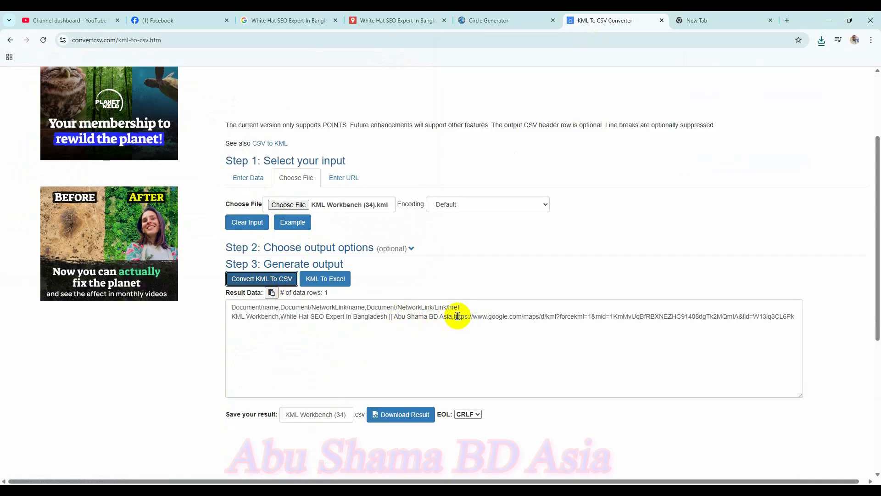
- Copy the Google Maps KML link from the converted result and open it in the blank browser tab to download the layer's full KML
left_click_drag(454, 316, 795, 321)
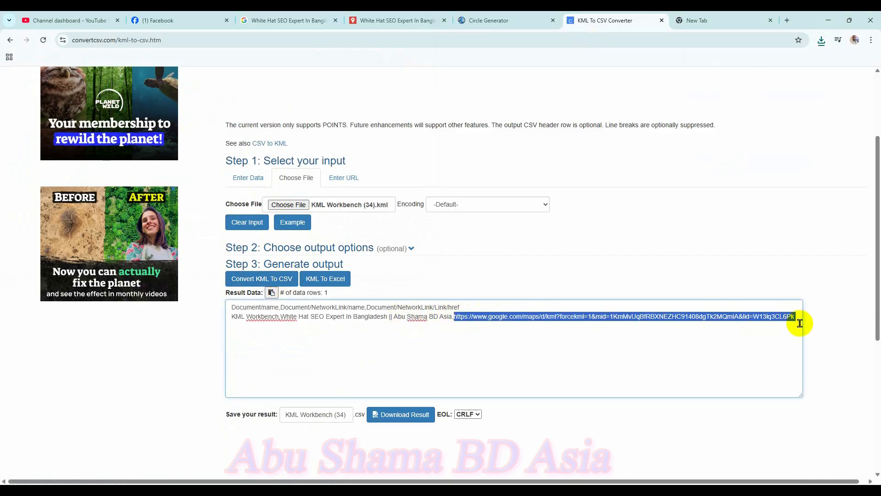
right_click(768, 322)
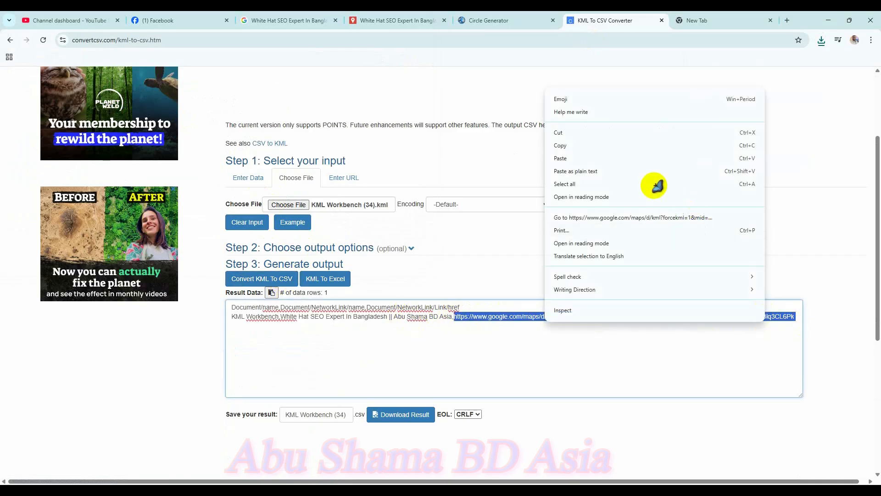
left_click(614, 144)
left_click(692, 20)
left_click(665, 40)
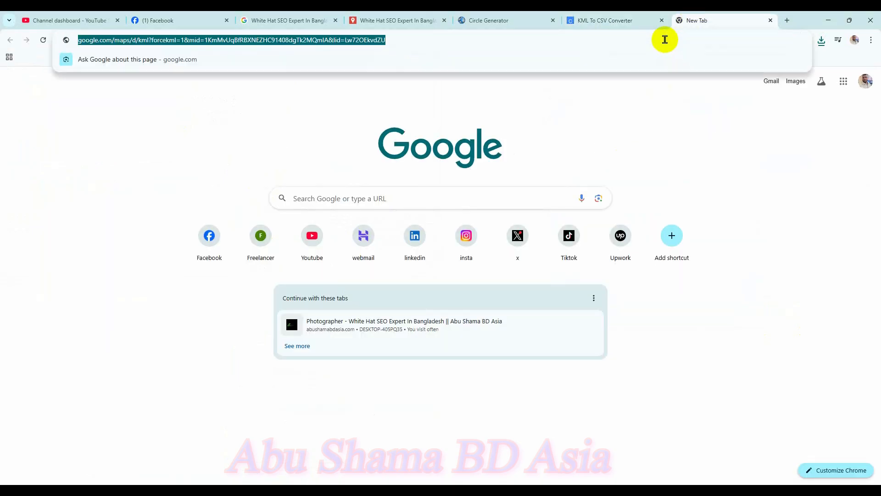
key("ctrl+v")
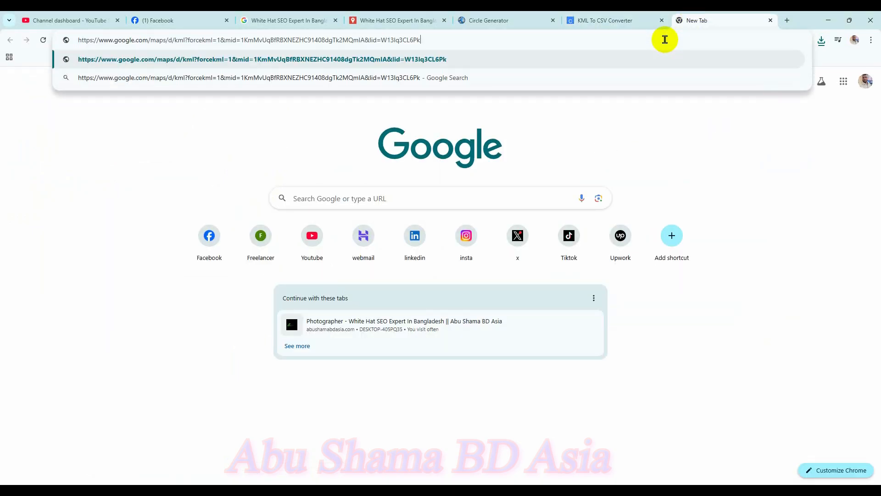
key("Return")
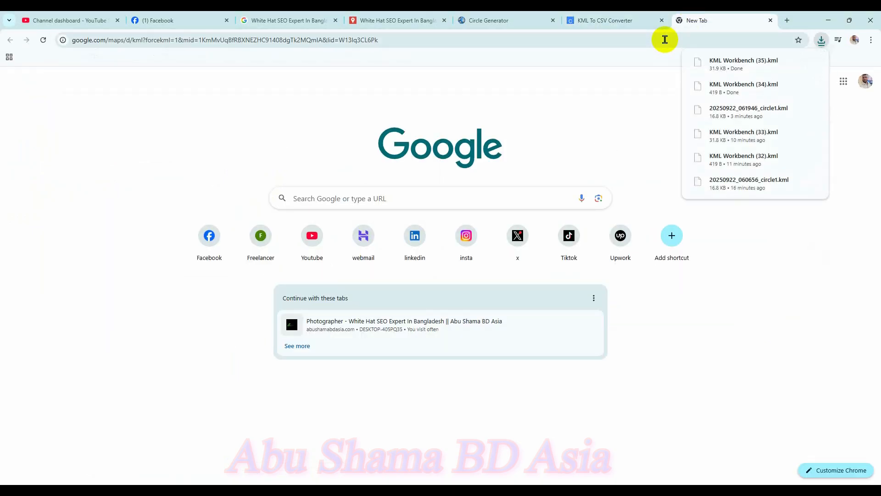
left_click(500, 19)
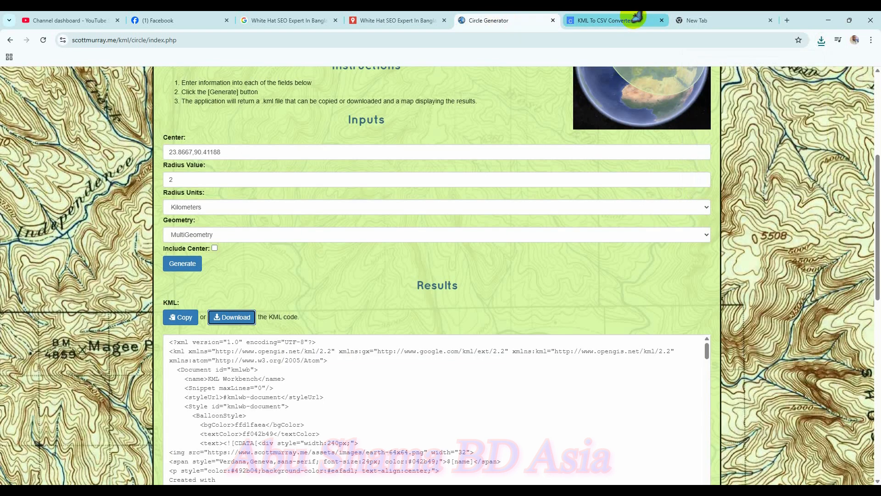
- Reload the KML To CSV Converter, convert KML Workbench (35).kml from Downloads to CSV, then download the result and open it in Excel
left_click(597, 20)
left_click(44, 39)
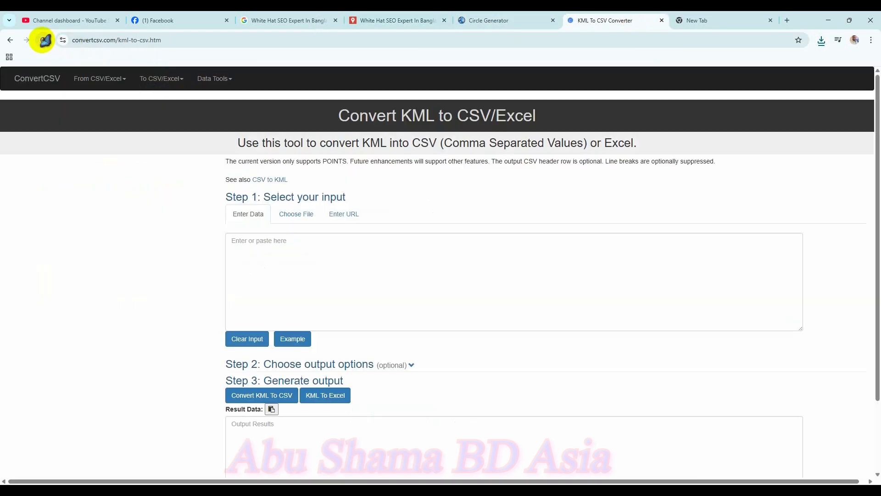
left_click(289, 179)
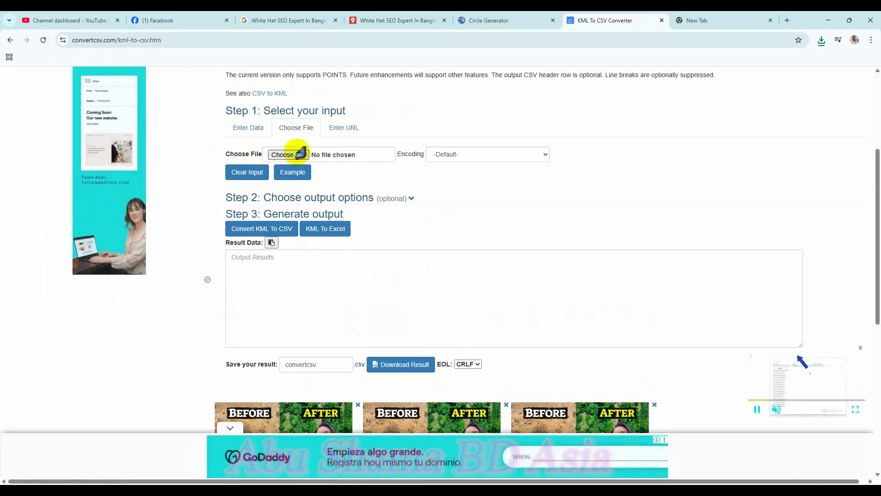
left_click(299, 153)
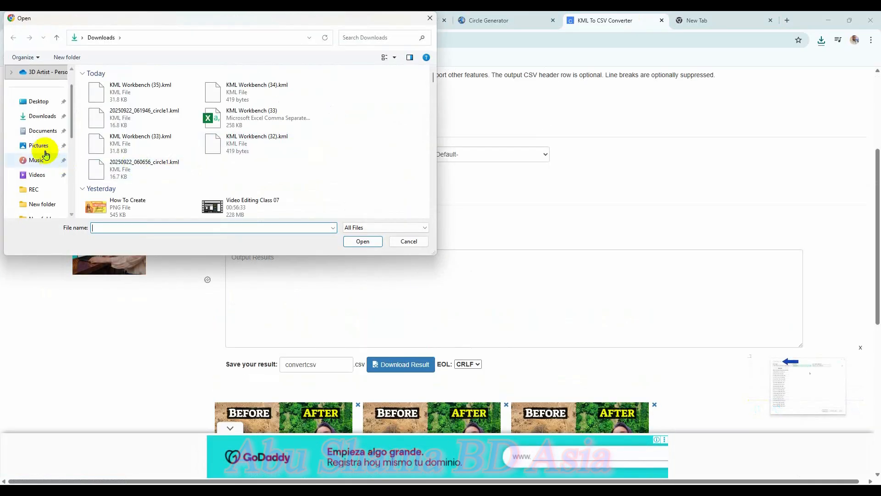
double_click(119, 90)
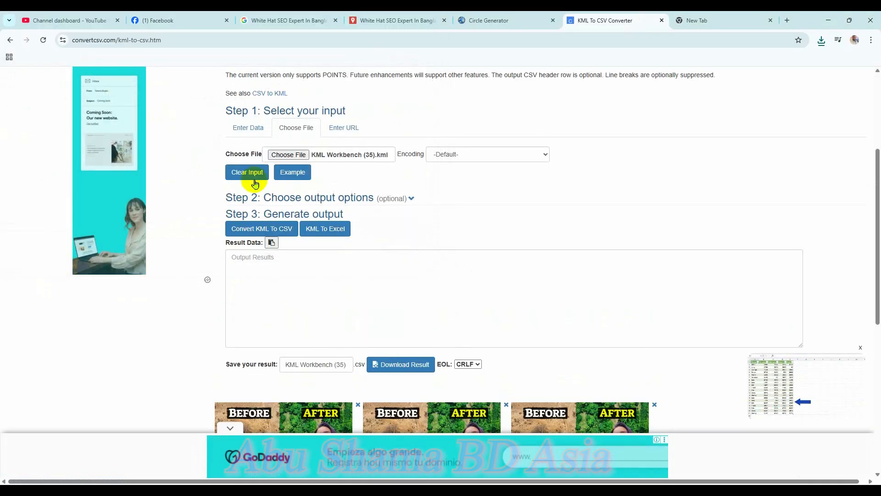
left_click(285, 229)
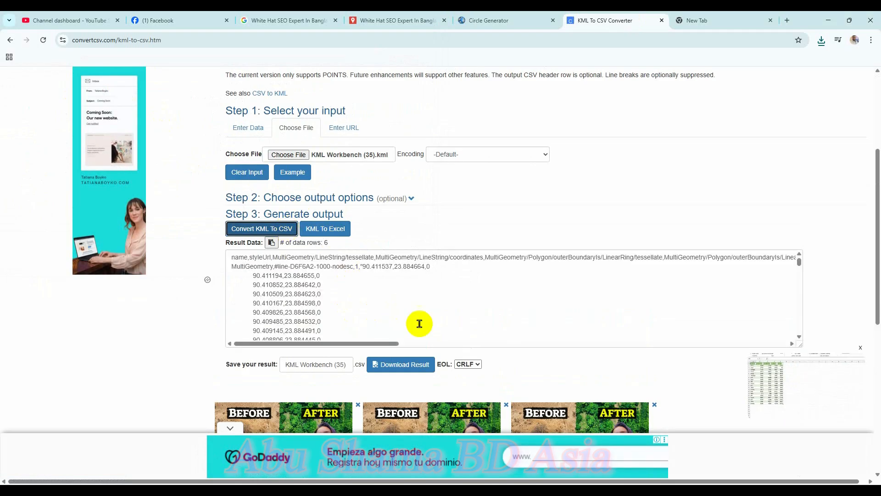
left_click(419, 363)
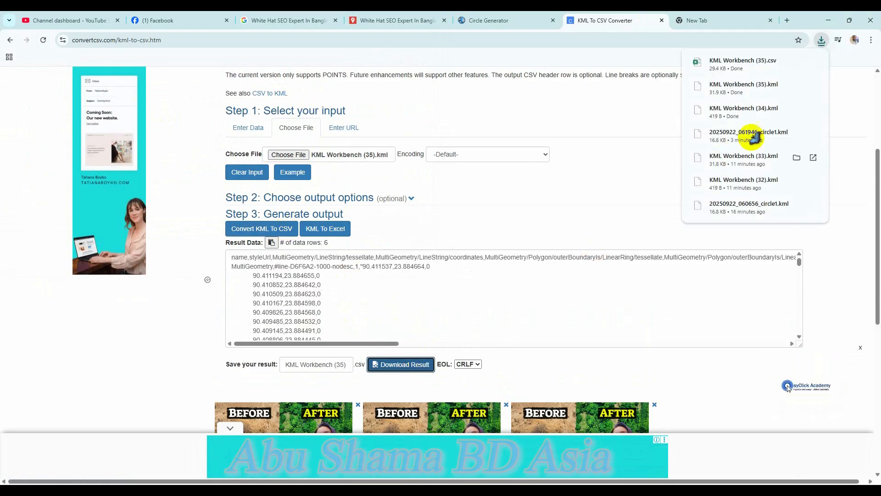
left_click(725, 64)
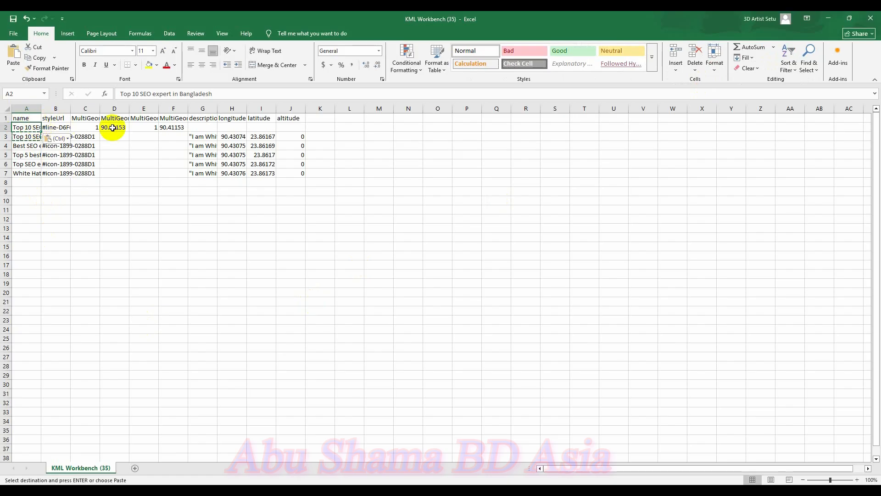
- Fill row 2 with the name "Top 10 SEO expert in Bangladesh" and row 3's description, longitude, latitude and altitude
left_click_drag(189, 134, 289, 137)
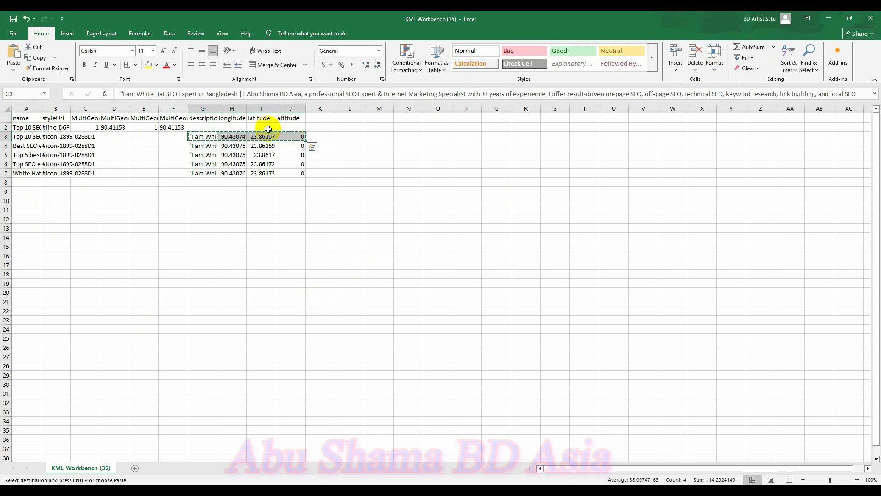
left_click(206, 127)
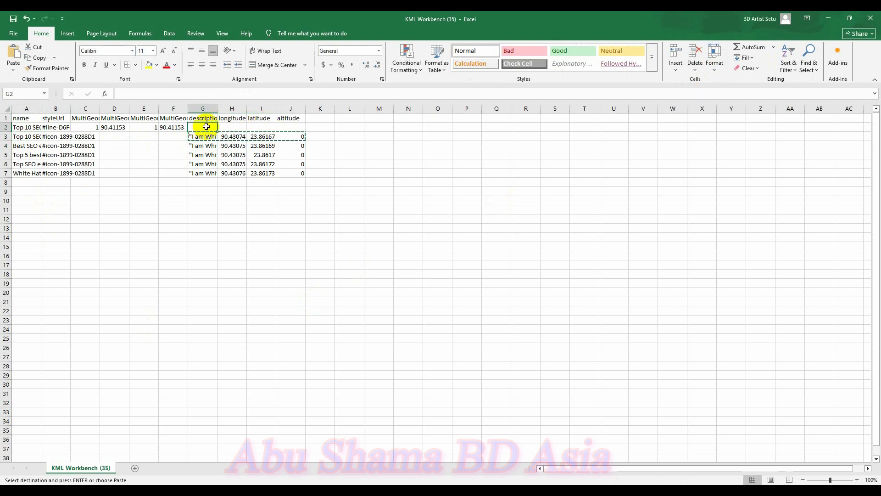
key("ctrl+v")
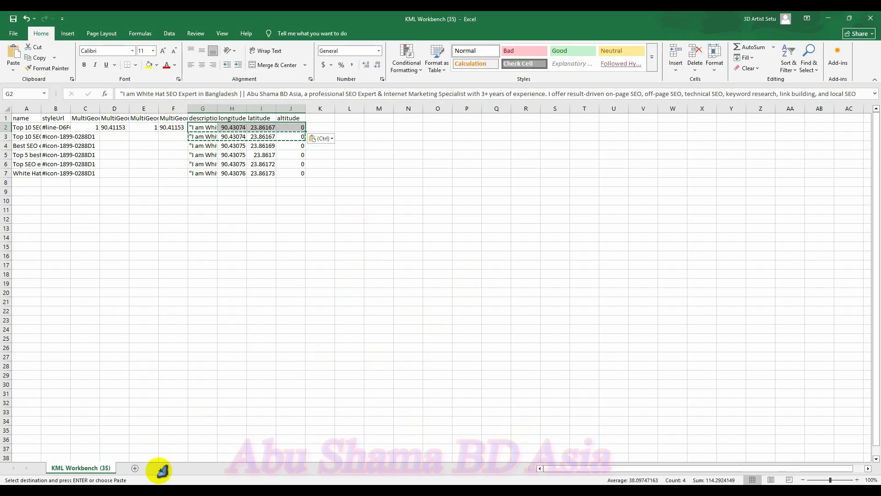
- Add a new sheet to the workbook and copy the LineString coordinates from the KML code in the browser's Circle Generator
left_click(137, 468)
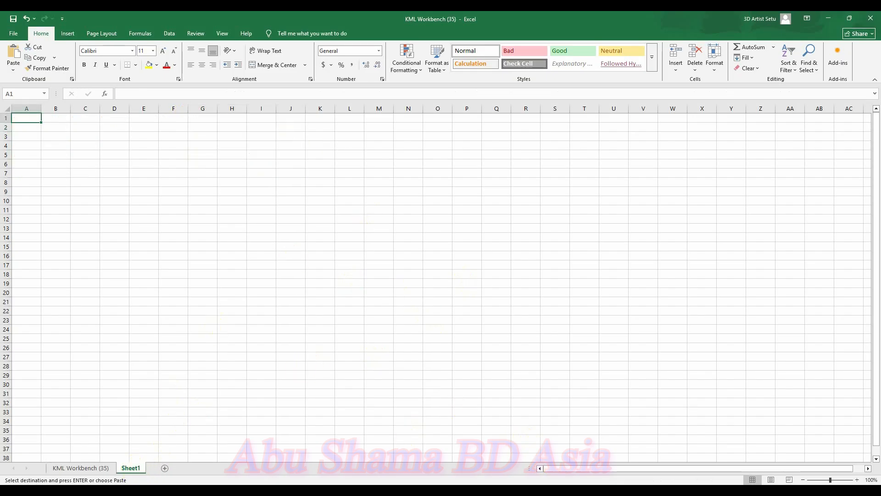
left_click(605, 493)
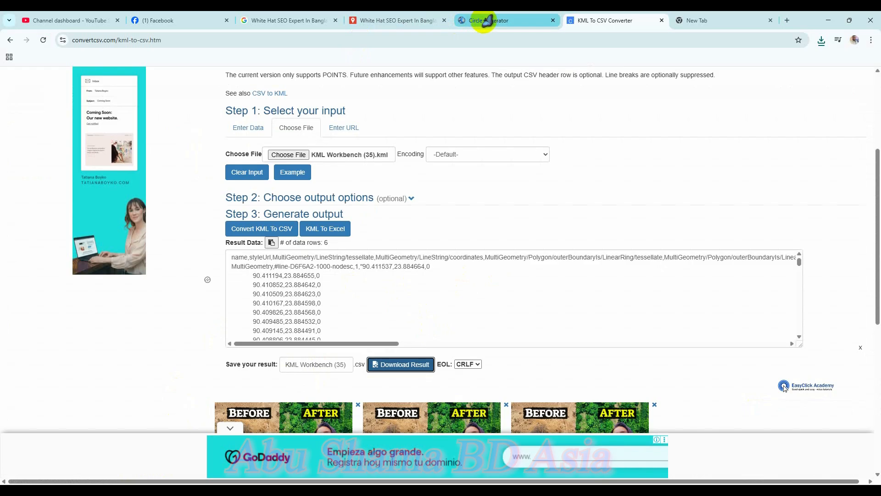
left_click(488, 21)
scroll(304, 389, "down", 10)
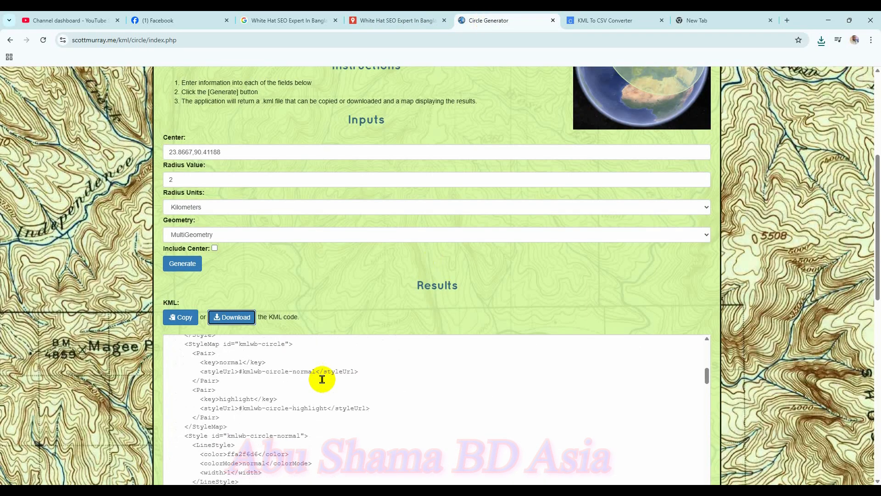
left_click_drag(168, 350, 326, 336)
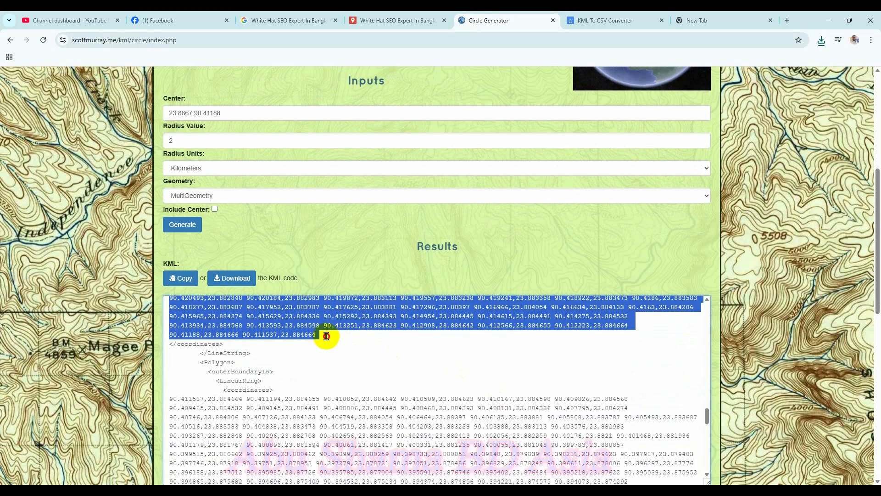
right_click(338, 315)
left_click(371, 143)
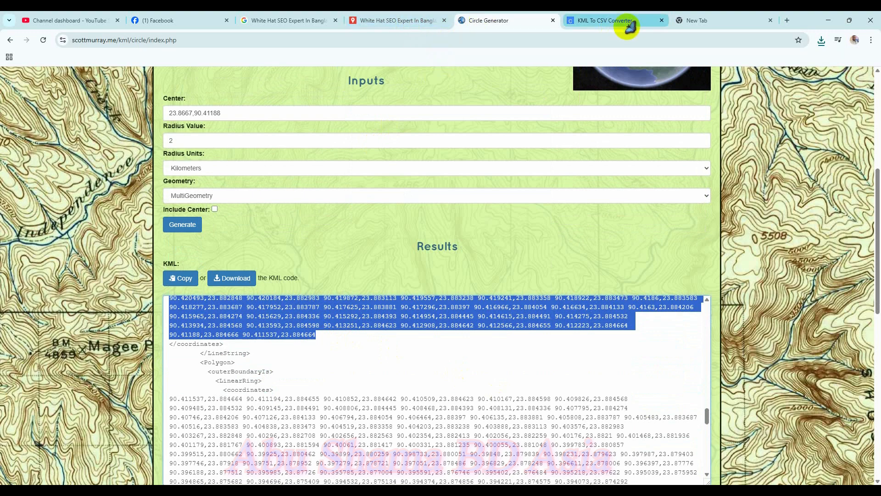
- Switch to Excel, close the 1 KM workbook without saving, and paste the copied coordinates into cell A1 of the new sheet
left_click(645, 485)
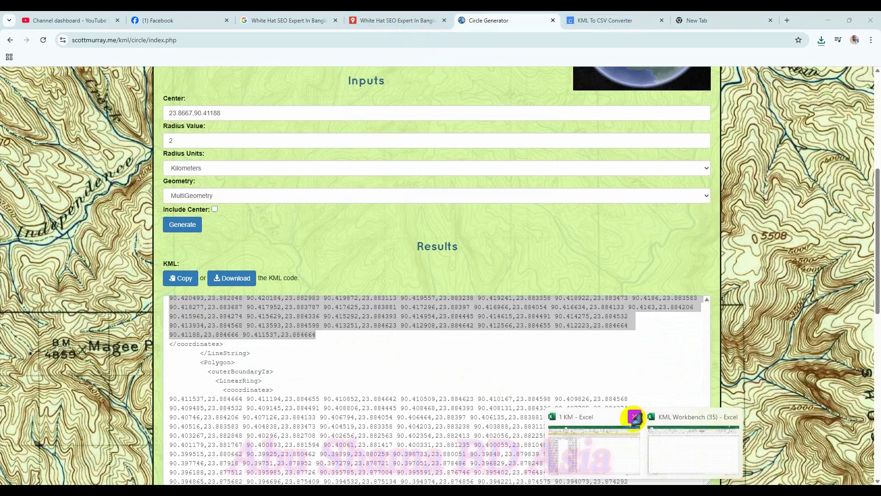
left_click(635, 416)
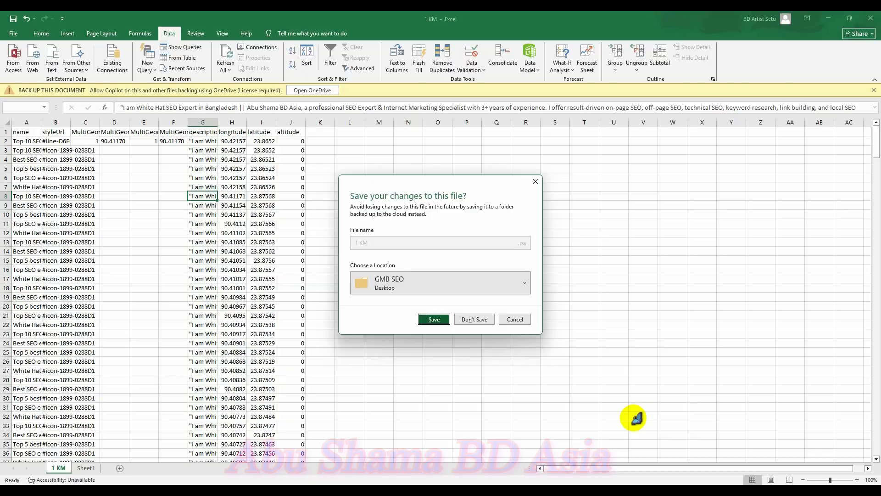
left_click(473, 319)
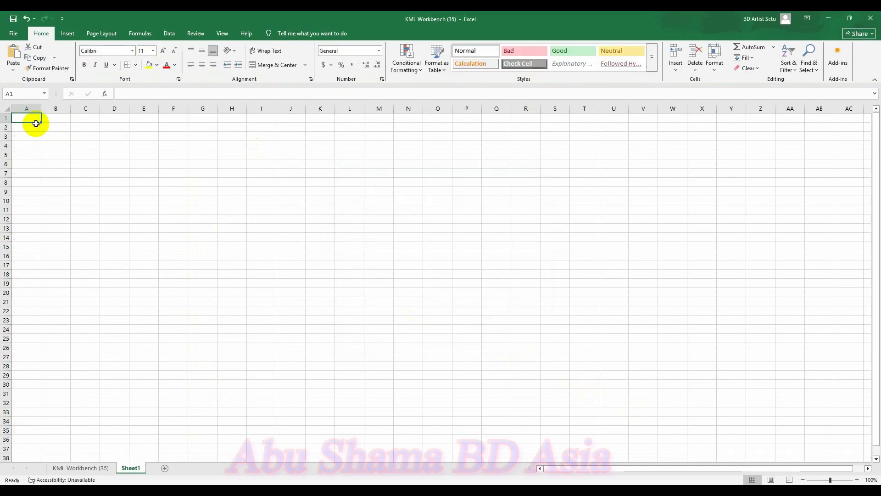
key("ctrl+v")
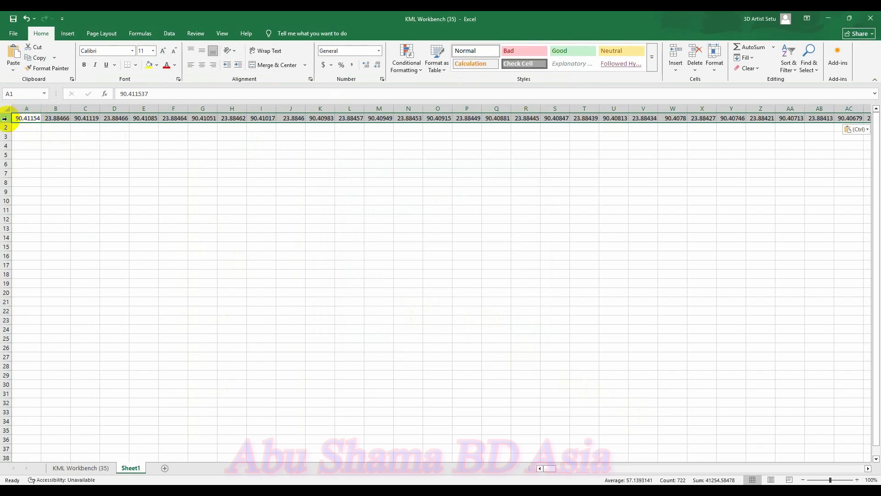
- Run Text to Columns on cell A1 with tab, semicolon, comma and space delimiters, treating consecutive delimiters as one
left_click(27, 118)
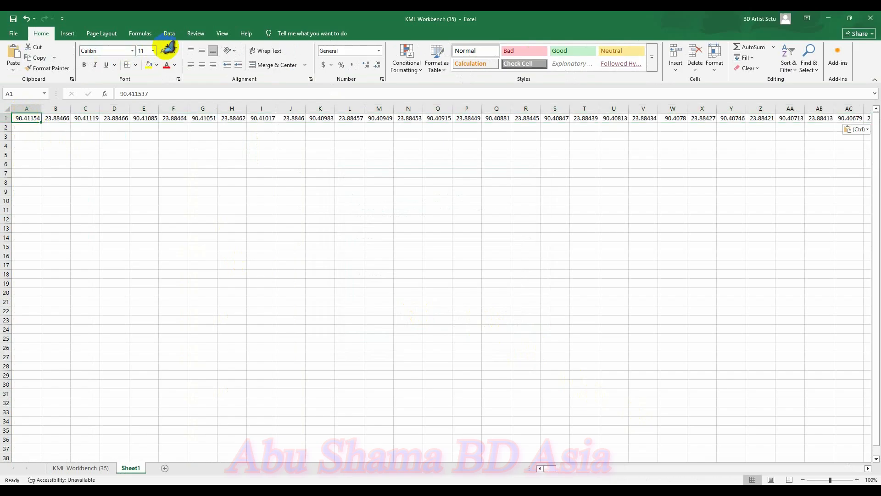
left_click(169, 34)
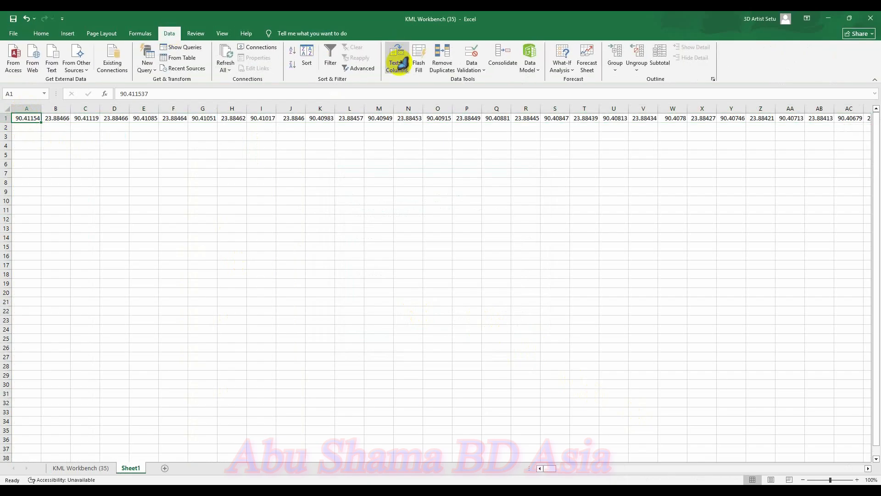
left_click(398, 63)
left_click(496, 326)
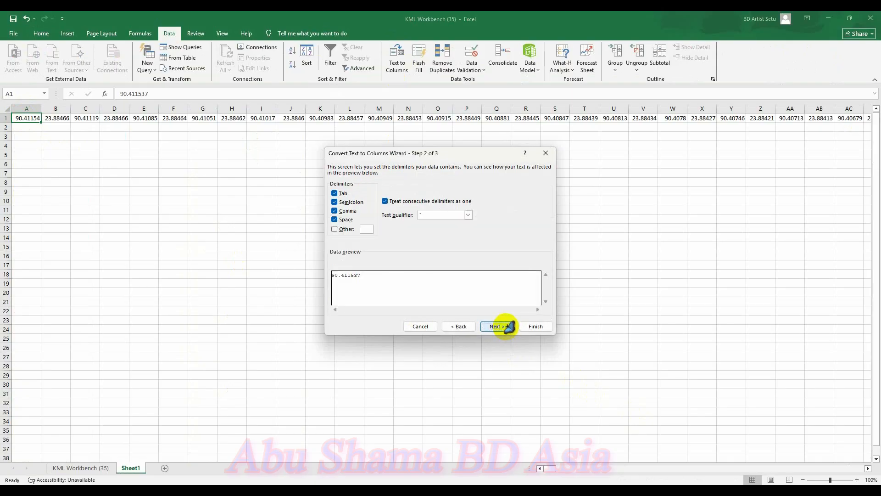
left_click(505, 327)
left_click(536, 326)
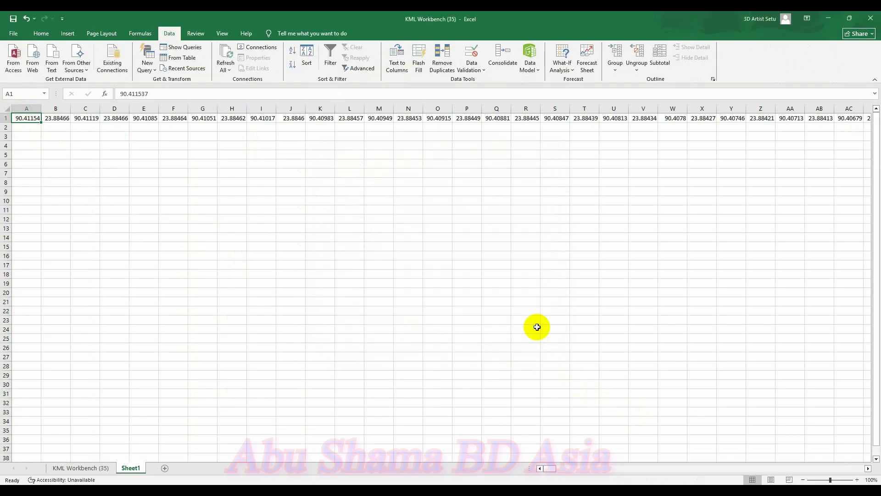
- Copy the whole coordinate row 1 and paste it transposed into column A starting at cell A2
left_click(5, 119)
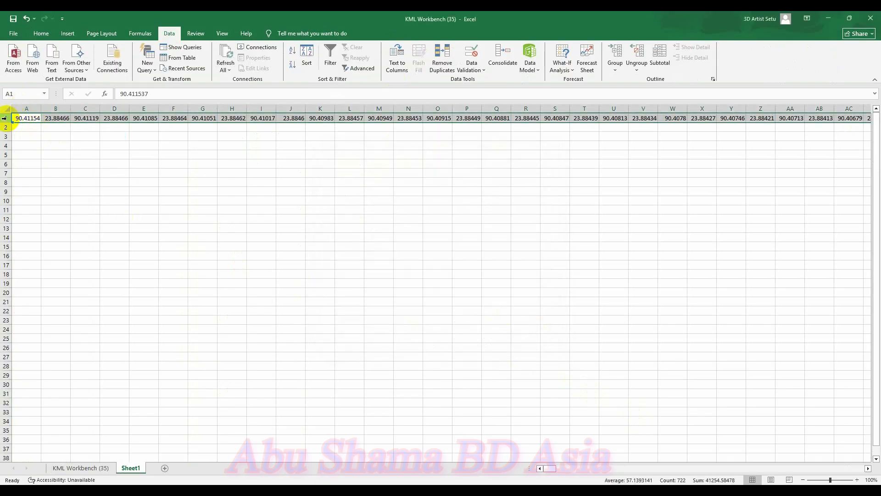
key("ctrl+c")
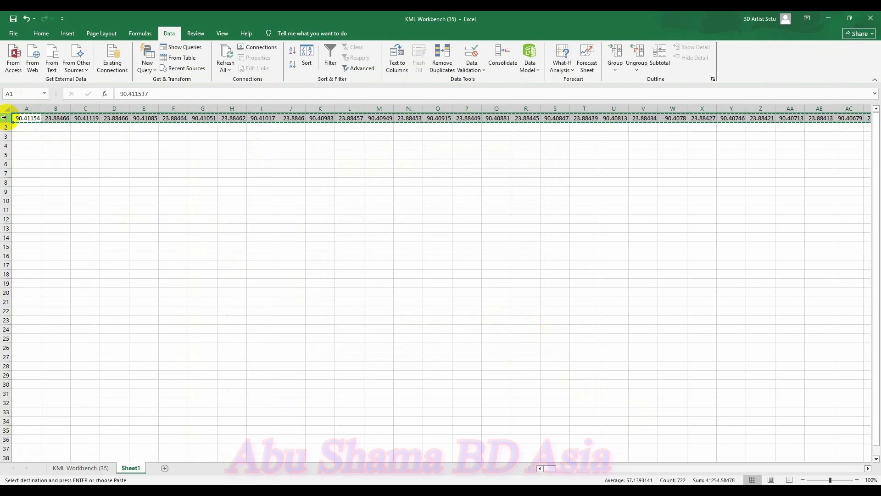
right_click(34, 126)
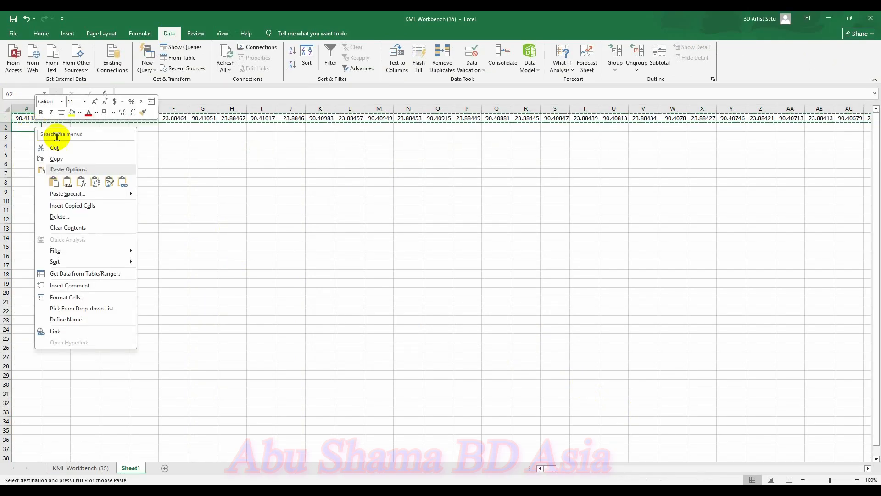
left_click(87, 196)
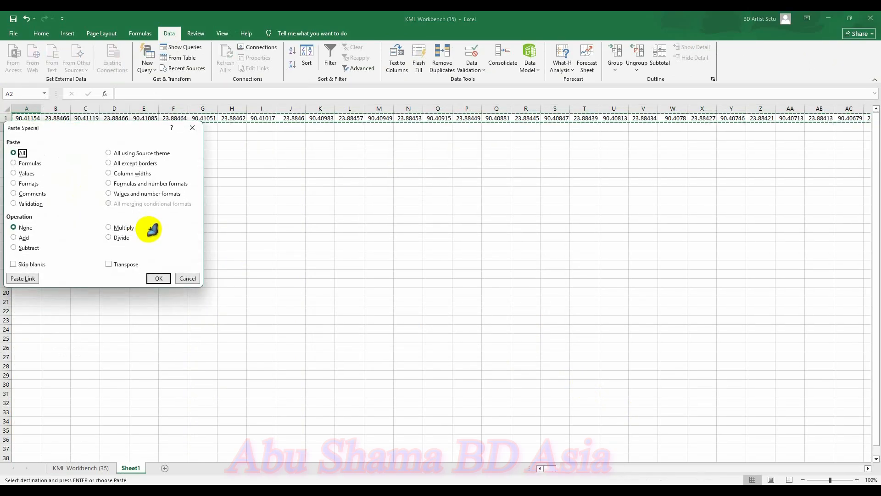
left_click(109, 264)
left_click(158, 278)
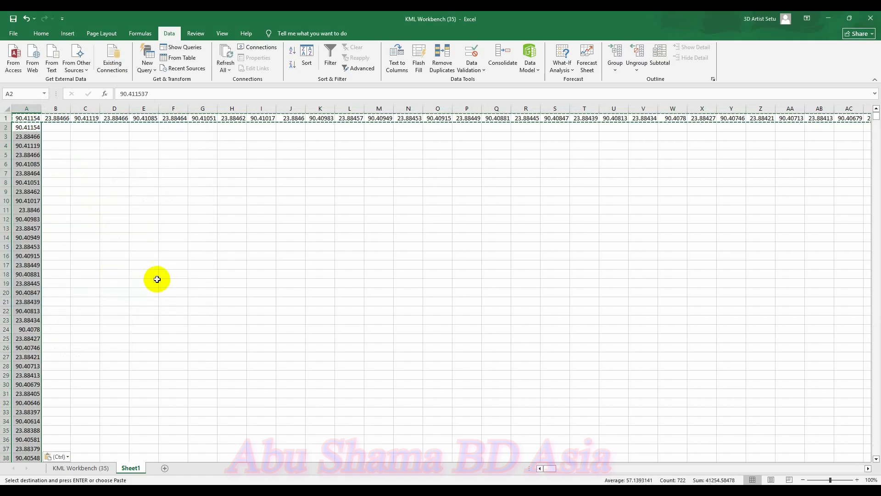
- Delete the original horizontal coordinate row 1
left_click(7, 111)
left_click(7, 117)
right_click(7, 116)
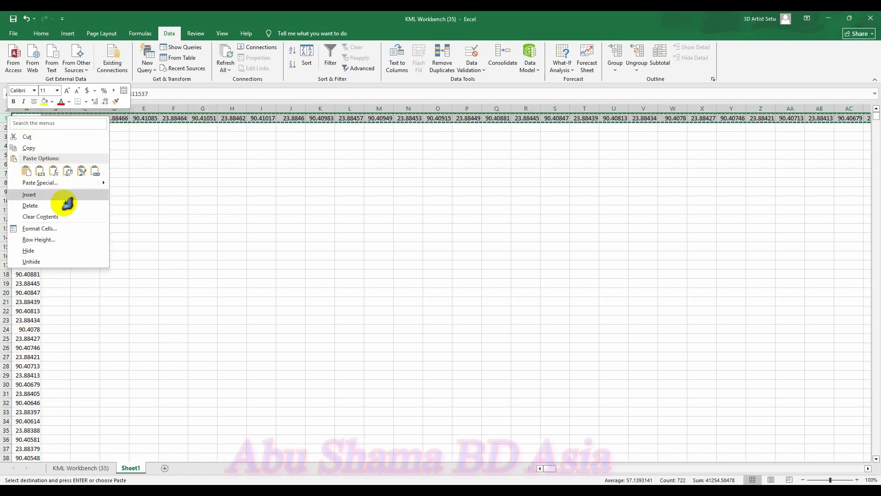
left_click(62, 206)
- Enter a1 and a2 in cells B1:C1 and a3 and a4 in B2:C2, and fill the series down to row 722
left_click(58, 117)
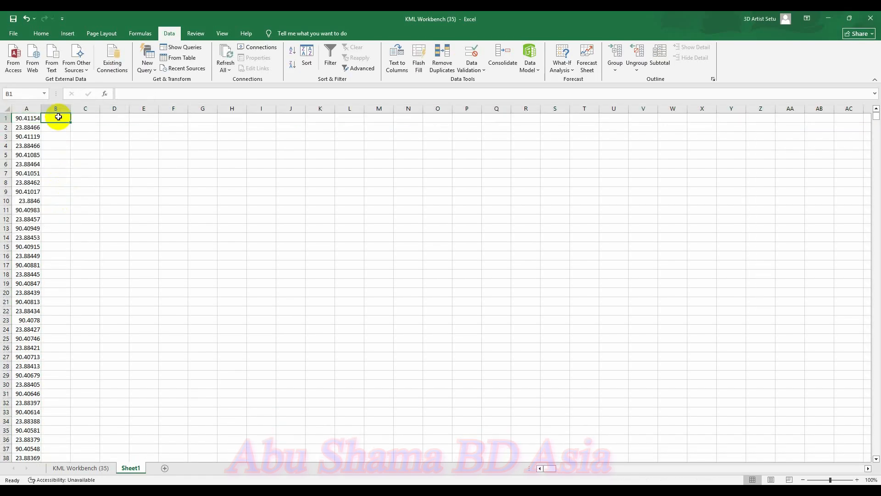
type("a1")
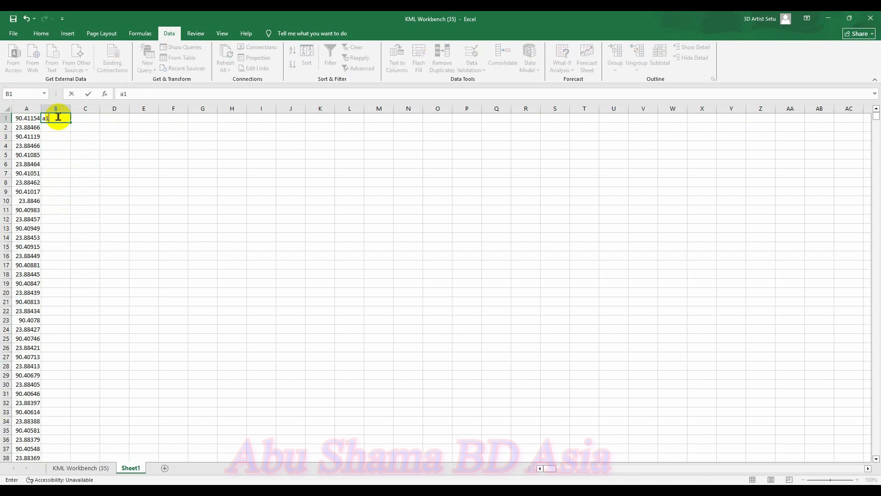
left_click(87, 117)
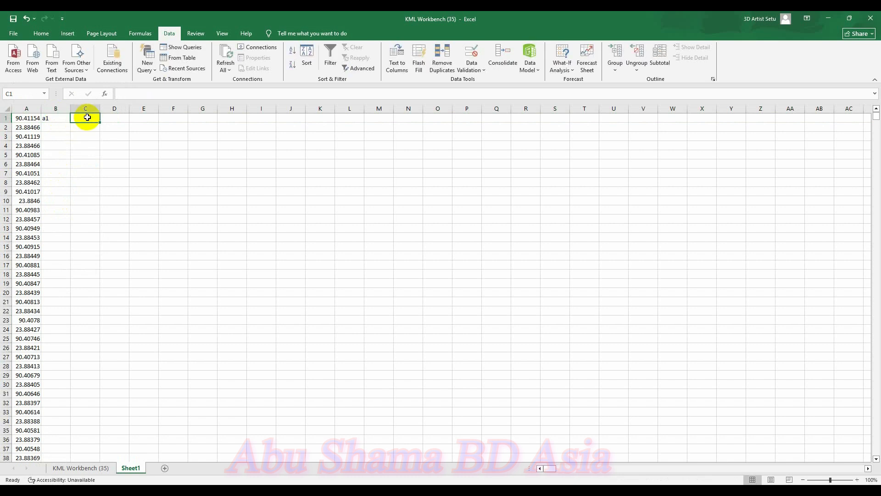
type("a2")
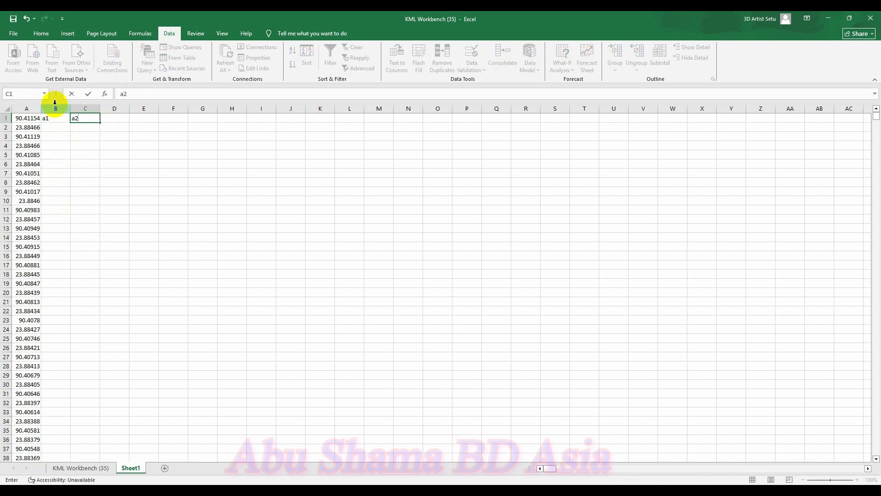
left_click(59, 127)
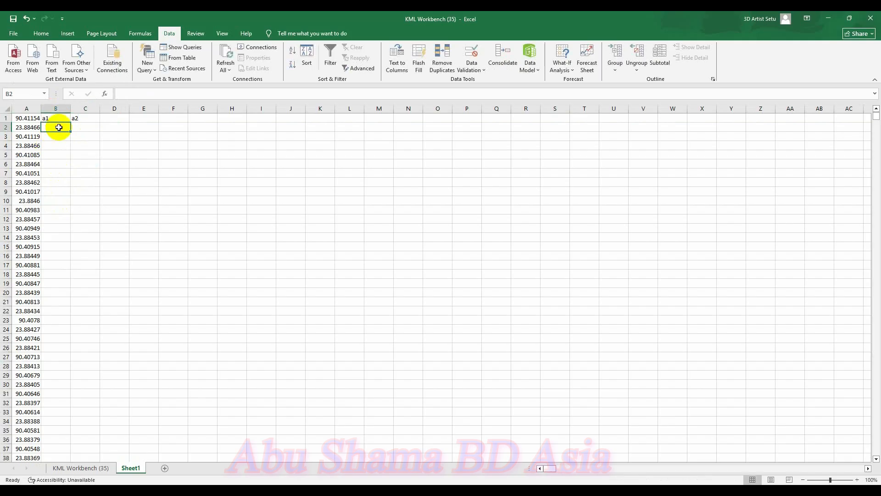
type("a1")
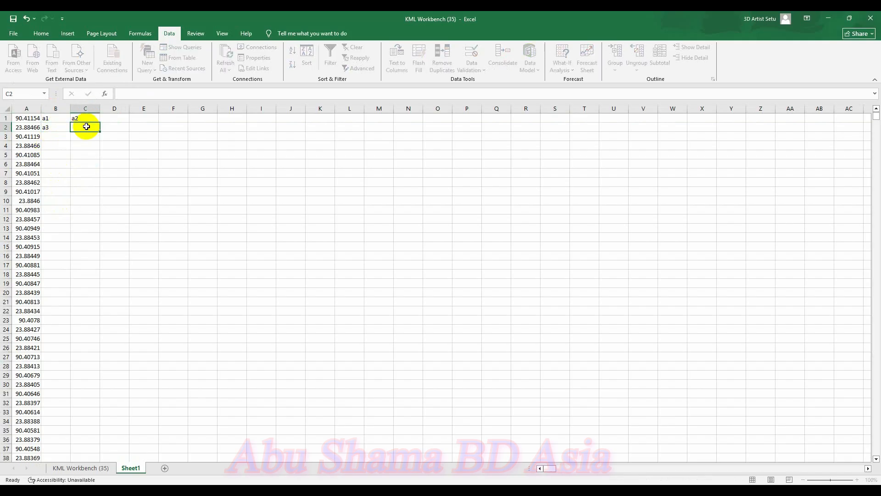
type("a2")
left_click_drag(45, 118, 78, 434)
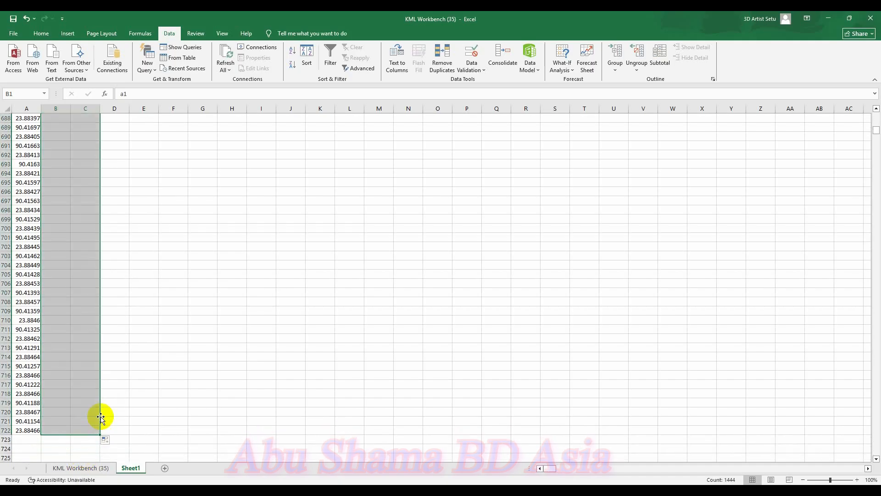
- Replace every "a" in the sheet with "=a" so the entries in columns B and C become cell references
left_click(275, 245)
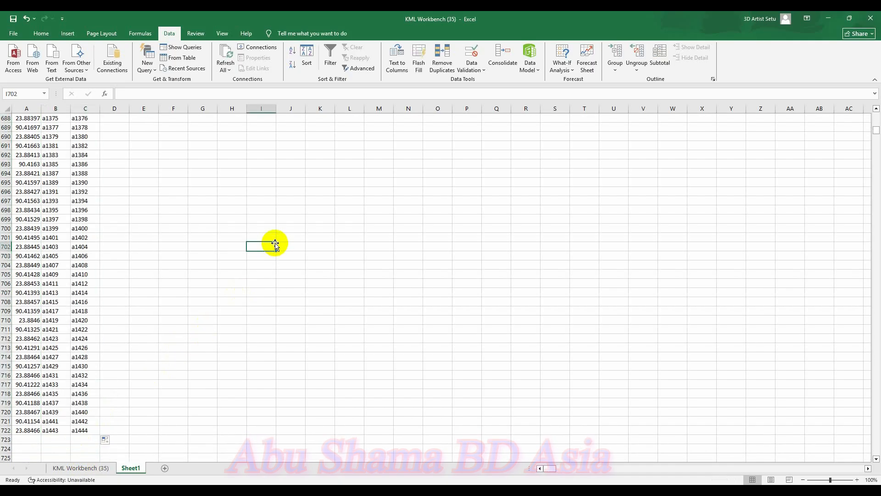
key("ctrl+f")
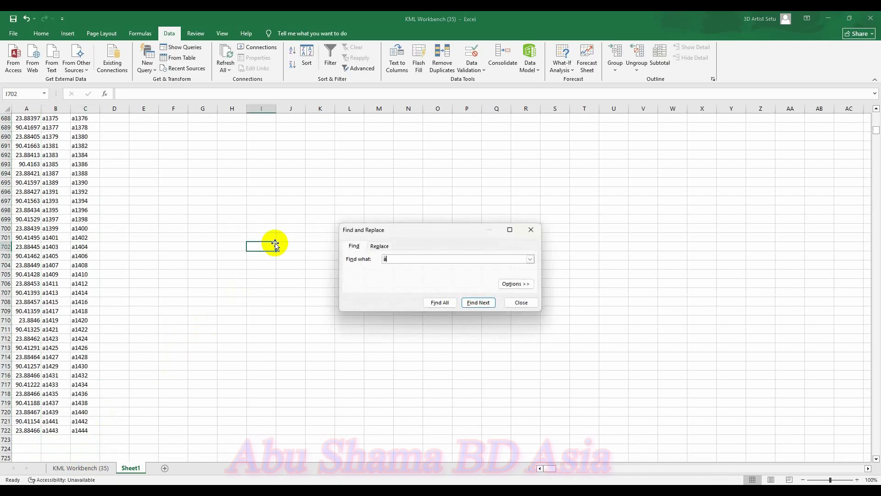
left_click(384, 245)
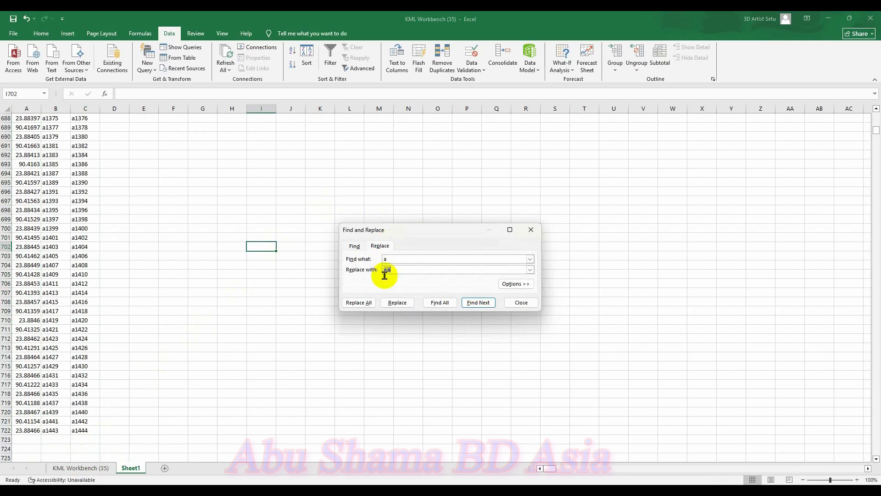
left_click(363, 302)
left_click(505, 279)
left_click(531, 229)
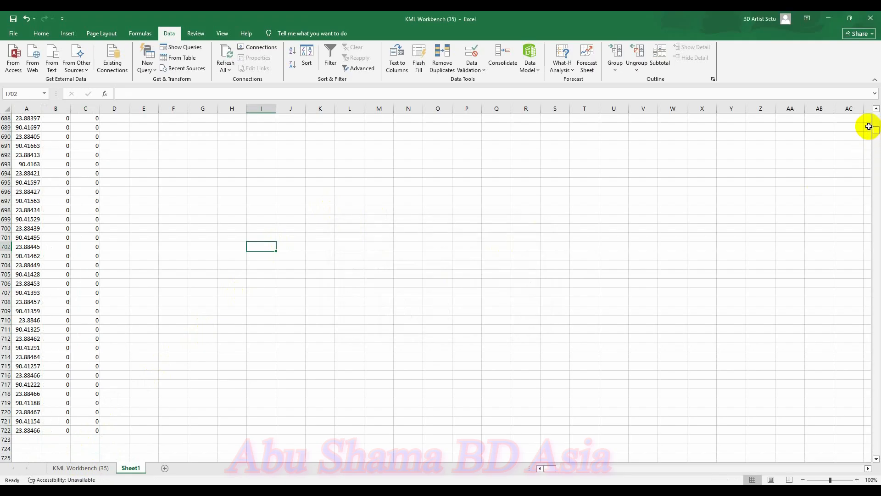
- Copy the coordinate pairs in B1:C361 and paste them as values at cell H8 of the KML Workbench (35) sheet
left_click_drag(876, 131, 871, 109)
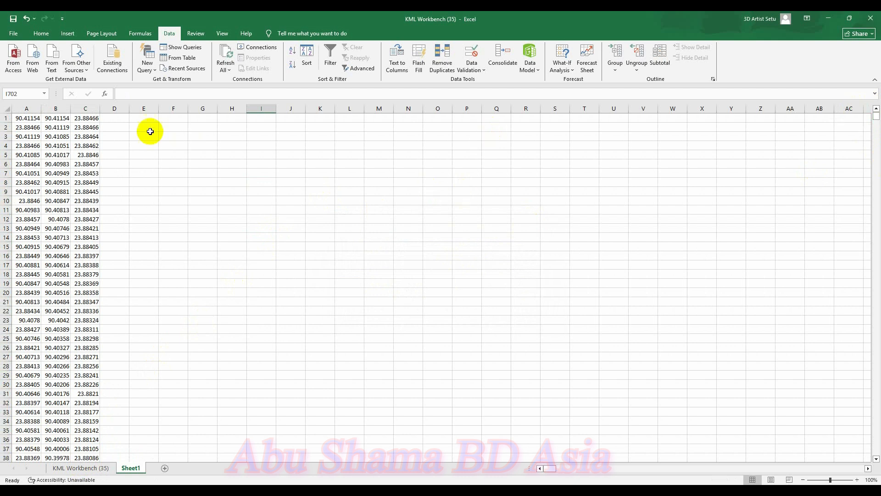
left_click_drag(84, 148, 89, 128)
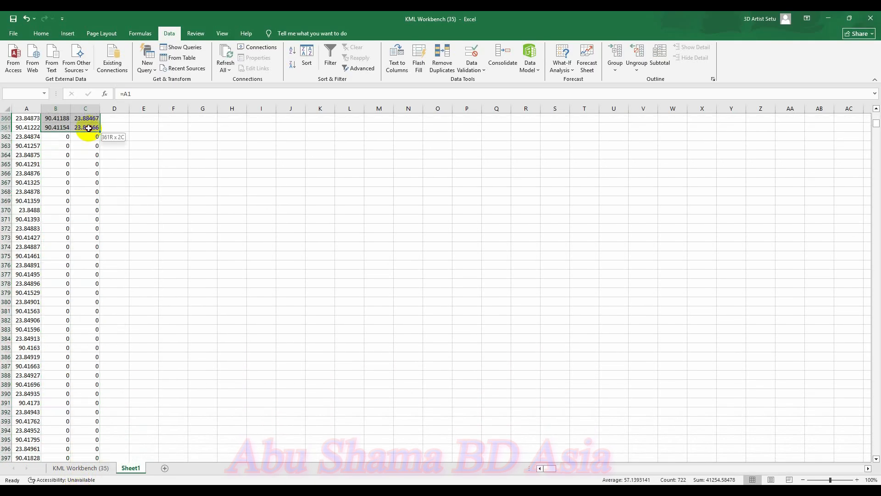
key("ctrl+c")
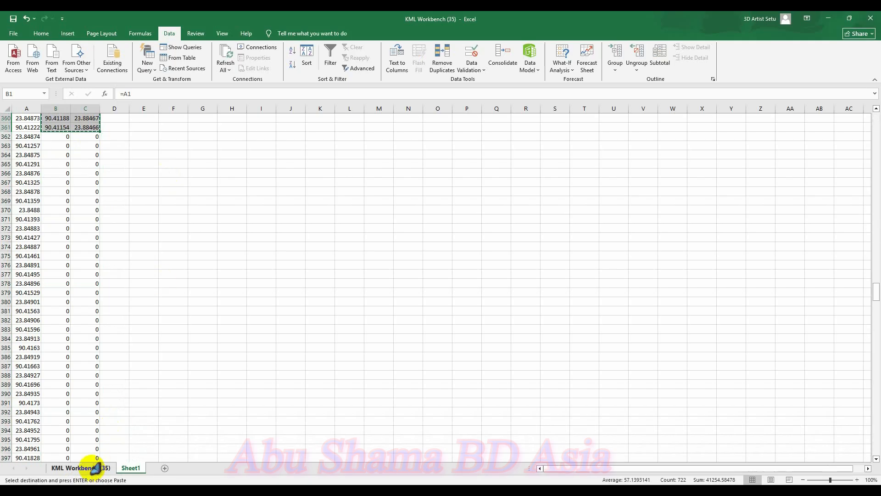
left_click(94, 467)
left_click(230, 182)
right_click(233, 182)
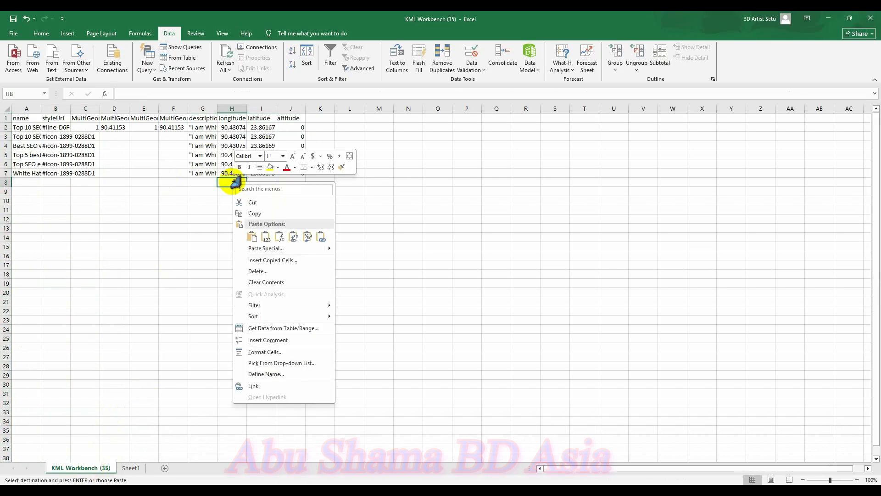
left_click(280, 248)
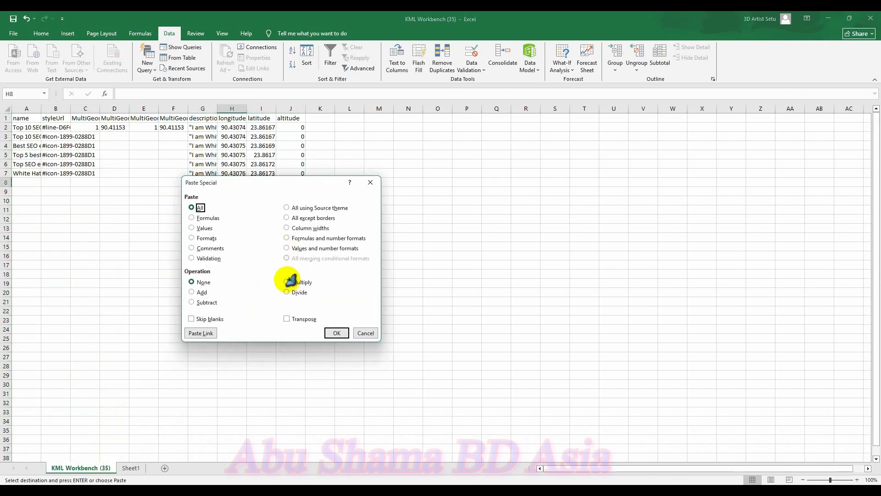
left_click(336, 333)
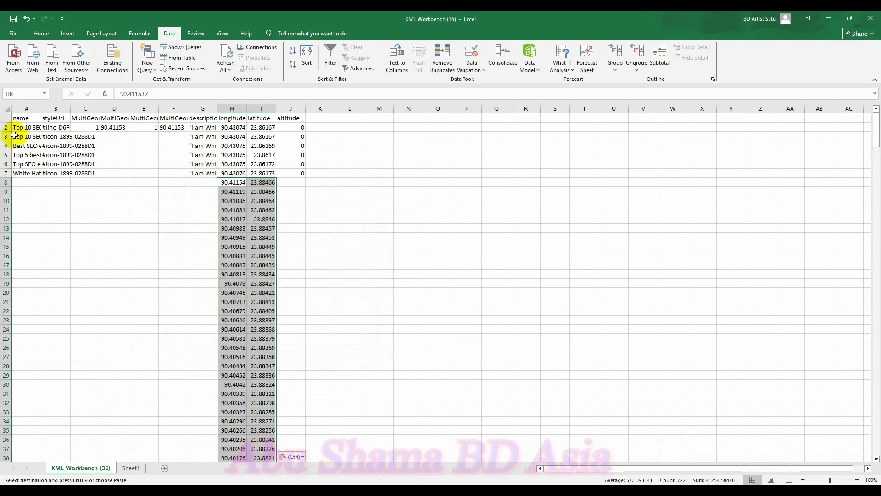
- Fill the name, styleUrl, description and altitude entries of rows 3 to 7 down to row 368
left_click_drag(19, 137, 55, 170)
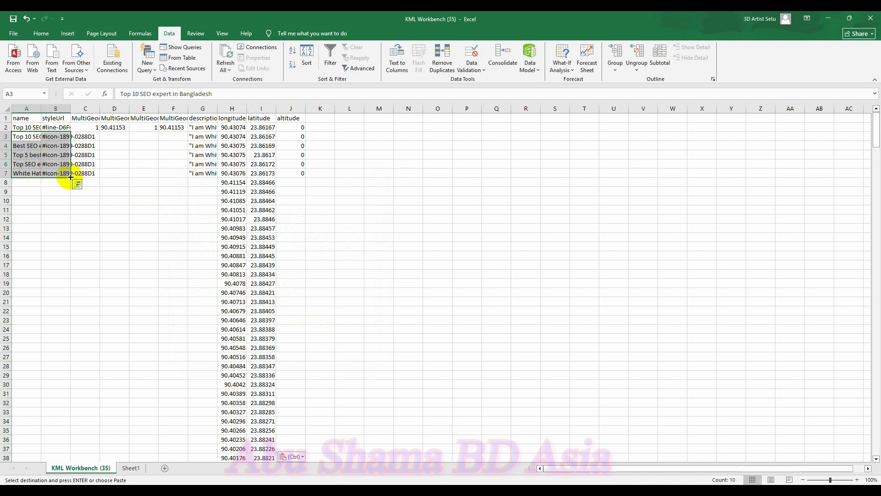
left_click_drag(70, 179, 70, 444)
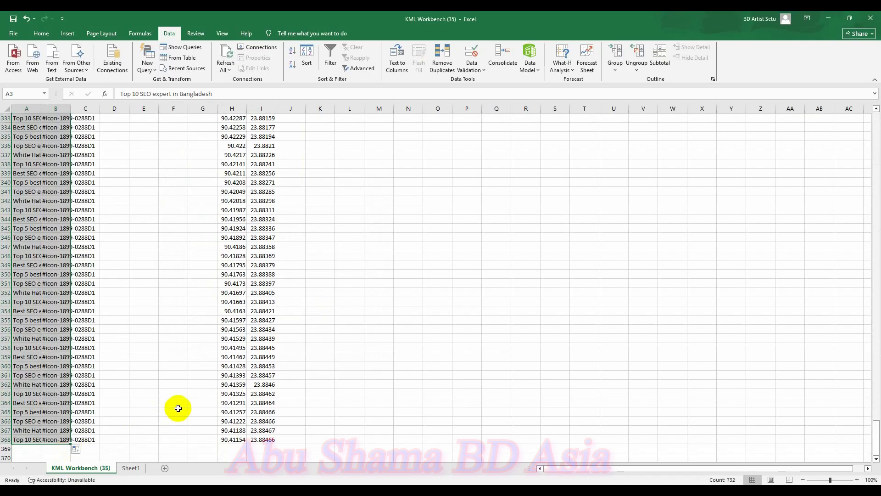
scroll(329, 299, "up", 20)
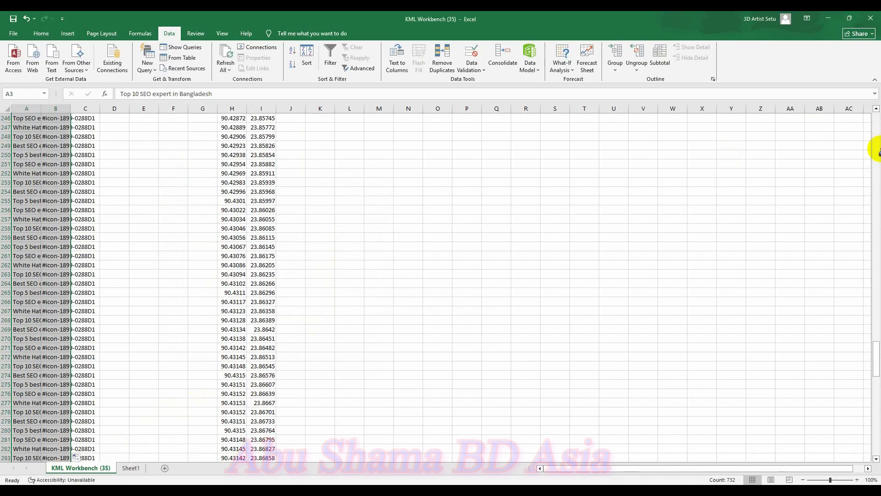
left_click_drag(877, 355, 852, 108)
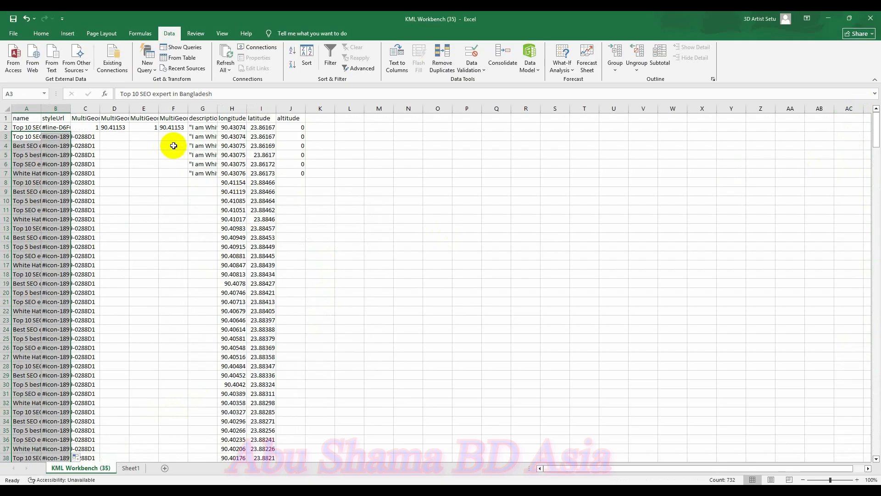
left_click_drag(191, 136, 240, 442)
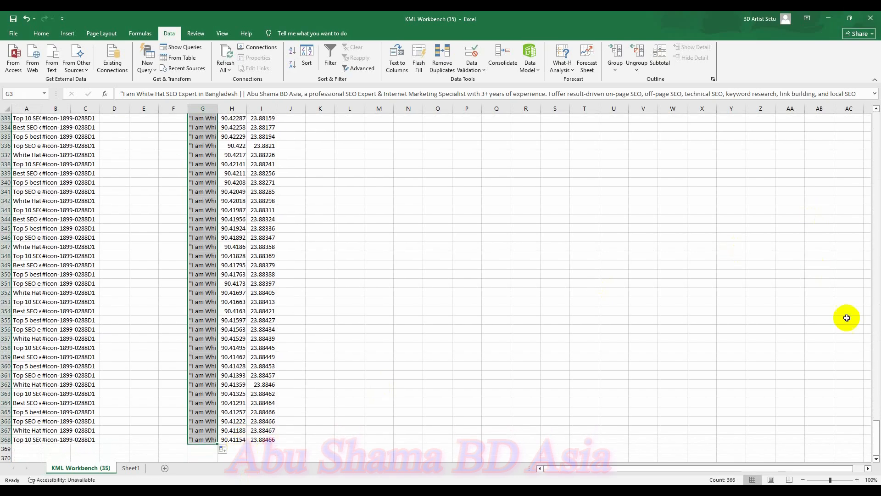
left_click_drag(876, 425, 864, 78)
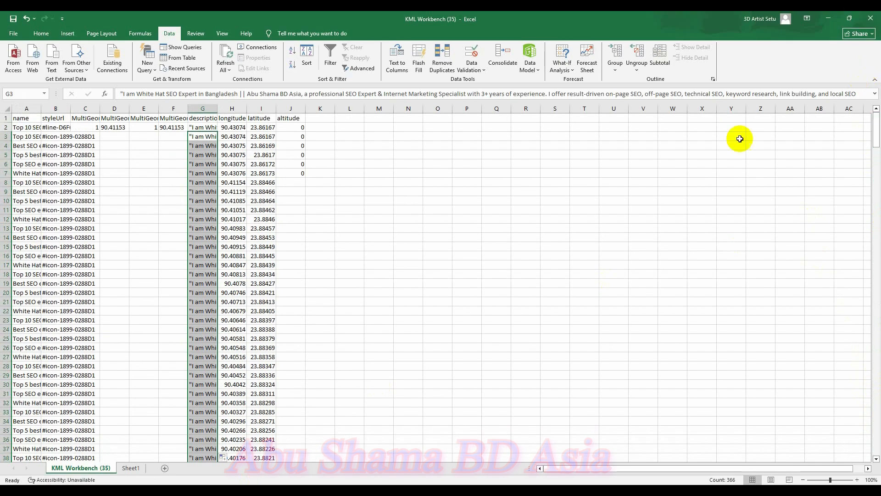
left_click_drag(287, 135, 303, 436)
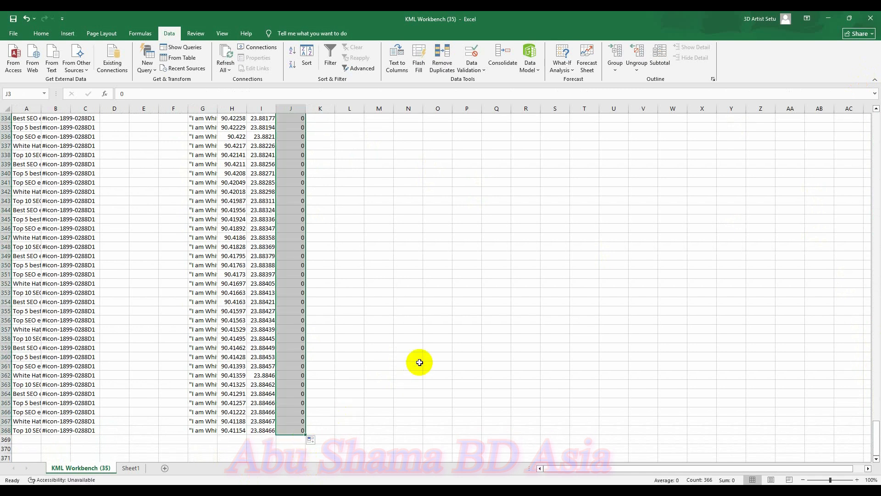
- Save the workbook as the comma-delimited CSV file 2 KM in the Desktop folder GMB SEO, replacing the existing file and keeping the CSV format
left_click(13, 33)
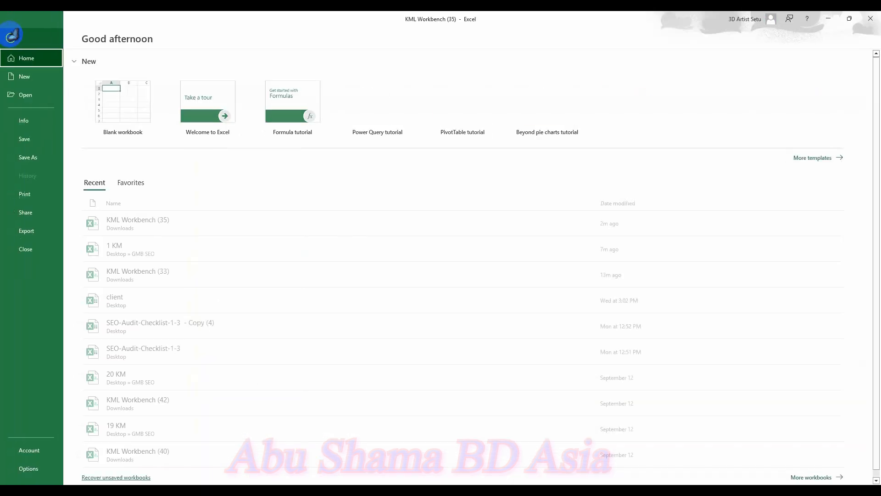
left_click(29, 158)
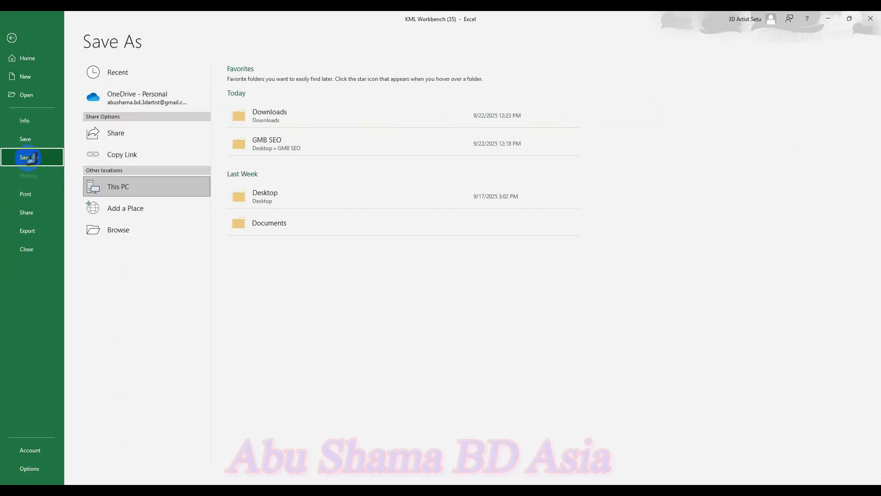
double_click(138, 186)
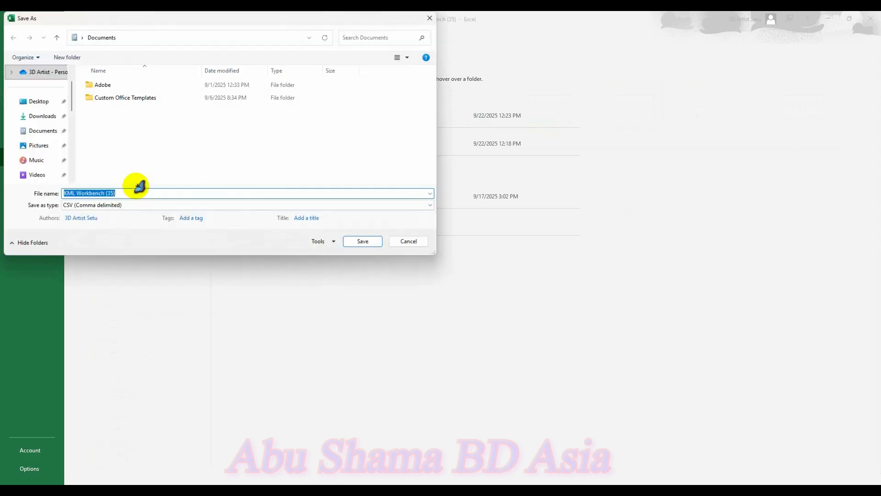
left_click(41, 100)
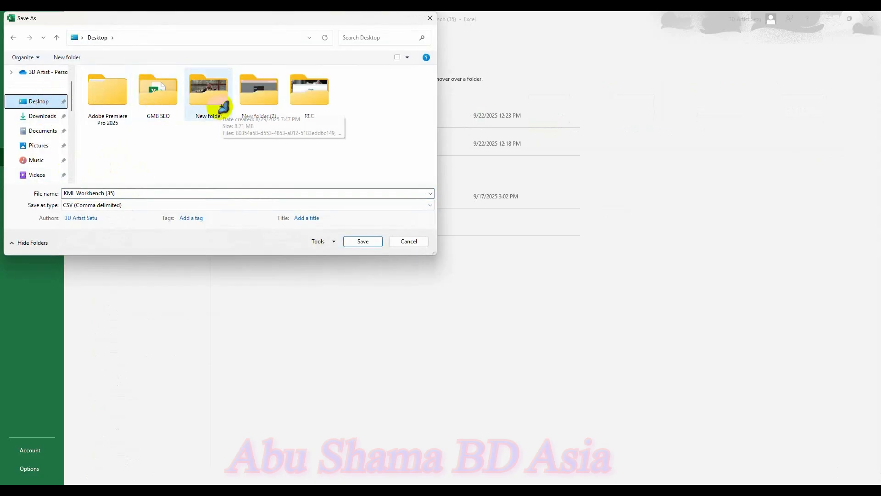
double_click(159, 97)
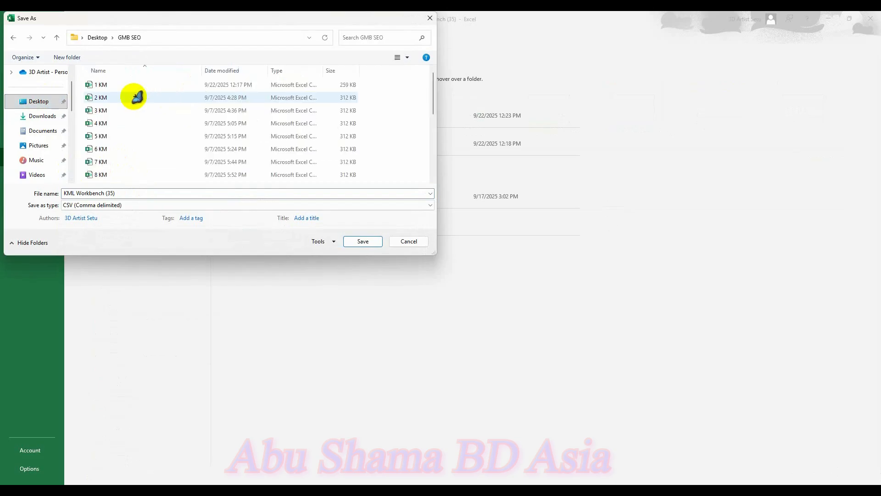
double_click(136, 98)
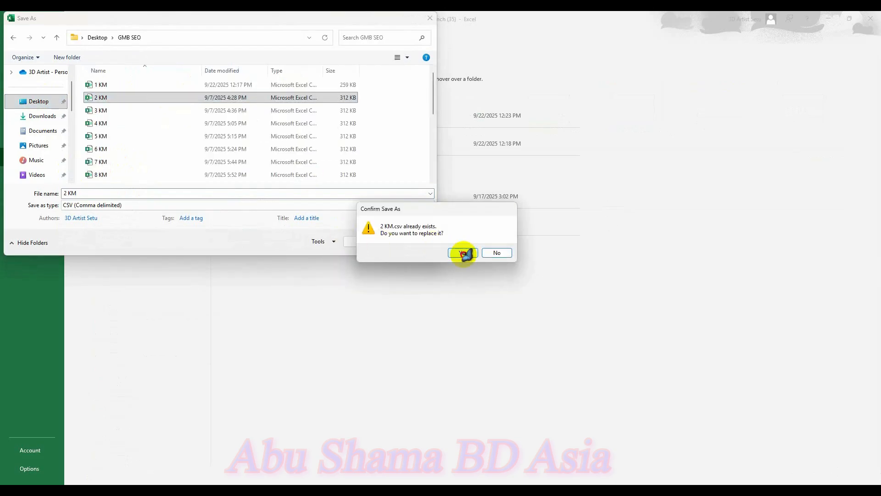
left_click(463, 252)
left_click(425, 281)
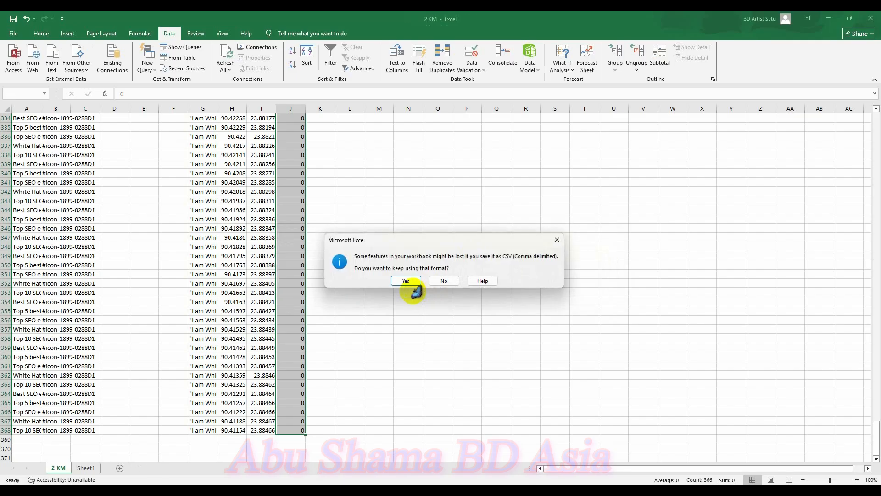
left_click(407, 281)
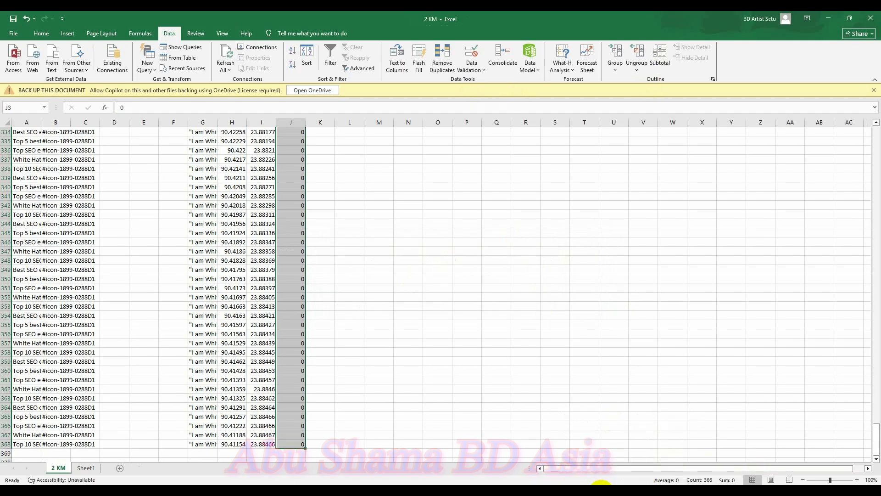
- Switch to the My Maps page in the browser and delete the KML Workbench layer
left_click(602, 484)
left_click(385, 19)
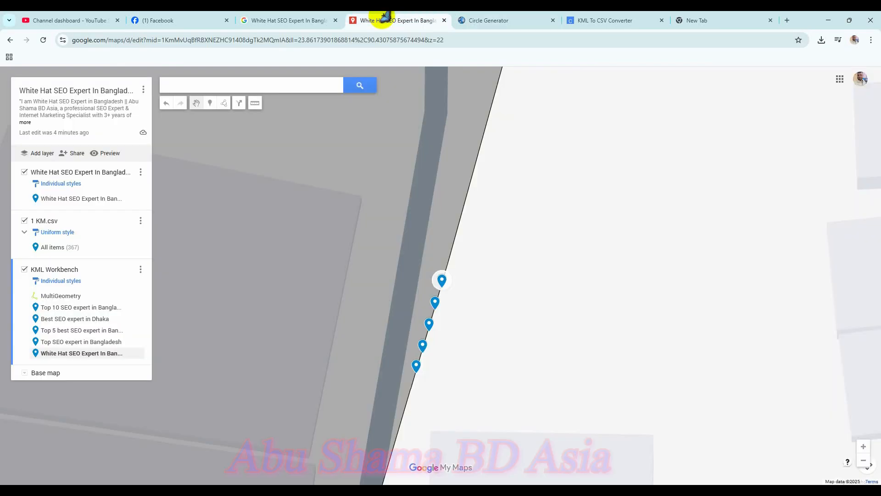
left_click(140, 269)
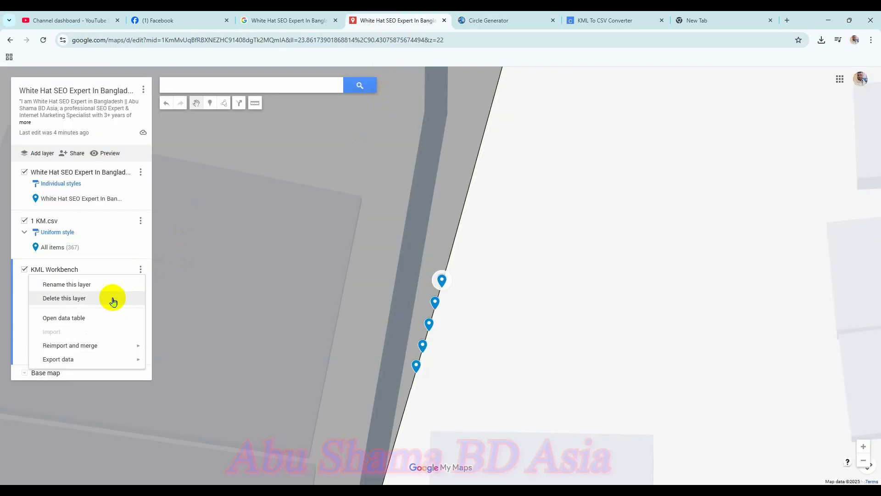
left_click(116, 297)
left_click(407, 286)
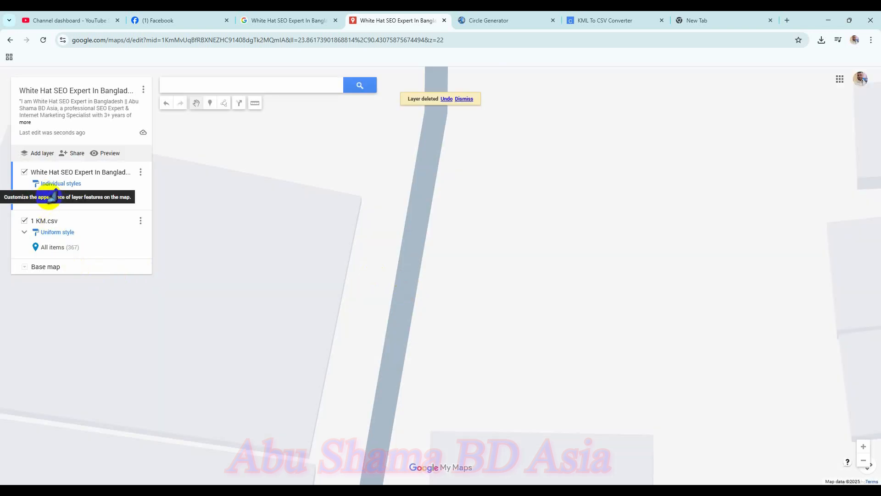
- Add a new layer to the map and import the 2 KM CSV file from the Desktop folder GMB SEO into it
left_click(41, 153)
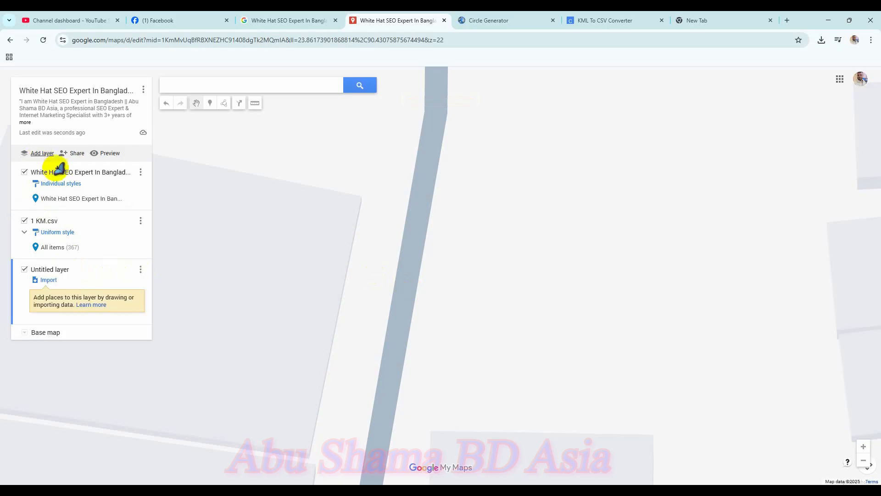
left_click(49, 280)
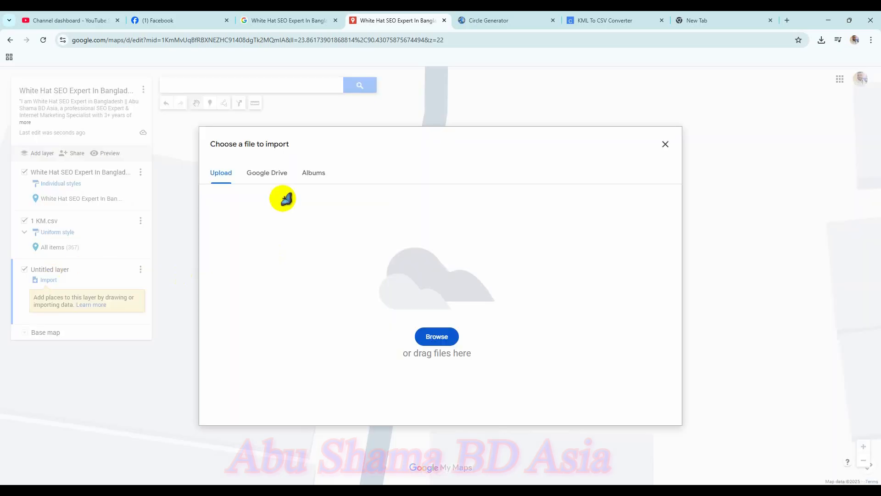
left_click(427, 335)
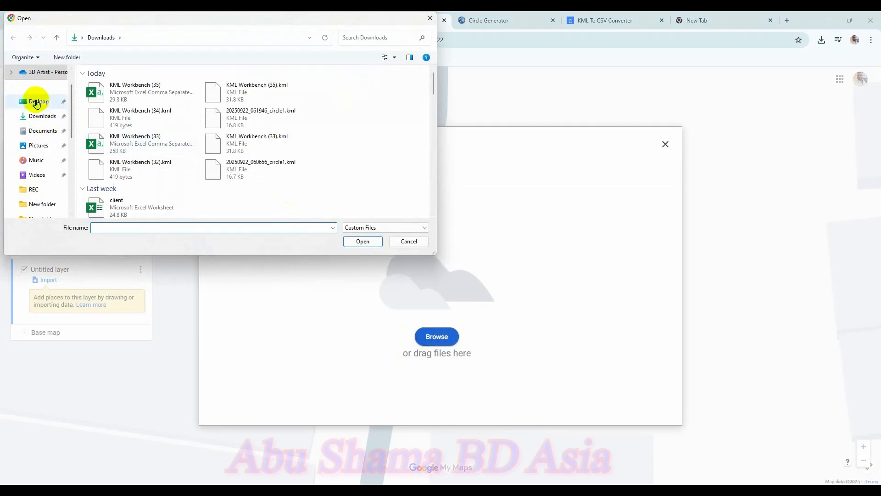
left_click(37, 101)
double_click(156, 94)
double_click(119, 96)
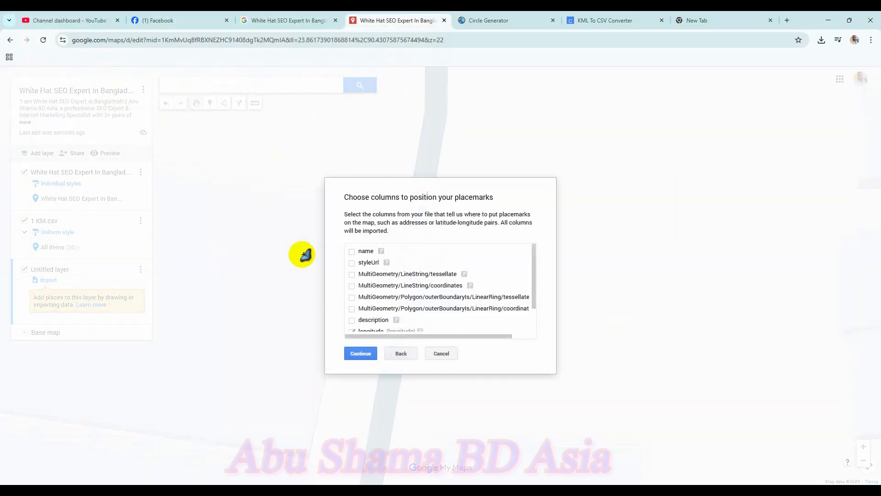
- Include name, styleUrl, the four MultiGeometry columns and description as placemark position columns, title the markers by name, and finish the import
left_click(353, 251)
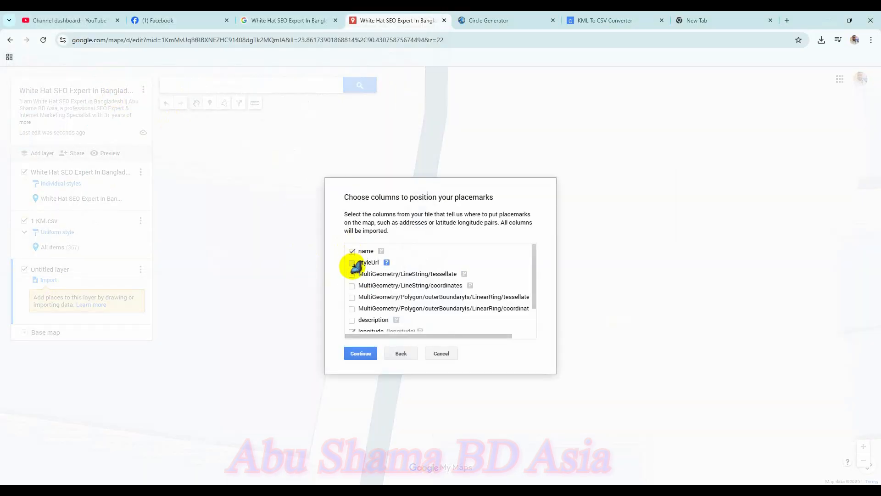
left_click(352, 262)
left_click(352, 274)
left_click(352, 286)
left_click(352, 297)
left_click(352, 309)
left_click(353, 320)
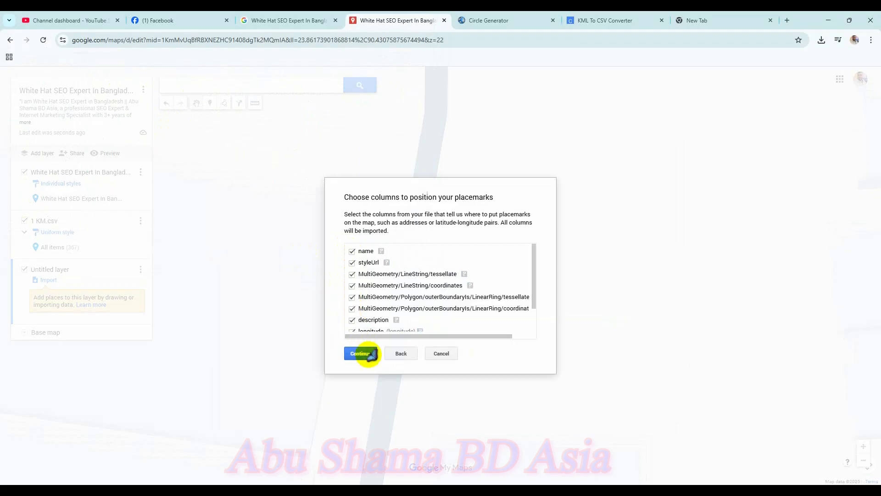
left_click(363, 353)
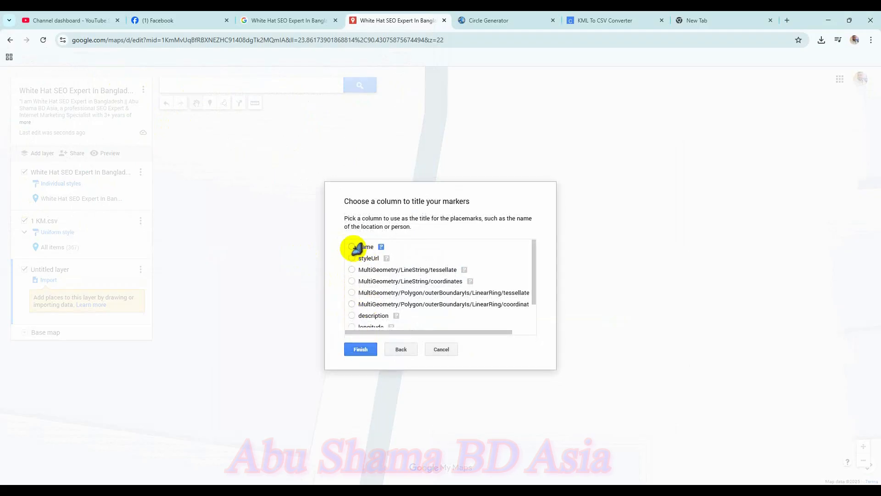
left_click(361, 349)
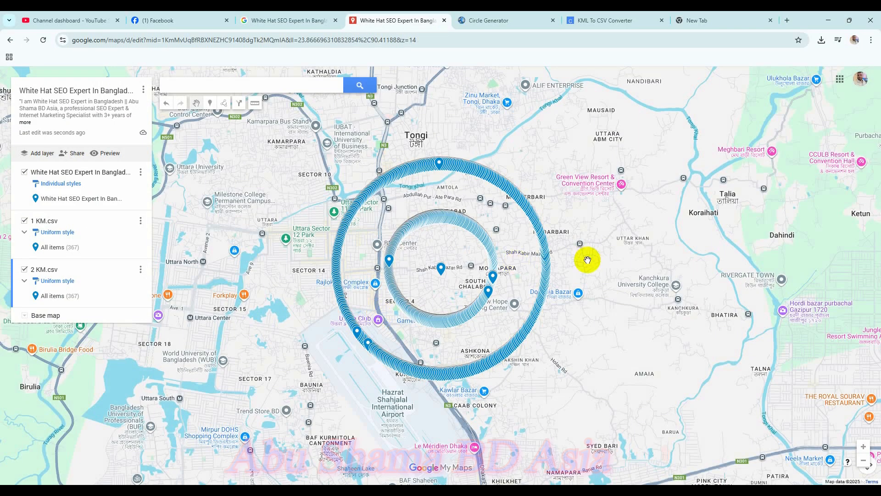
scroll(588, 259, "up", 2)
scroll(588, 260, "down", 3)
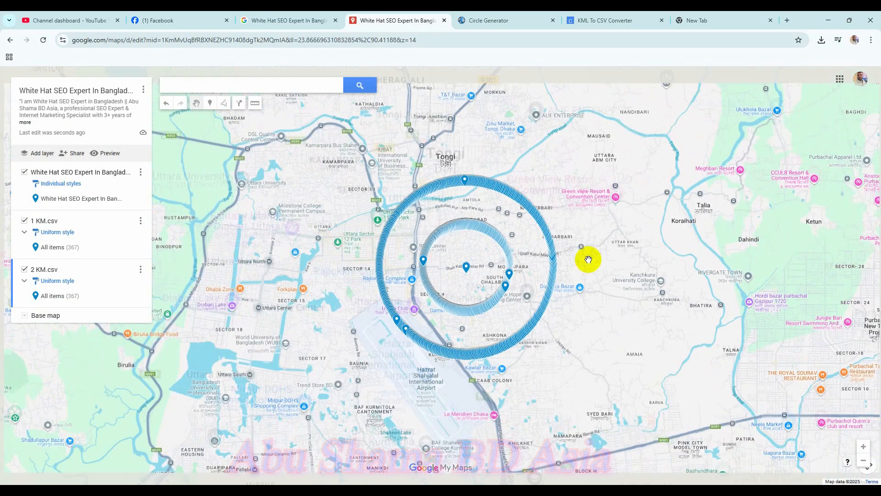
scroll(522, 294, "up", 4)
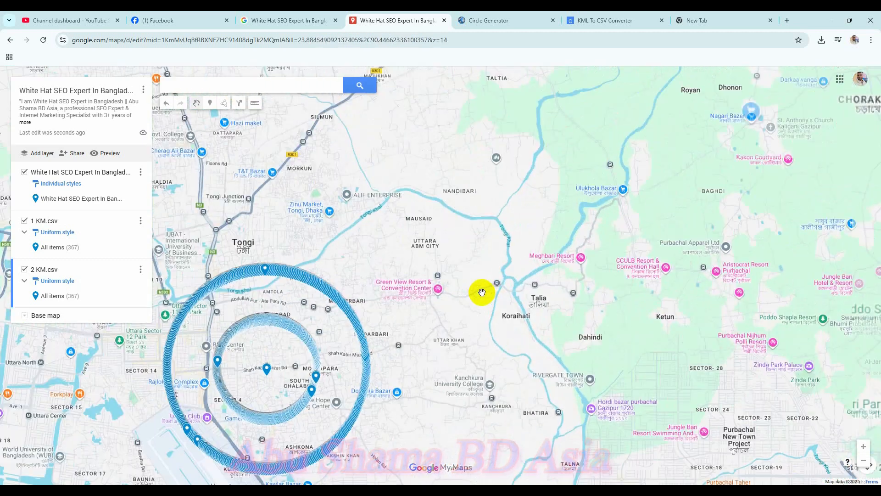